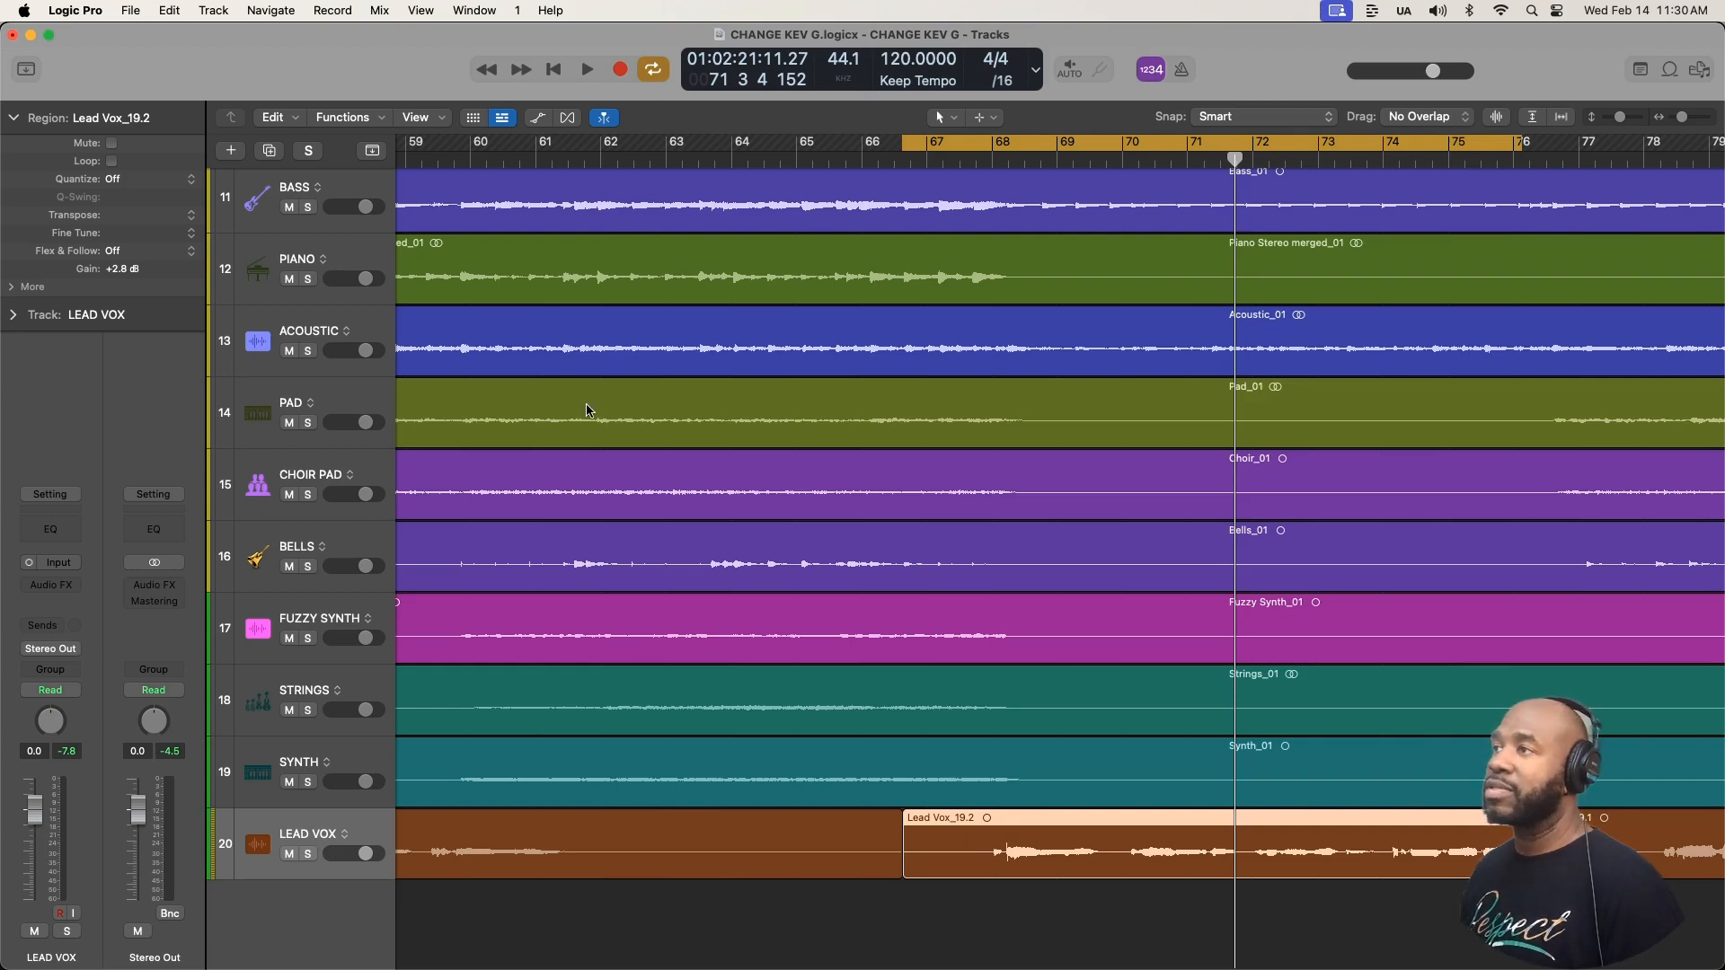
- Open the Lead Vox_19.2 region in the audio track editor and enable flex editing in Flex Pitch mode
scroll(592, 591, right, 1)
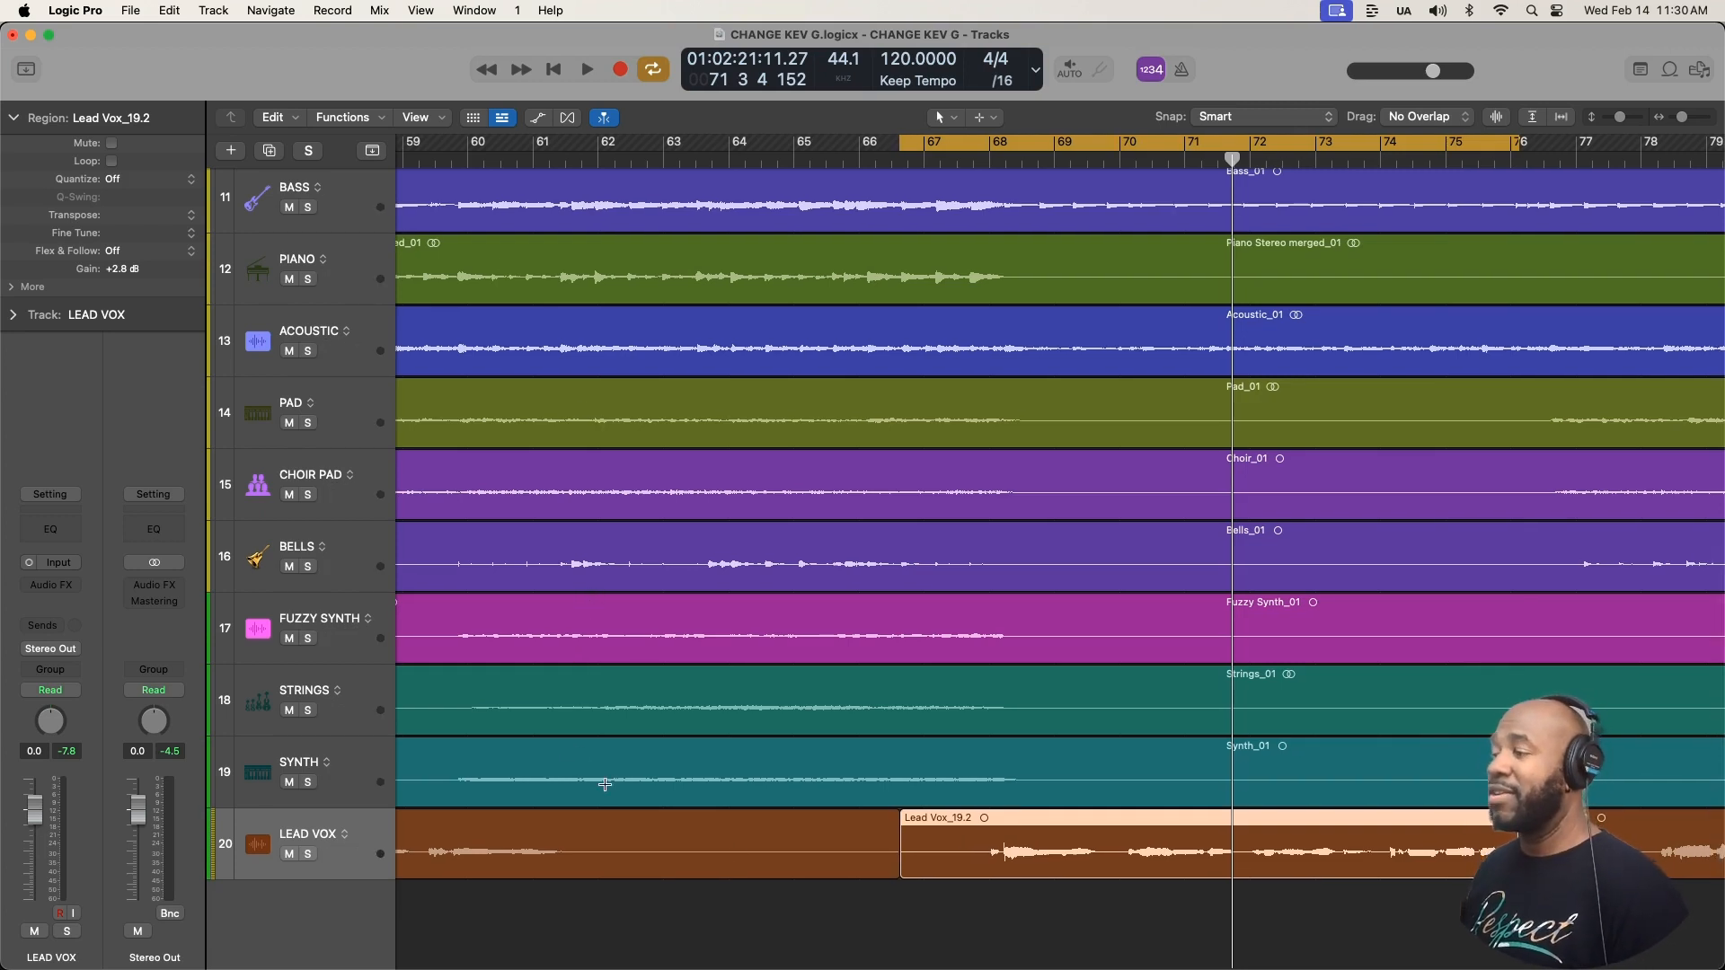
mouse_move(805, 968)
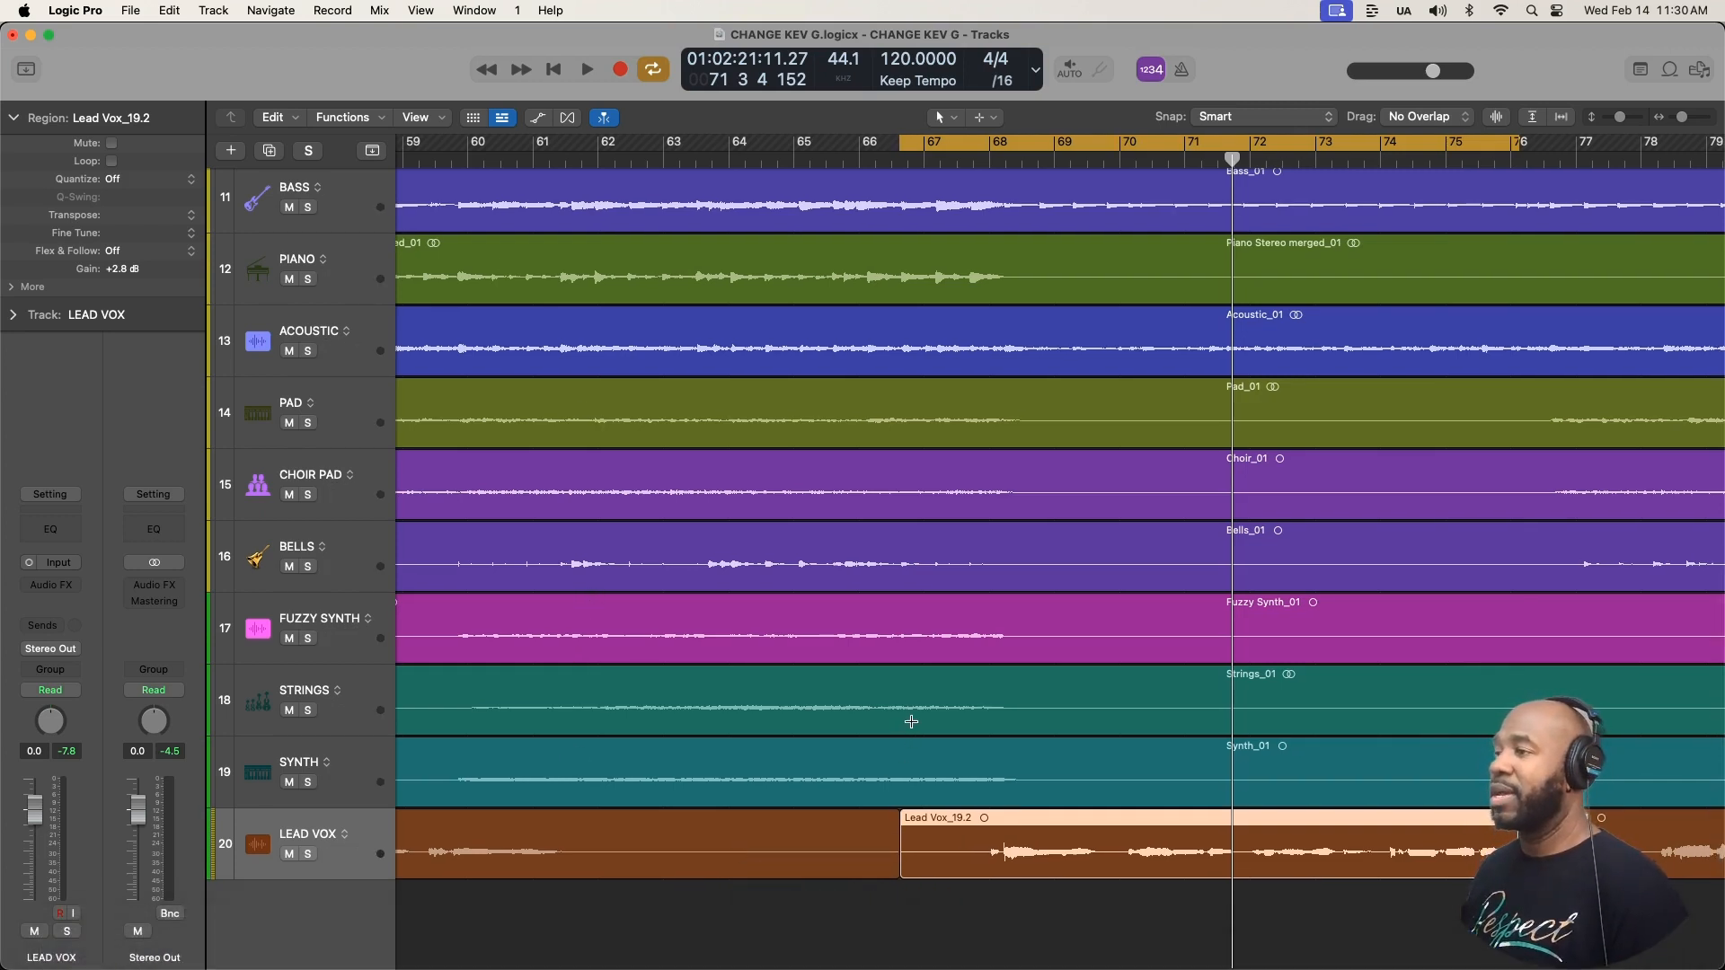
double_click(909, 844)
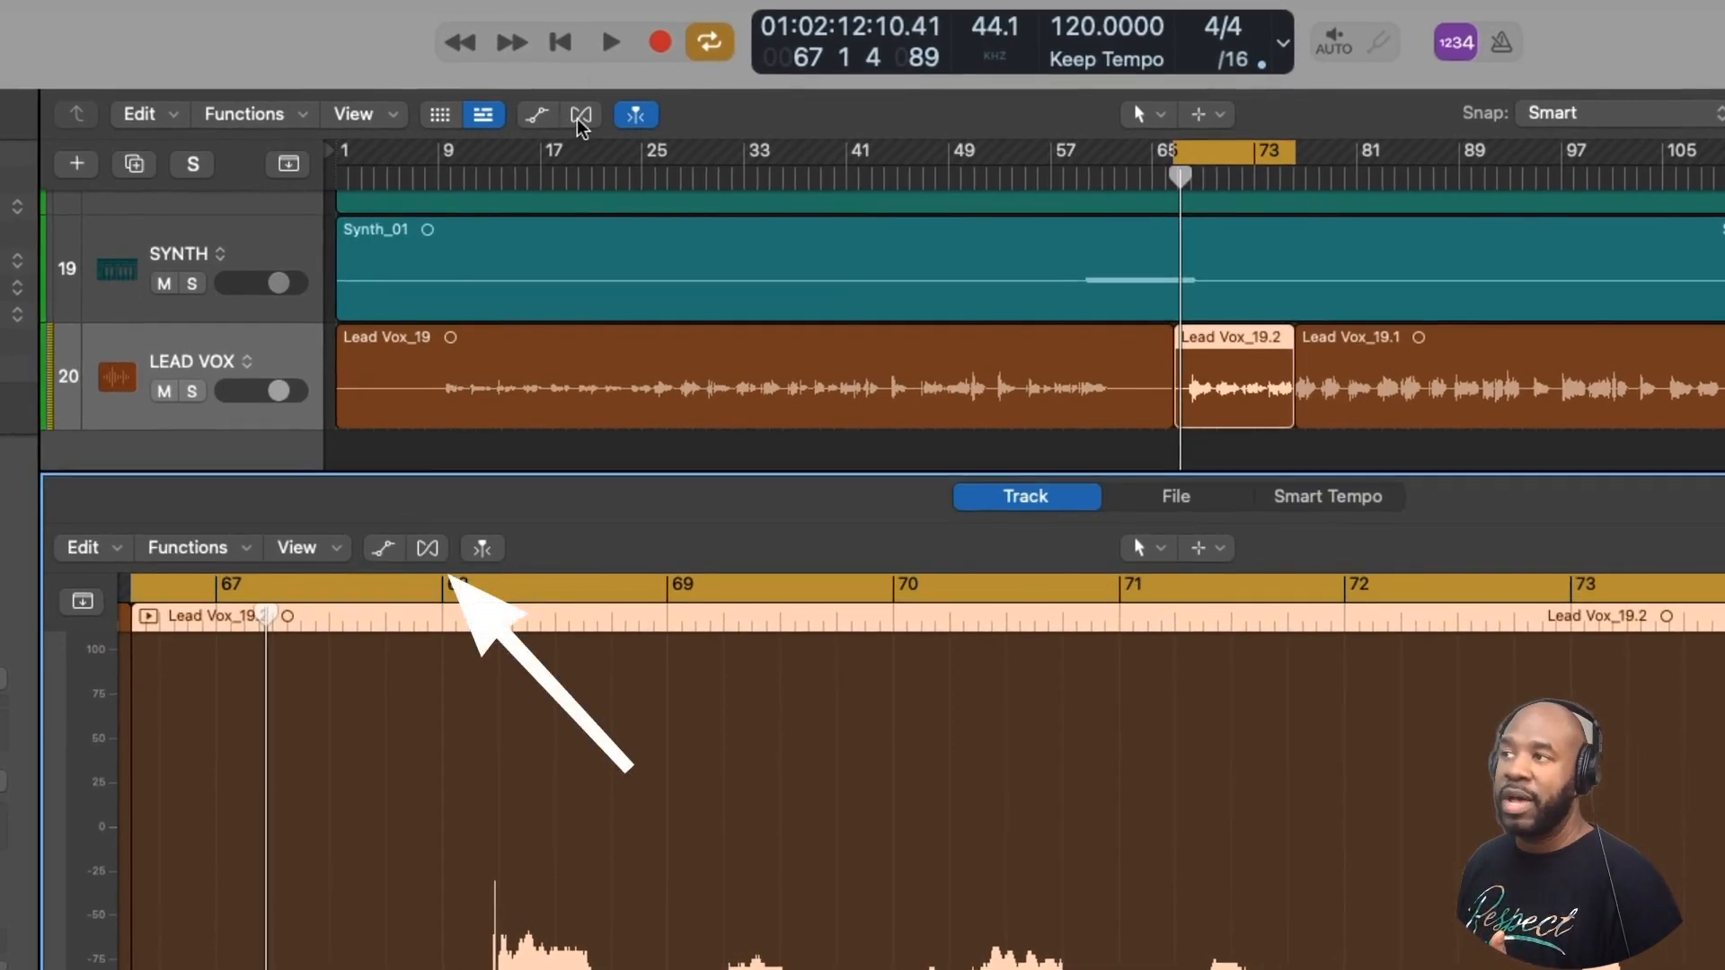
click(431, 557)
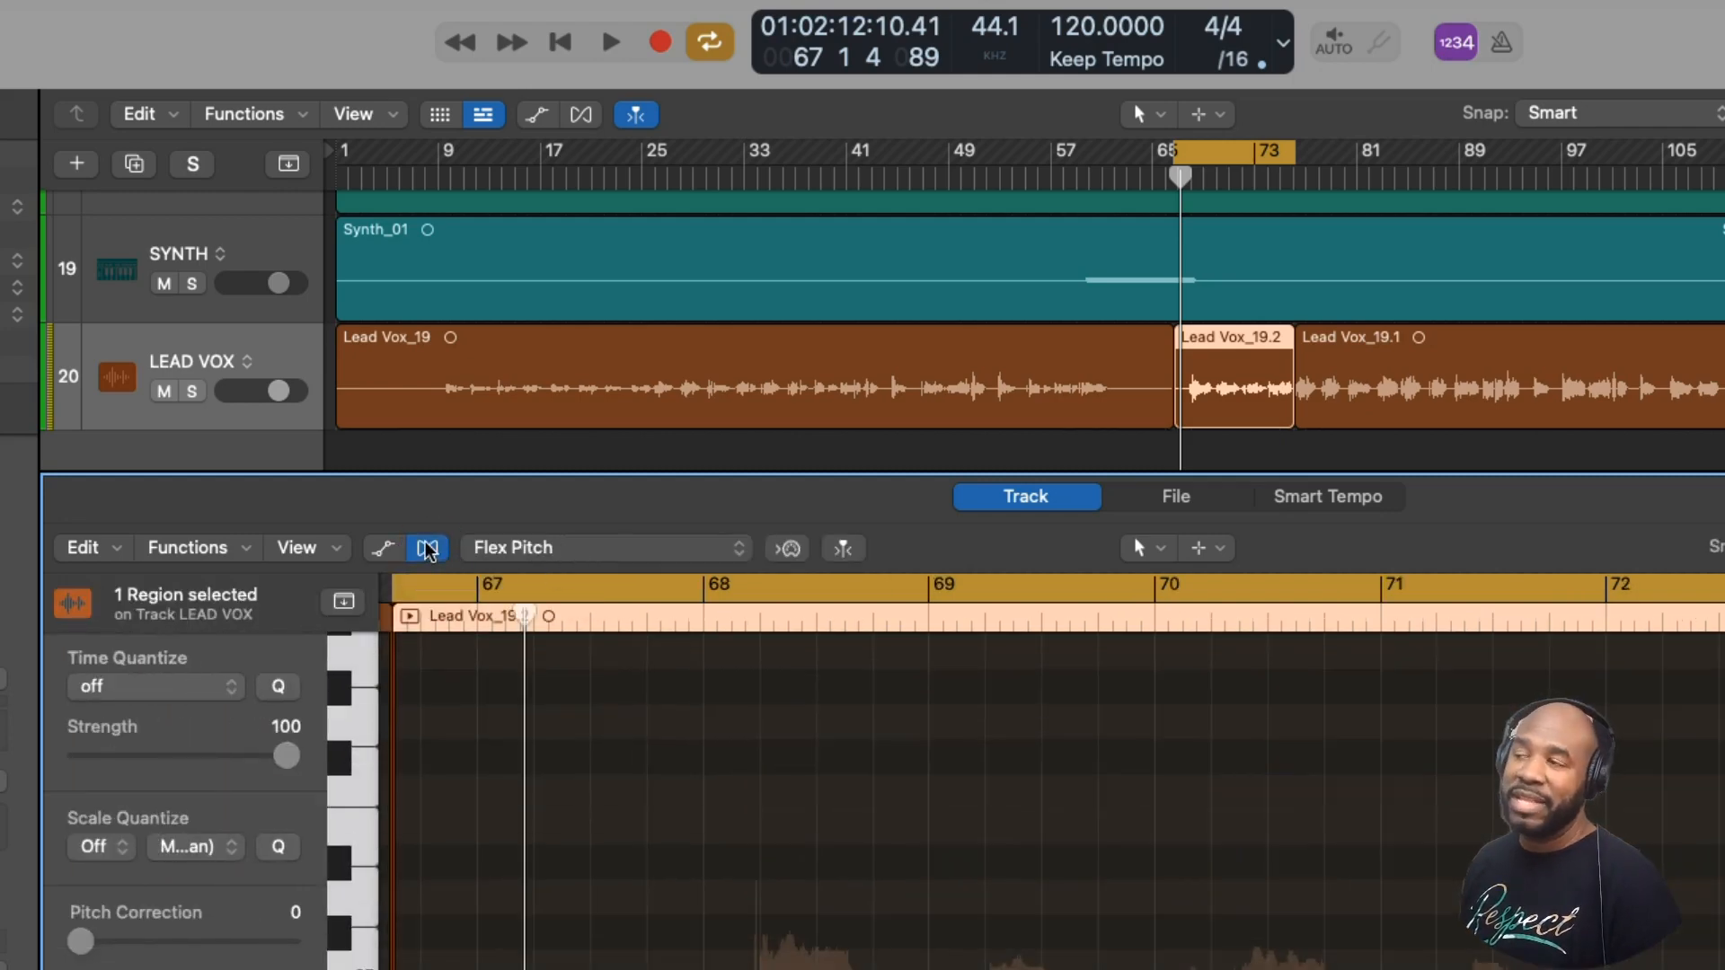
click(617, 545)
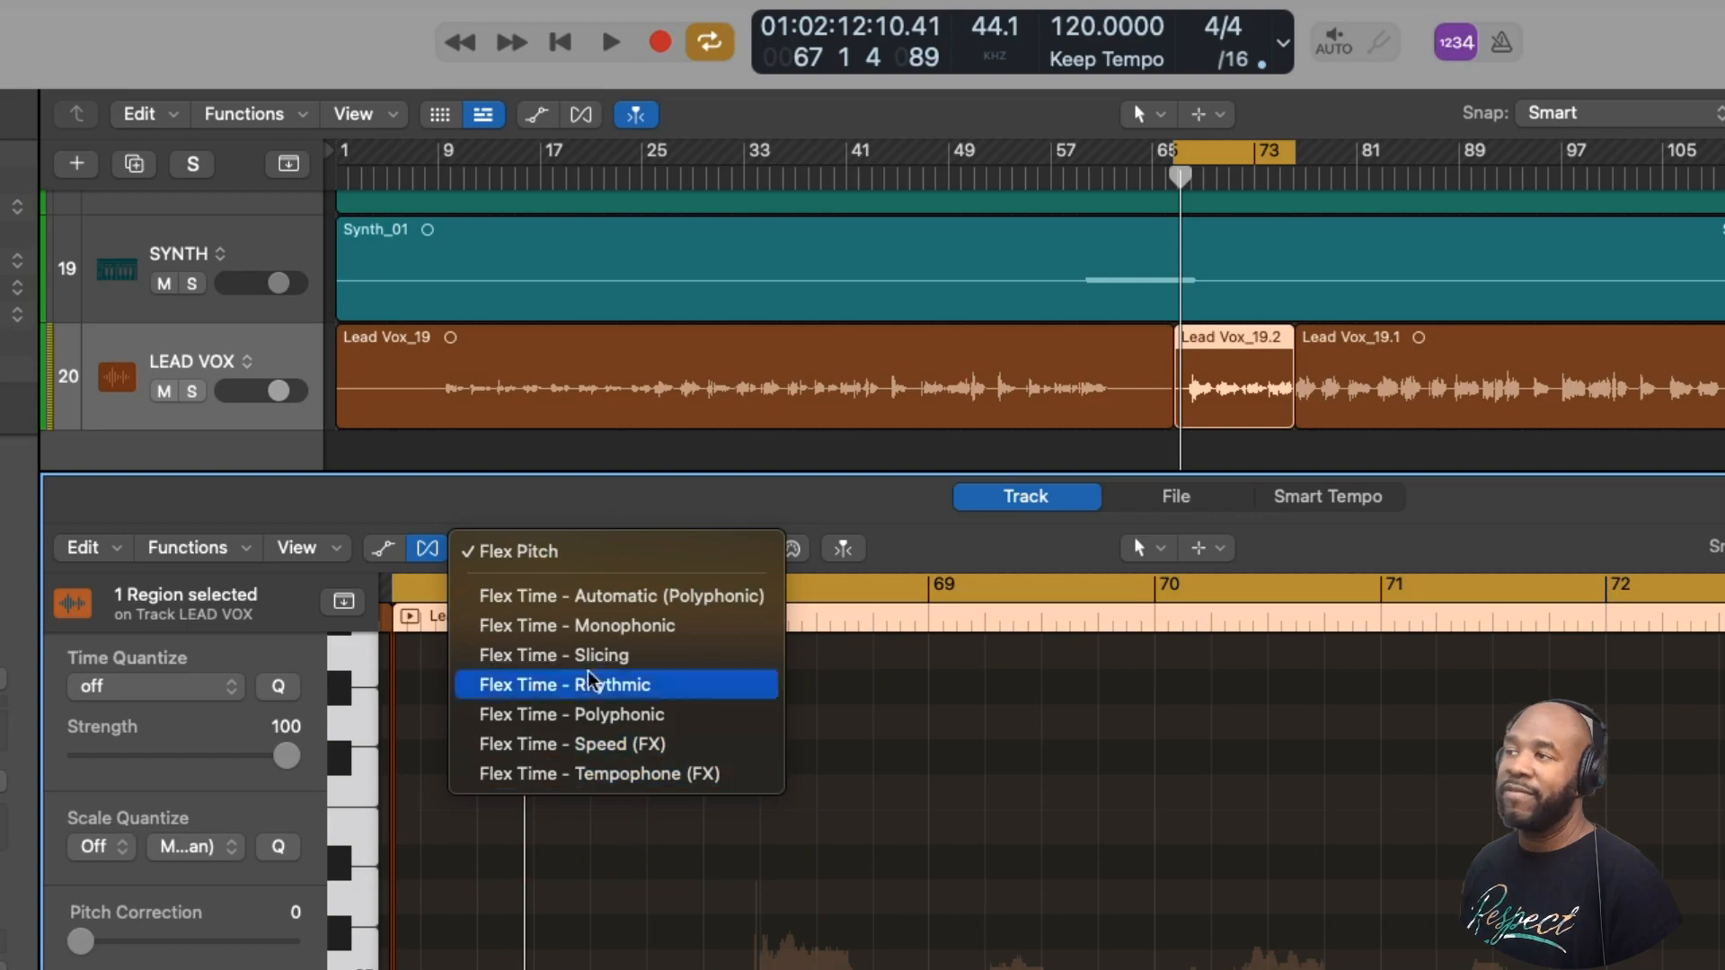
click(546, 555)
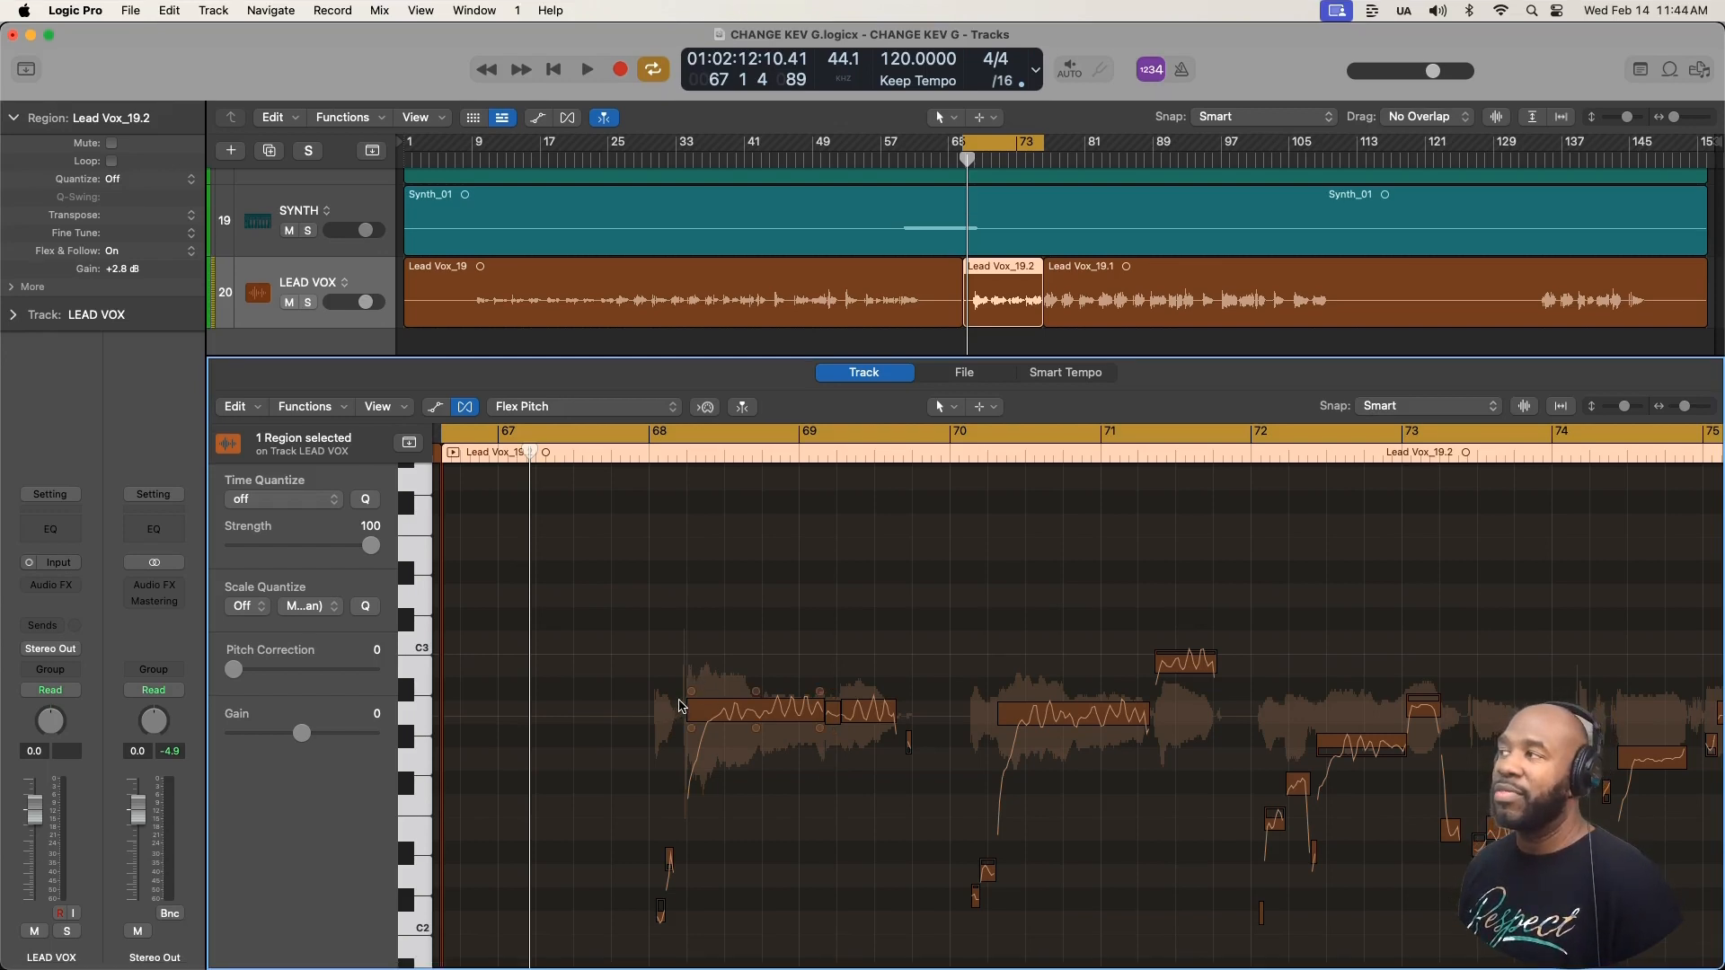
- Raise the pitch drift at the start of the long note in bar 68 to about 6.4 and play it back
scroll(732, 709, up, 6)
scroll(732, 709, down, 4)
mouse_move(807, 697)
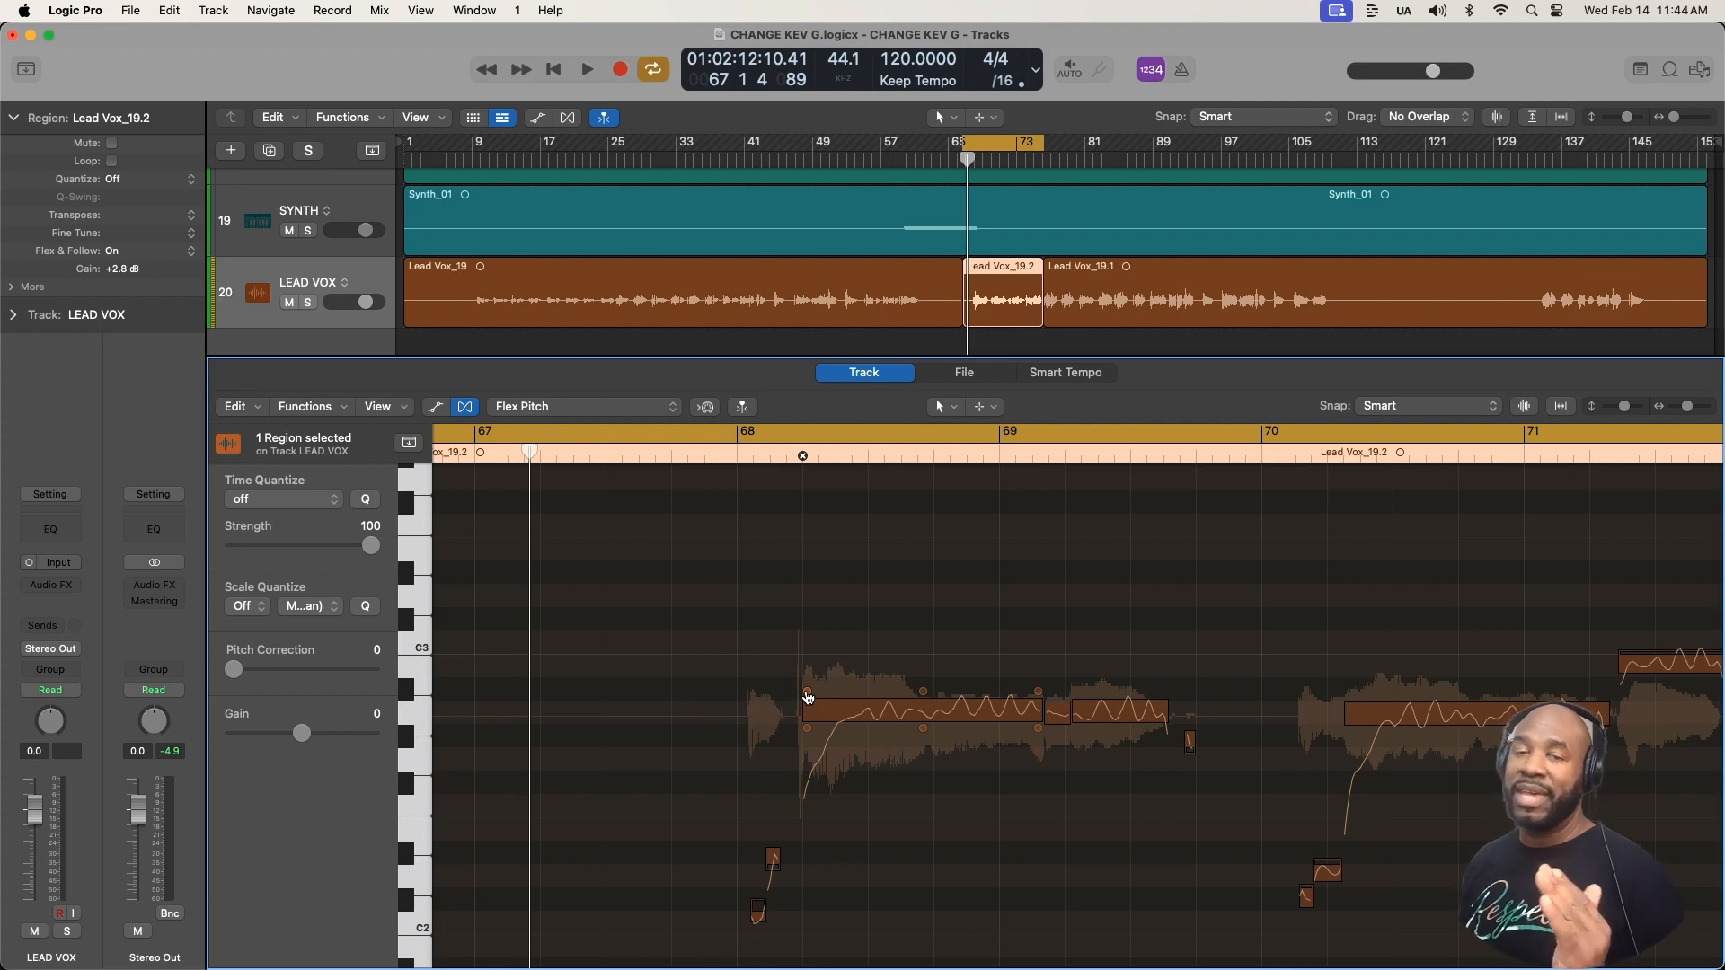
scroll(806, 697, up, 5)
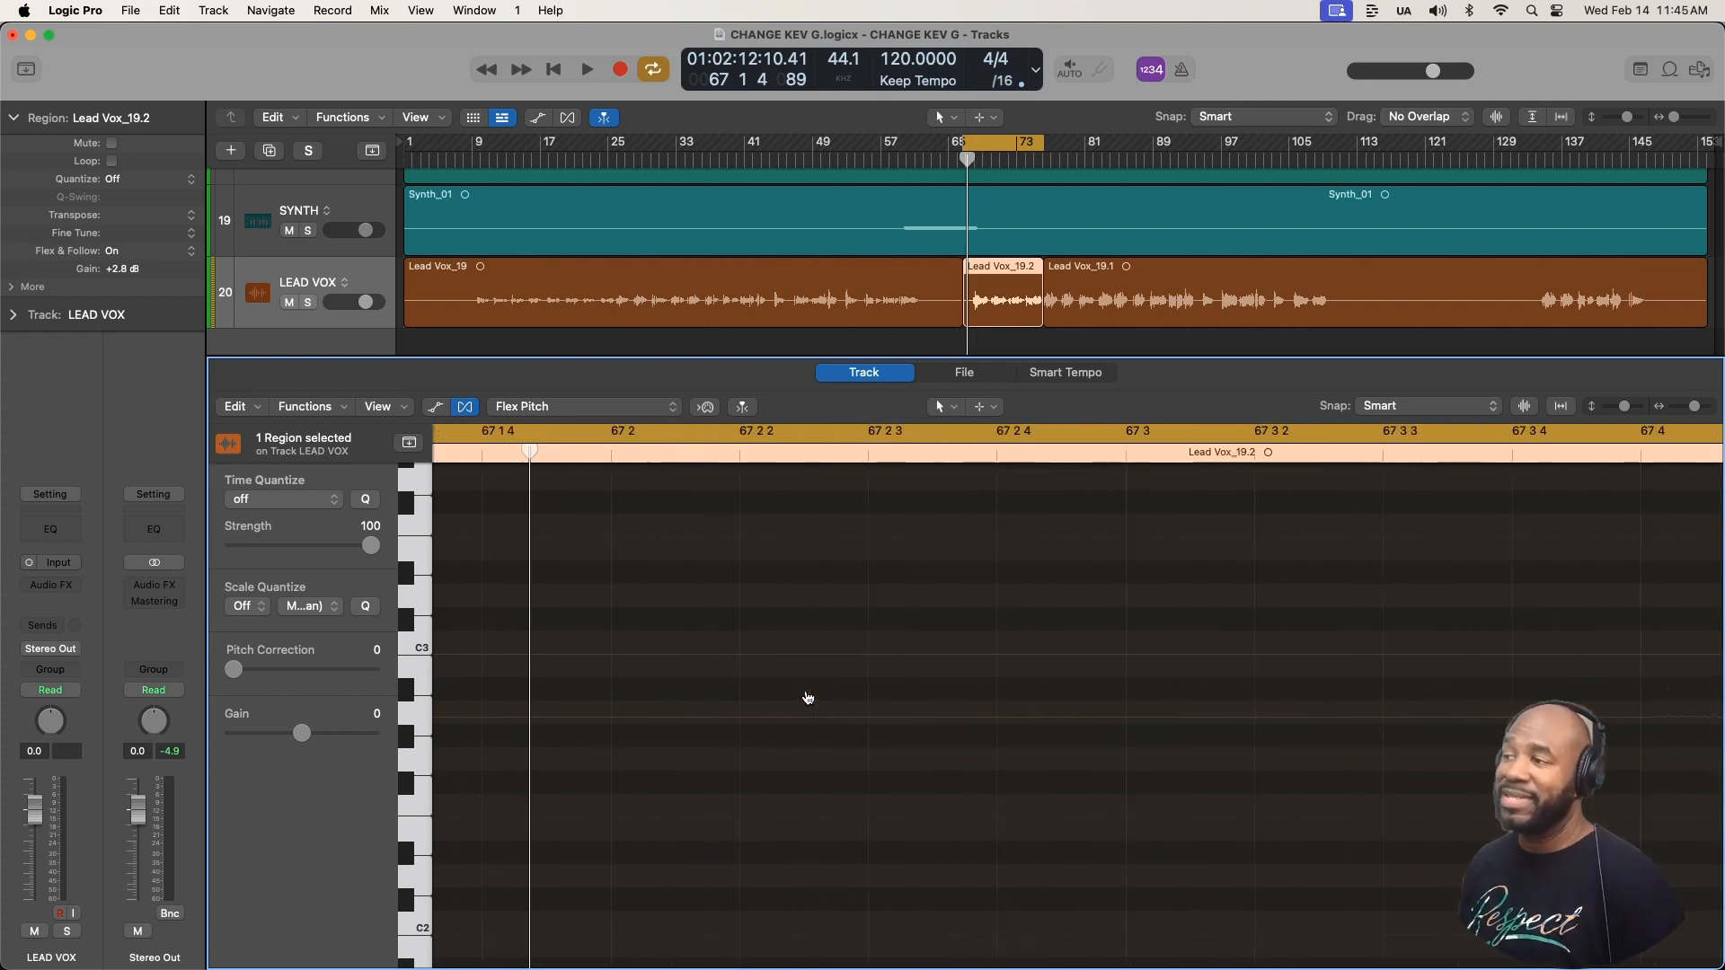
scroll(807, 697, right, 10)
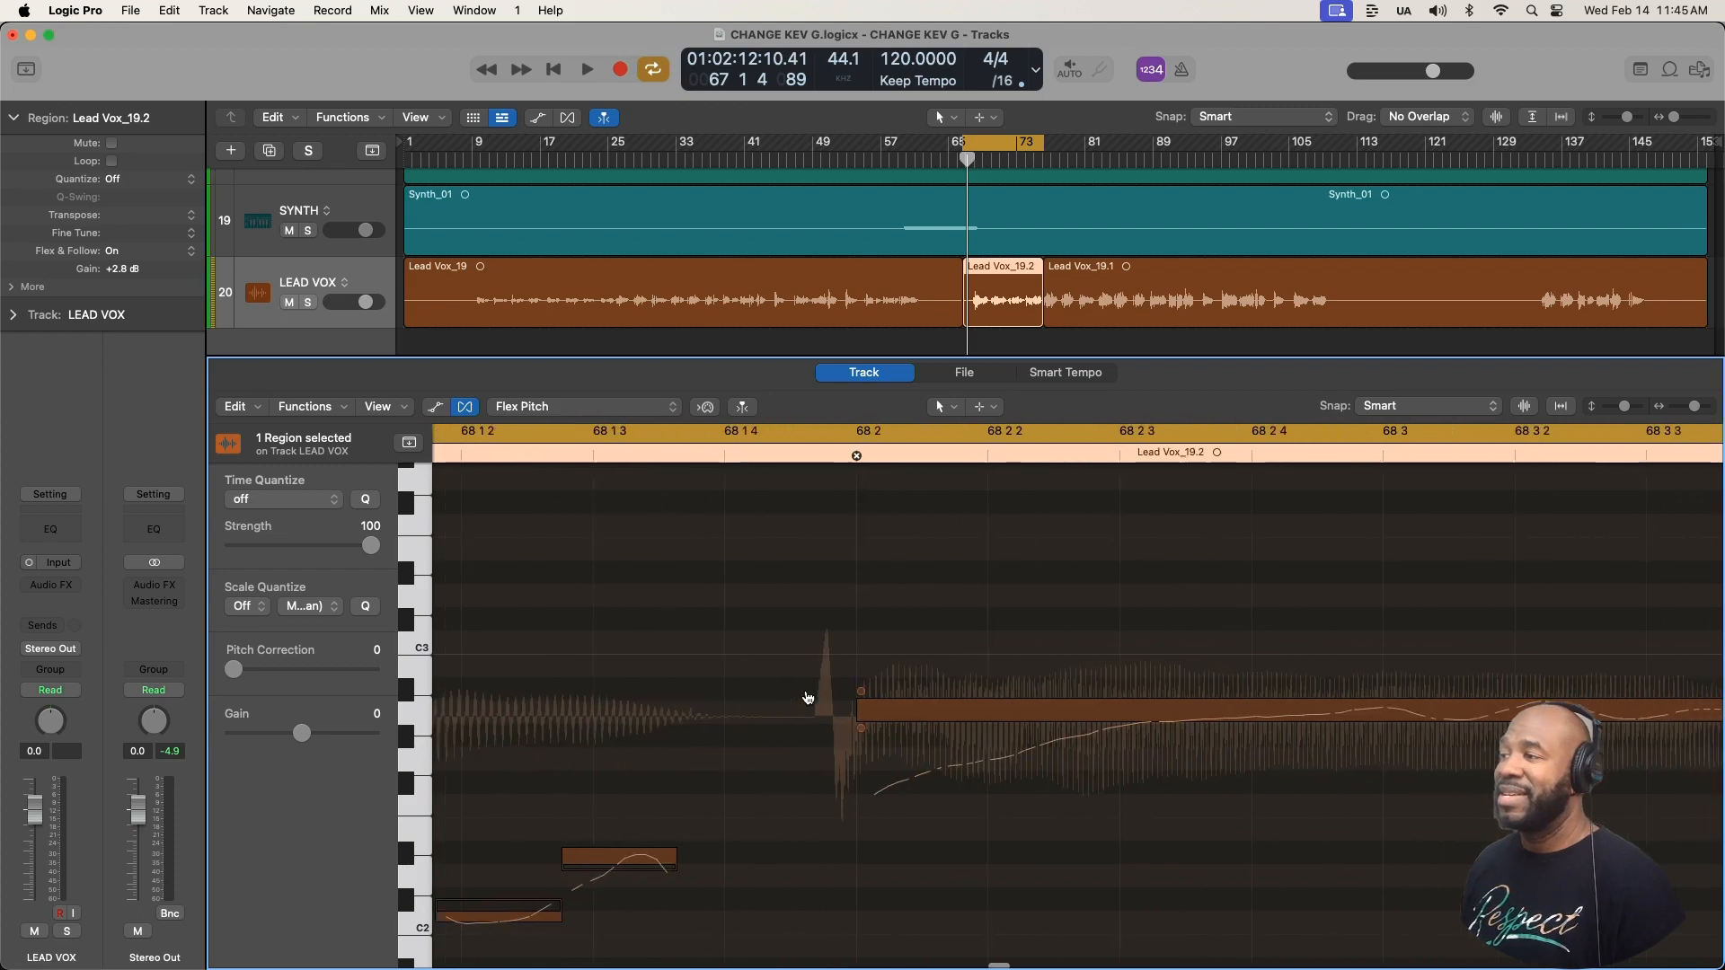
drag(699, 692, 650, 540)
click(644, 545)
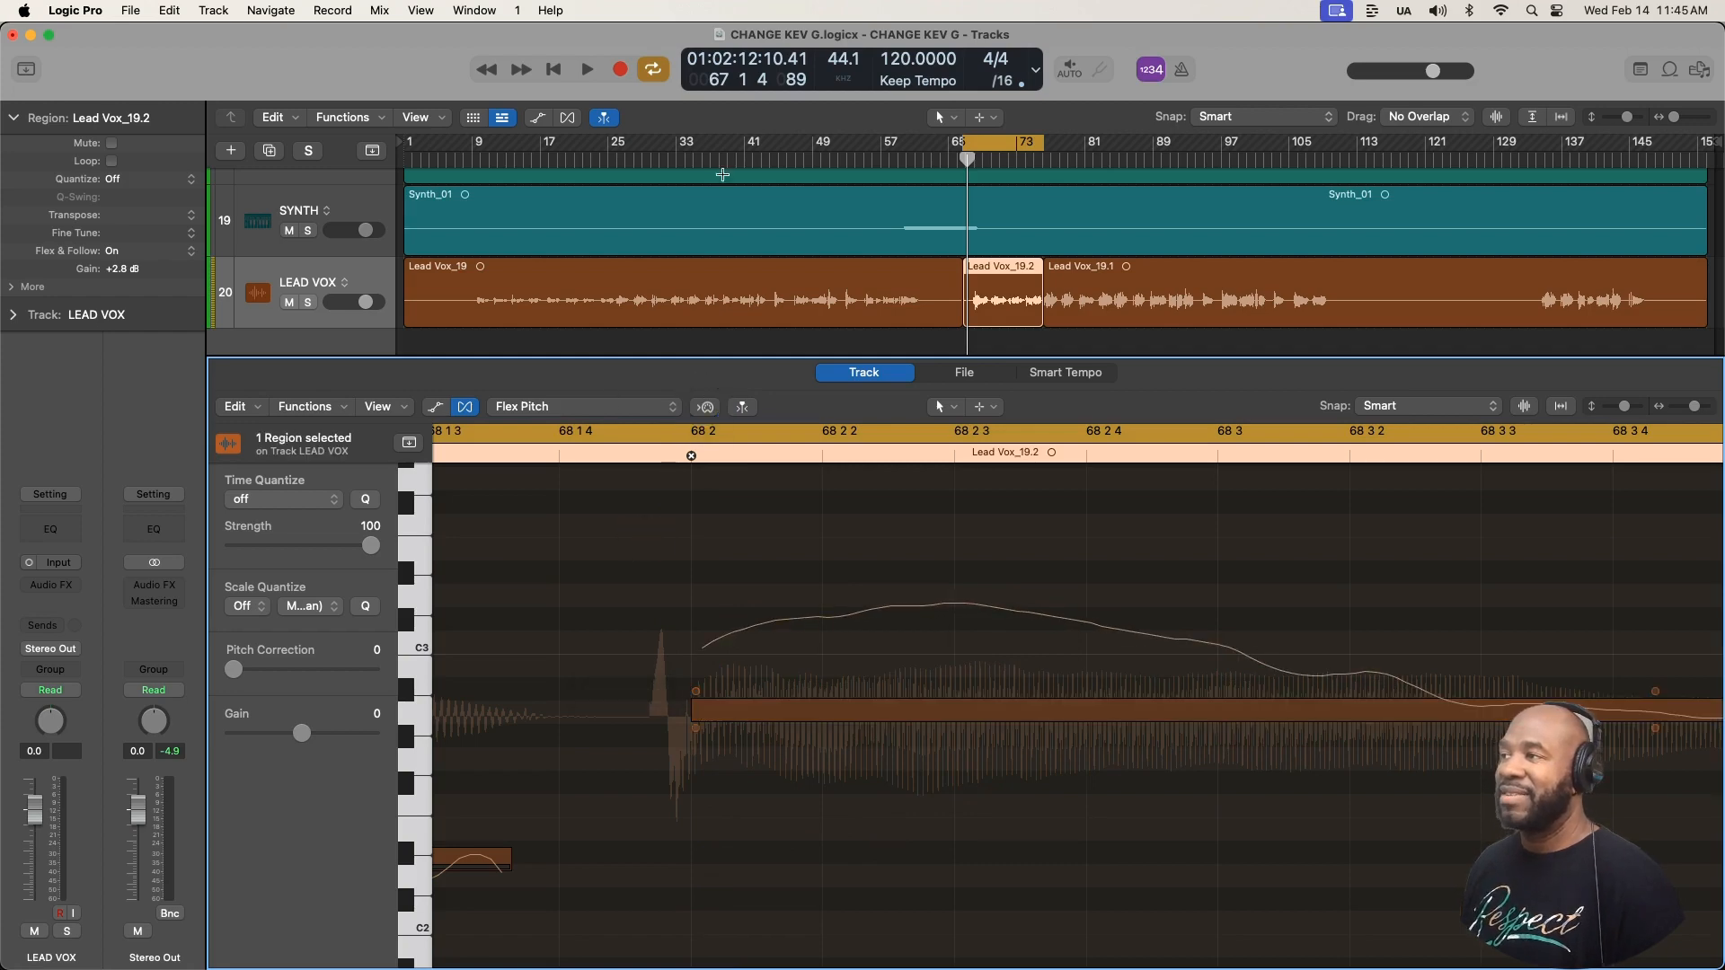
key(space)
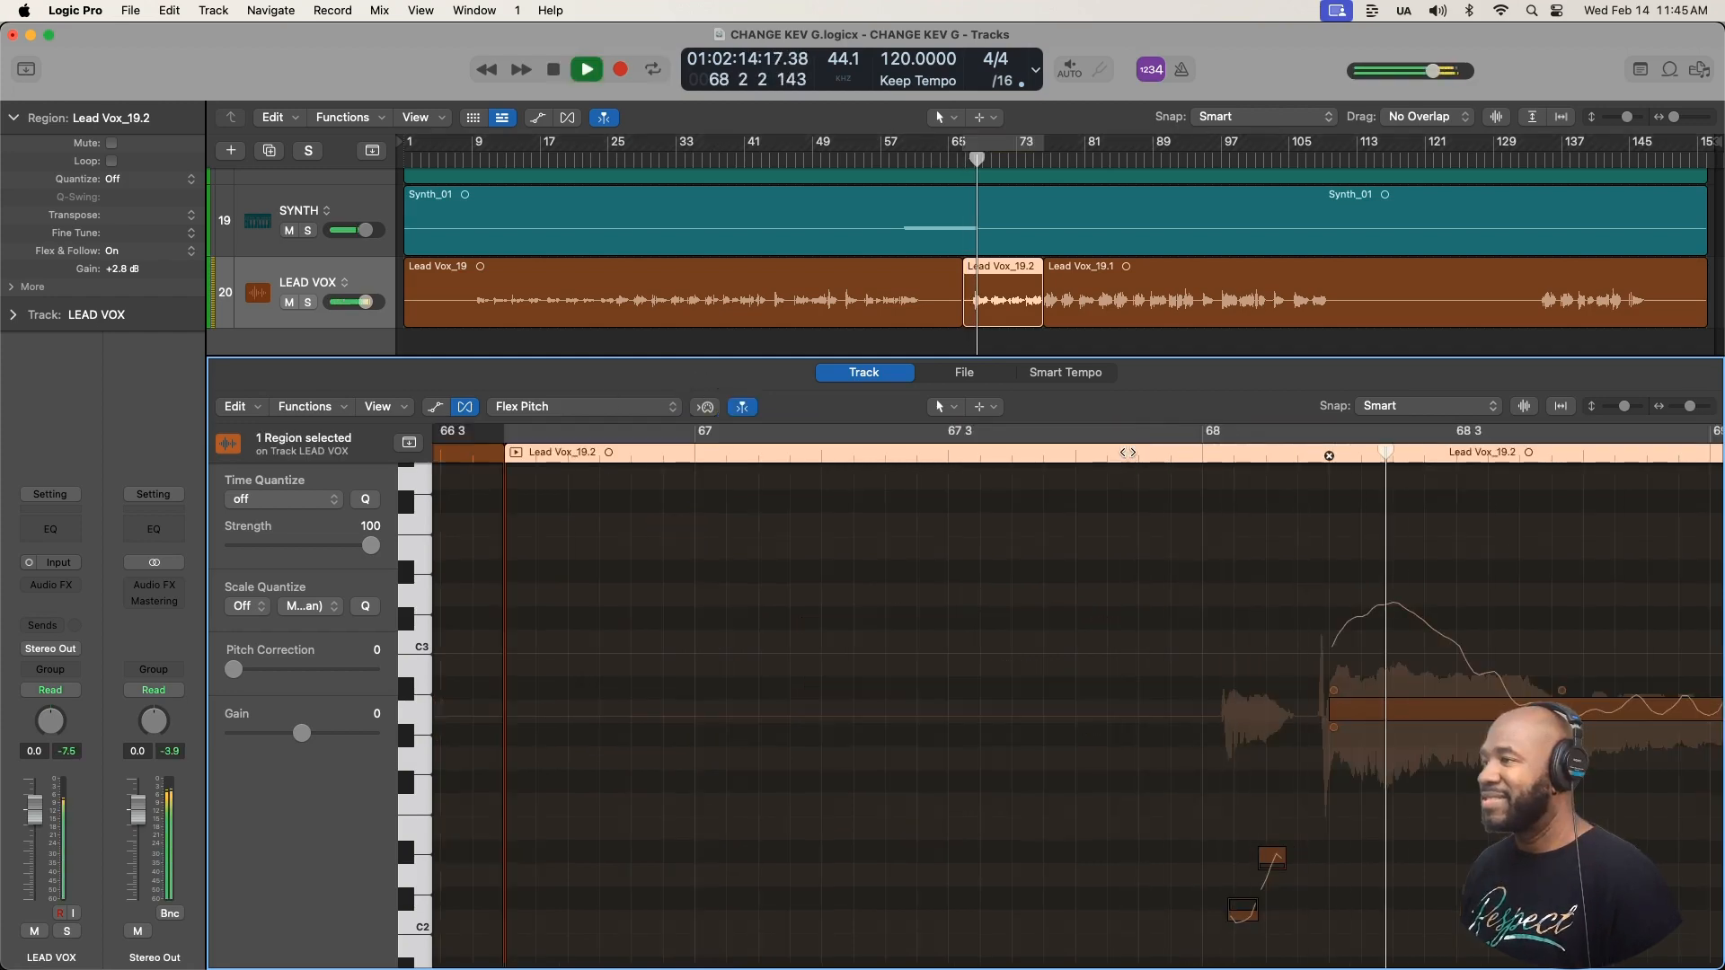
key(space)
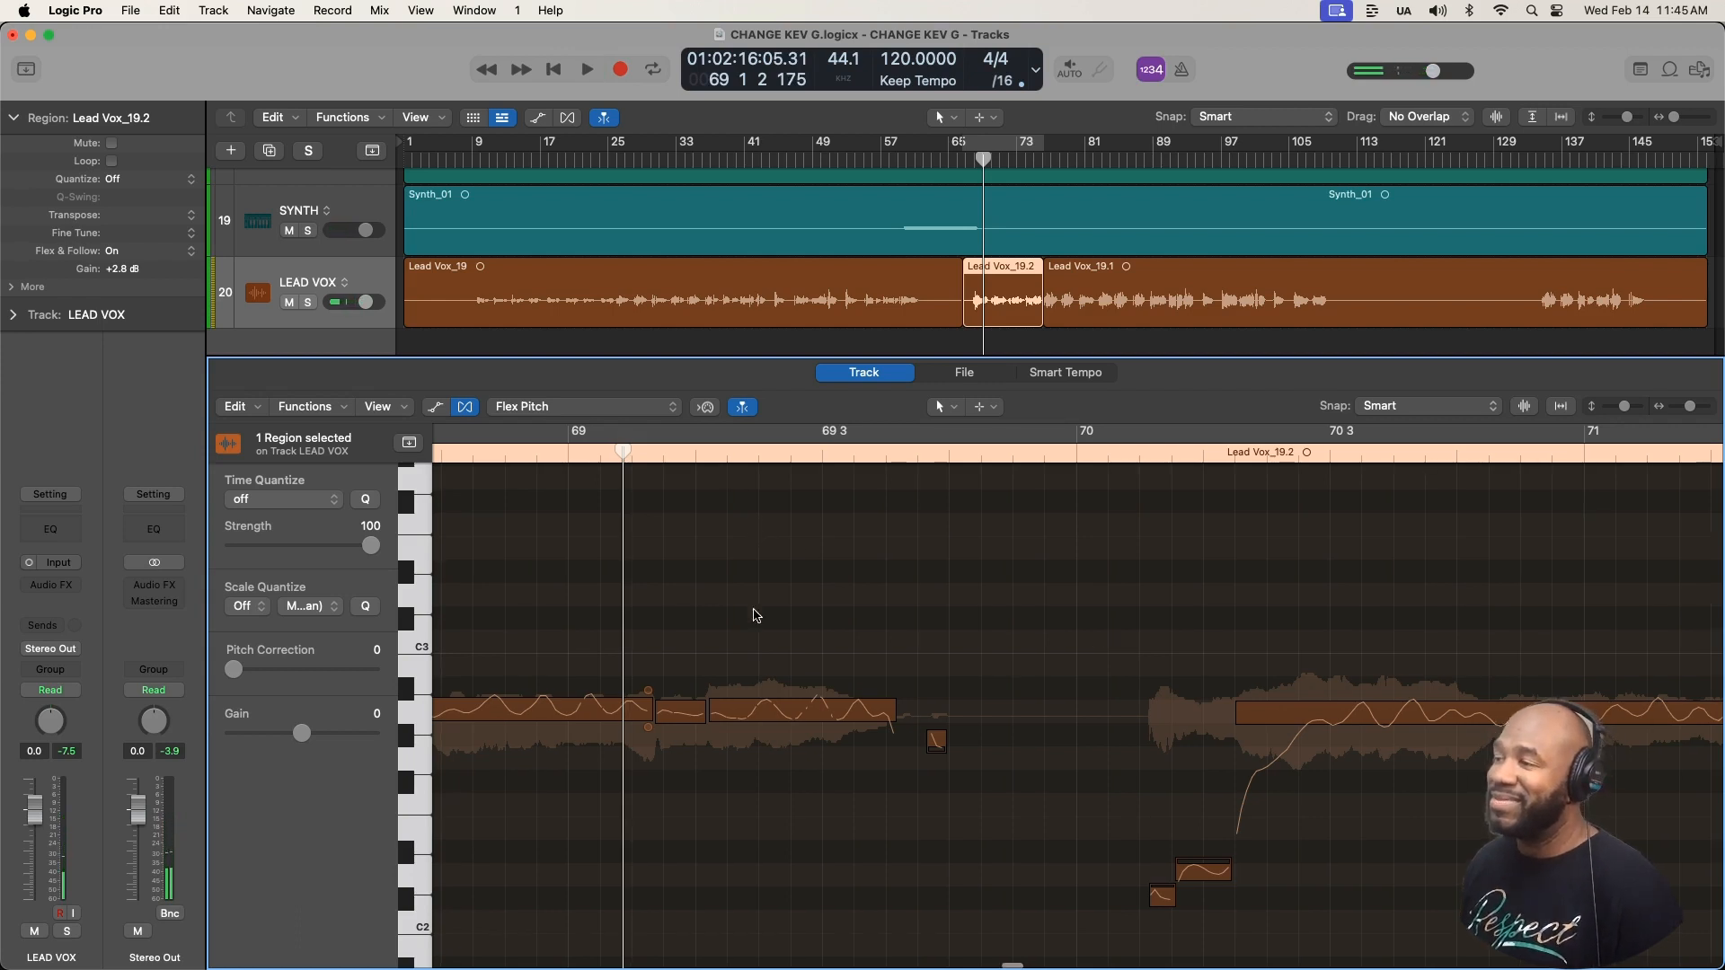
- Bring the pitch drift at the start of the long note in bar 68 back to about 0
scroll(753, 613, left, 5)
click(589, 683)
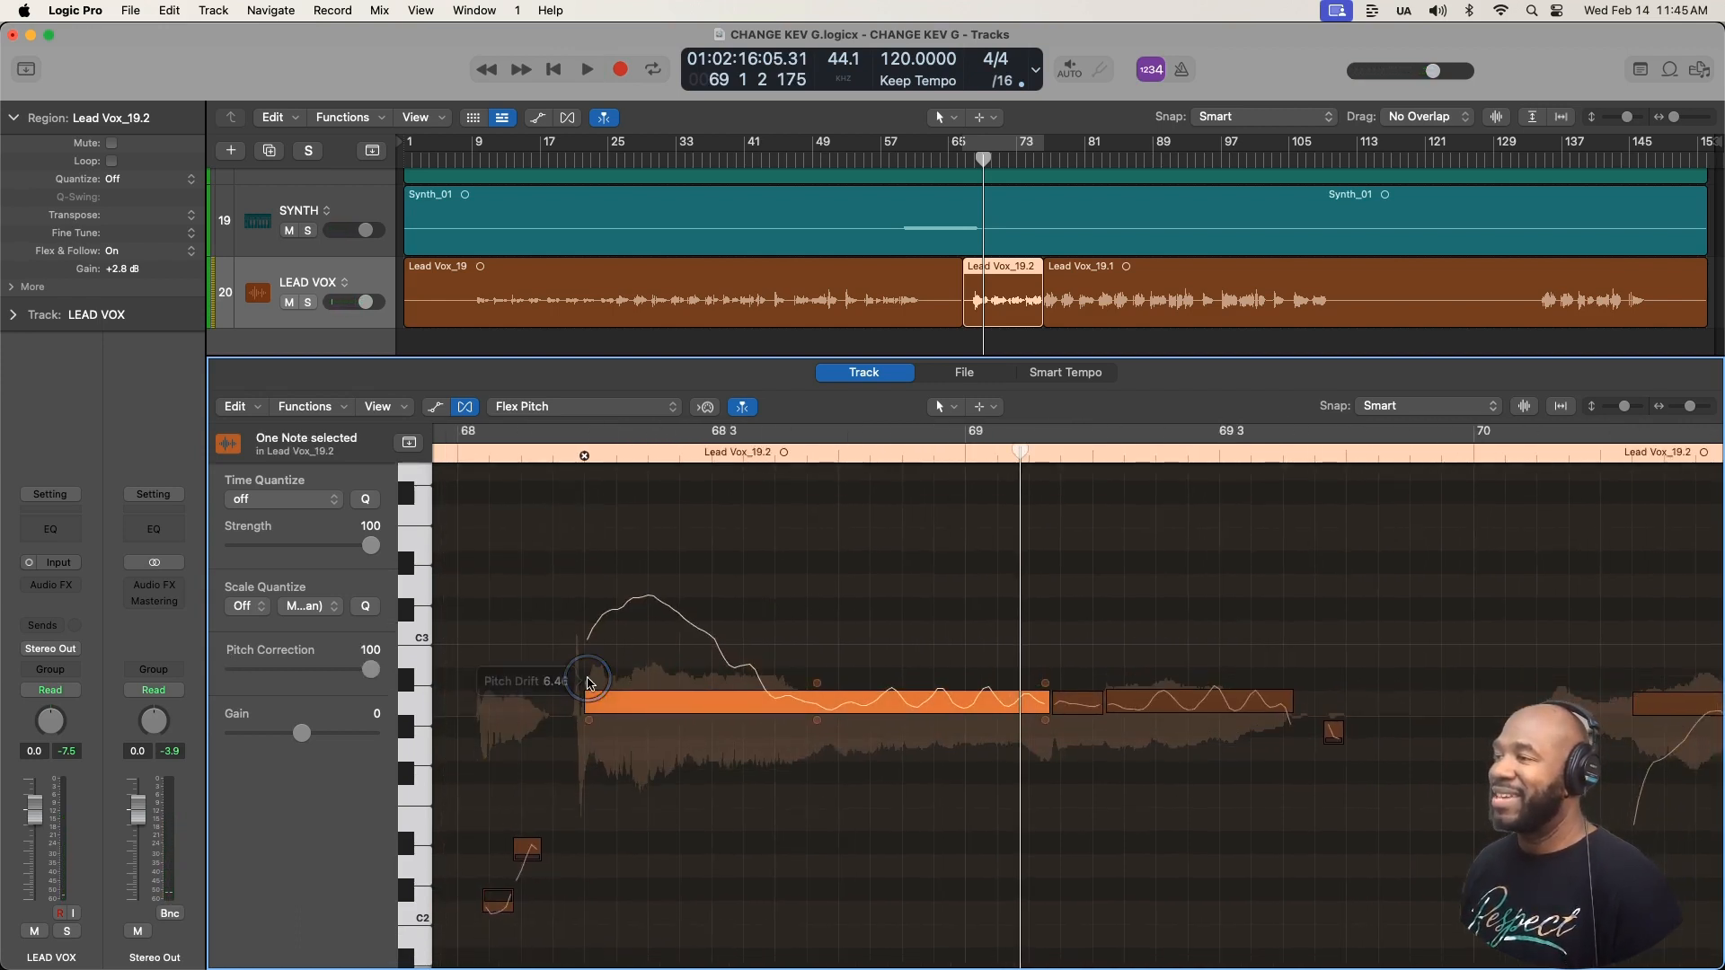
drag(589, 685, 546, 969)
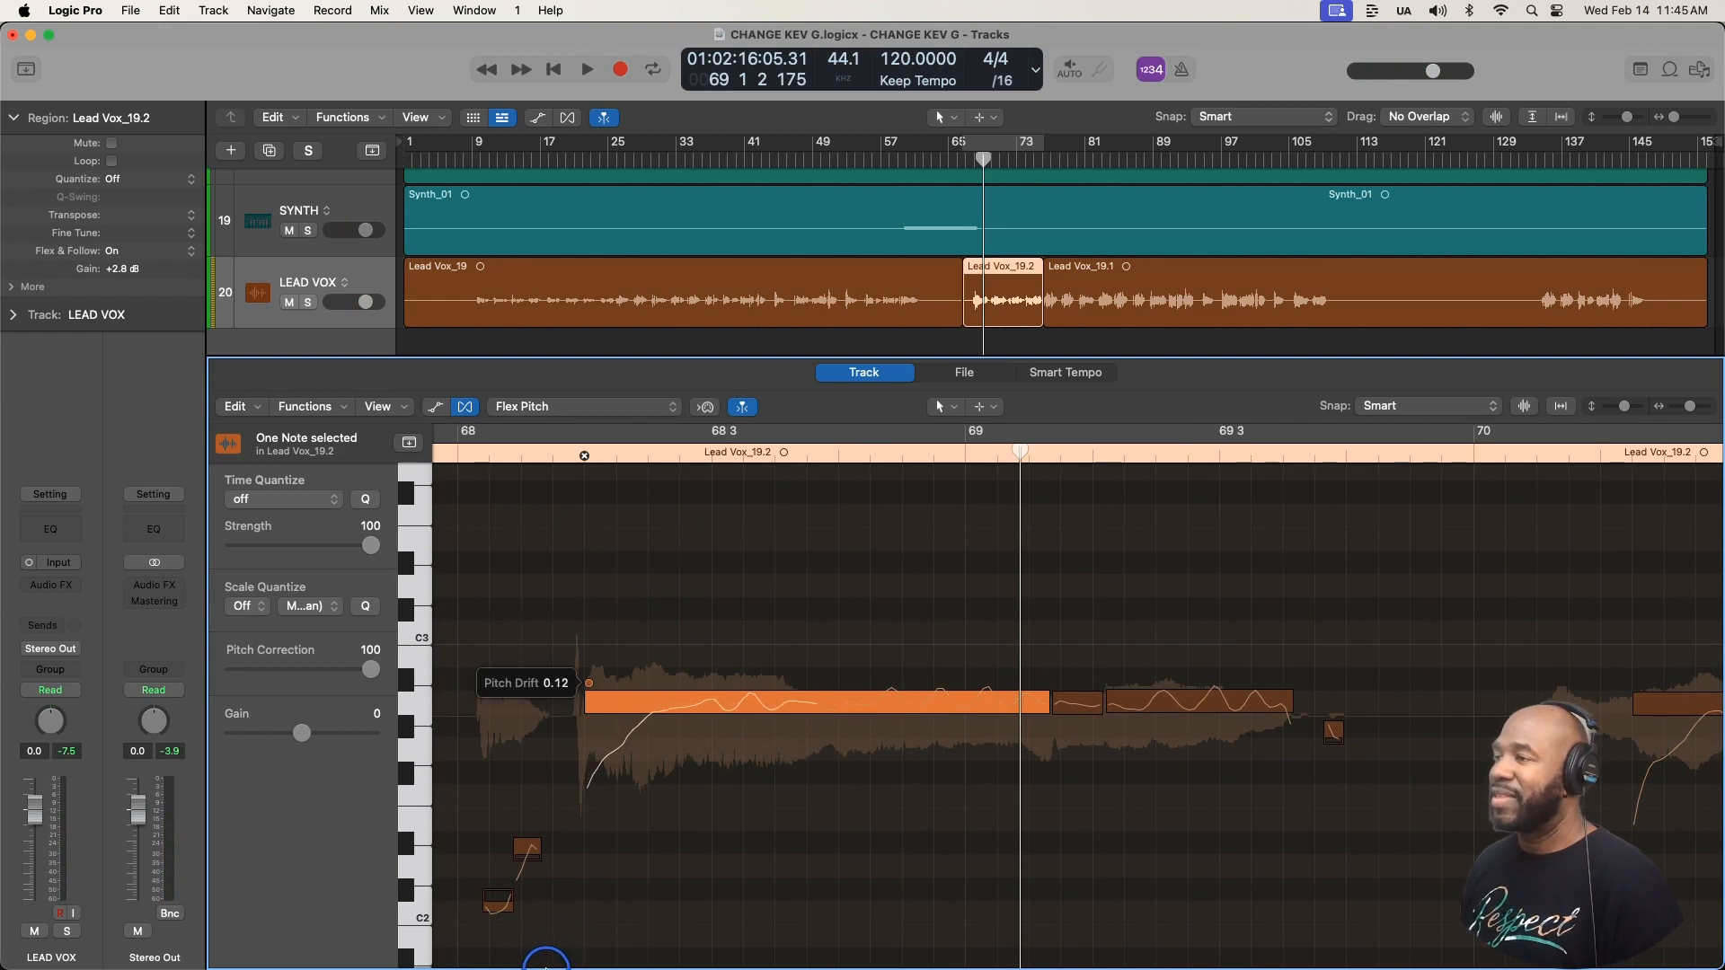
drag(588, 683, 590, 689)
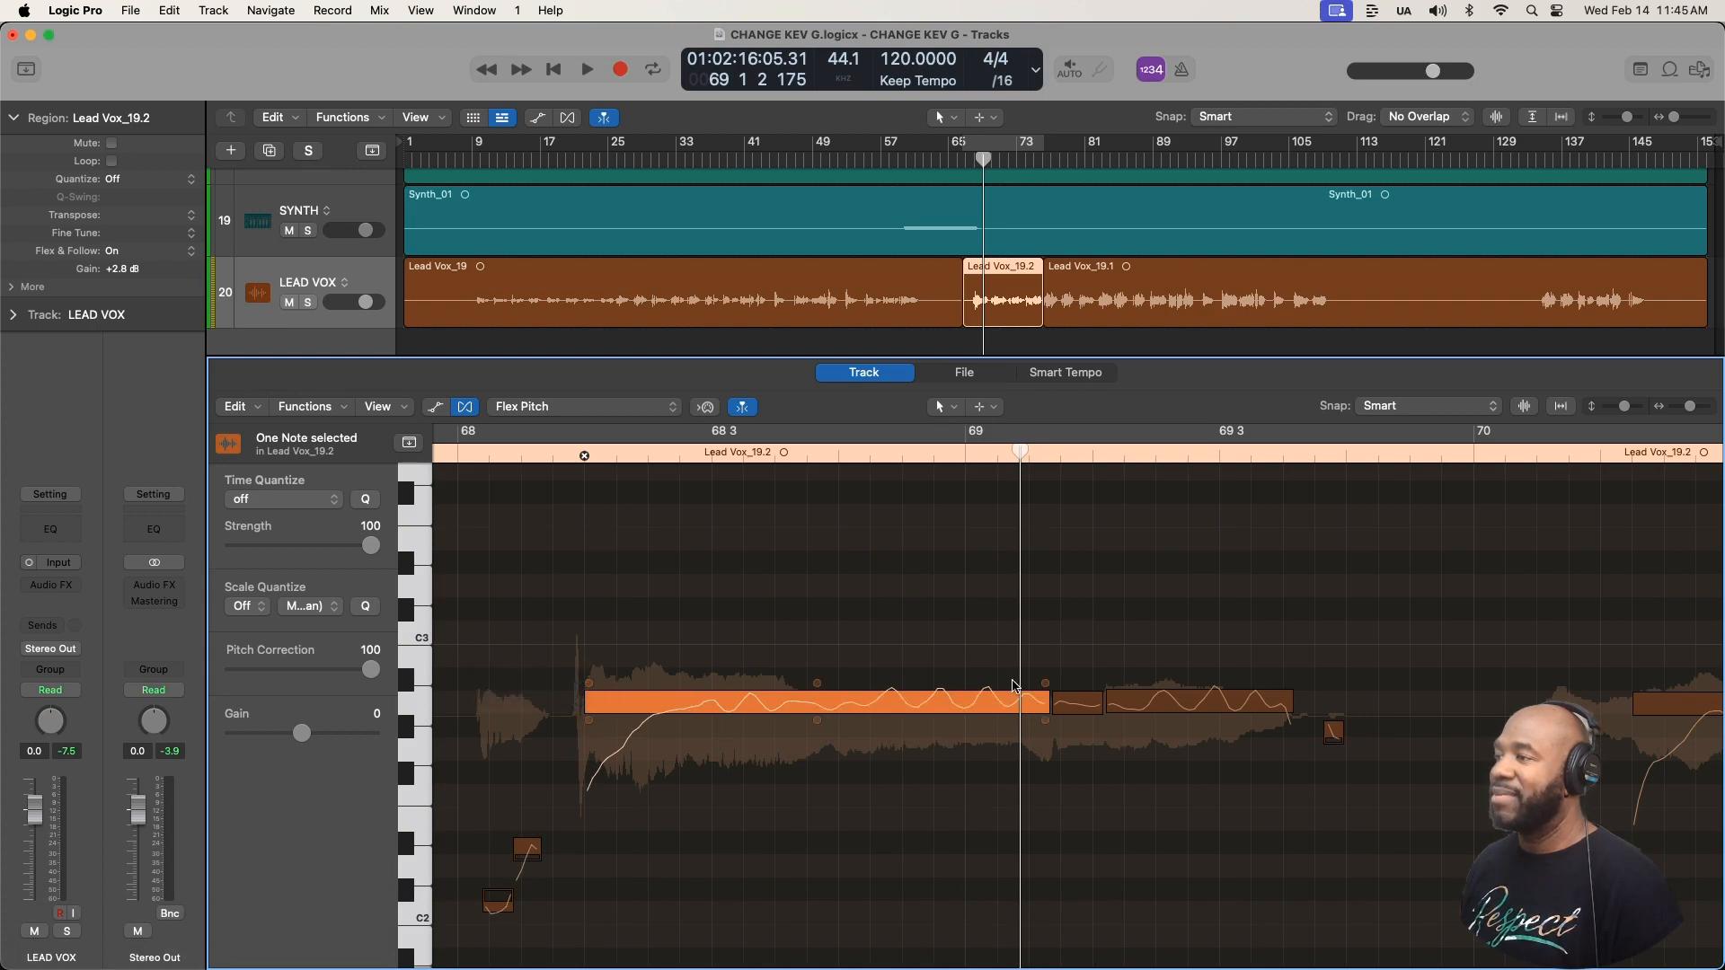
- Lower the long note's end pitch drift to -1.99, play it back, and return the end drift to about 0
mouse_move(1046, 685)
drag(1045, 684, 1058, 718)
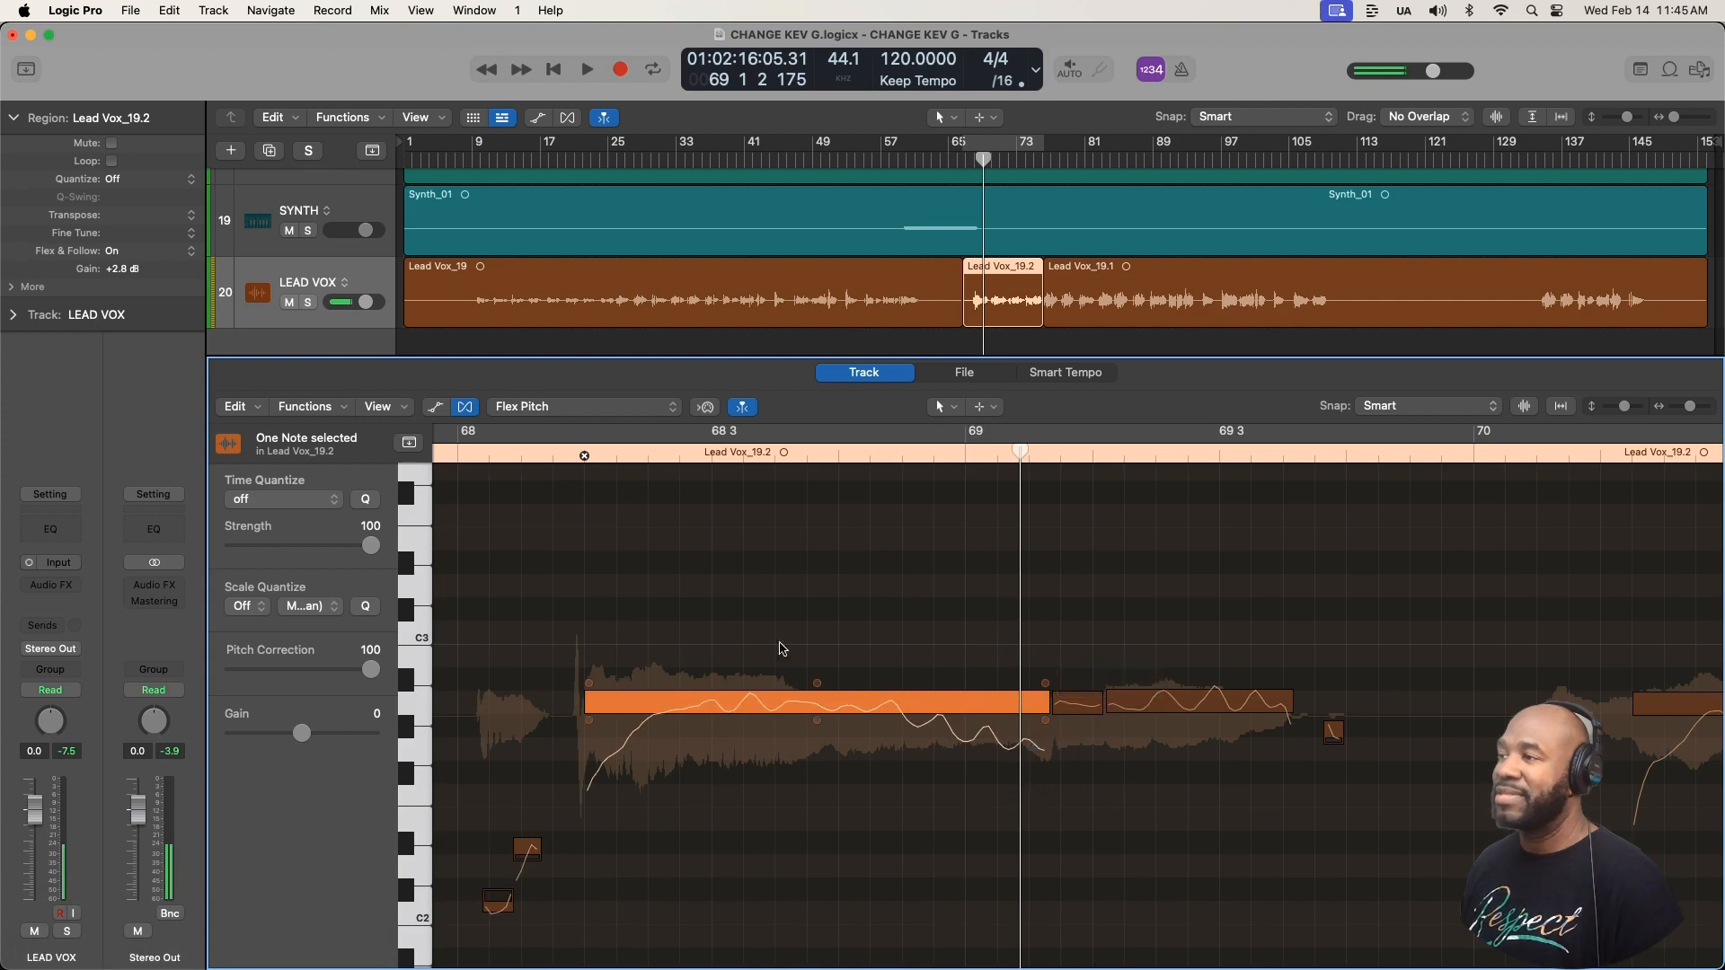
key(space)
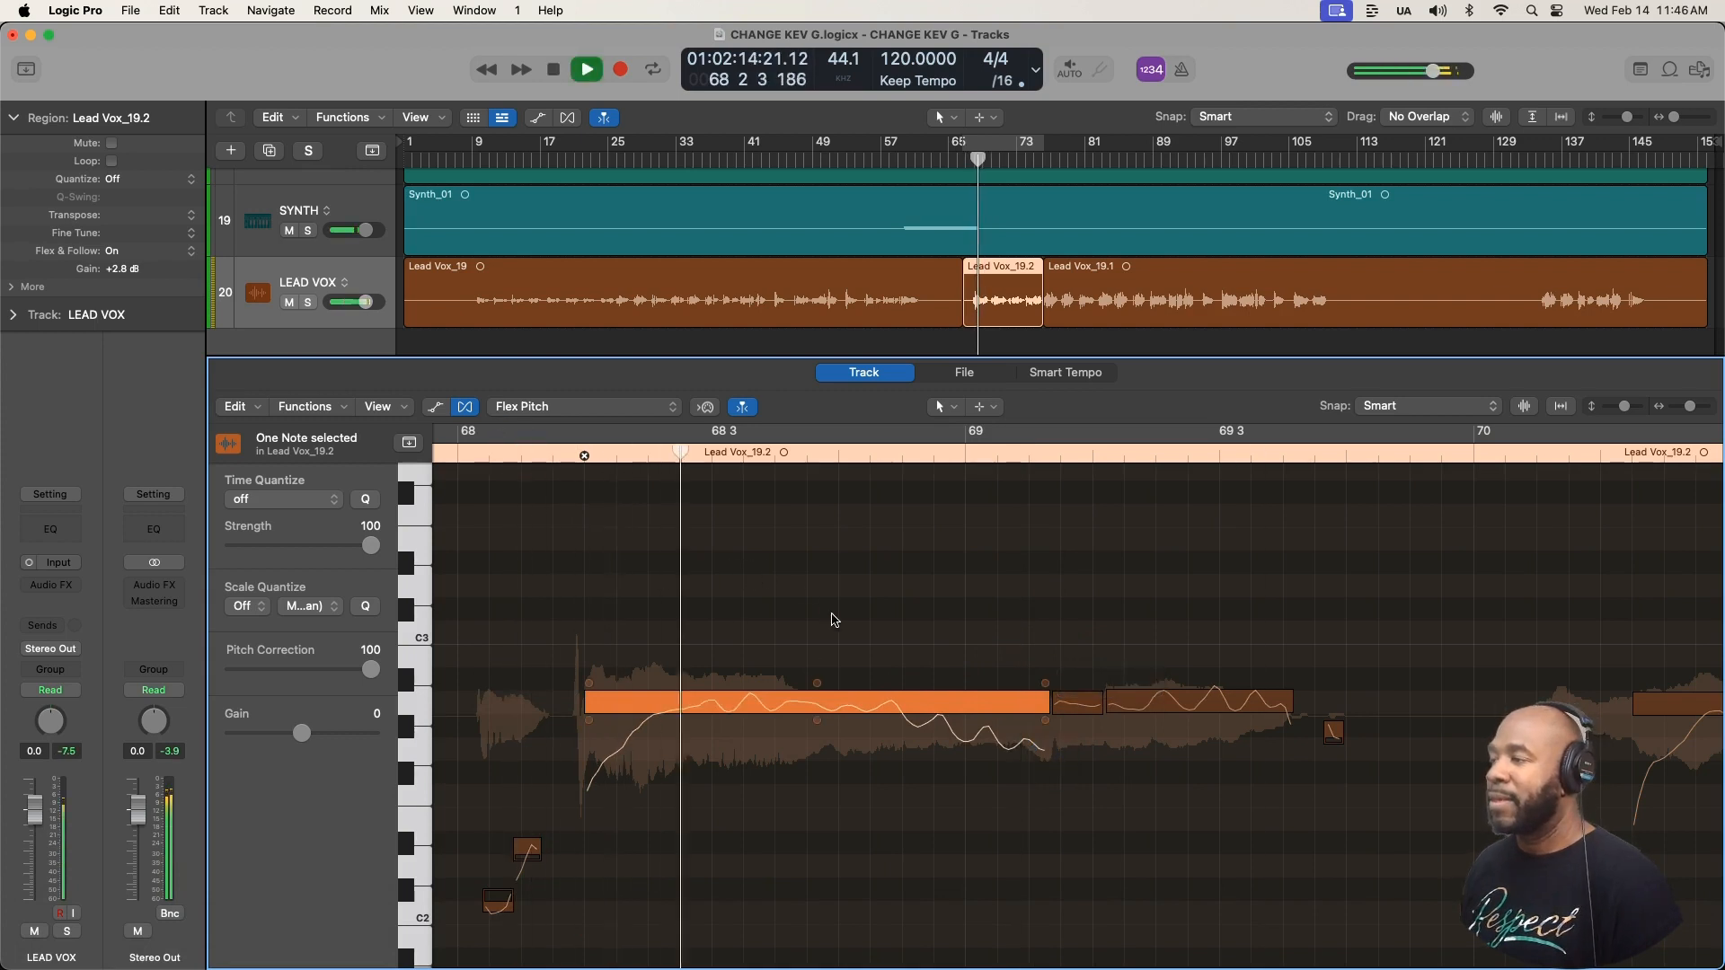
key(space)
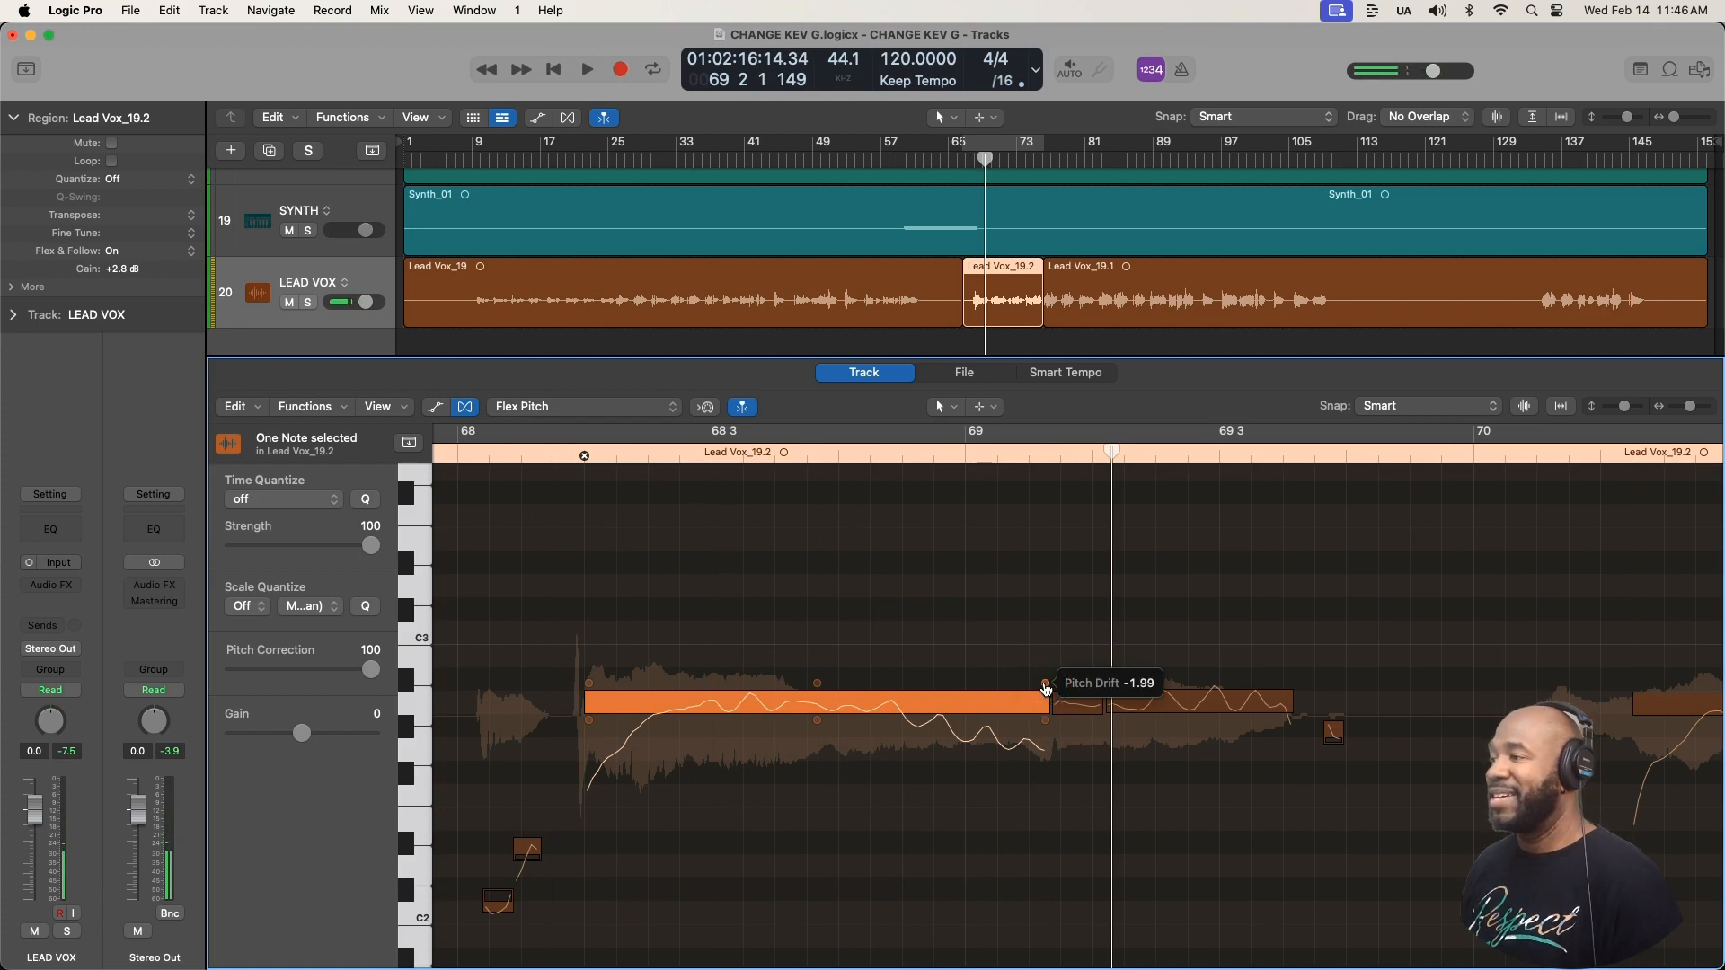
drag(1045, 688, 1052, 599)
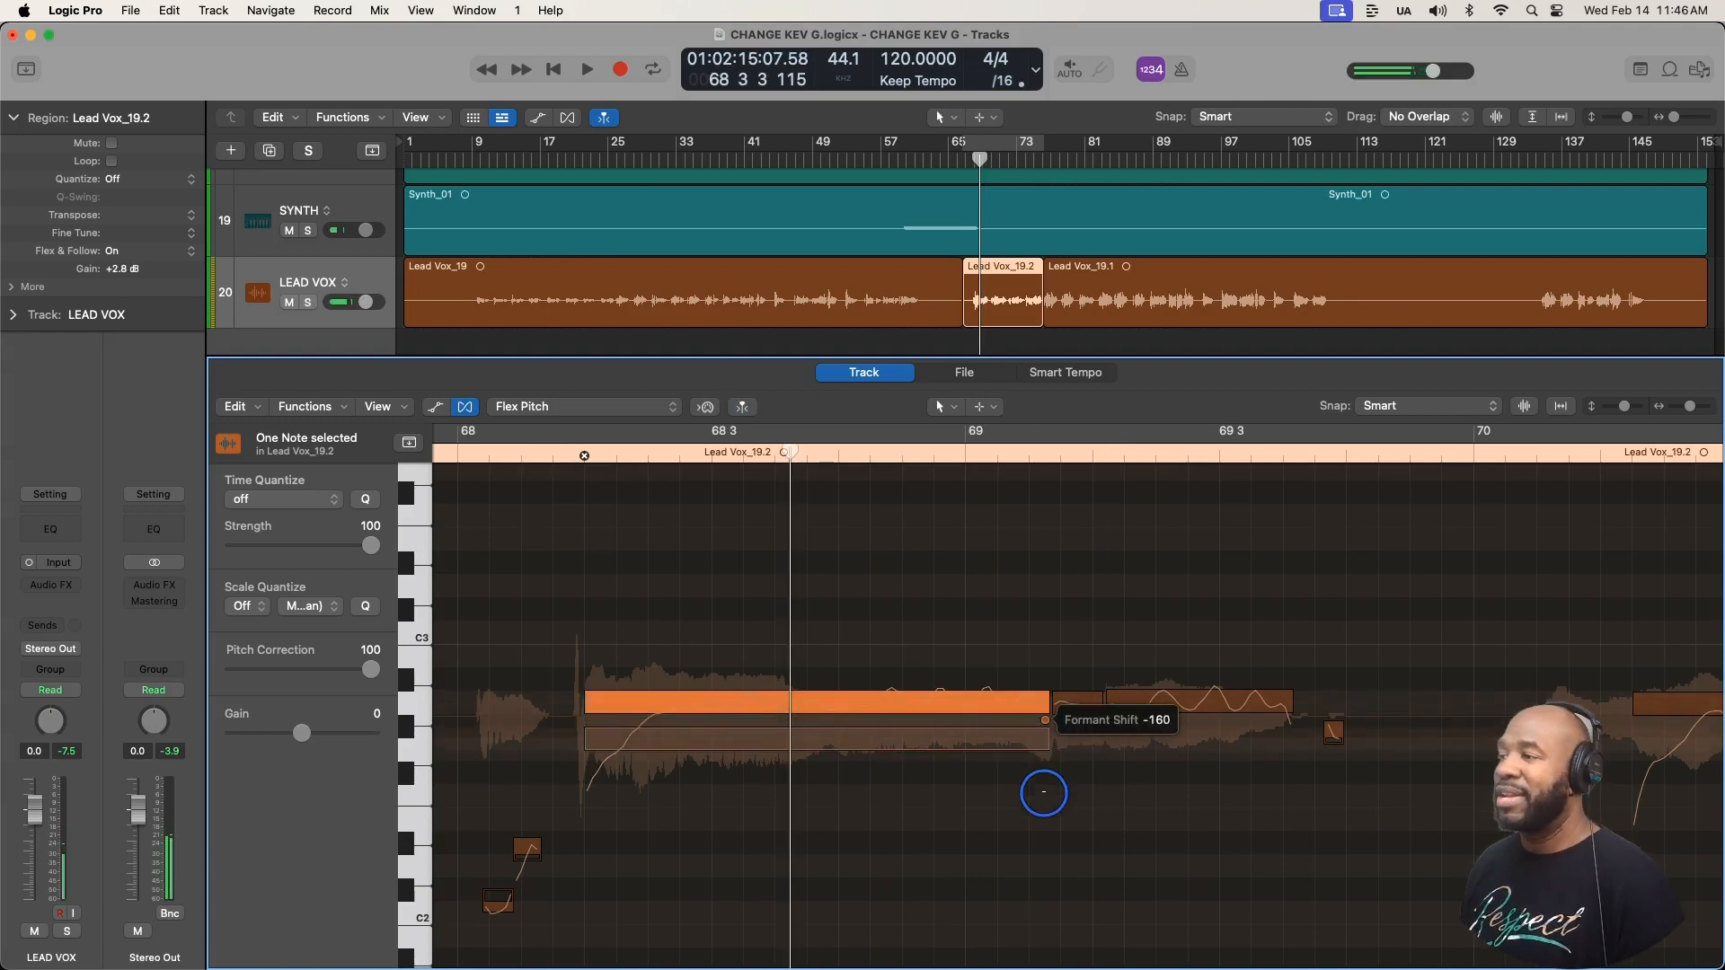
- Play the long note with its formant shift lowered to about -160, and again with the formant shift raised
key(space)
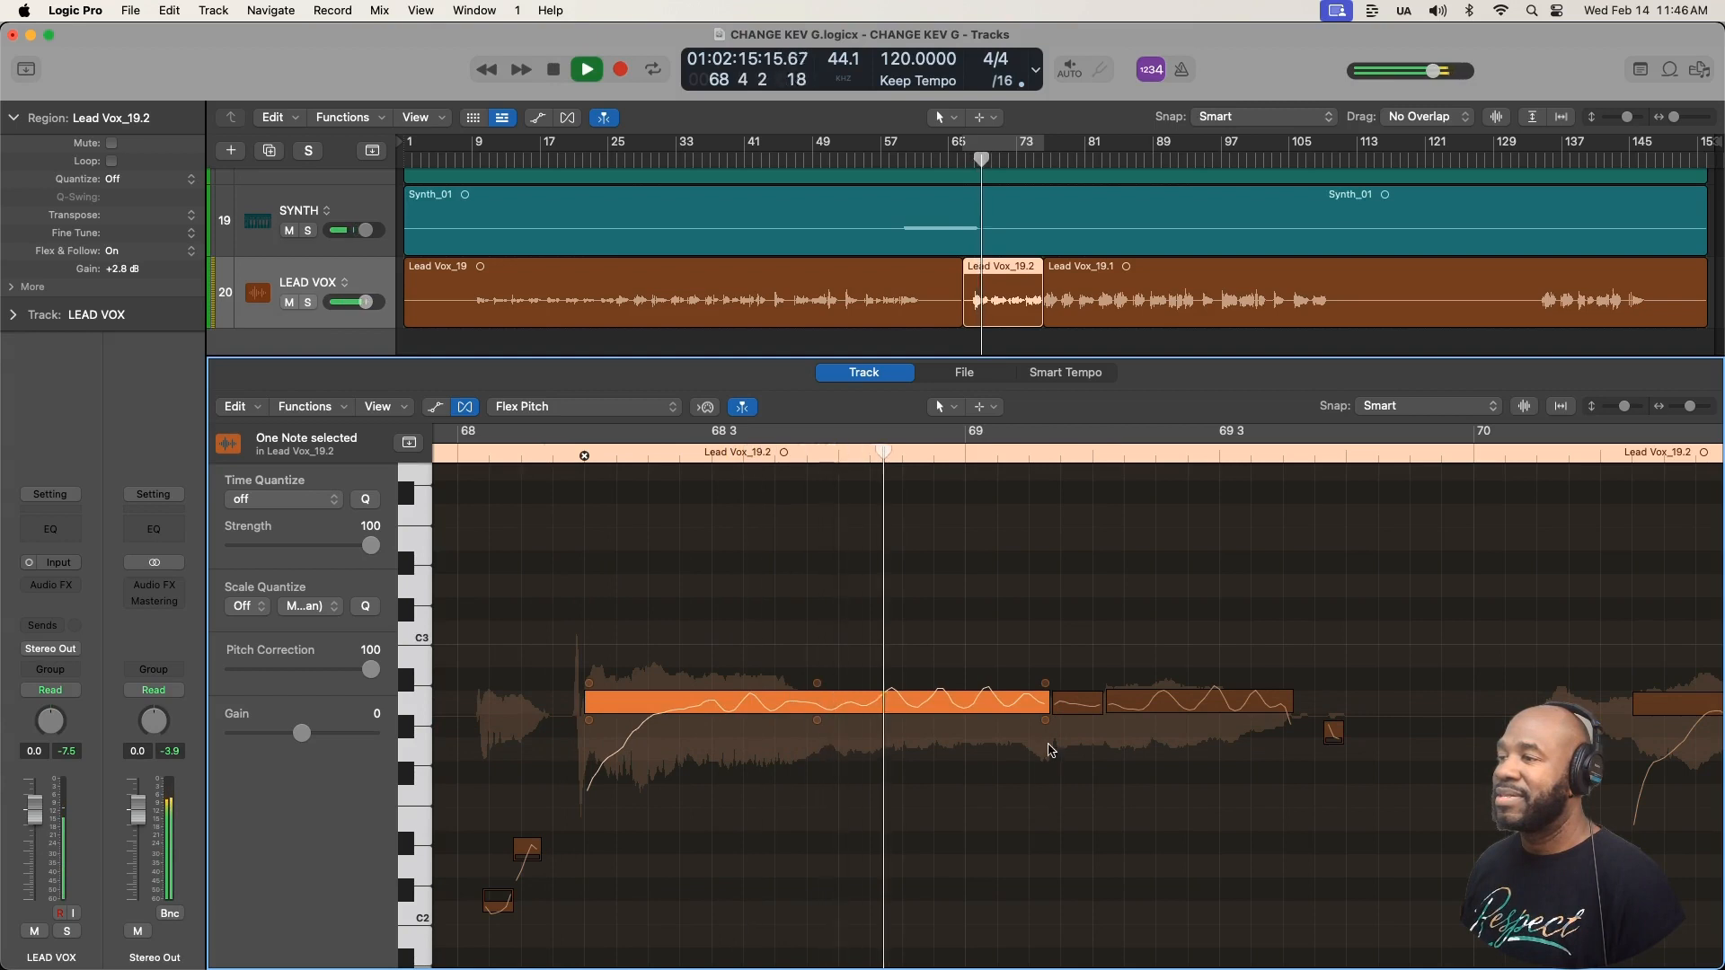
mouse_move(1048, 729)
key(space)
drag(1048, 729, 1052, 503)
key(space)
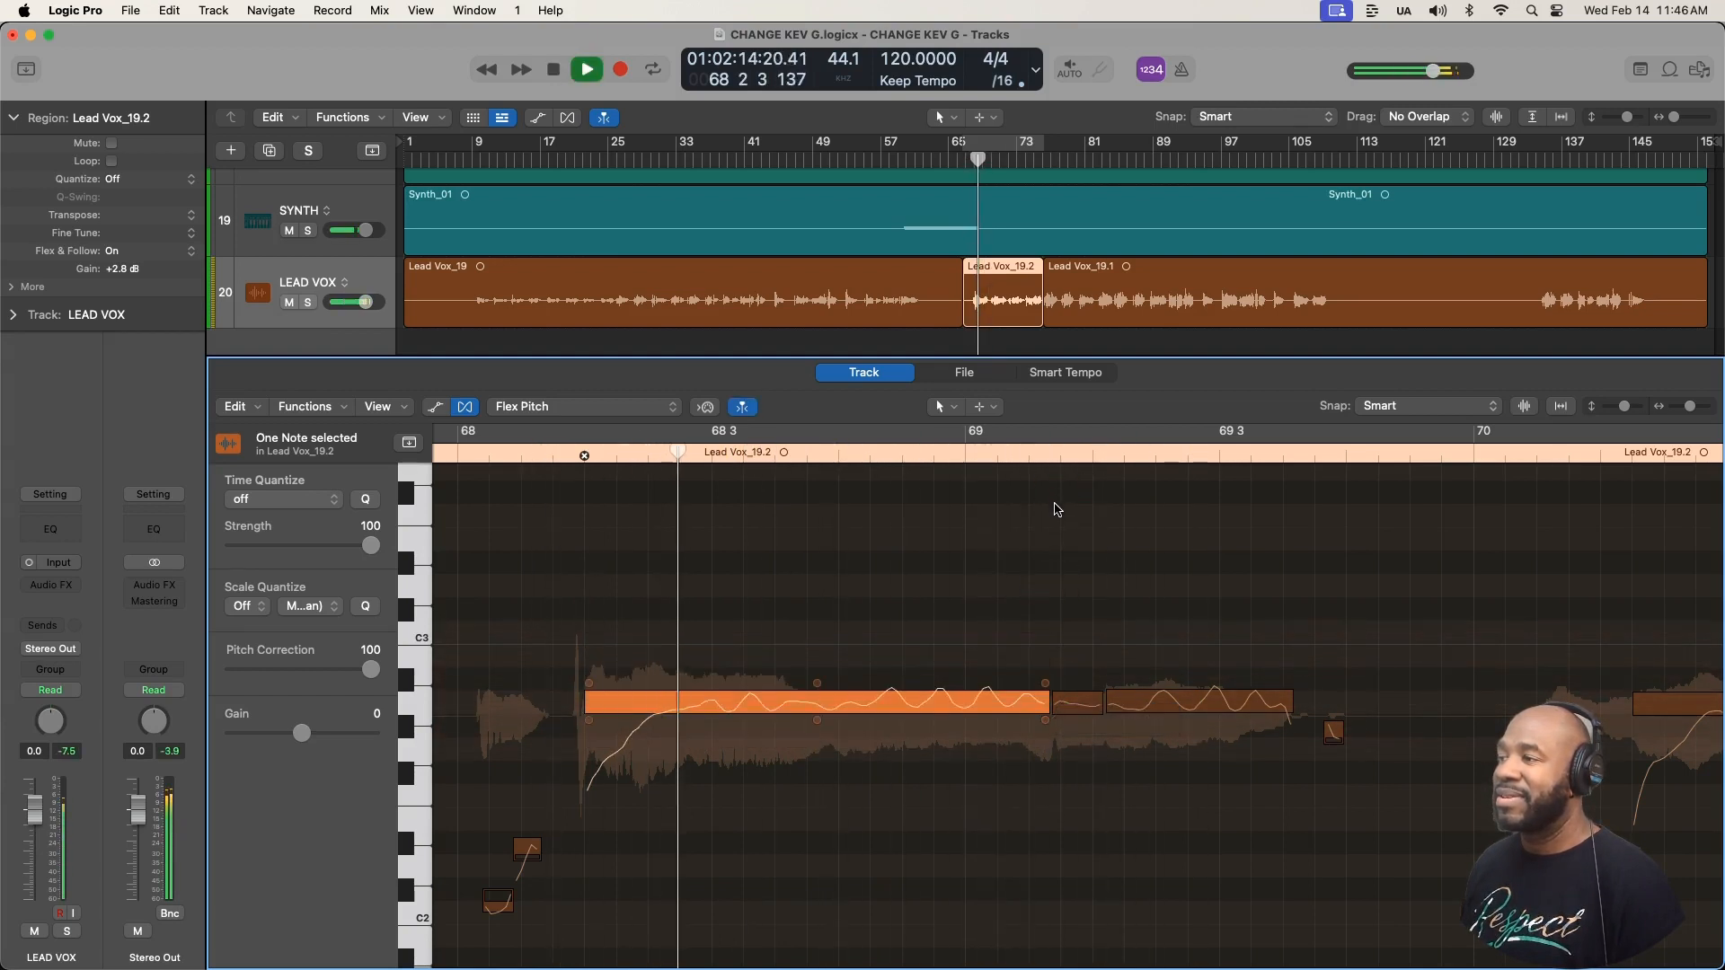
key(space)
- Lower the long note's formant shift, play it back, and bring the formant shift back up
mouse_move(1044, 719)
mouse_down()
mouse_move(1032, 950)
mouse_move(1051, 957)
mouse_move(1045, 734)
mouse_up()
key(space)
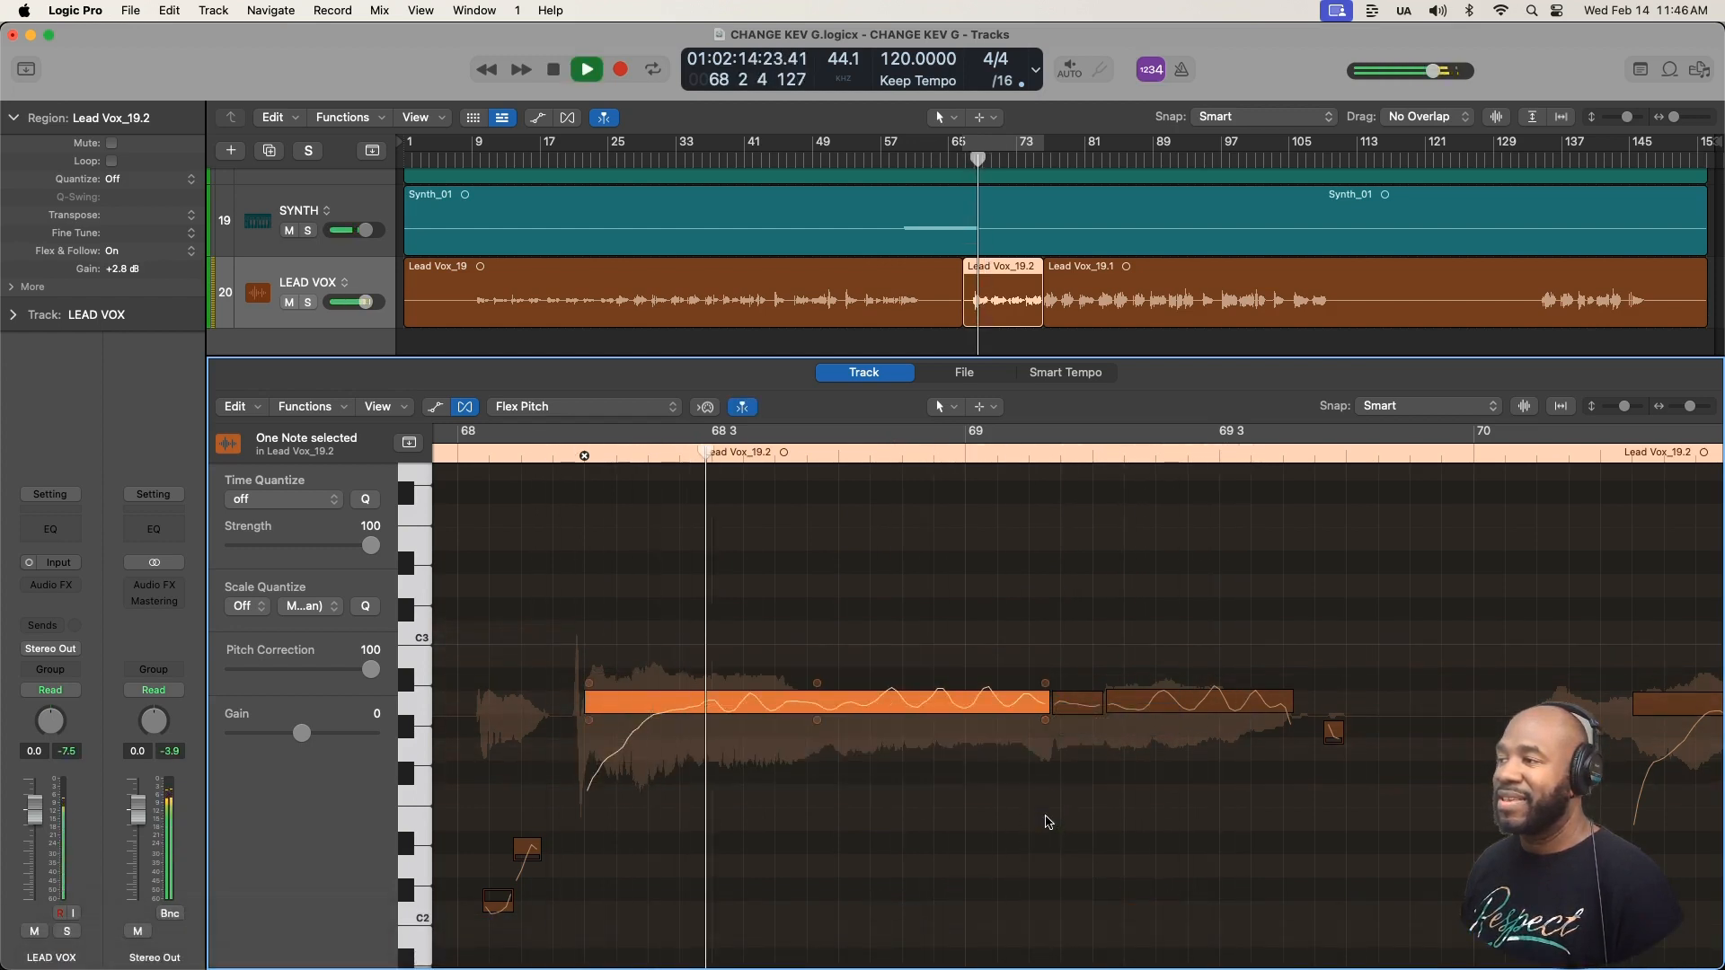
key(space)
drag(1045, 720, 1047, 539)
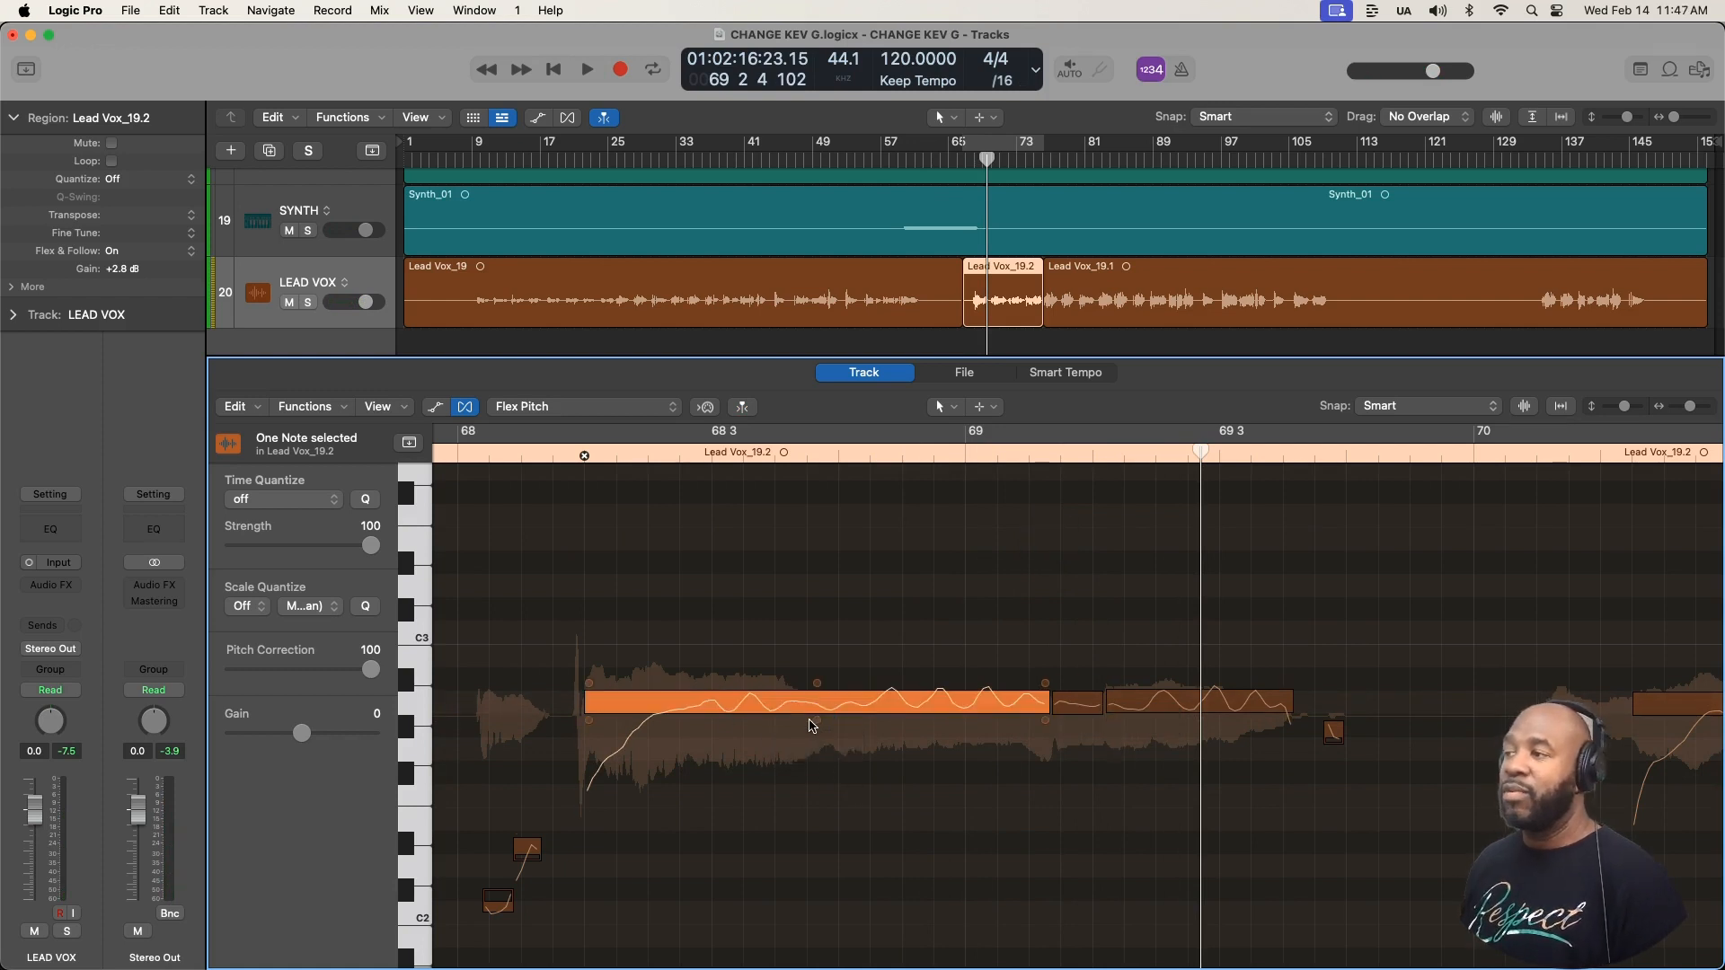
- Increase the vibrato of the long note in bar 68 and play it back from just before the note
drag(817, 719, 816, 636)
click(567, 576)
click(545, 452)
key(space)
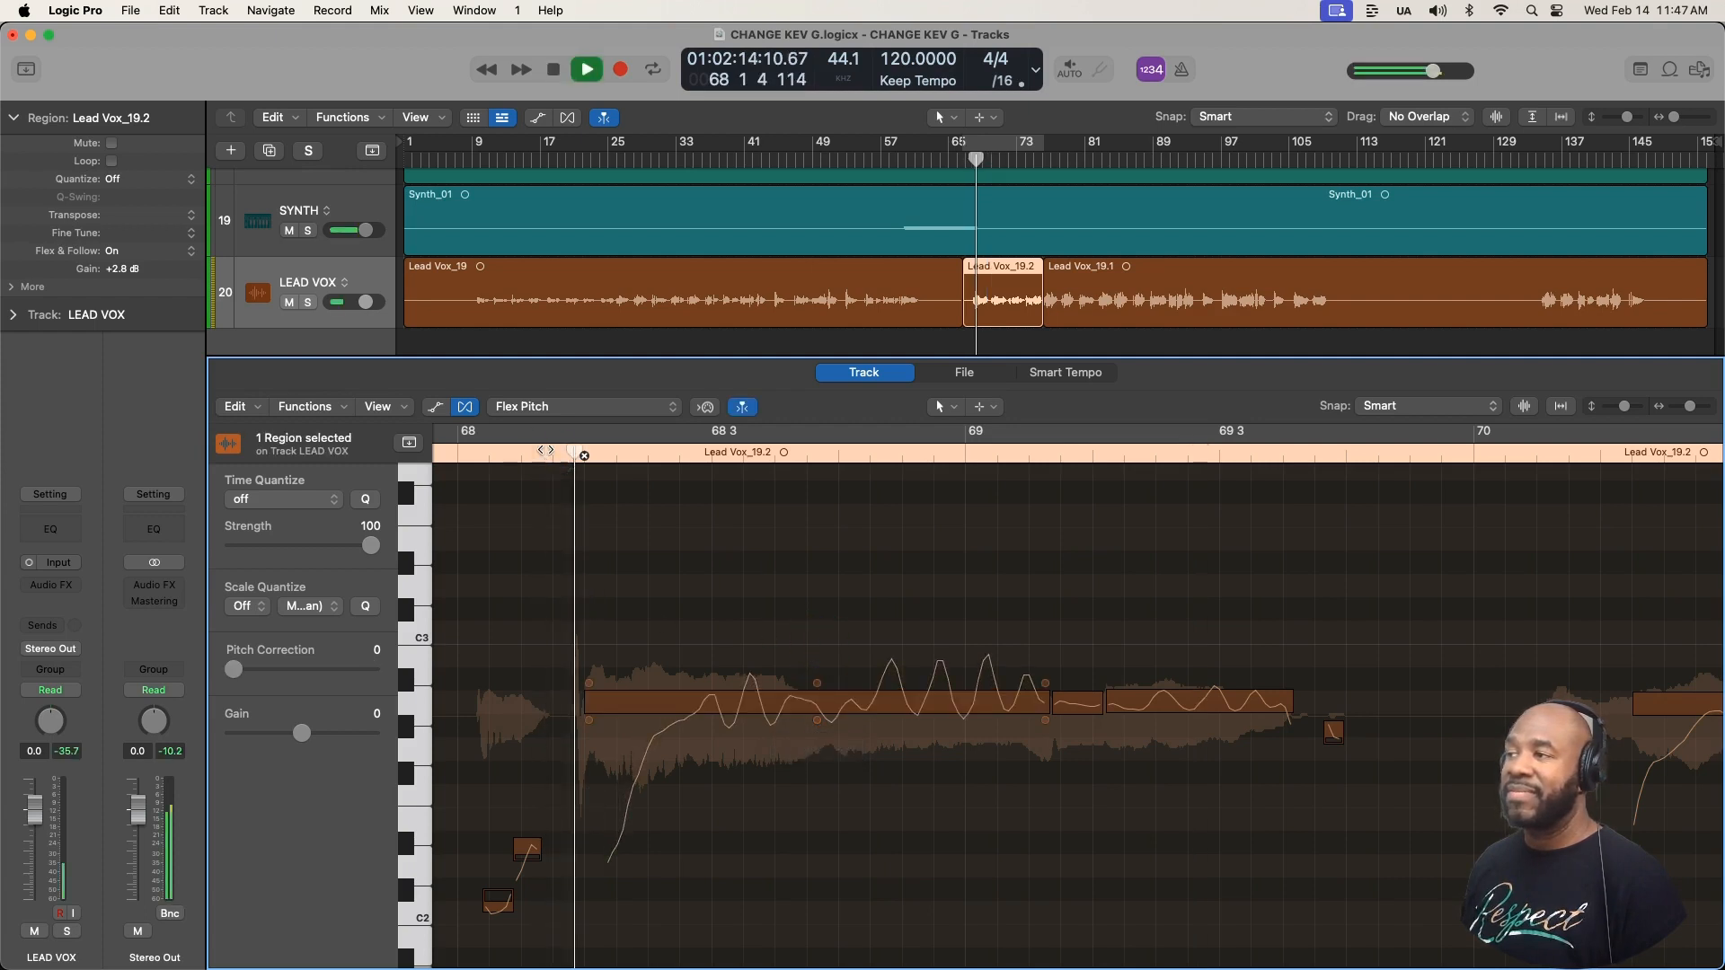
key(space)
- Flatten the long note's vibrato completely, play it back, and restore the original vibrato
drag(815, 721, 816, 853)
click(529, 589)
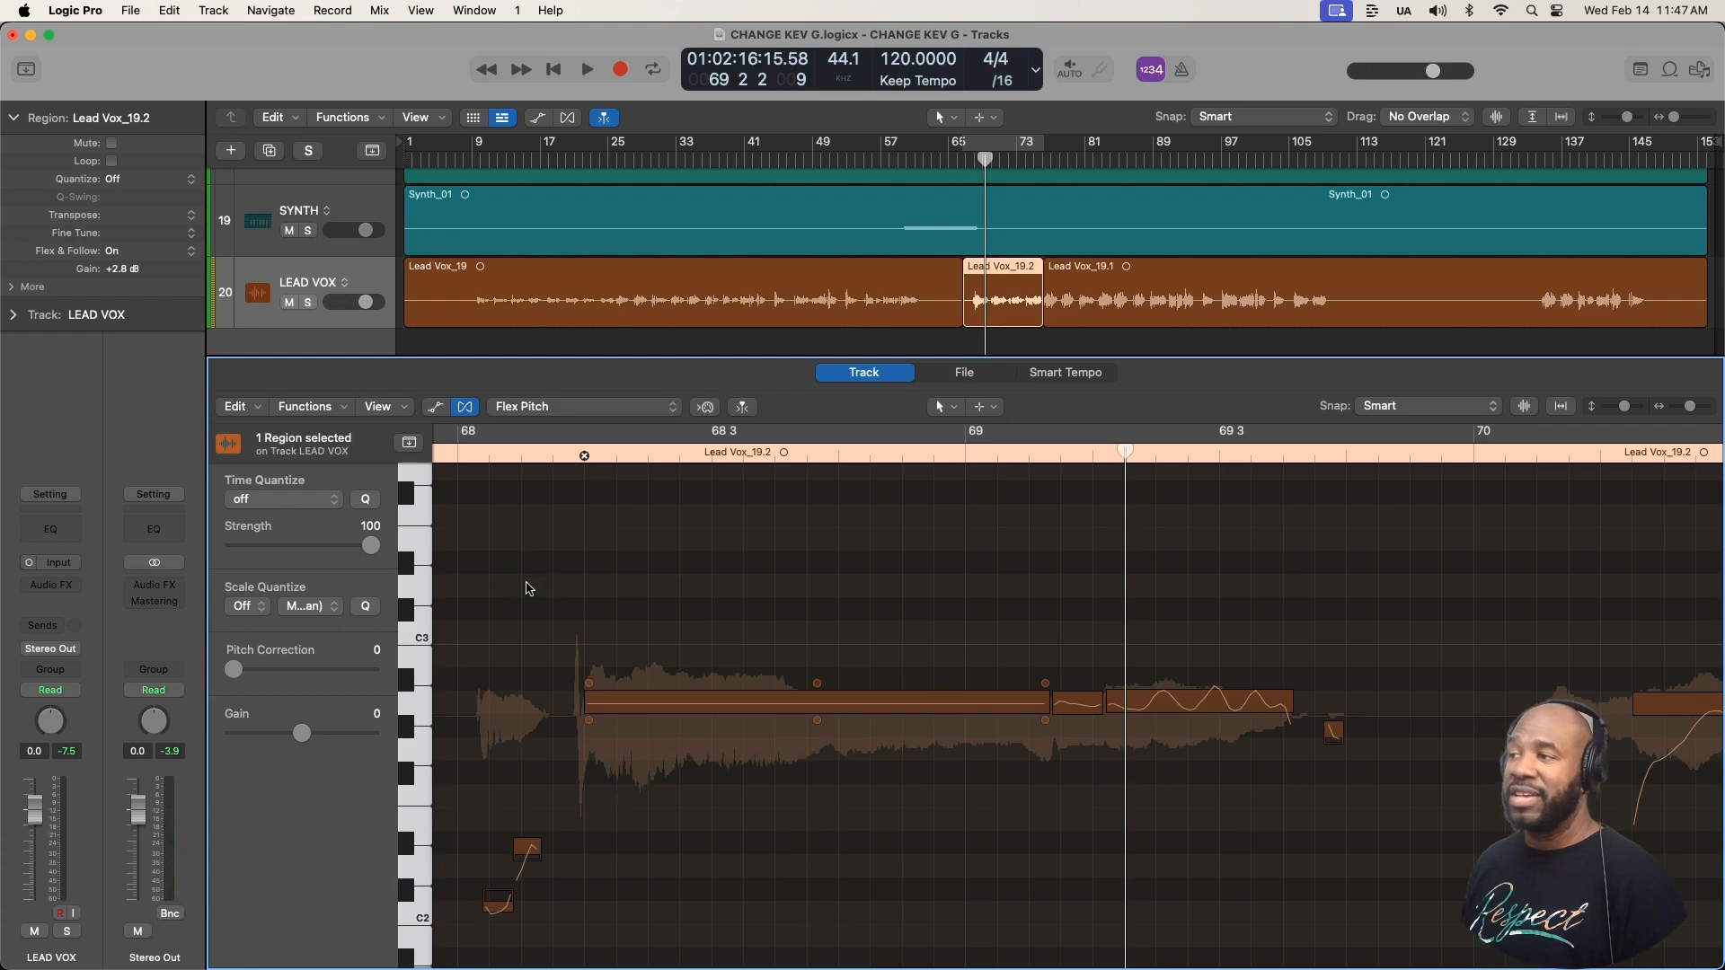
click(502, 466)
key(space)
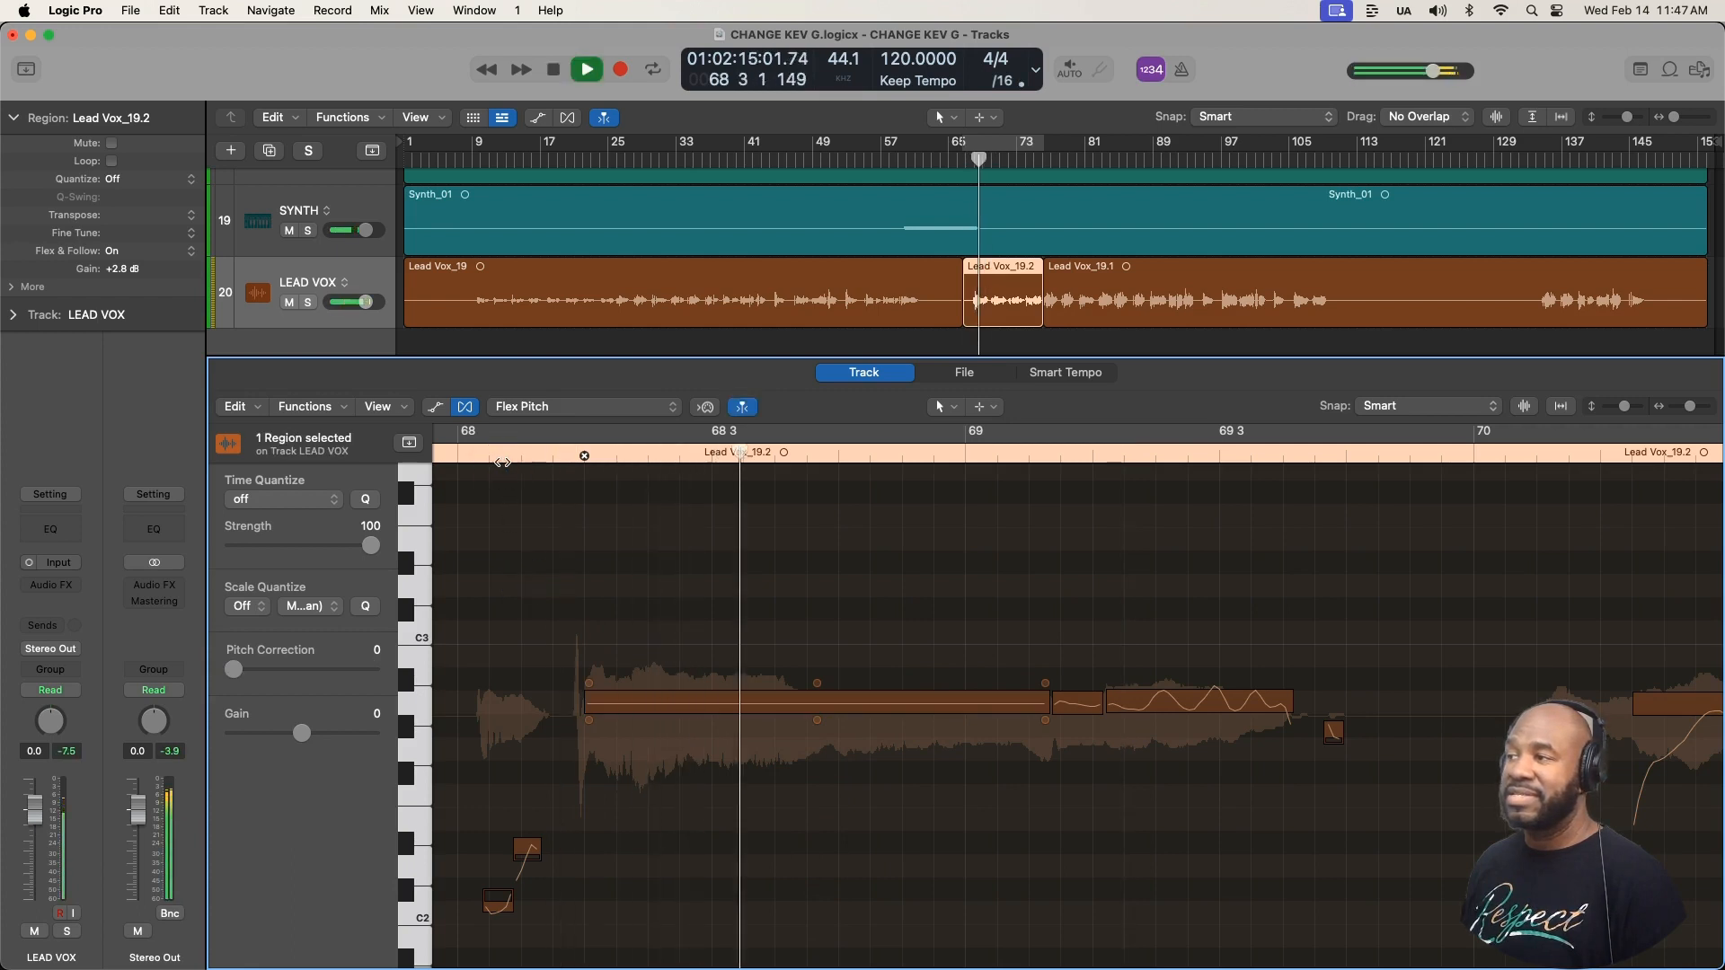
key(space)
drag(818, 720, 813, 672)
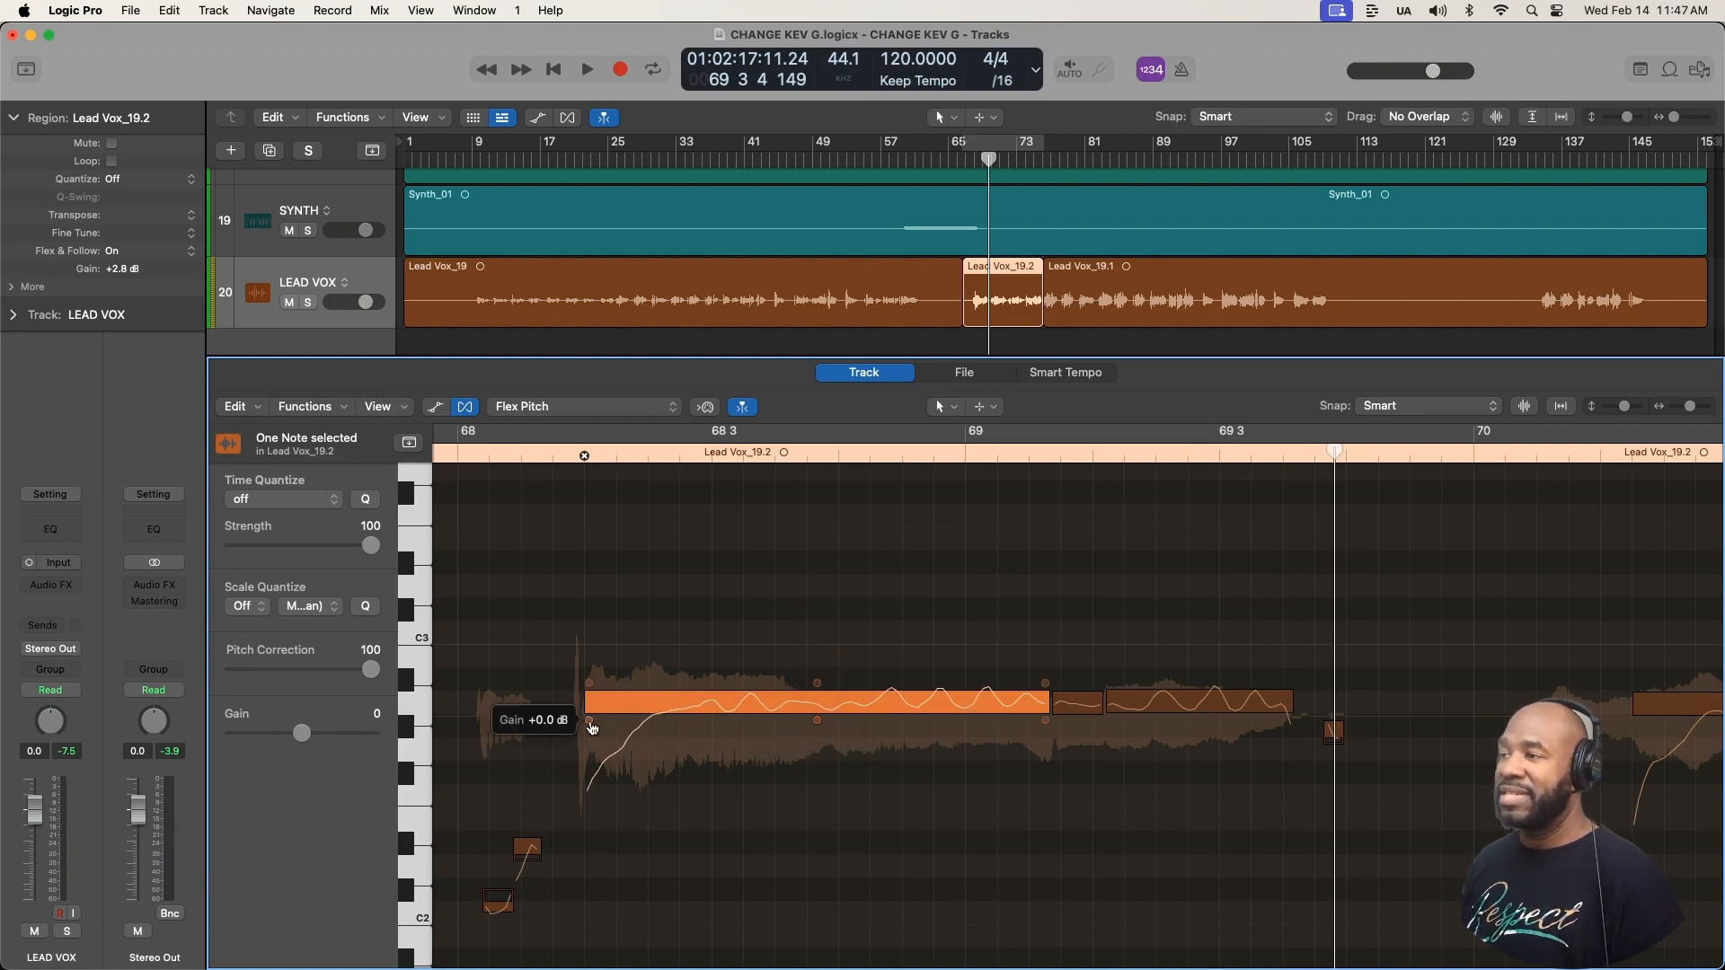
- Raise the long note's gain to 18 dB and inspect its waveform in the Lead Vox_19.2 region on the track
drag(591, 727, 617, 556)
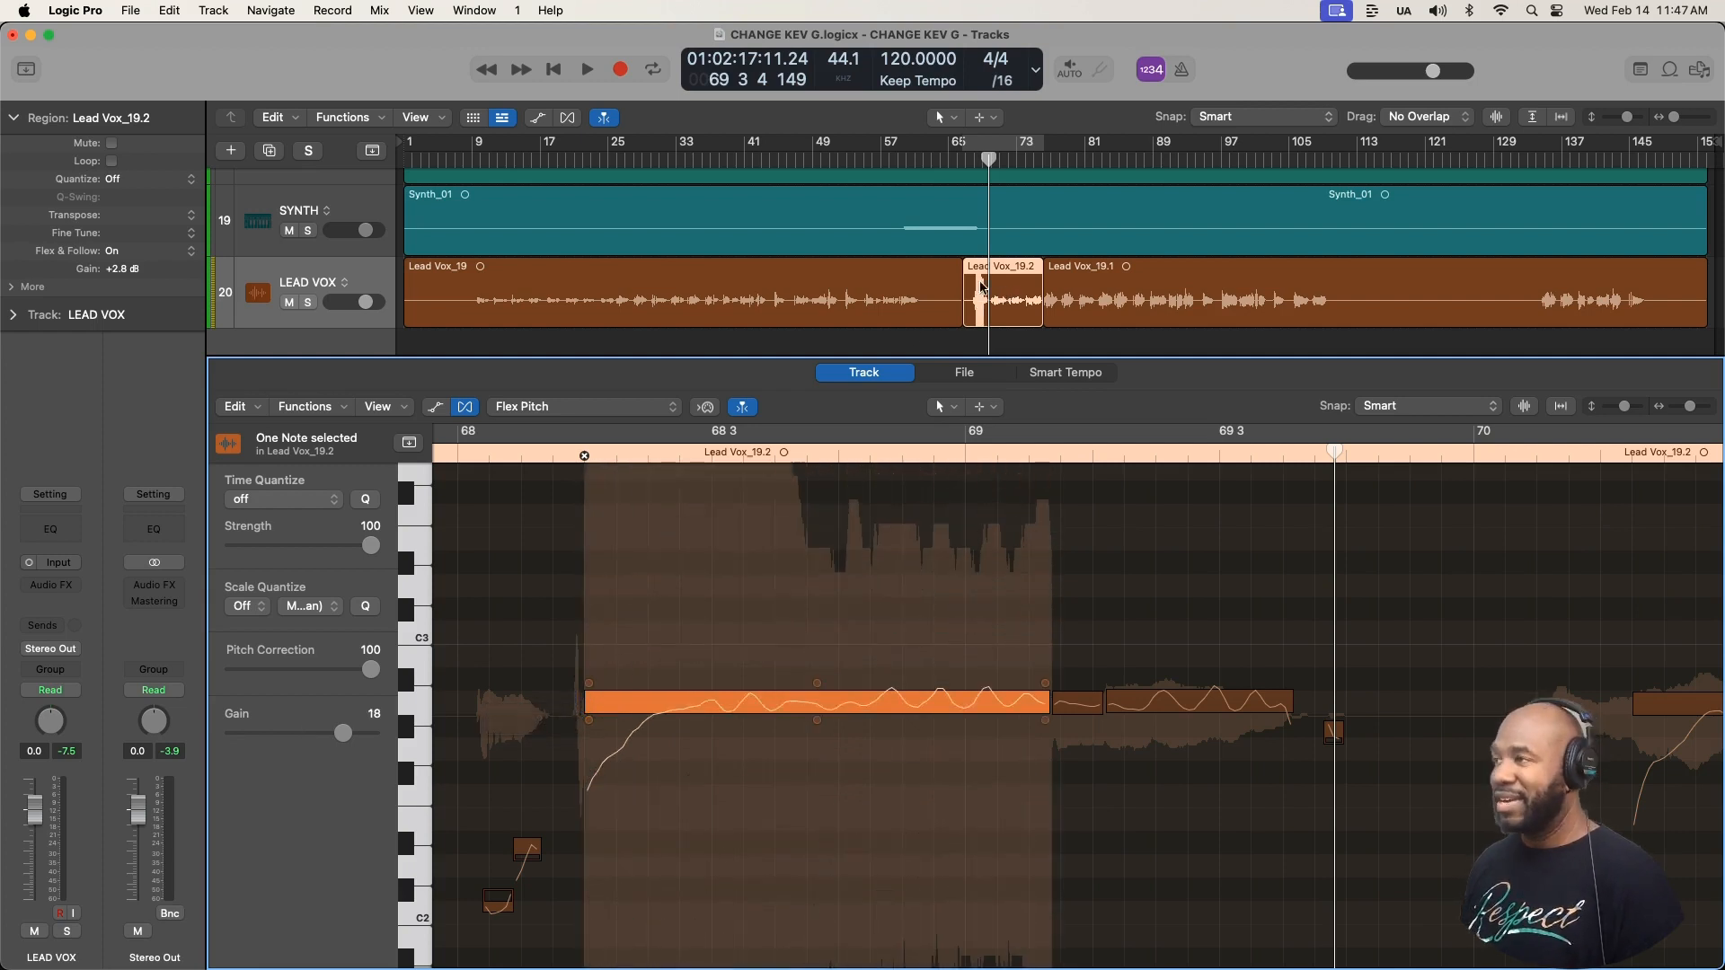
key(super+Down)
key(super+Down)
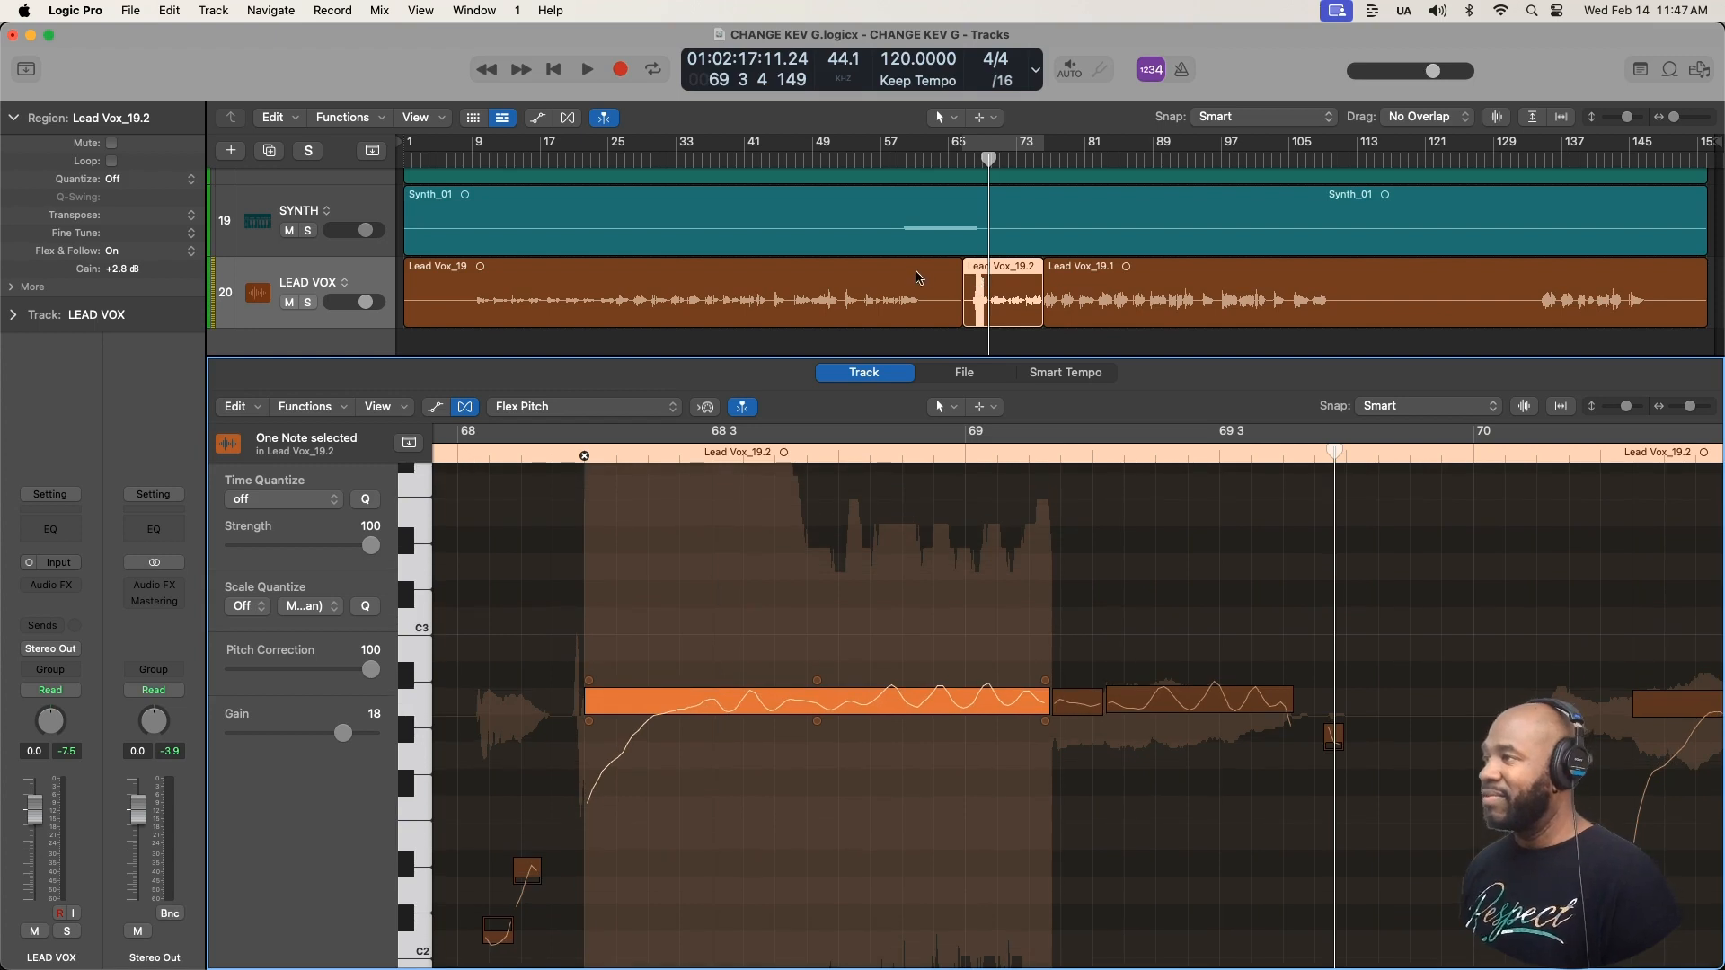
click(1099, 268)
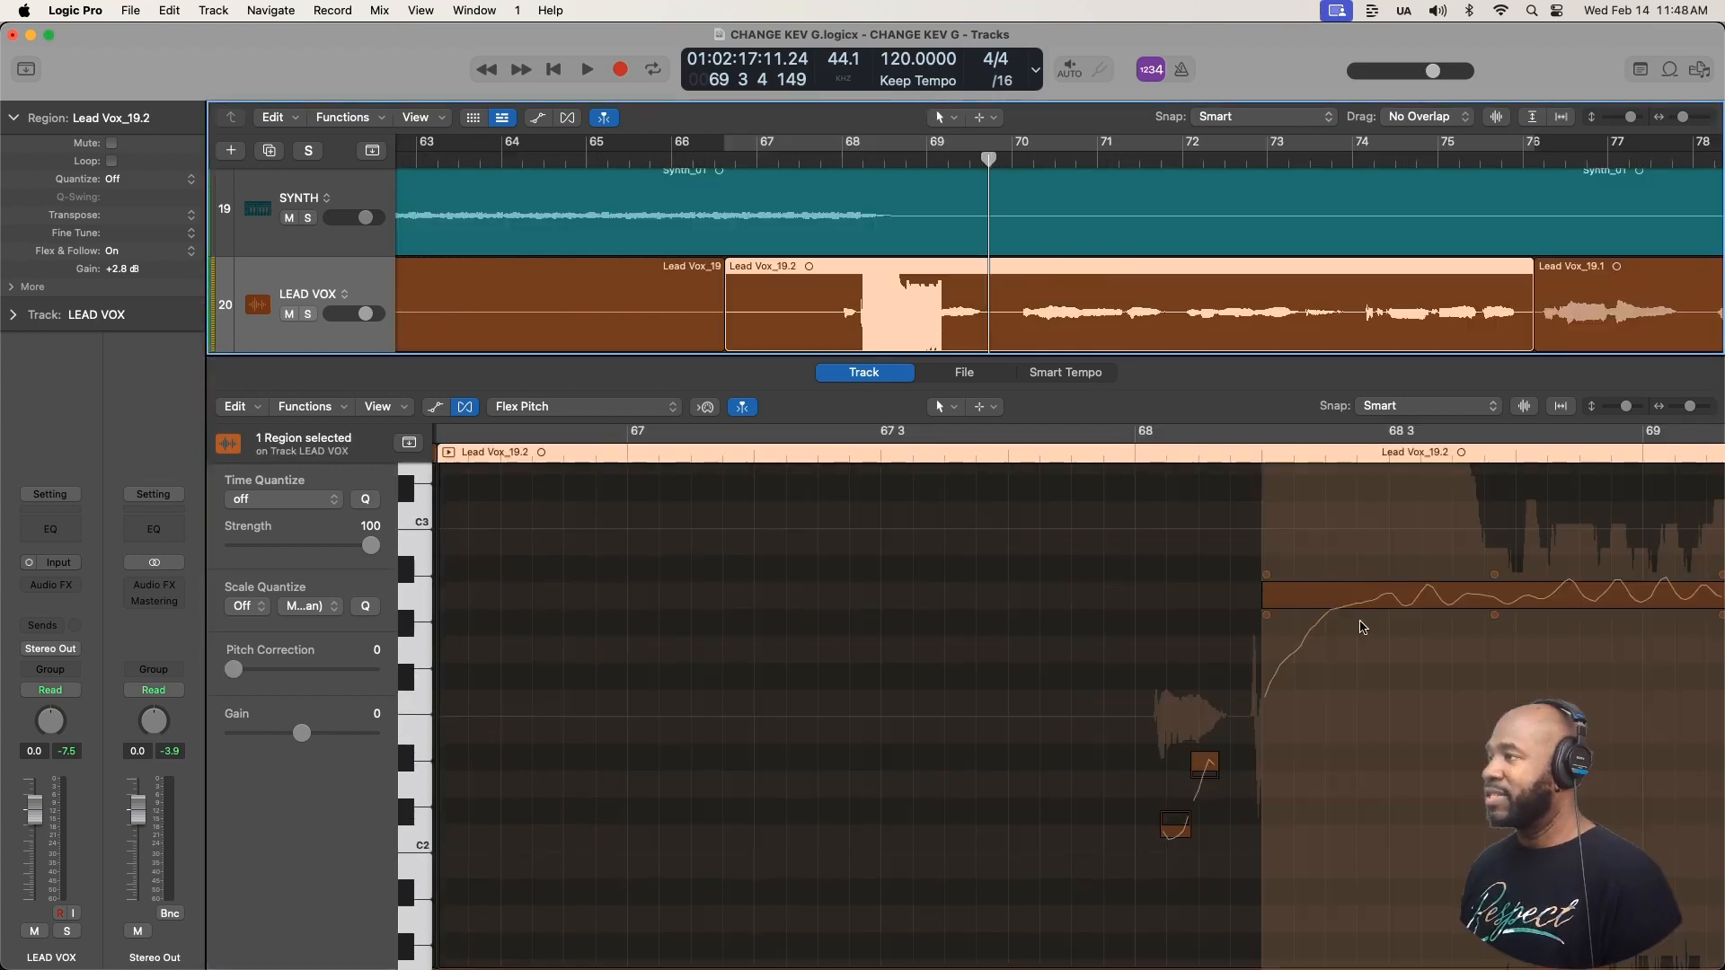
- Lower the long note's gain to -12.8 dB and bring it back to 0 dB
scroll(1357, 624, right, 5)
mouse_move(1136, 618)
drag(1145, 623, 1114, 907)
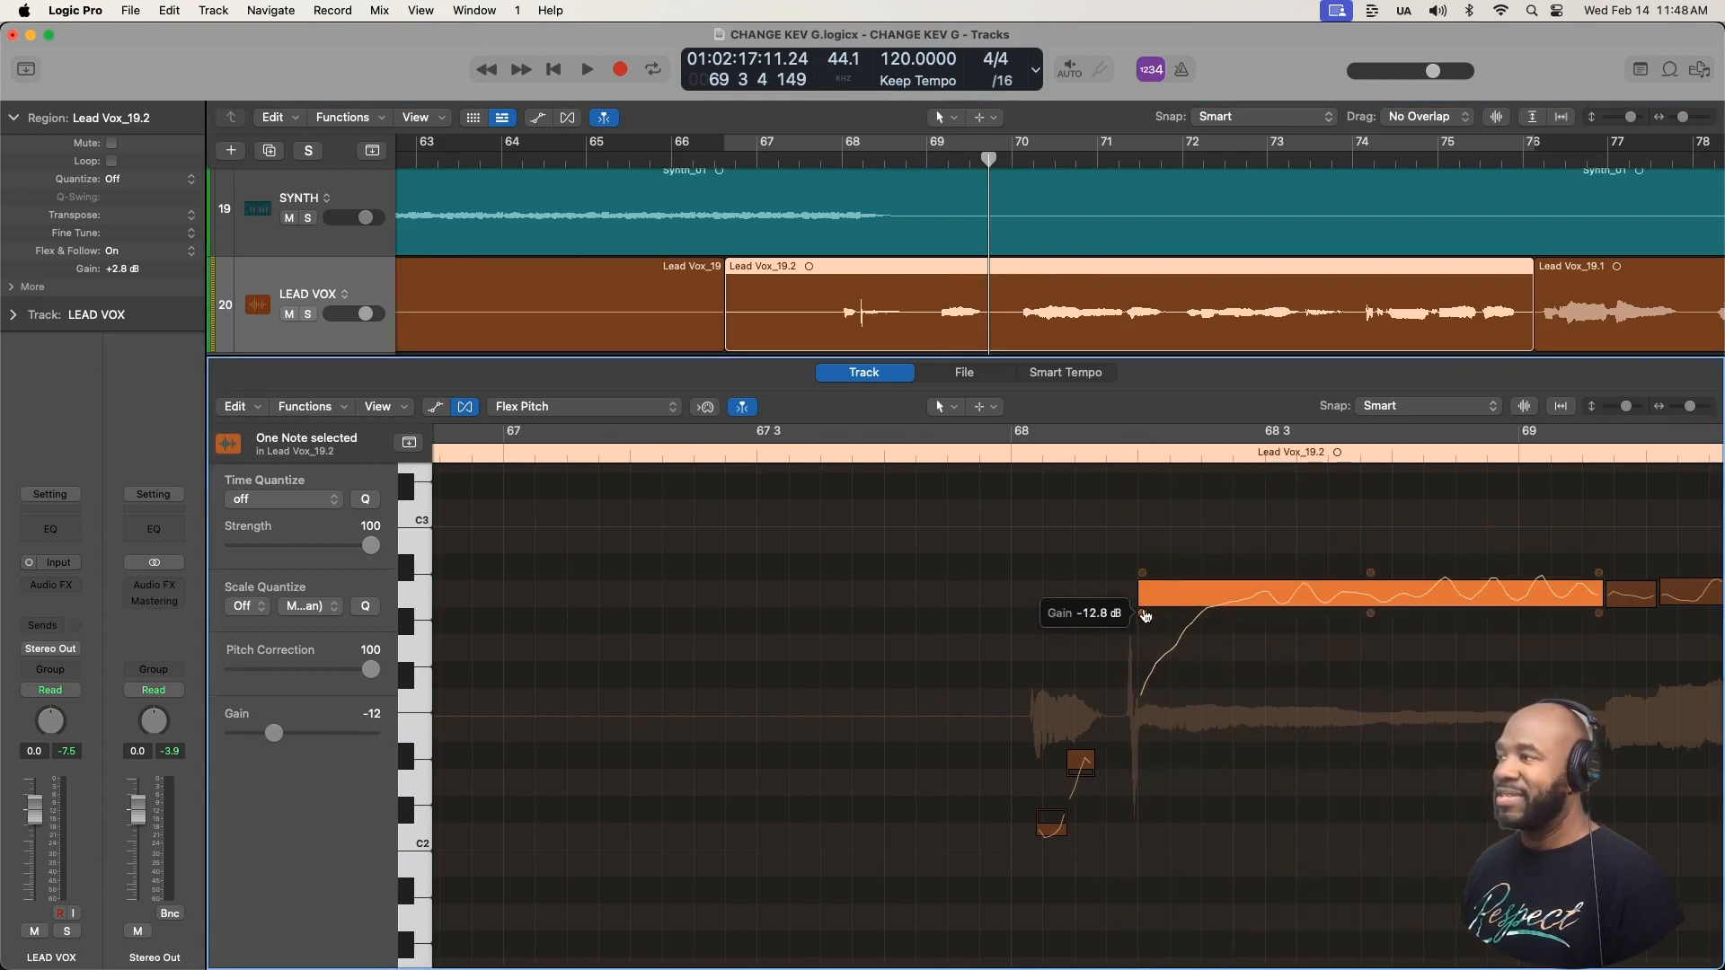
drag(1142, 614, 1145, 492)
- Play the high note in the second half of bar 71 twice and check its fine pitch
scroll(973, 604, right, 8)
scroll(973, 604, right, 5)
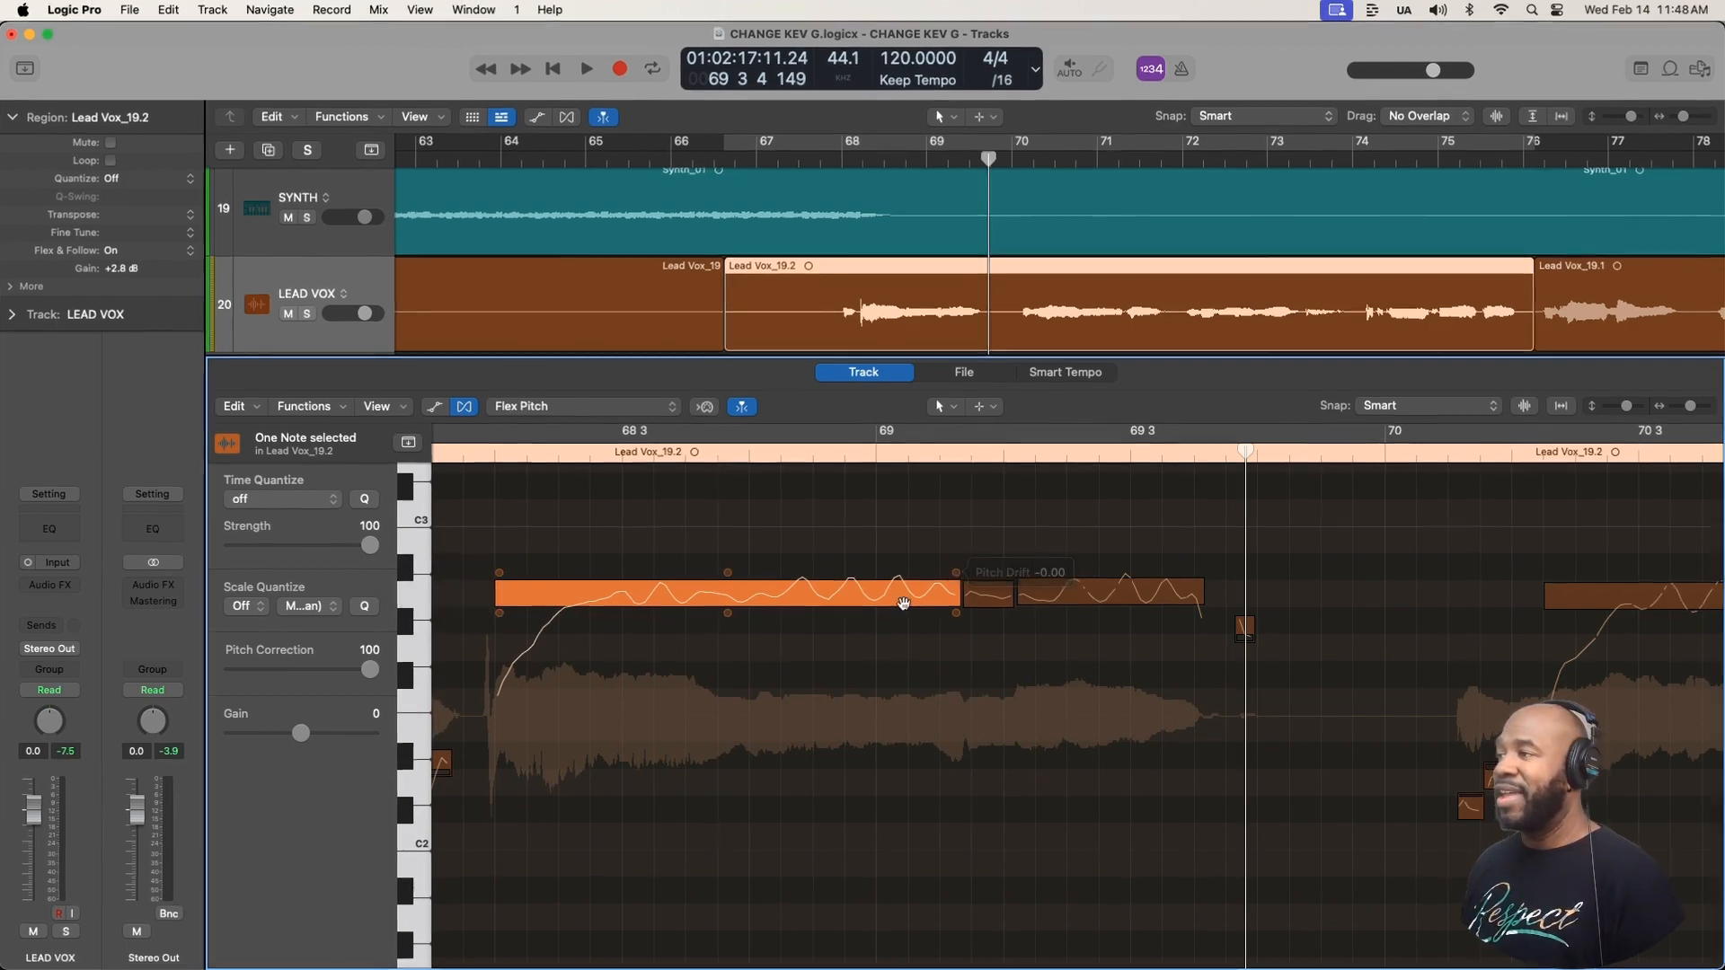
scroll(904, 604, right, 15)
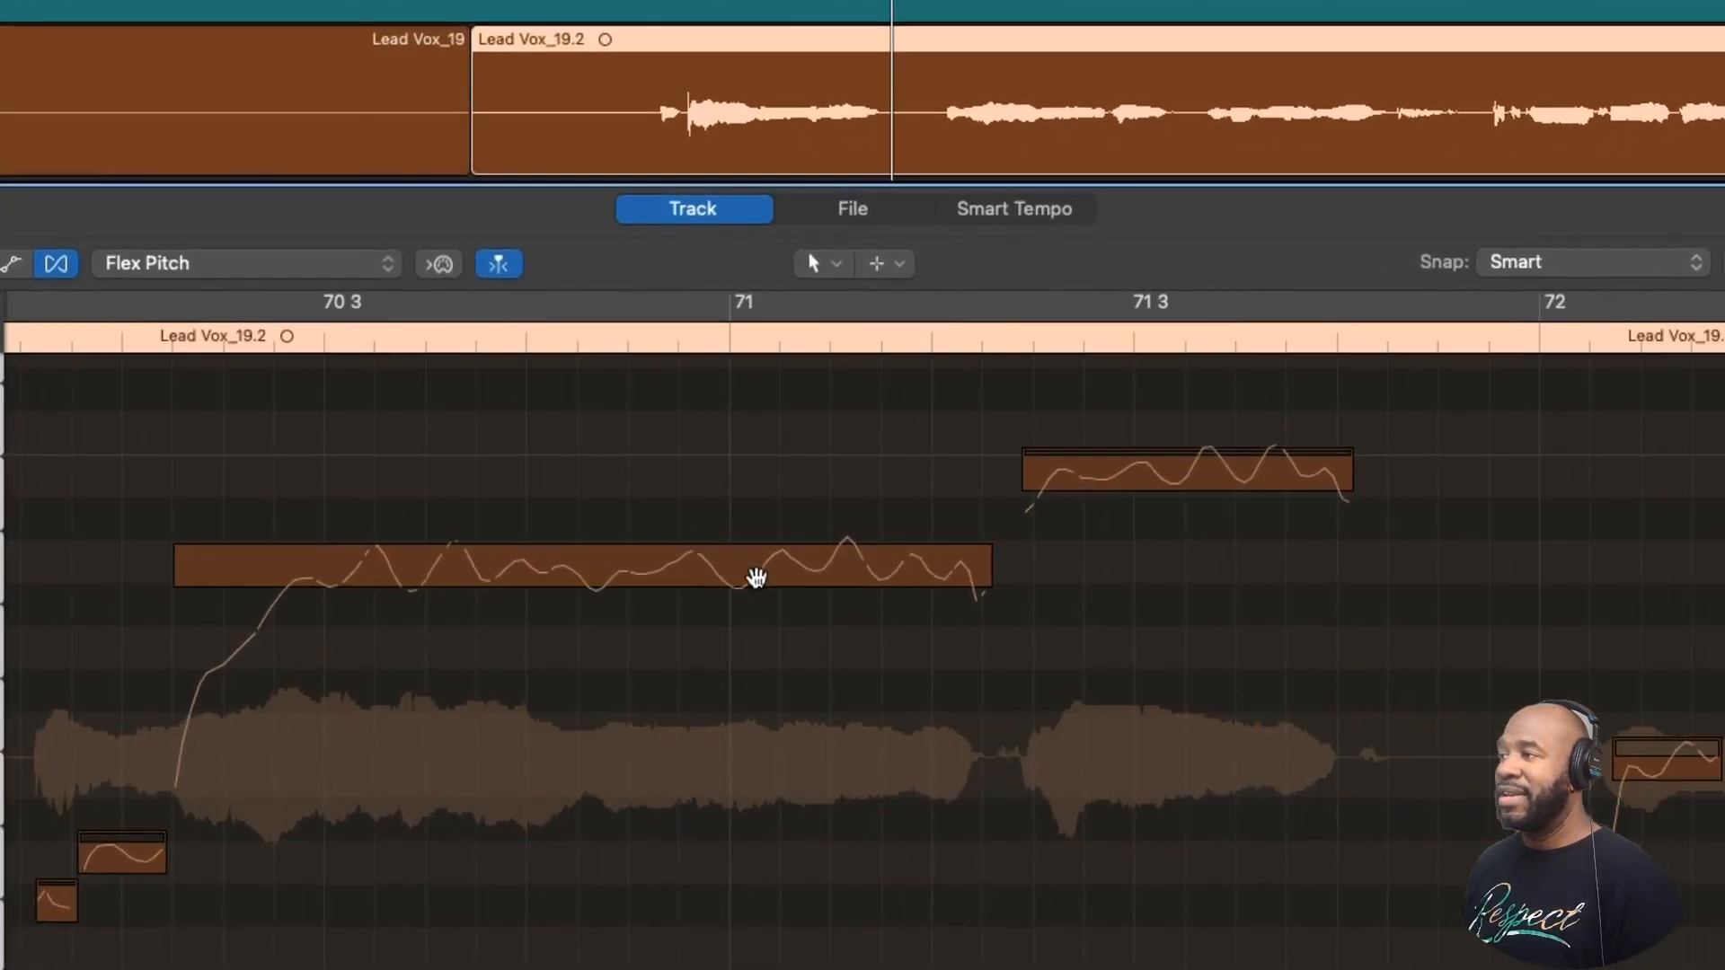
scroll(756, 577, right, 4)
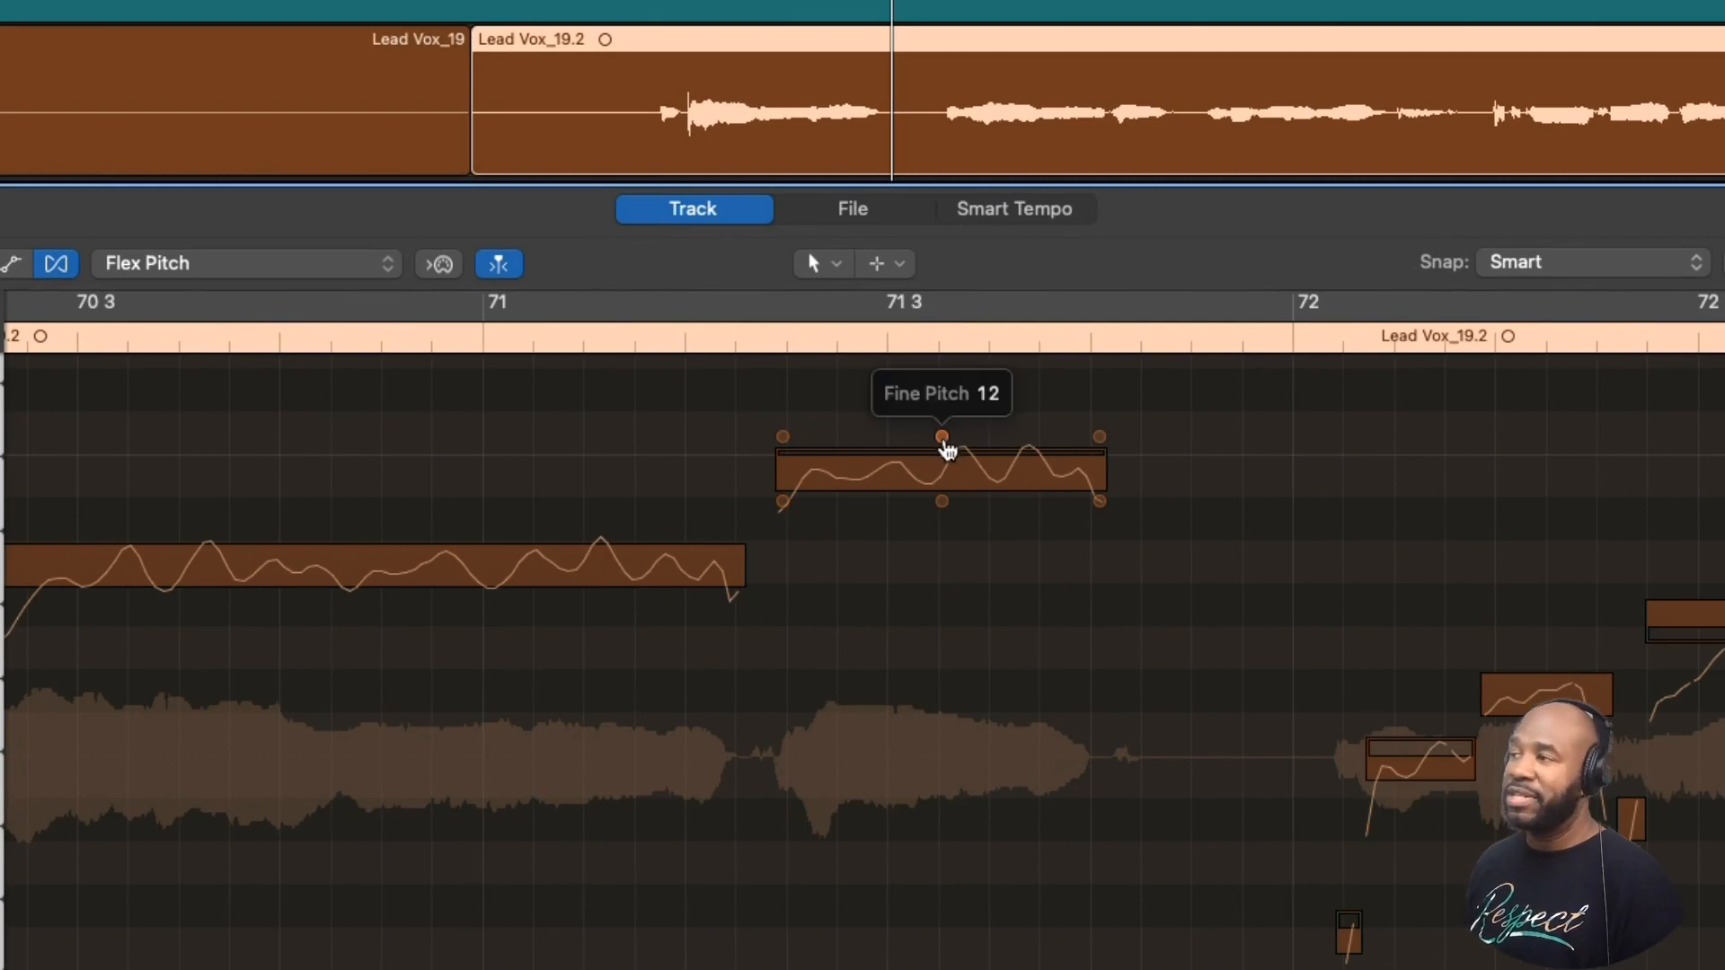
click(748, 343)
key(space)
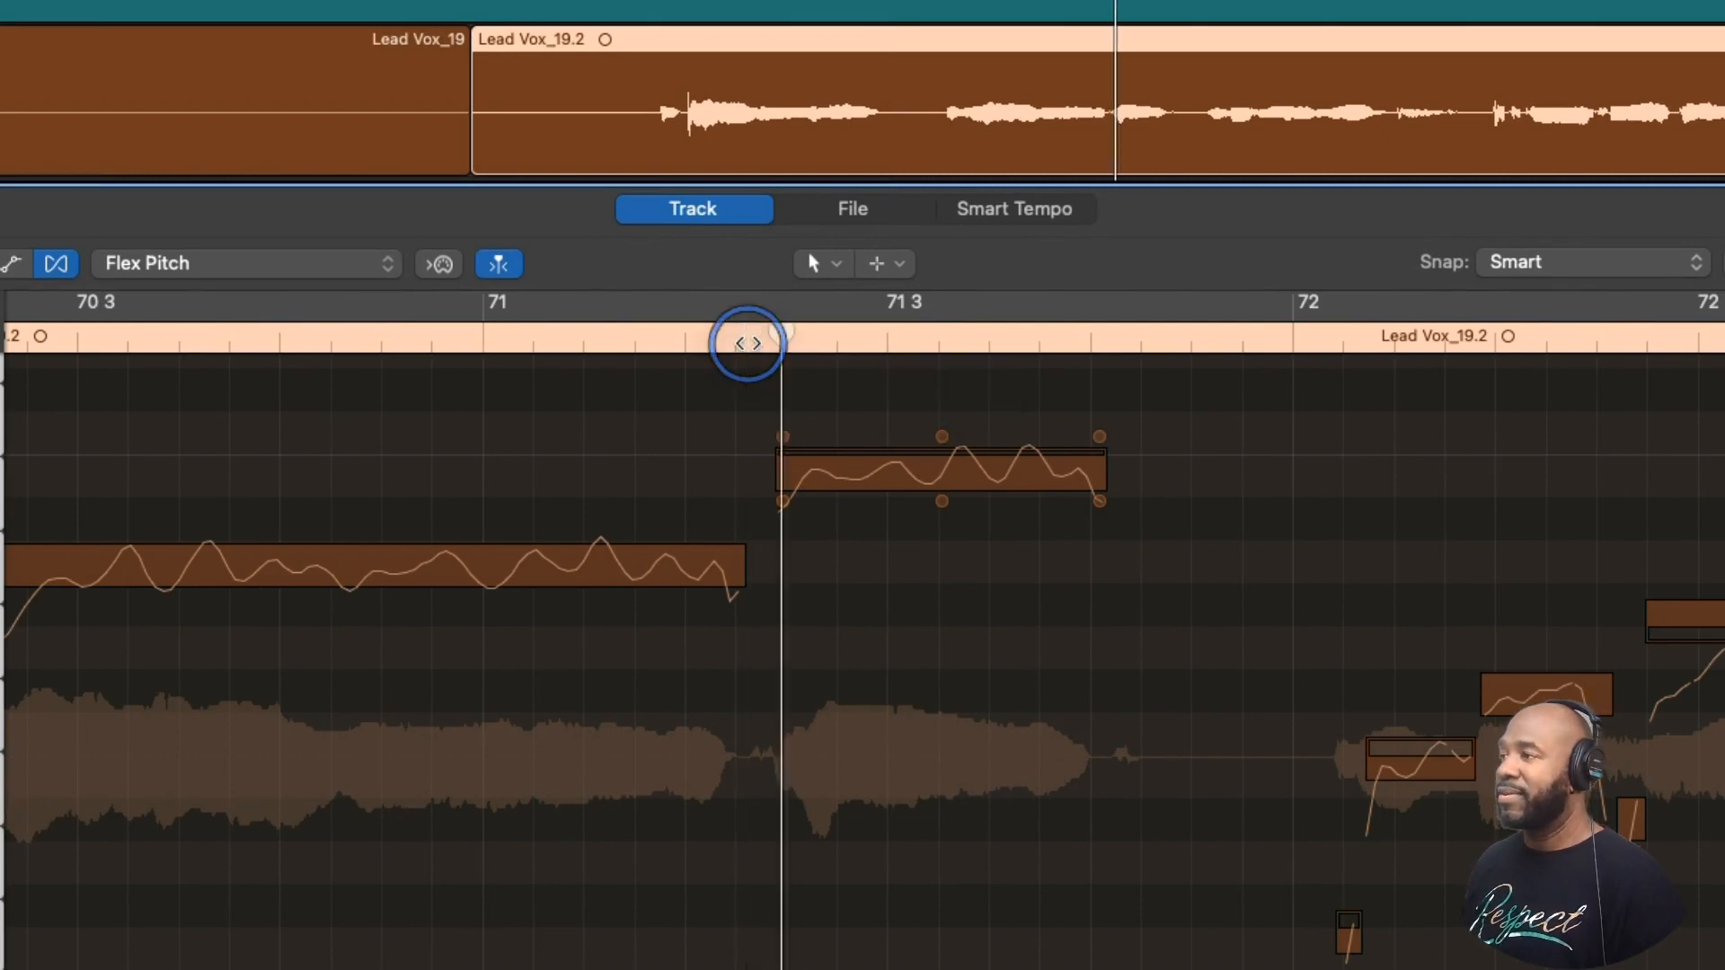
key(space)
click(733, 340)
key(space)
key(space)
mouse_move(943, 439)
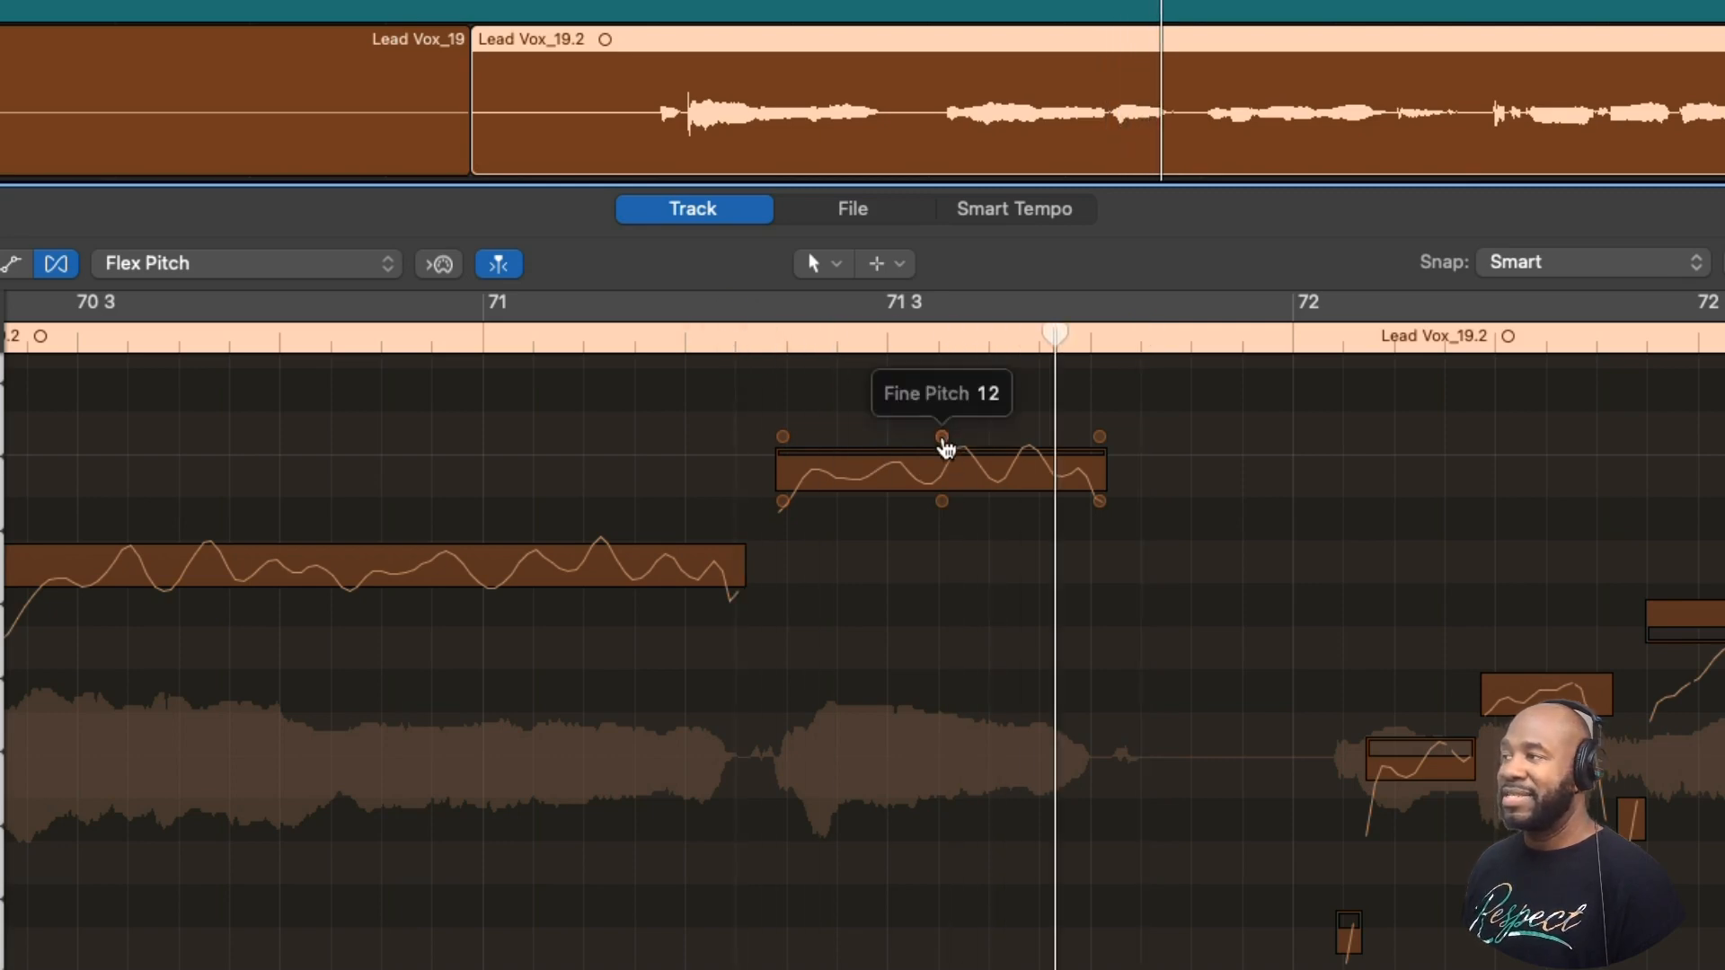
- Try lowering the fine pitch of the high note in bar 71 to its pitch centre, play it back, and undo the change
scroll(950, 444, up, 10)
scroll(950, 444, down, 5)
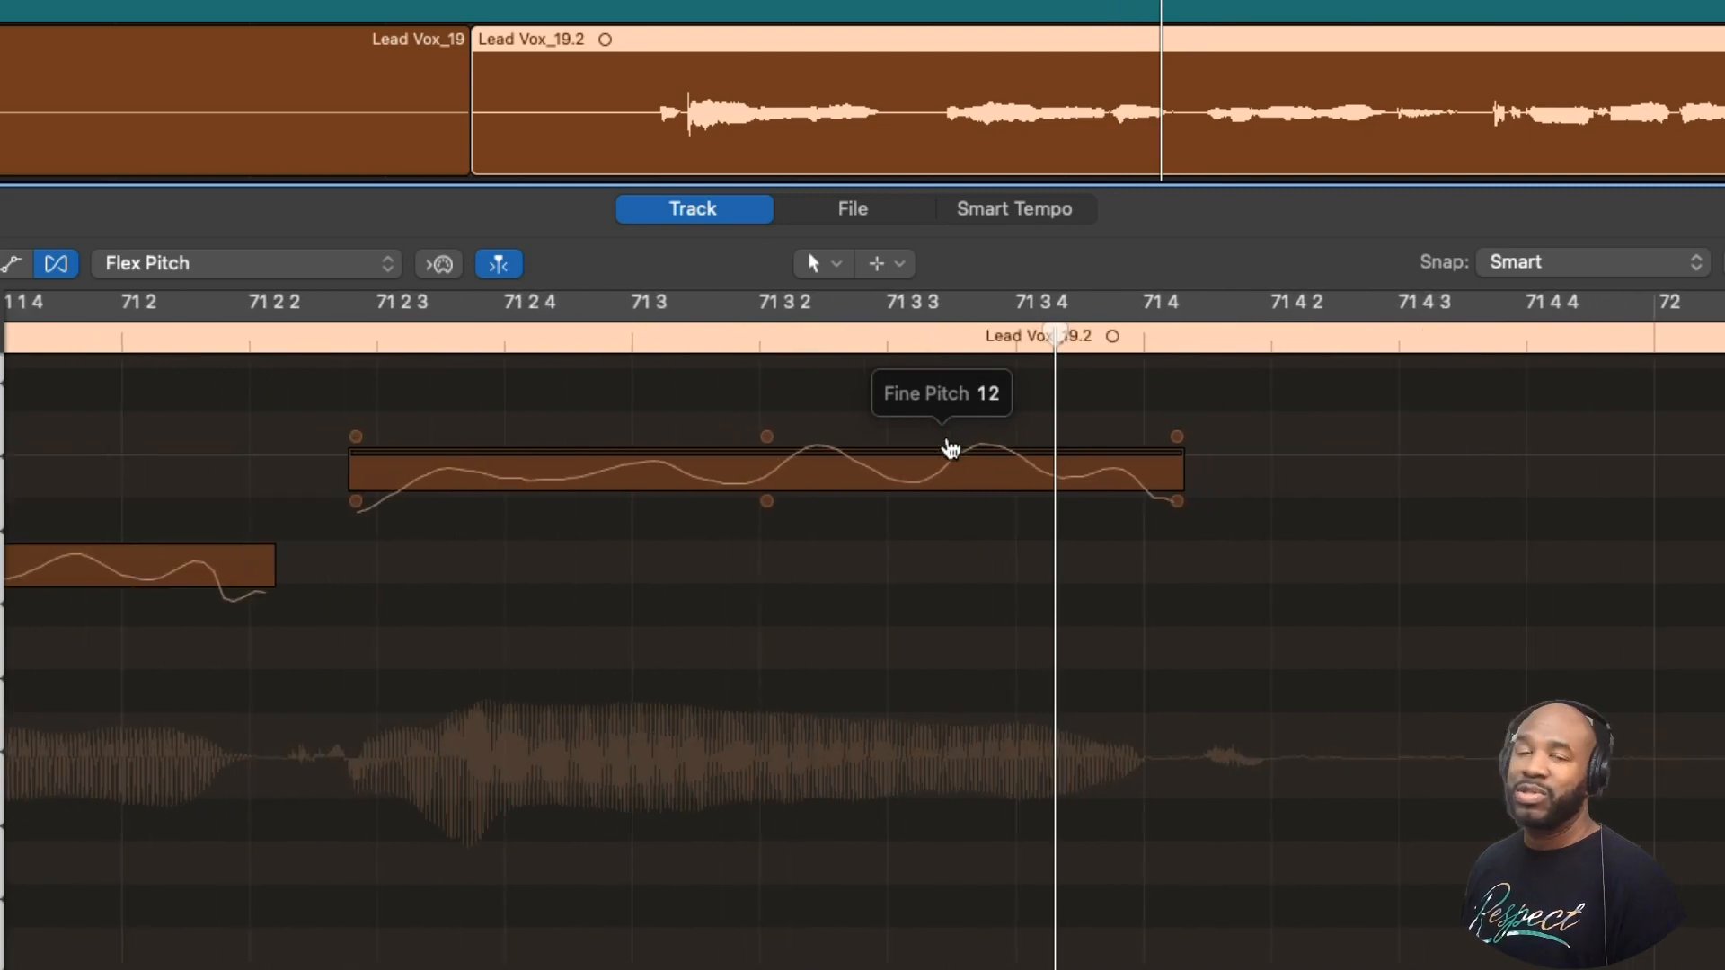
mouse_move(768, 441)
drag(769, 445, 757, 541)
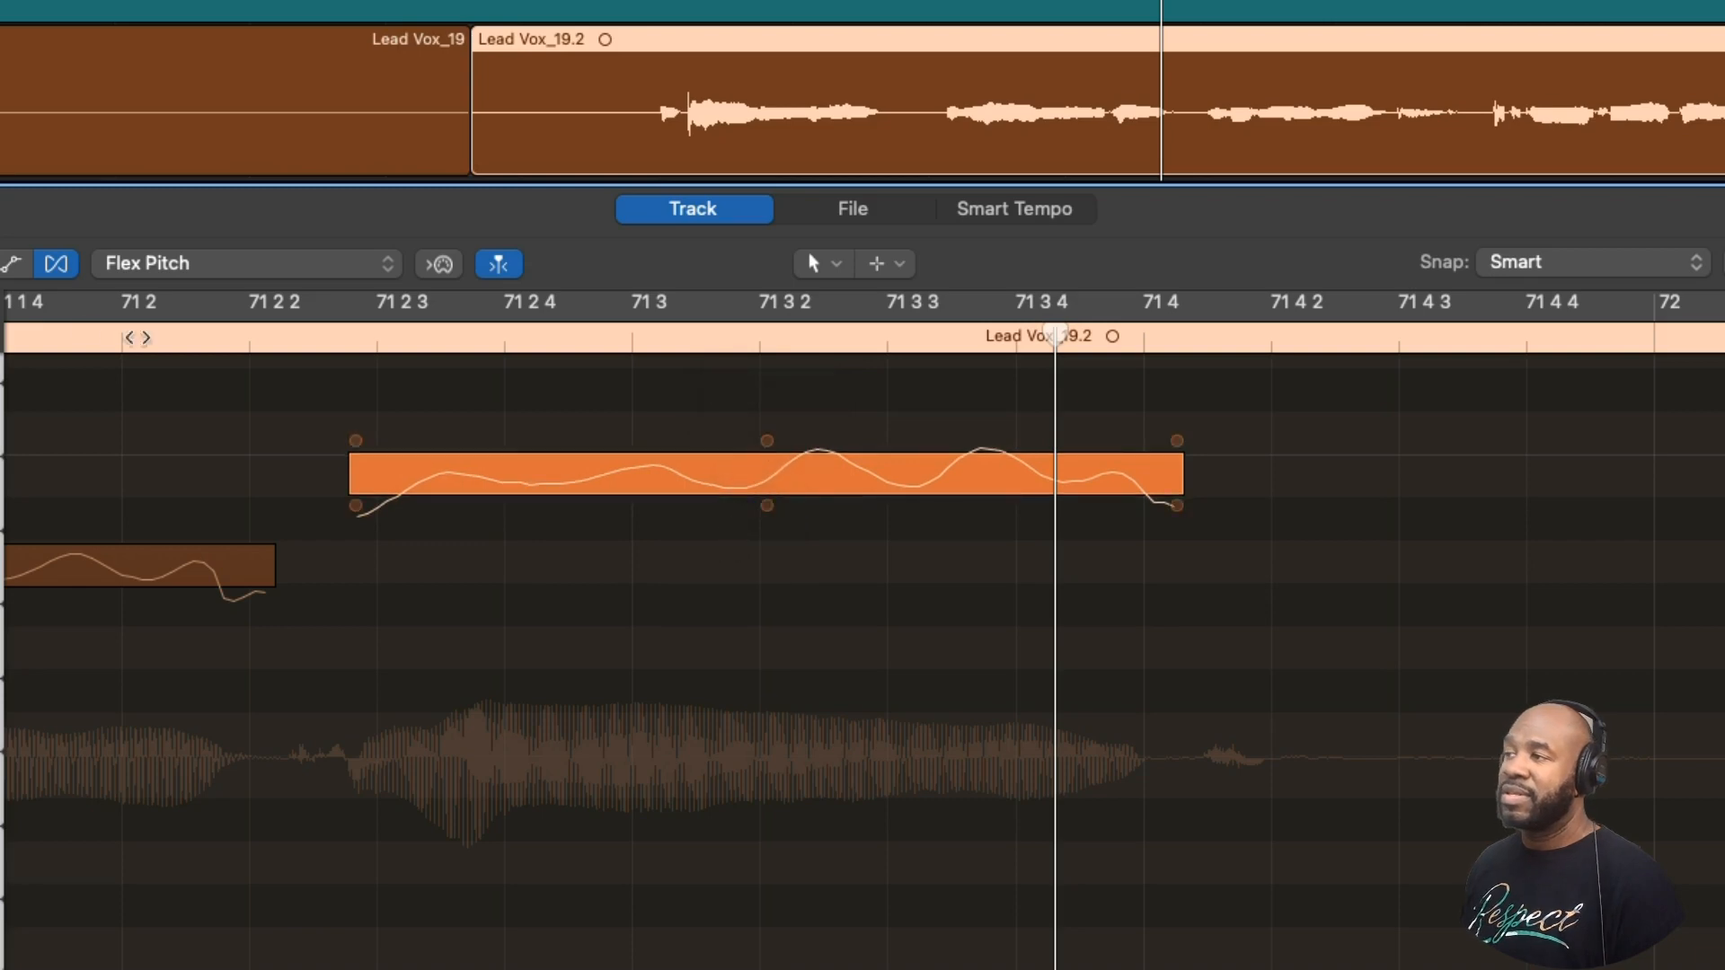
click(149, 344)
key(space)
key(super+z)
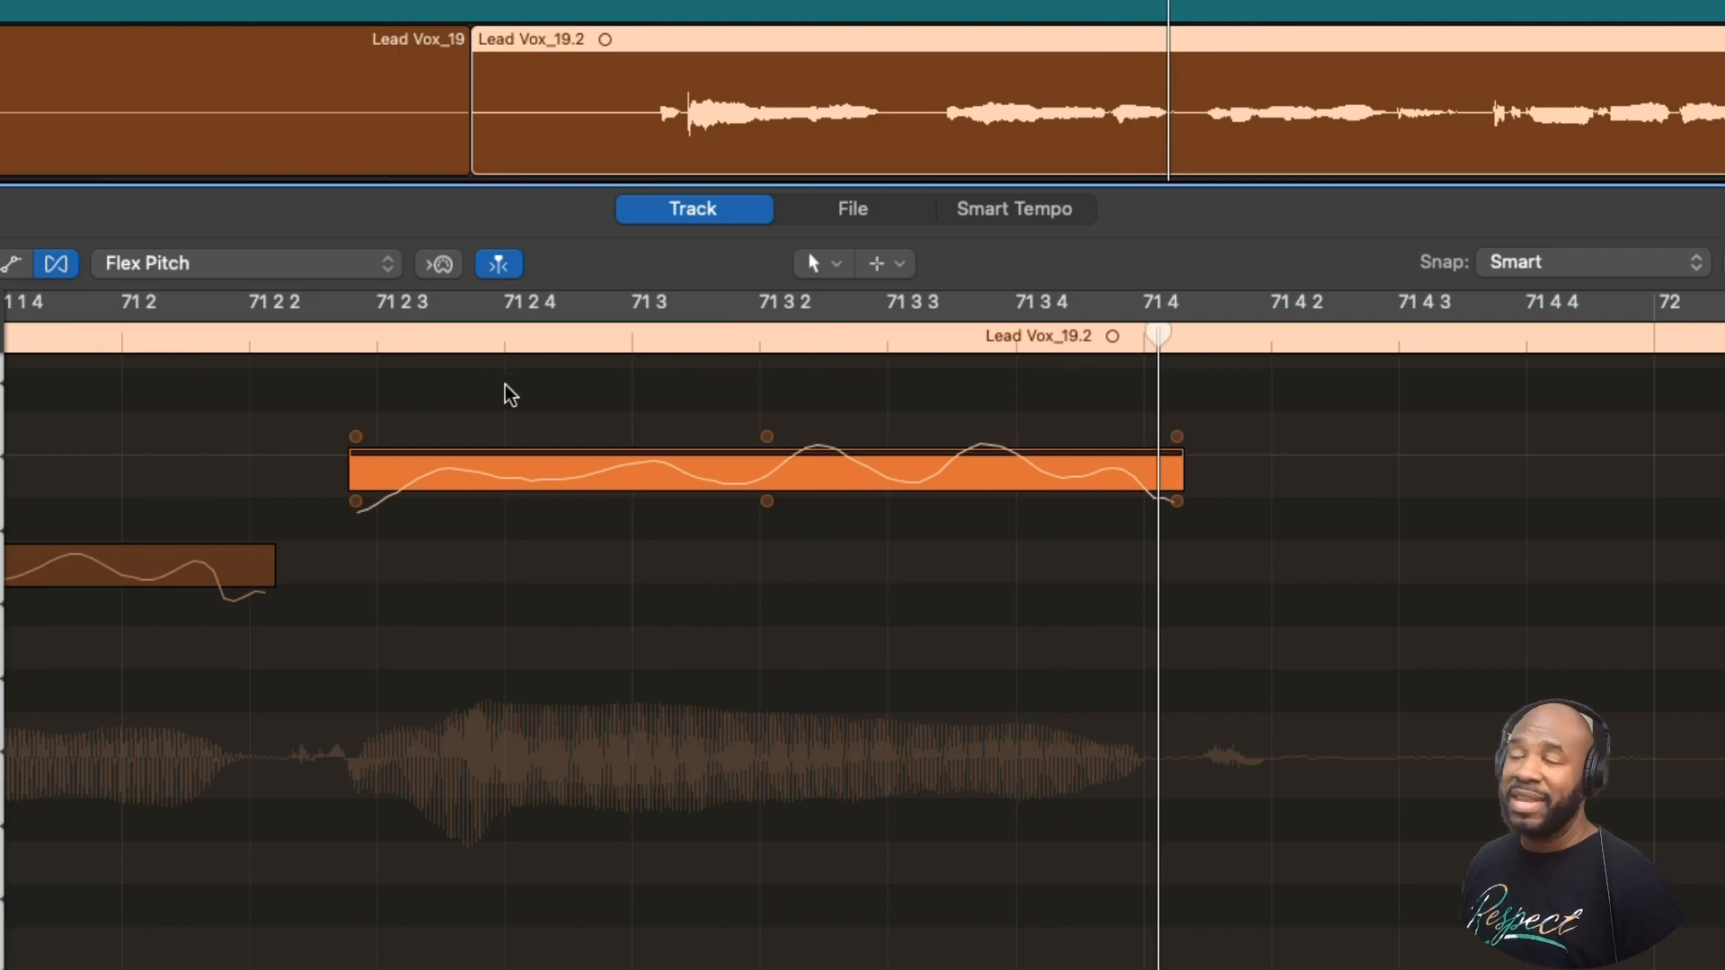
- Snap the high note in the second half of bar 71 to its perfect pitch and play it back
click(742, 482)
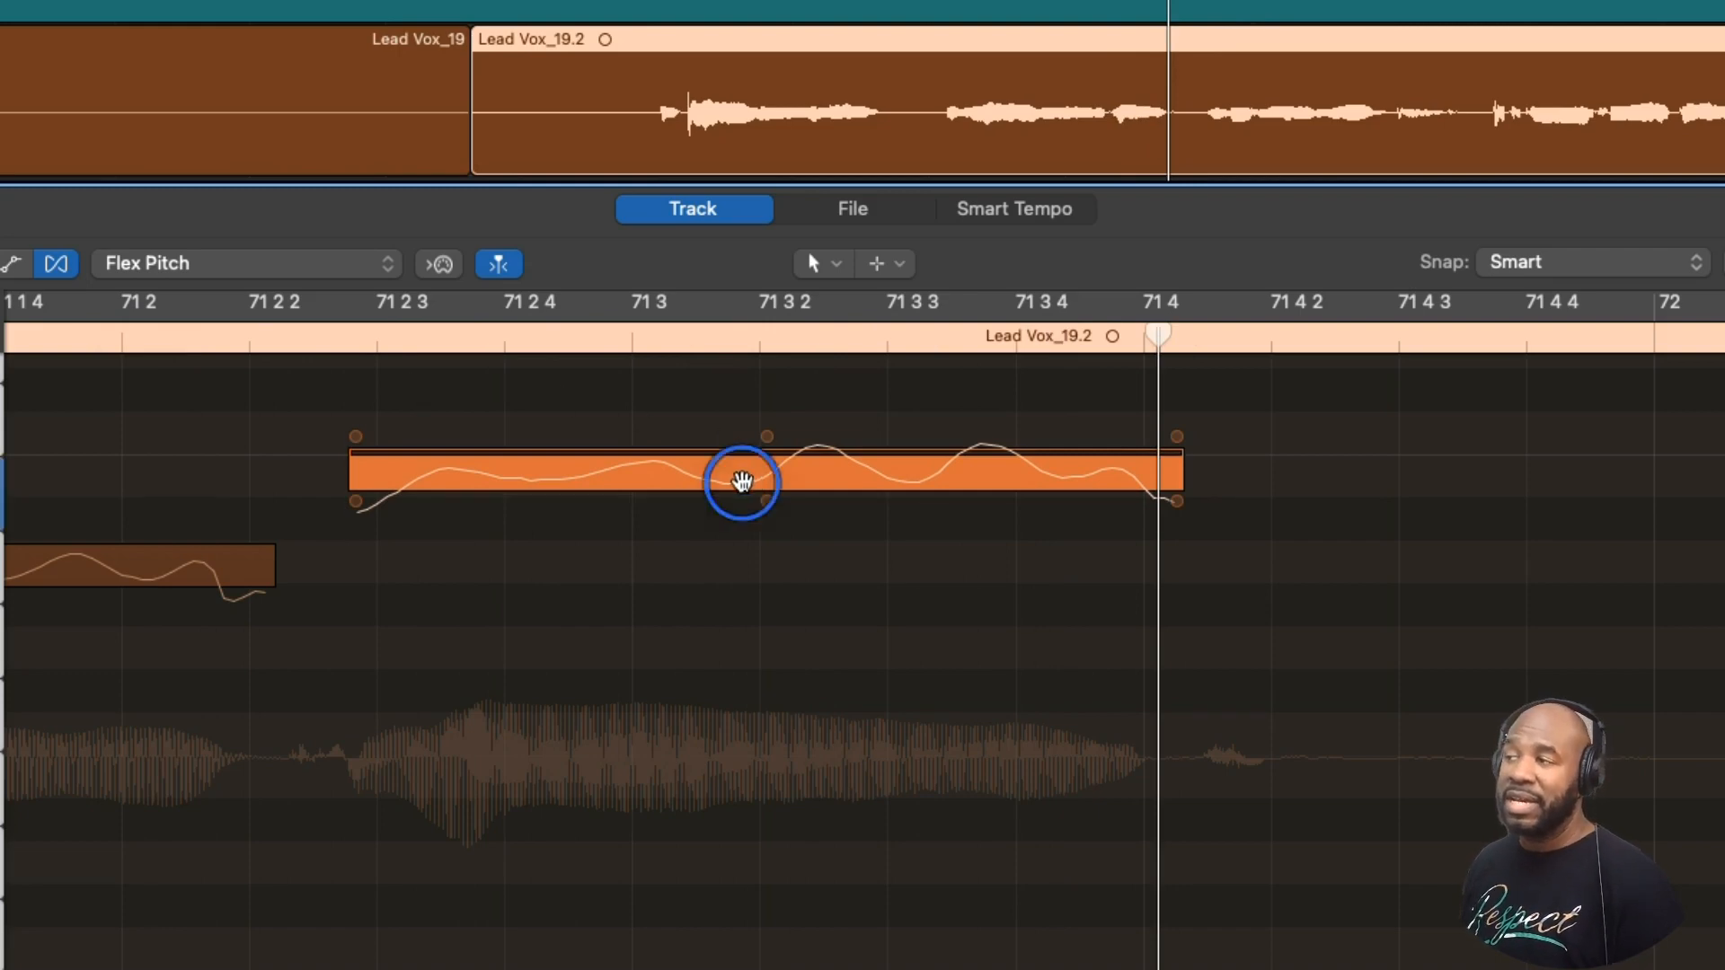
click(263, 343)
key(space)
key(space)
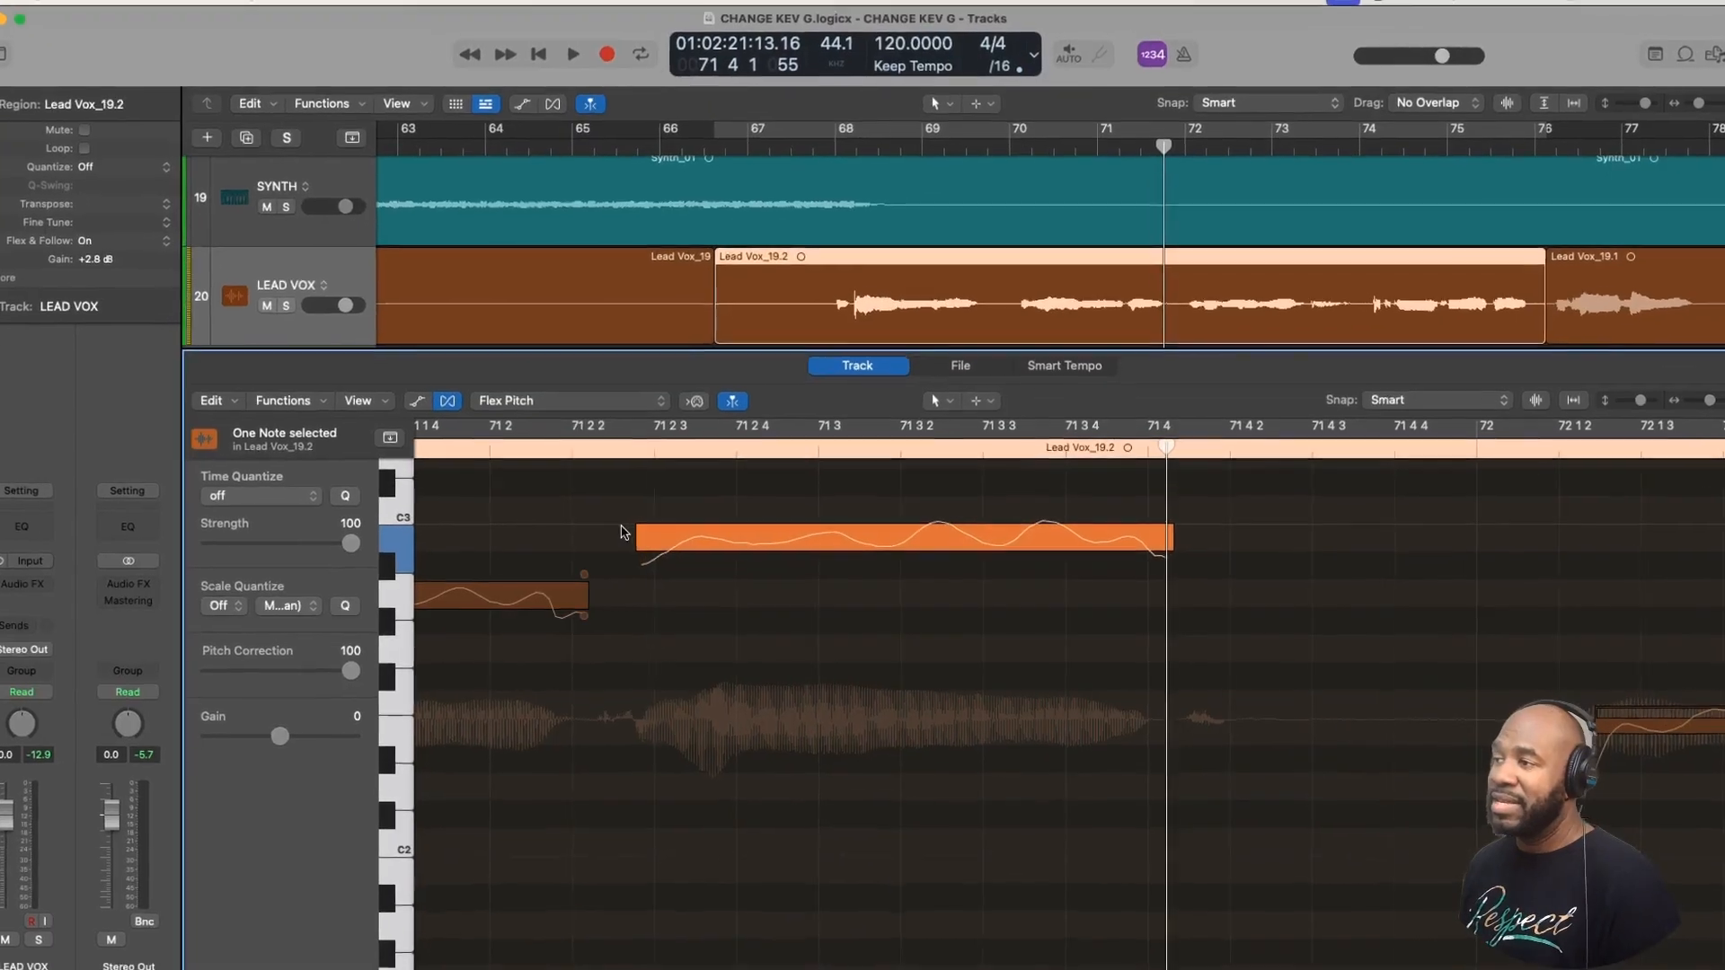
- Slightly adjust the pitch drift at the start and the end of the high note in bar 71
mouse_move(355, 442)
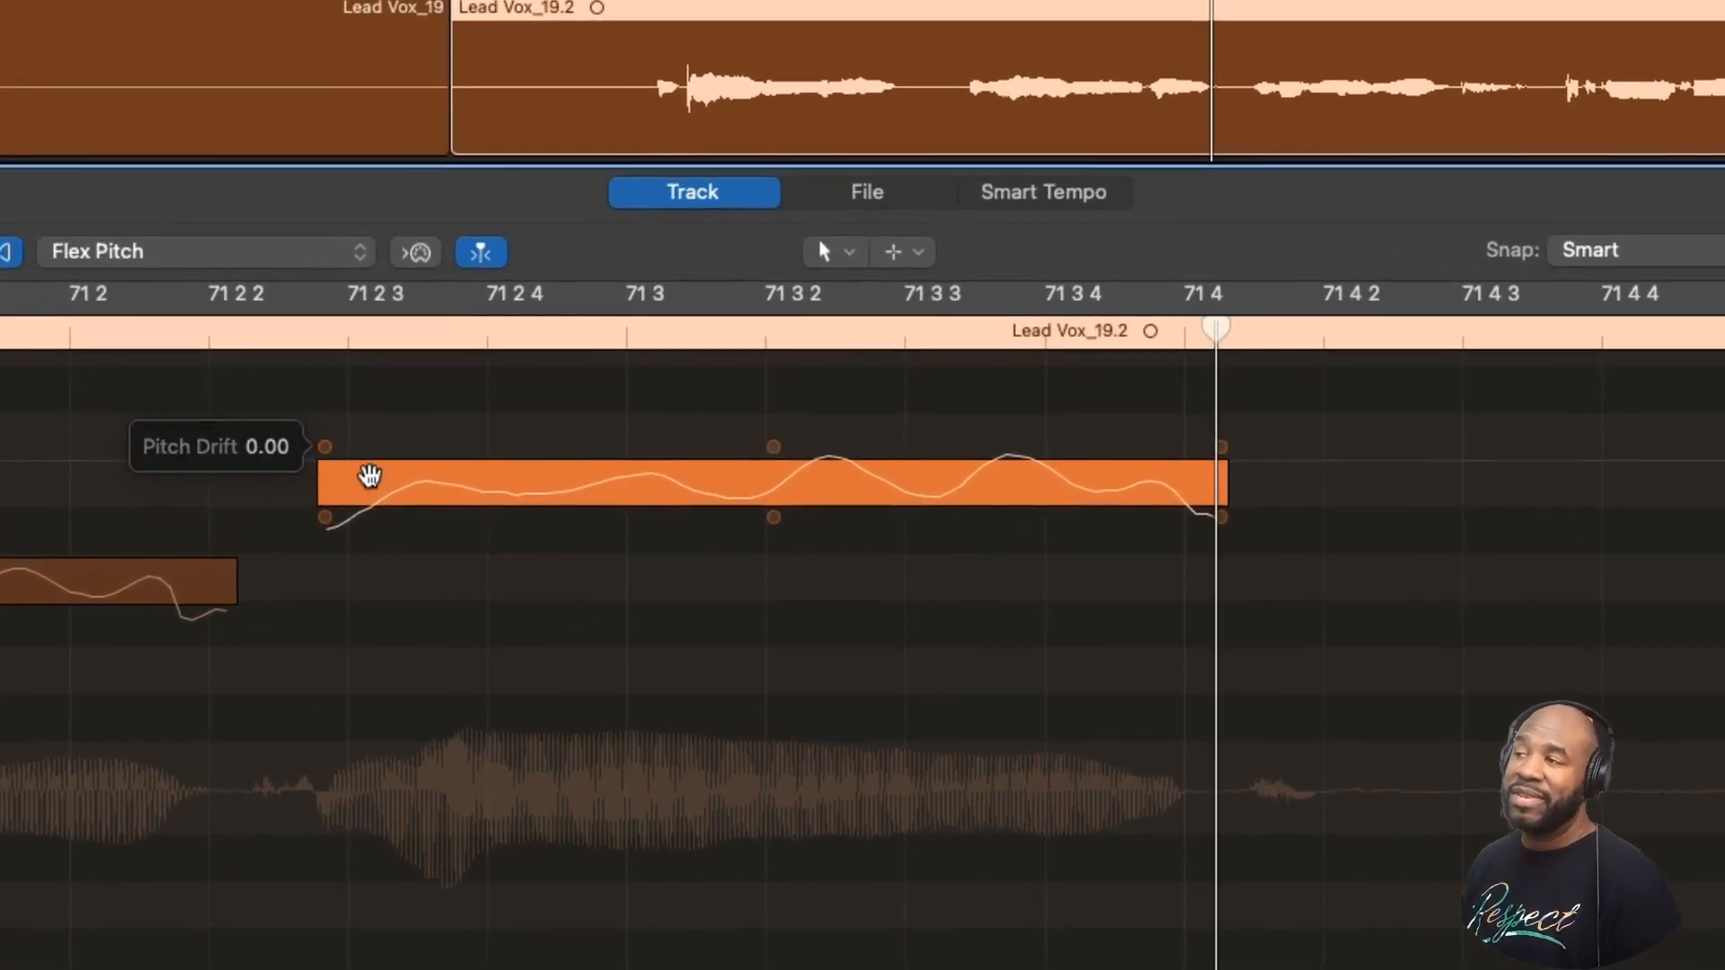
drag(478, 489, 477, 480)
drag(327, 422, 320, 439)
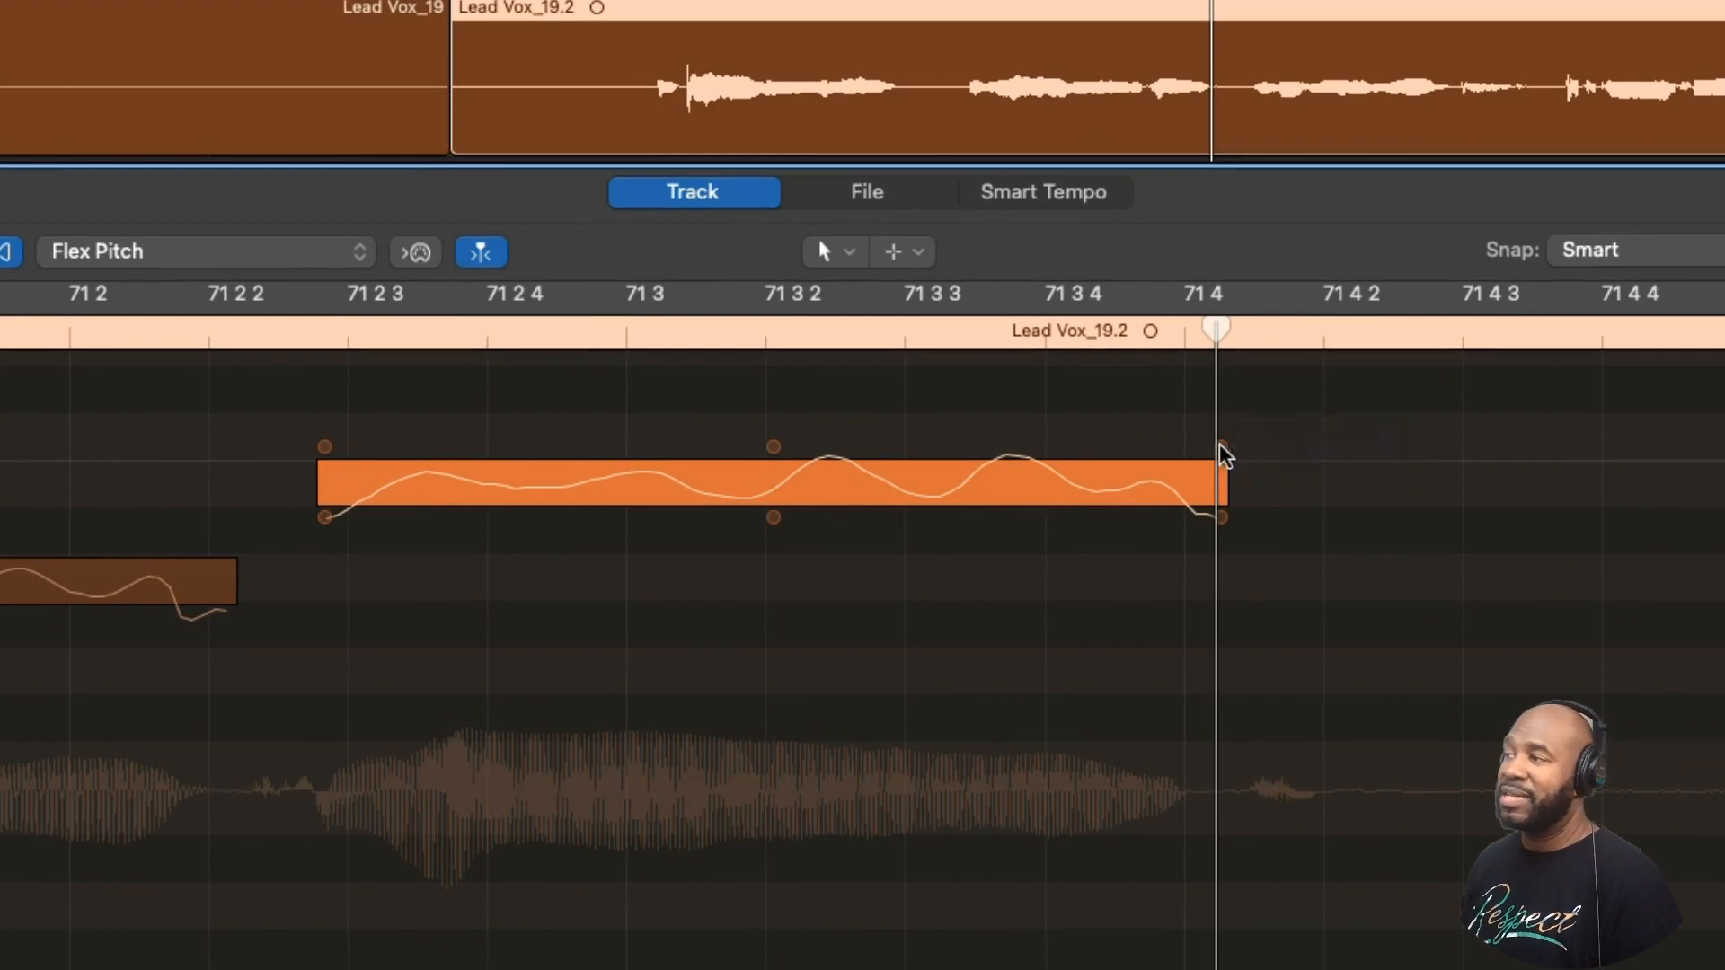
mouse_move(1220, 446)
mouse_down()
mouse_move(1215, 415)
mouse_move(1217, 449)
mouse_up()
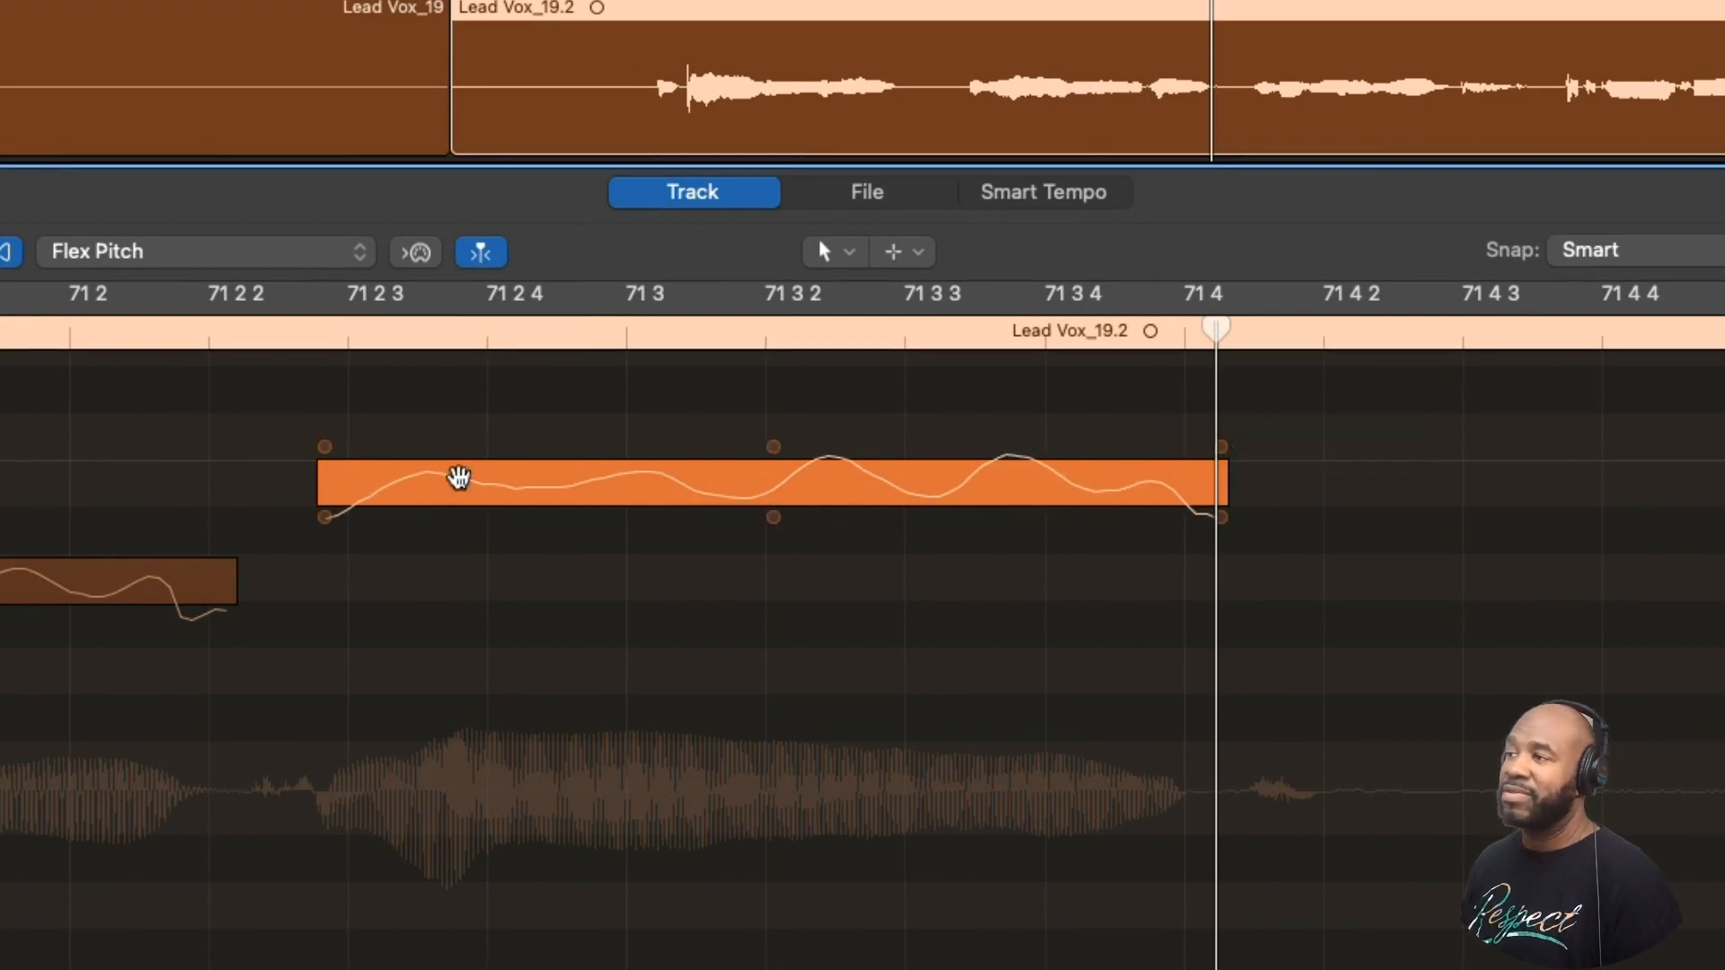
drag(321, 463, 318, 476)
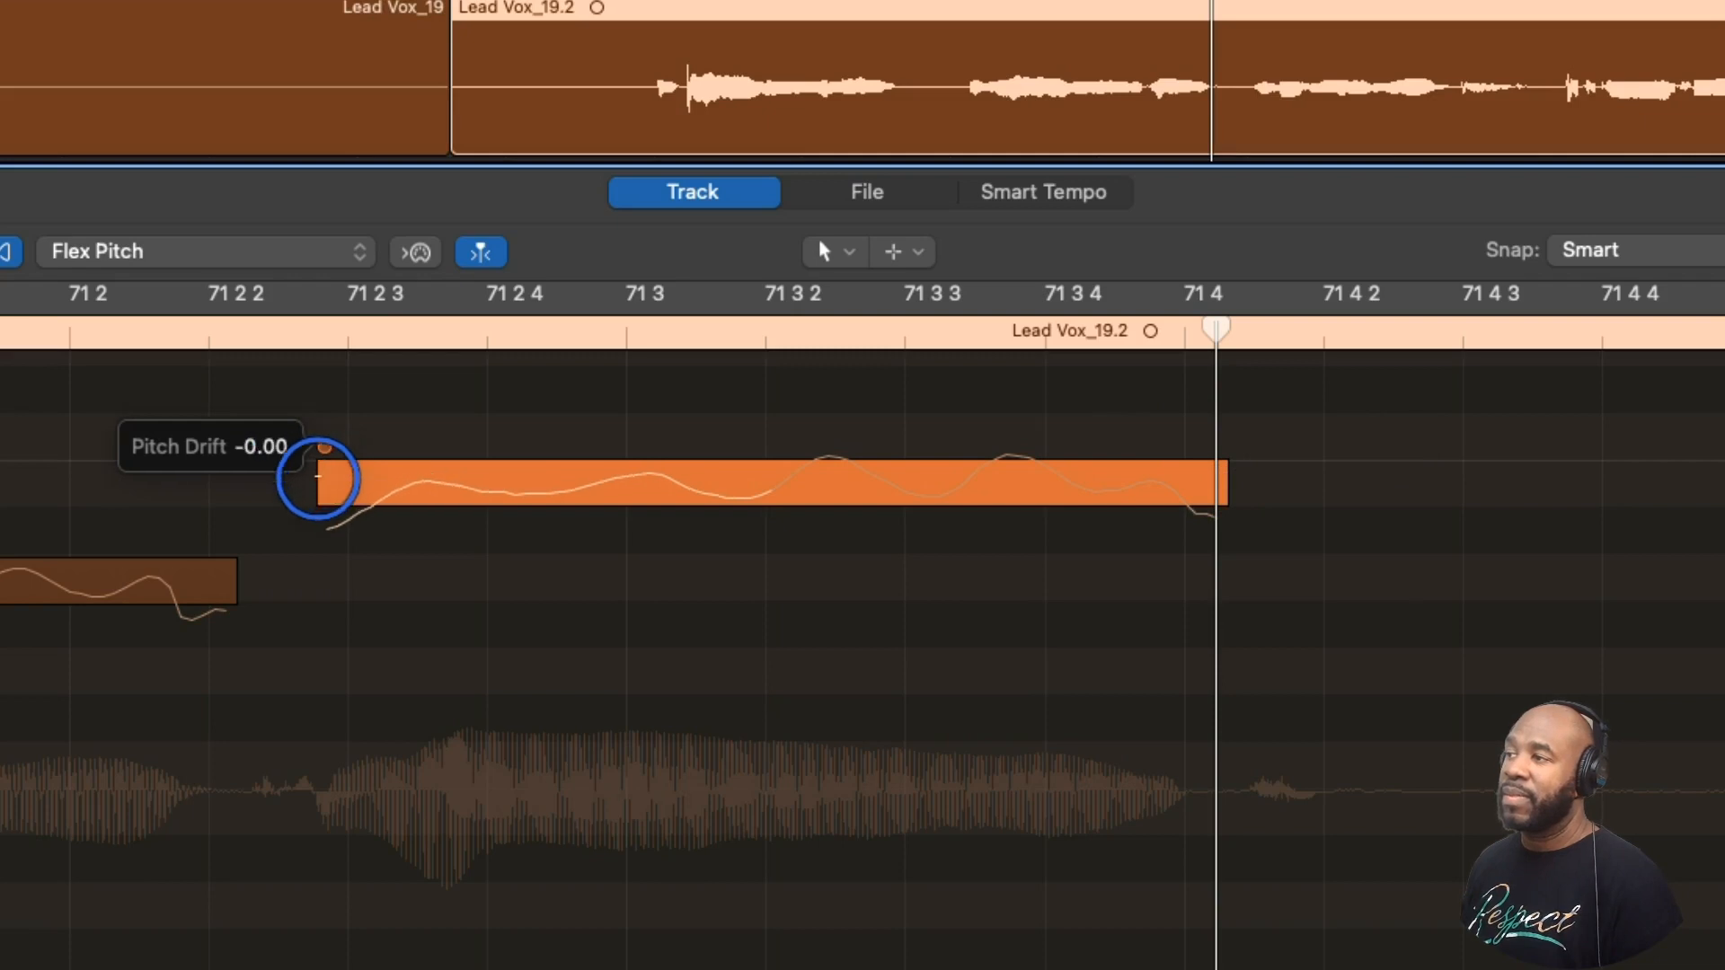
- Review the vibrato, gain, formant shift and fine pitch controls of the high note in bar 71
mouse_move(774, 520)
mouse_move(325, 525)
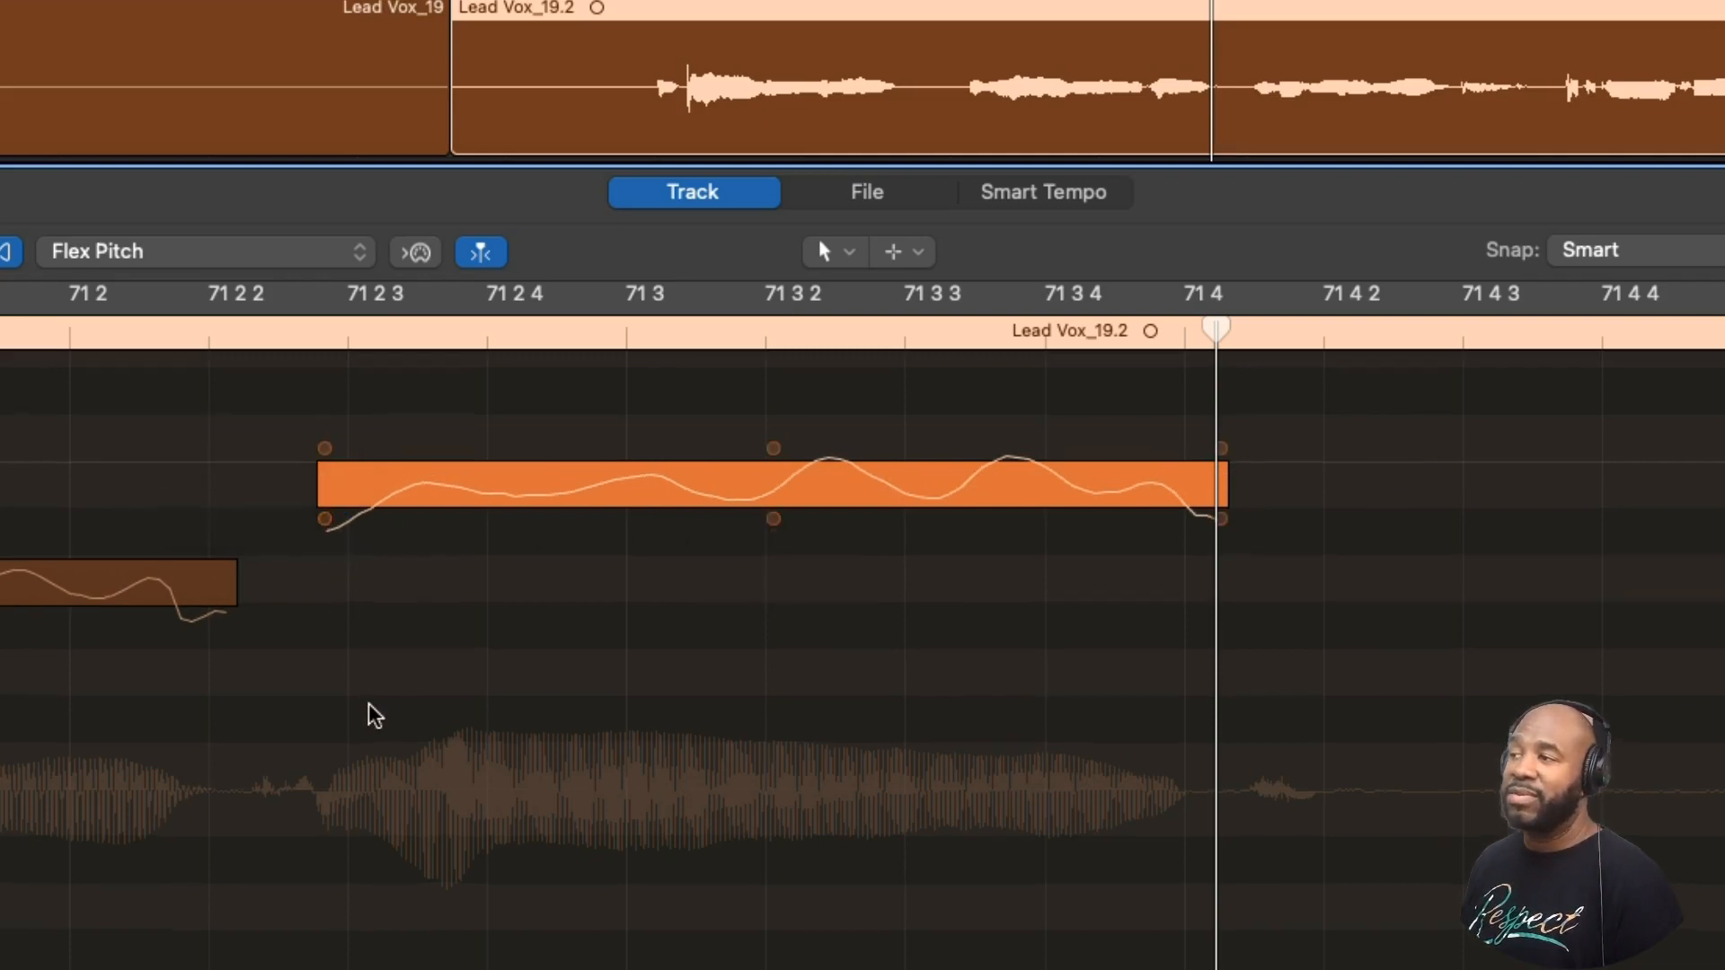
scroll(369, 713, up, 6)
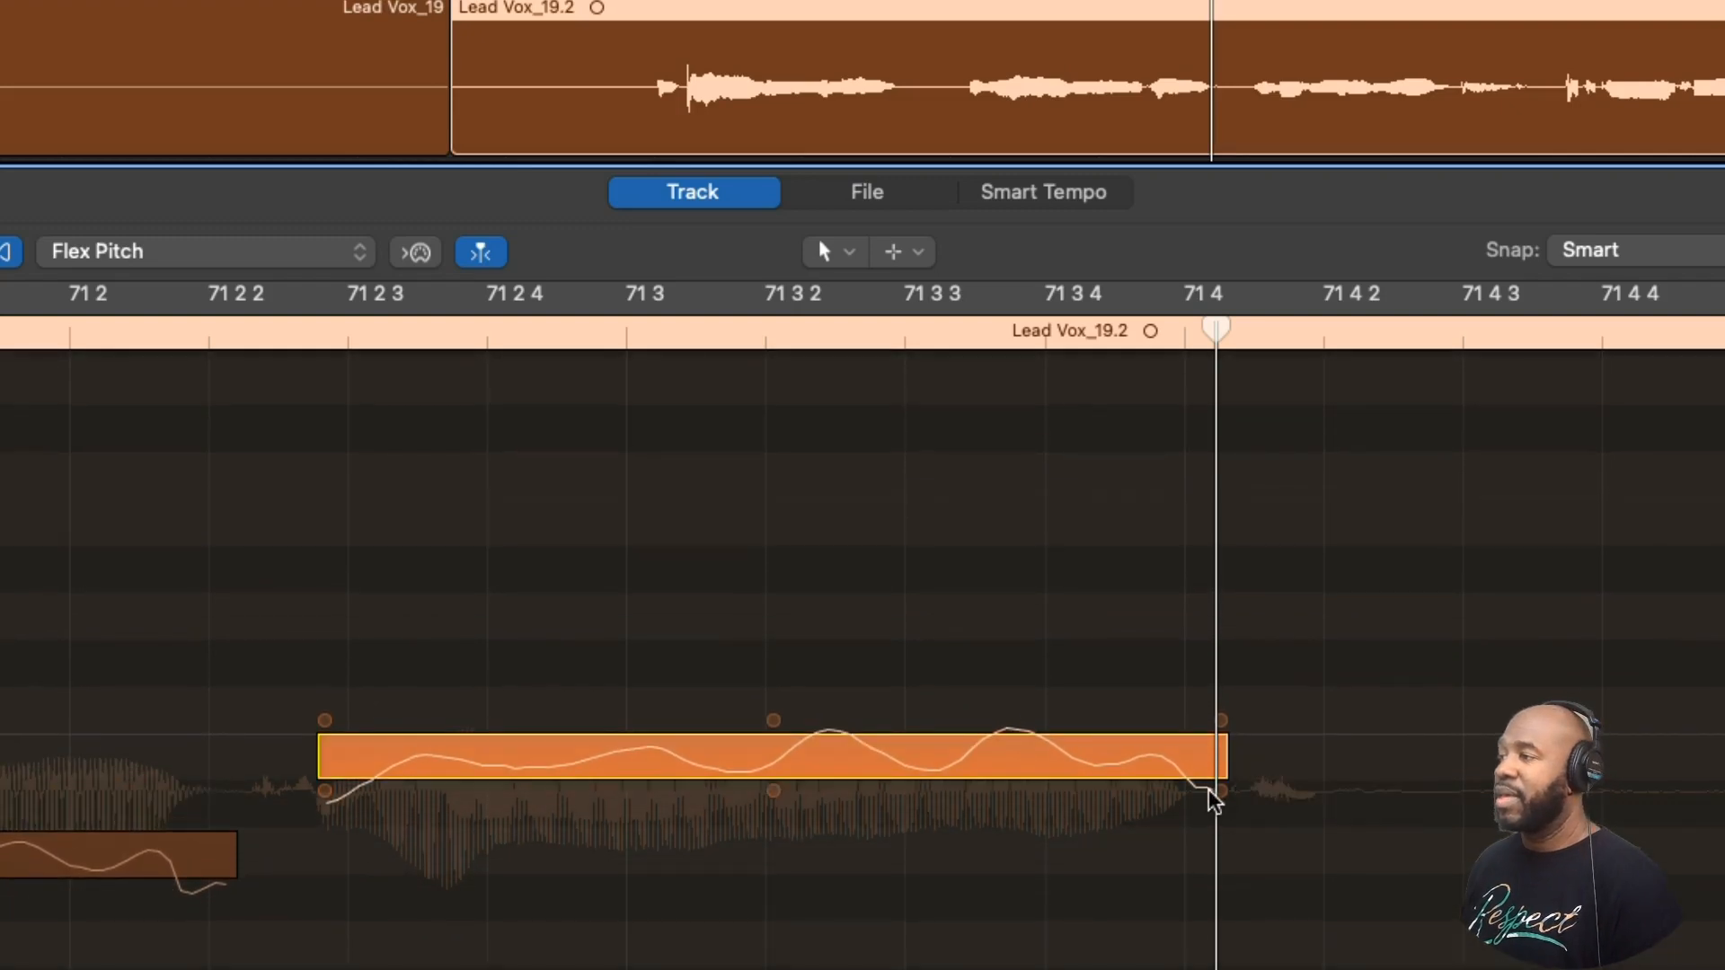
mouse_move(1224, 796)
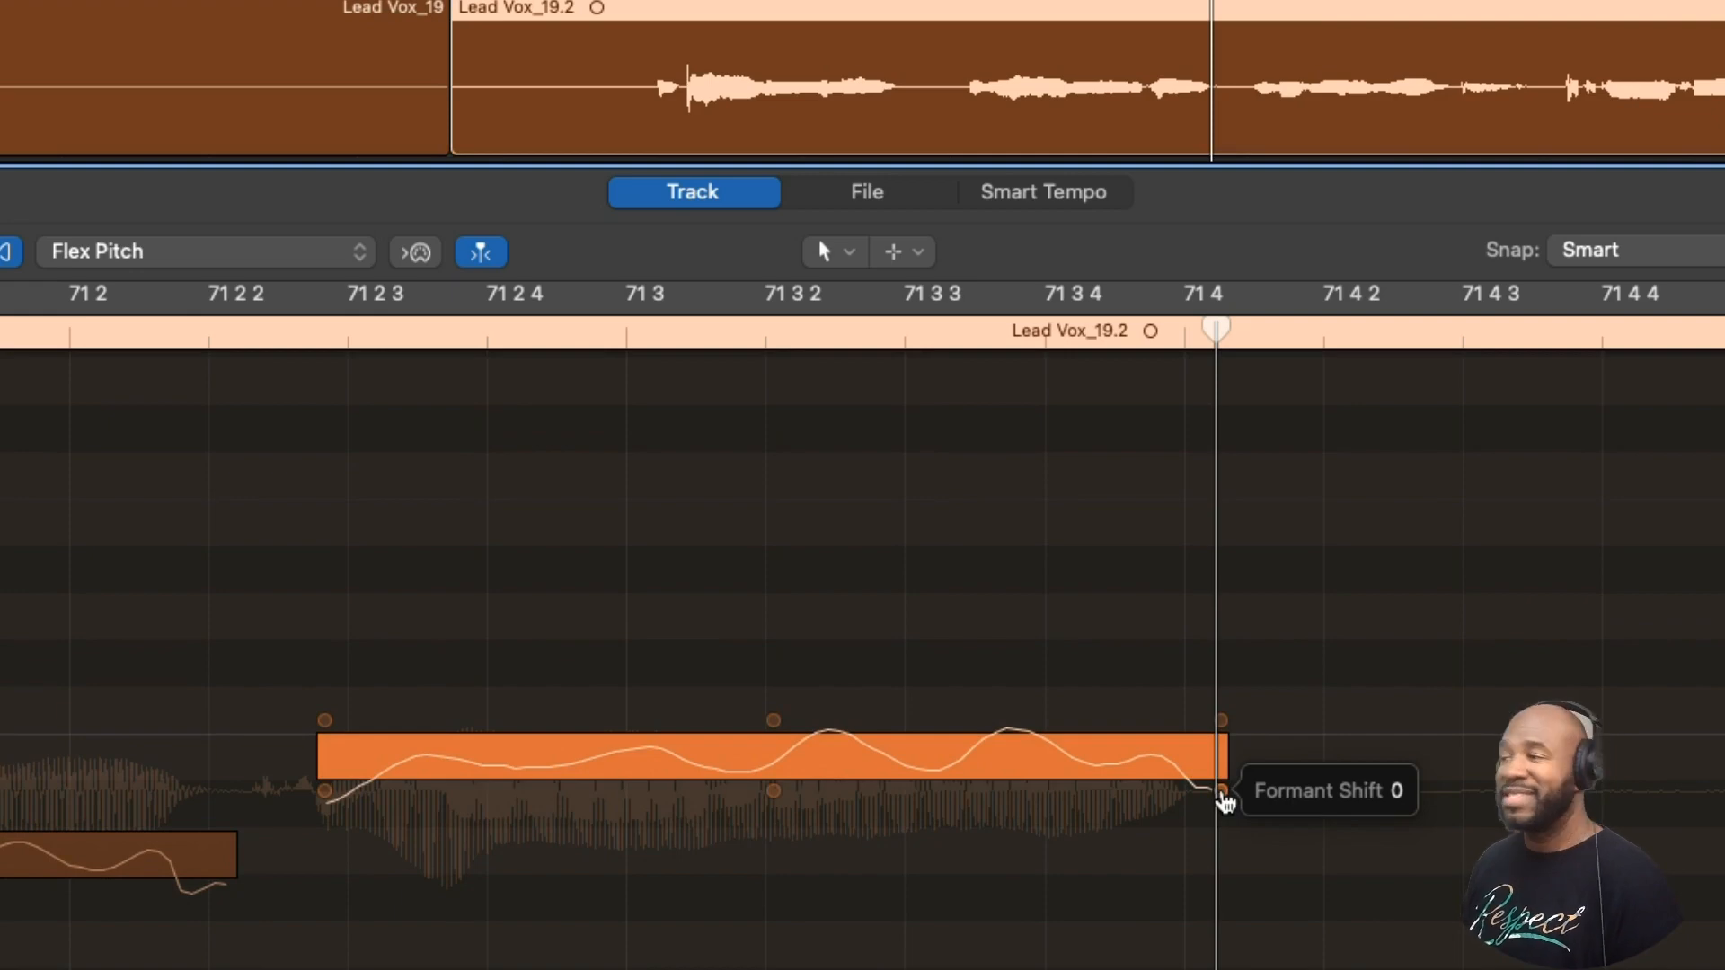
mouse_move(775, 738)
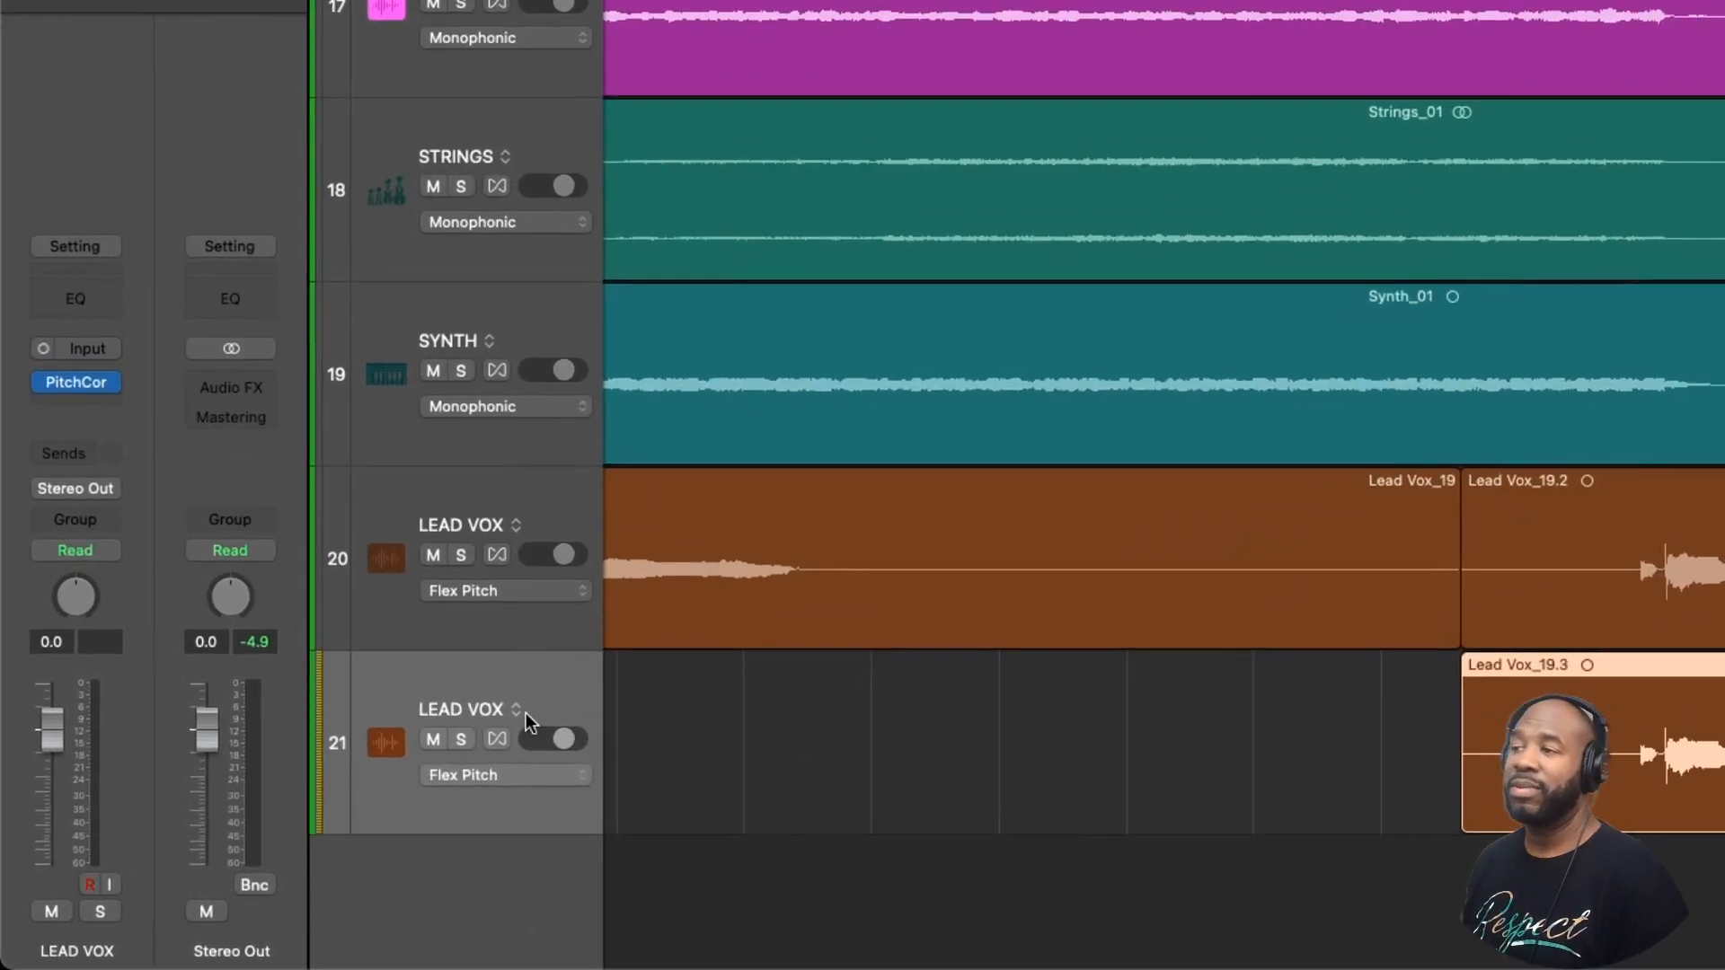
- Duplicate the track alternative of LEAD VOX track 21 and hide the inactive alternative
right_click(516, 711)
click(530, 701)
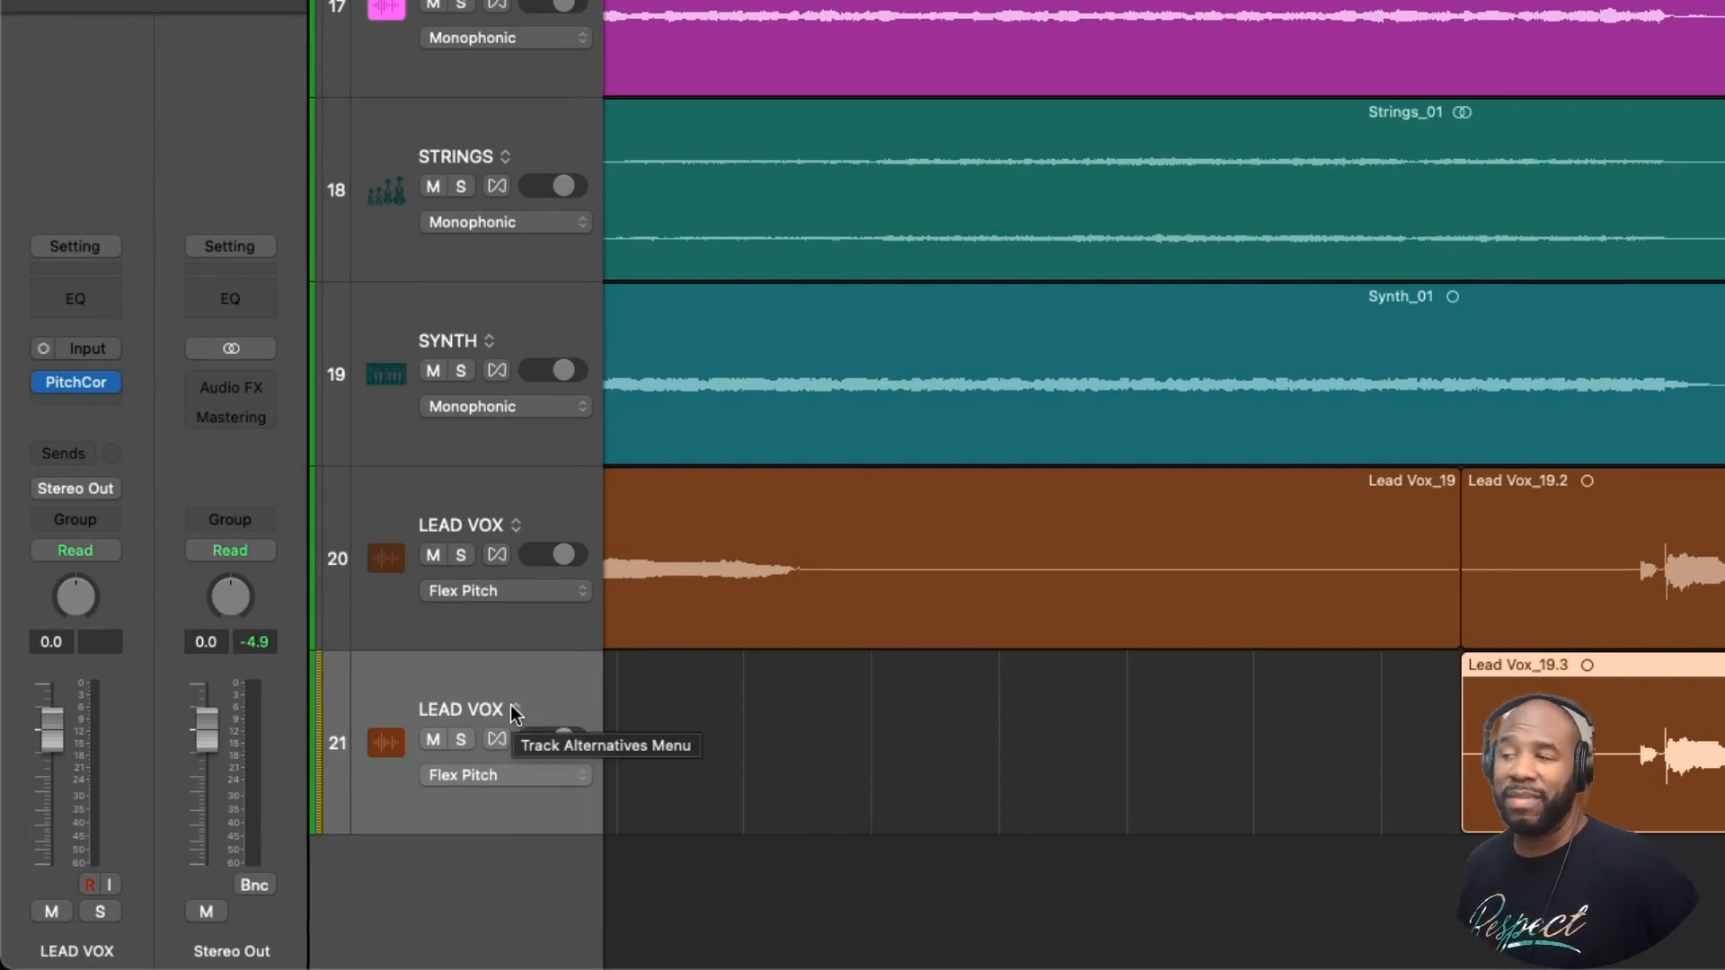
click(512, 708)
click(557, 748)
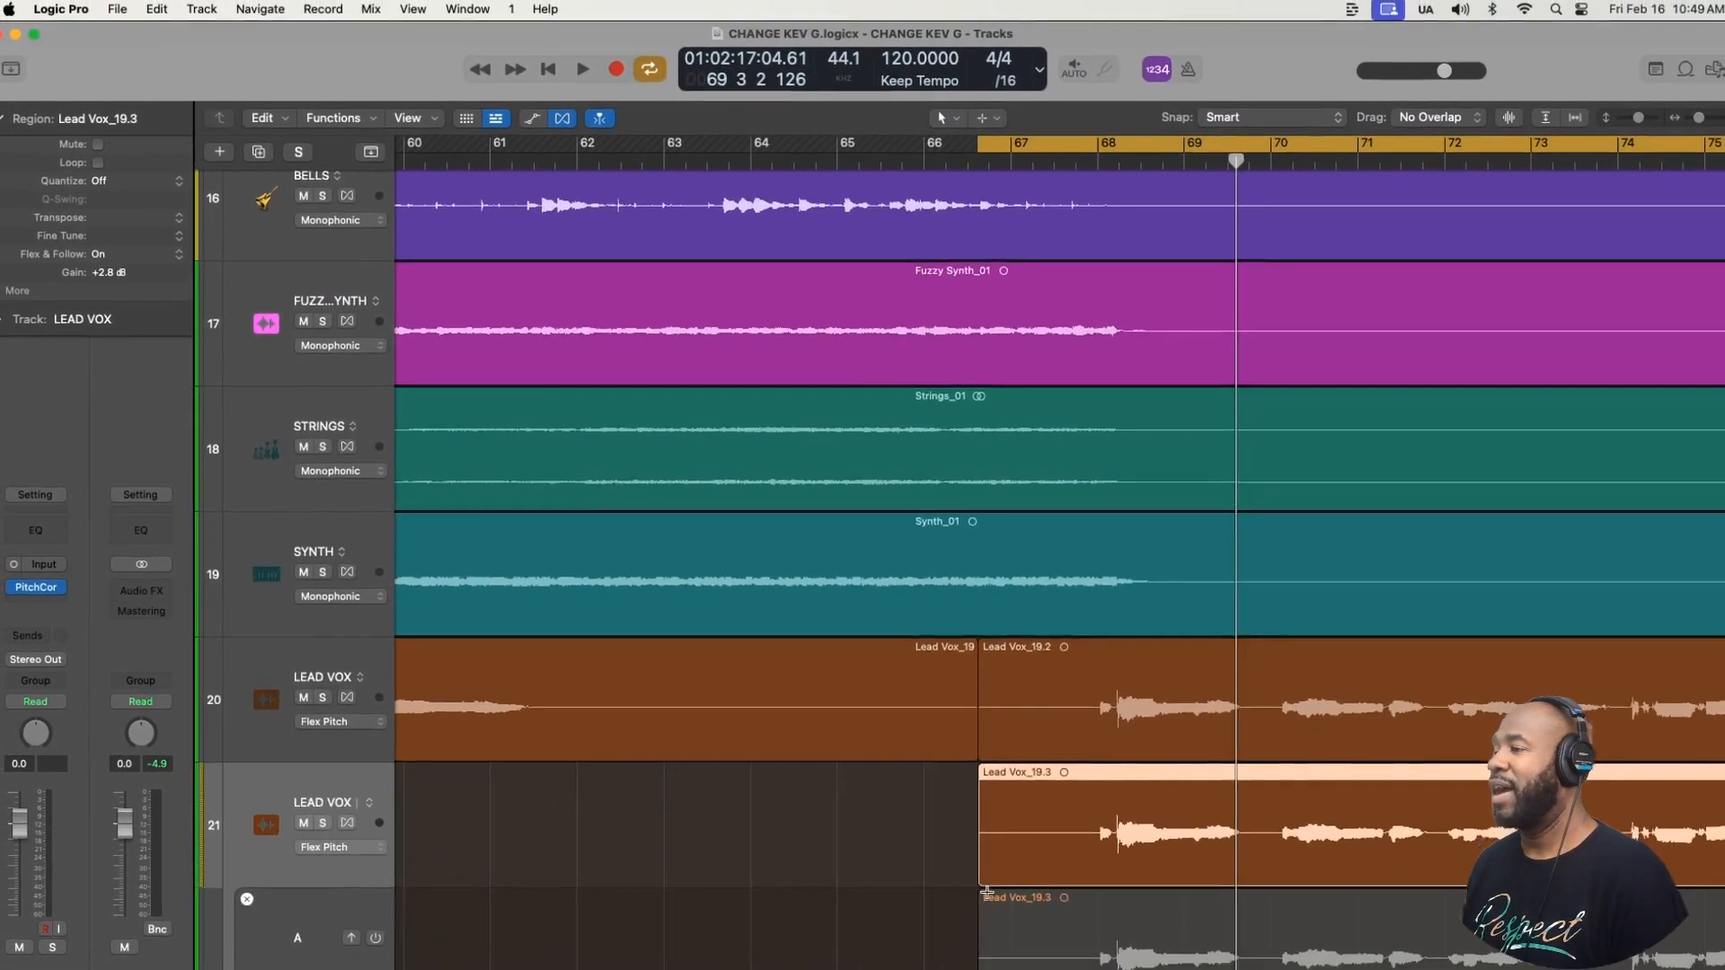
scroll(988, 892, down, 3)
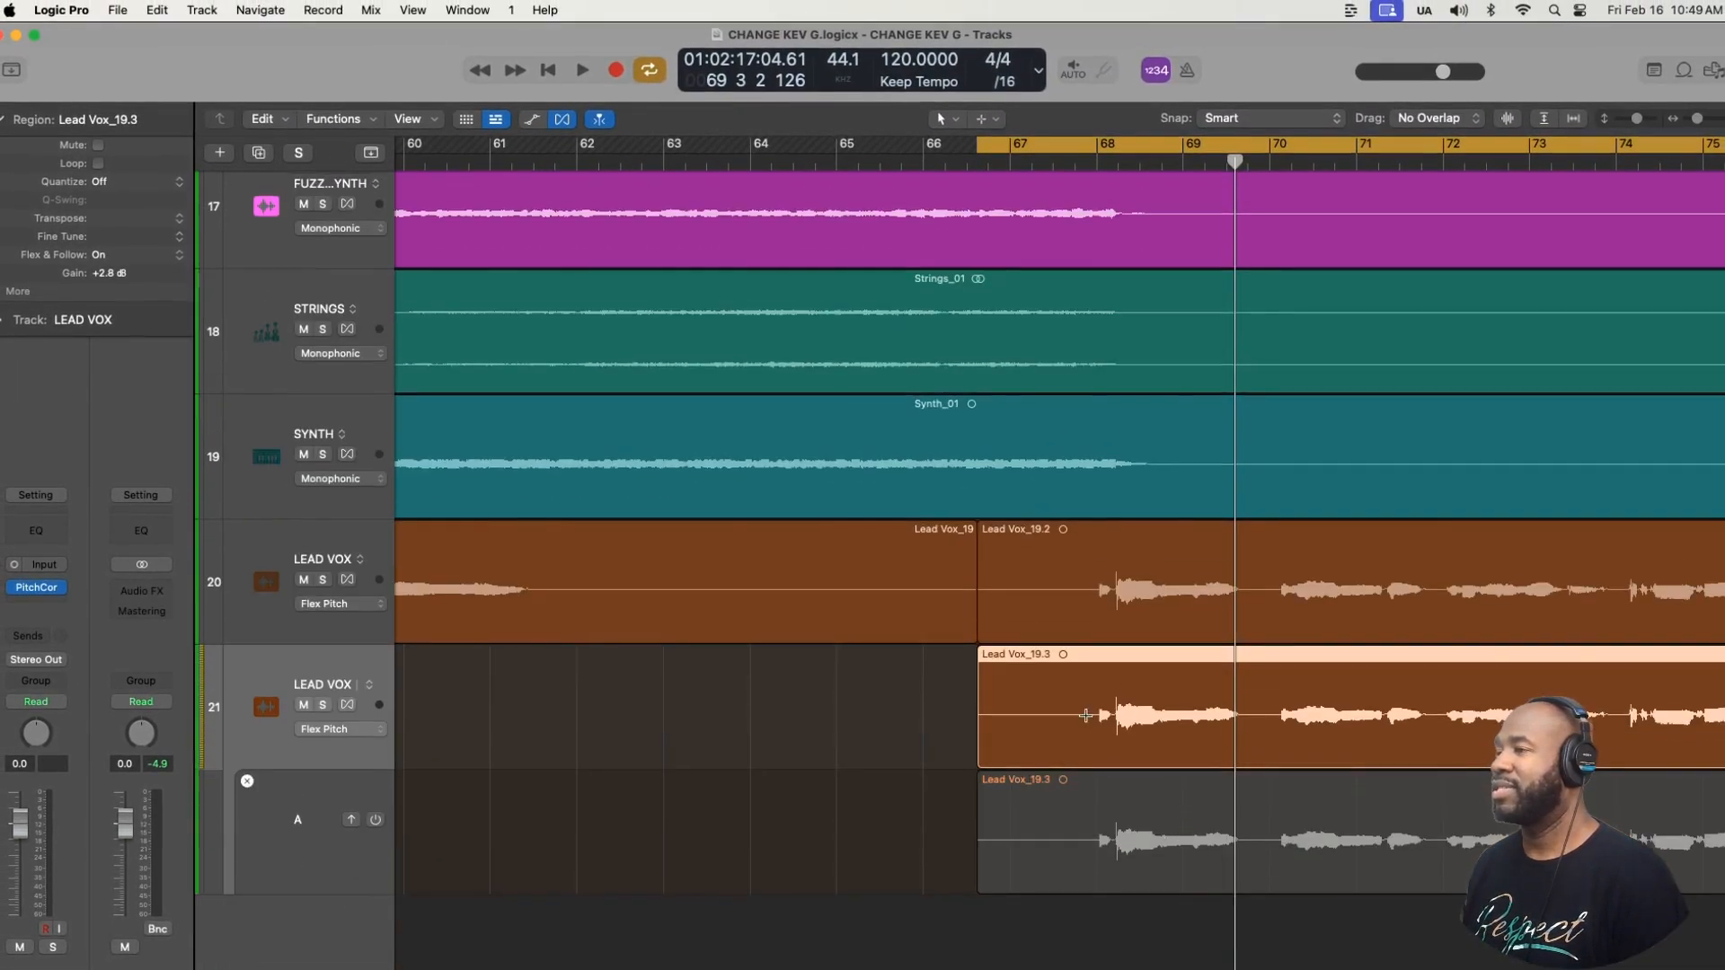
click(248, 780)
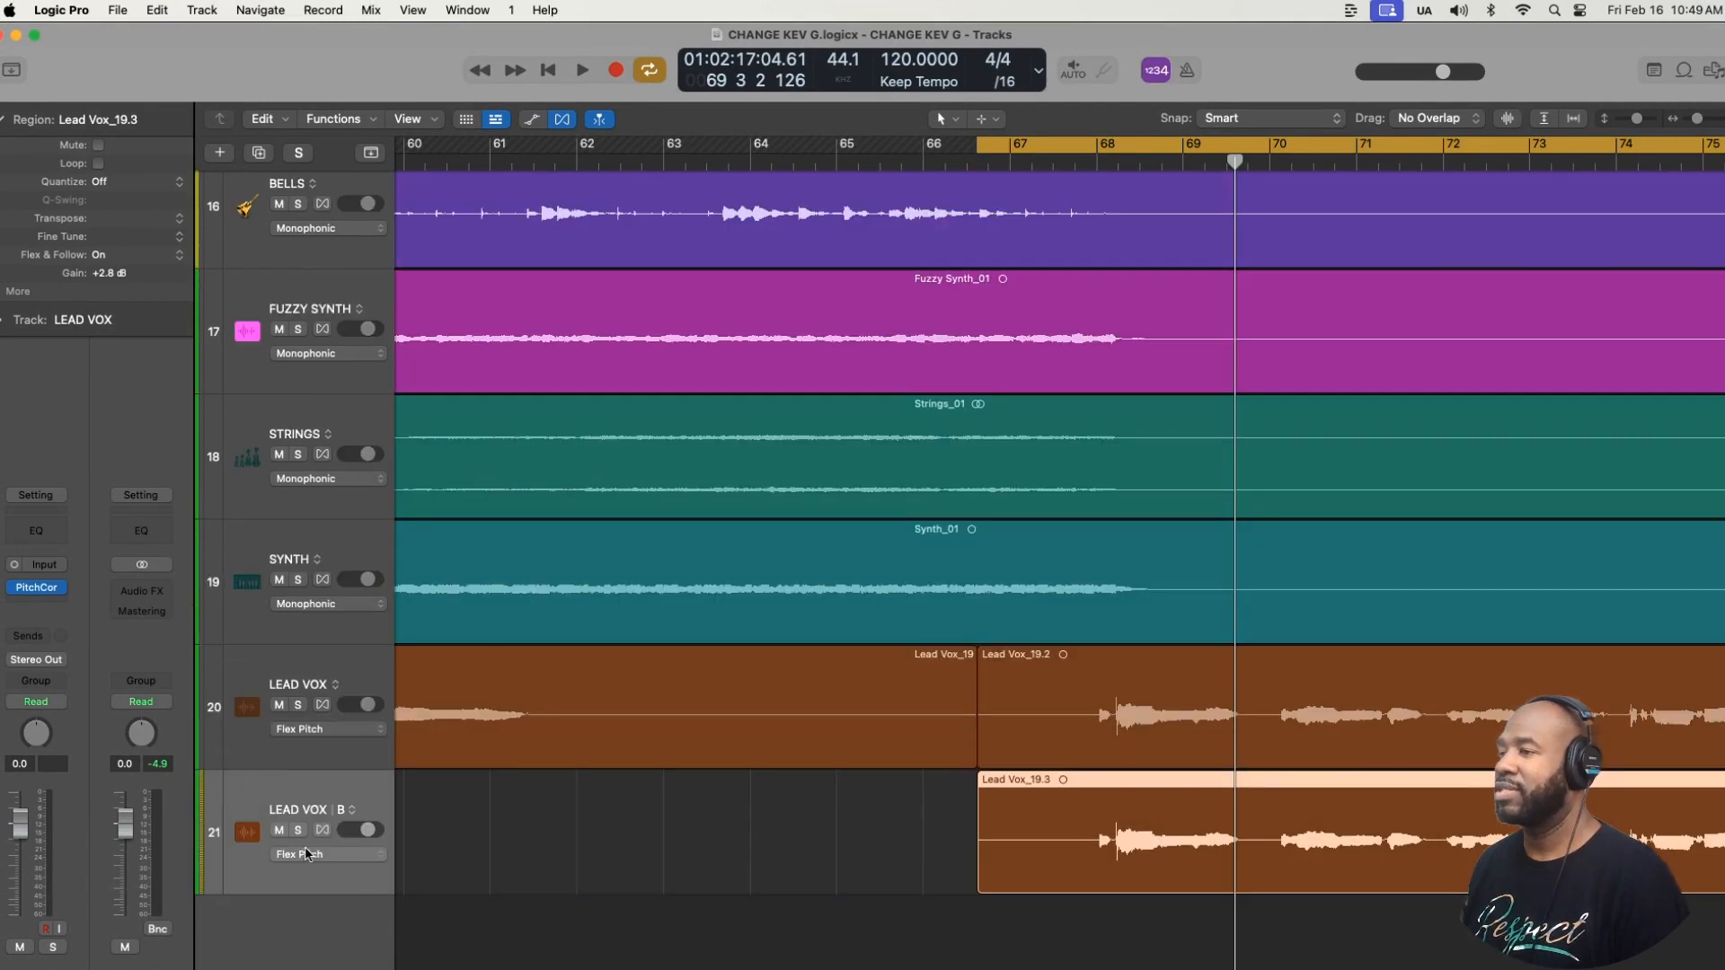
- Switch LEAD VOX track 21 to alternative A and return it to alternative B
click(354, 812)
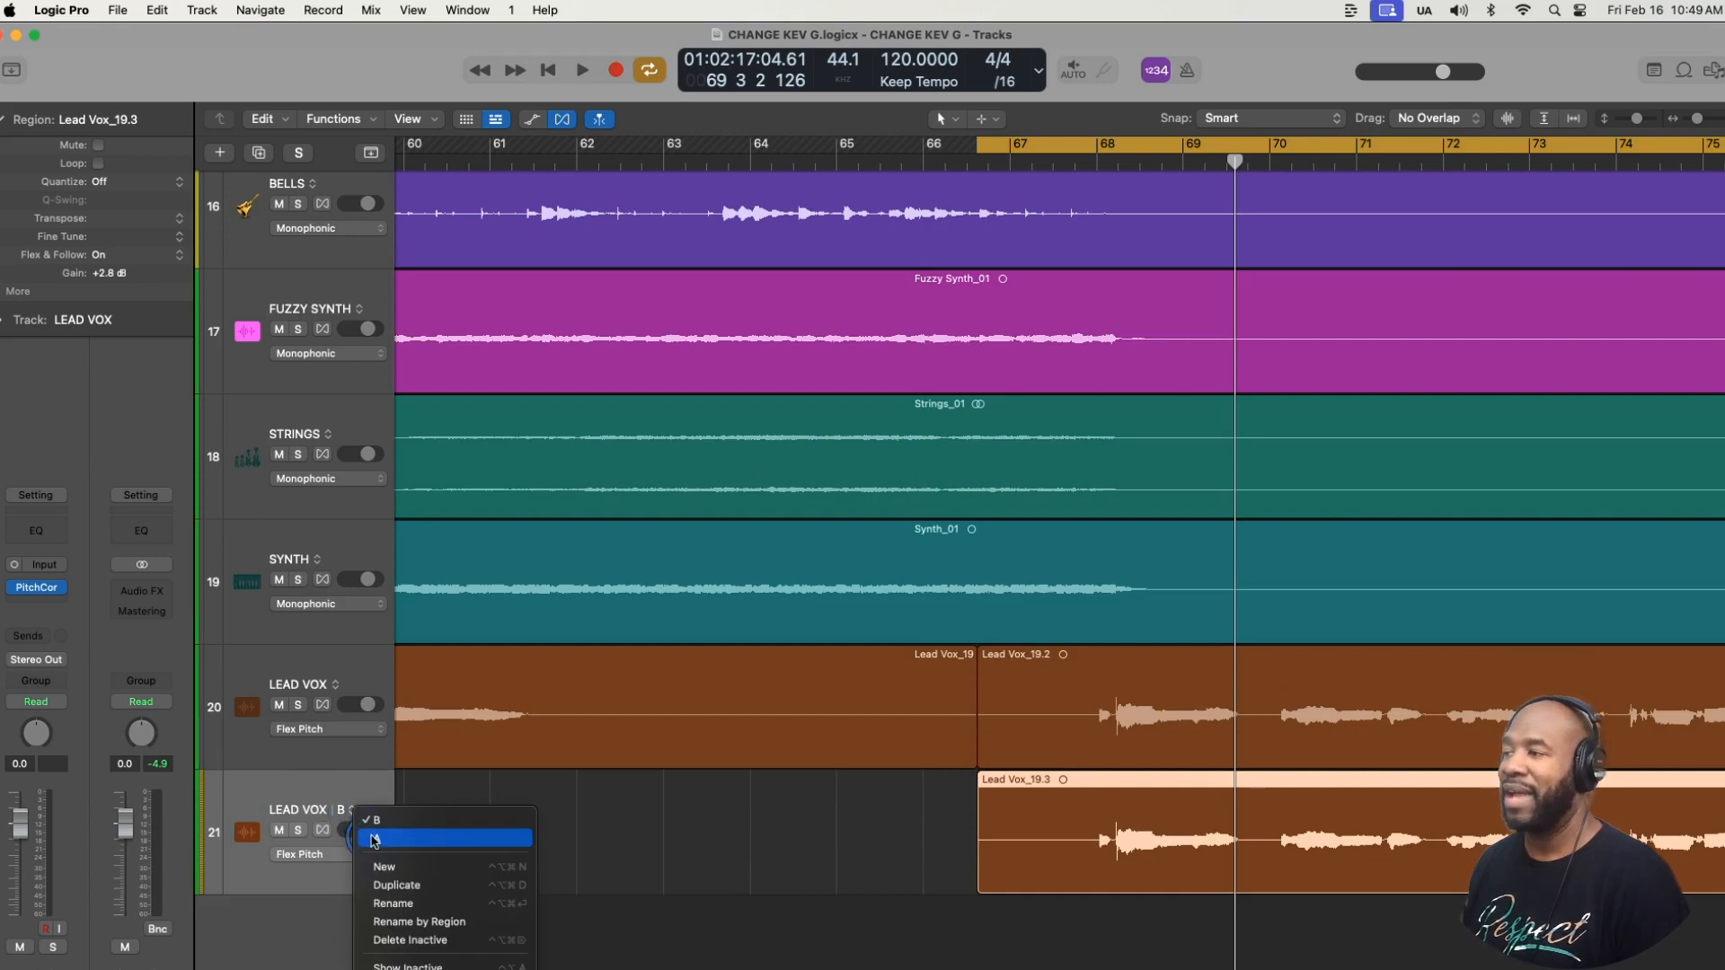
click(374, 839)
click(353, 810)
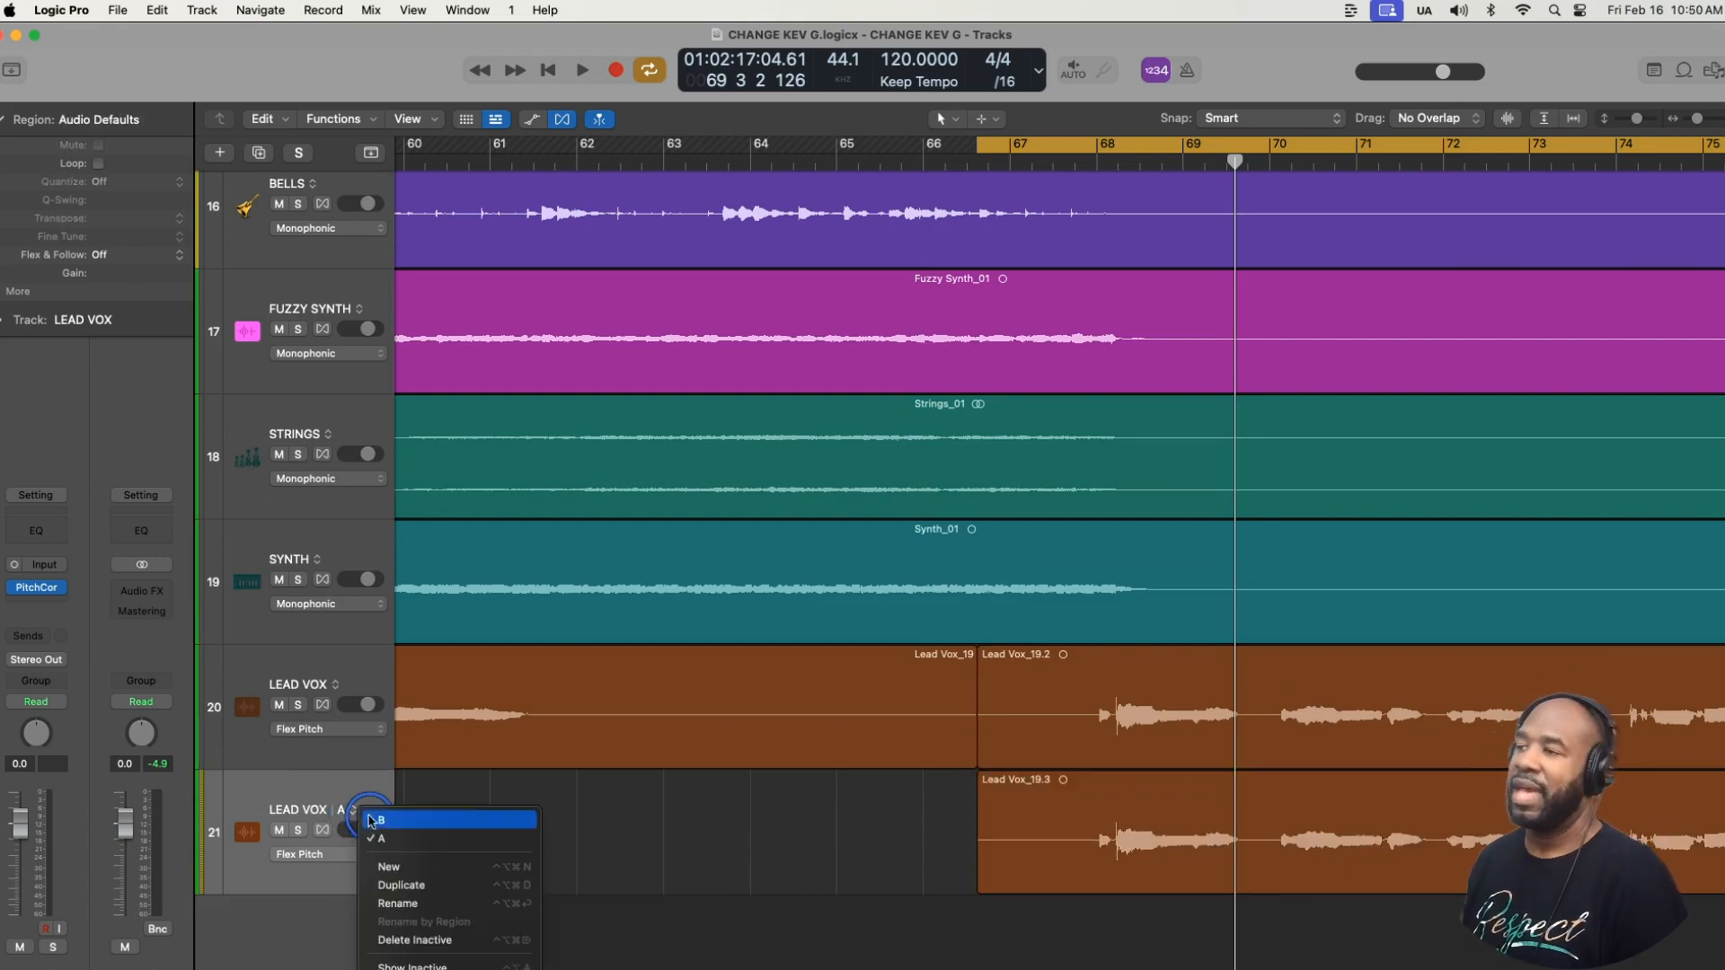
click(384, 824)
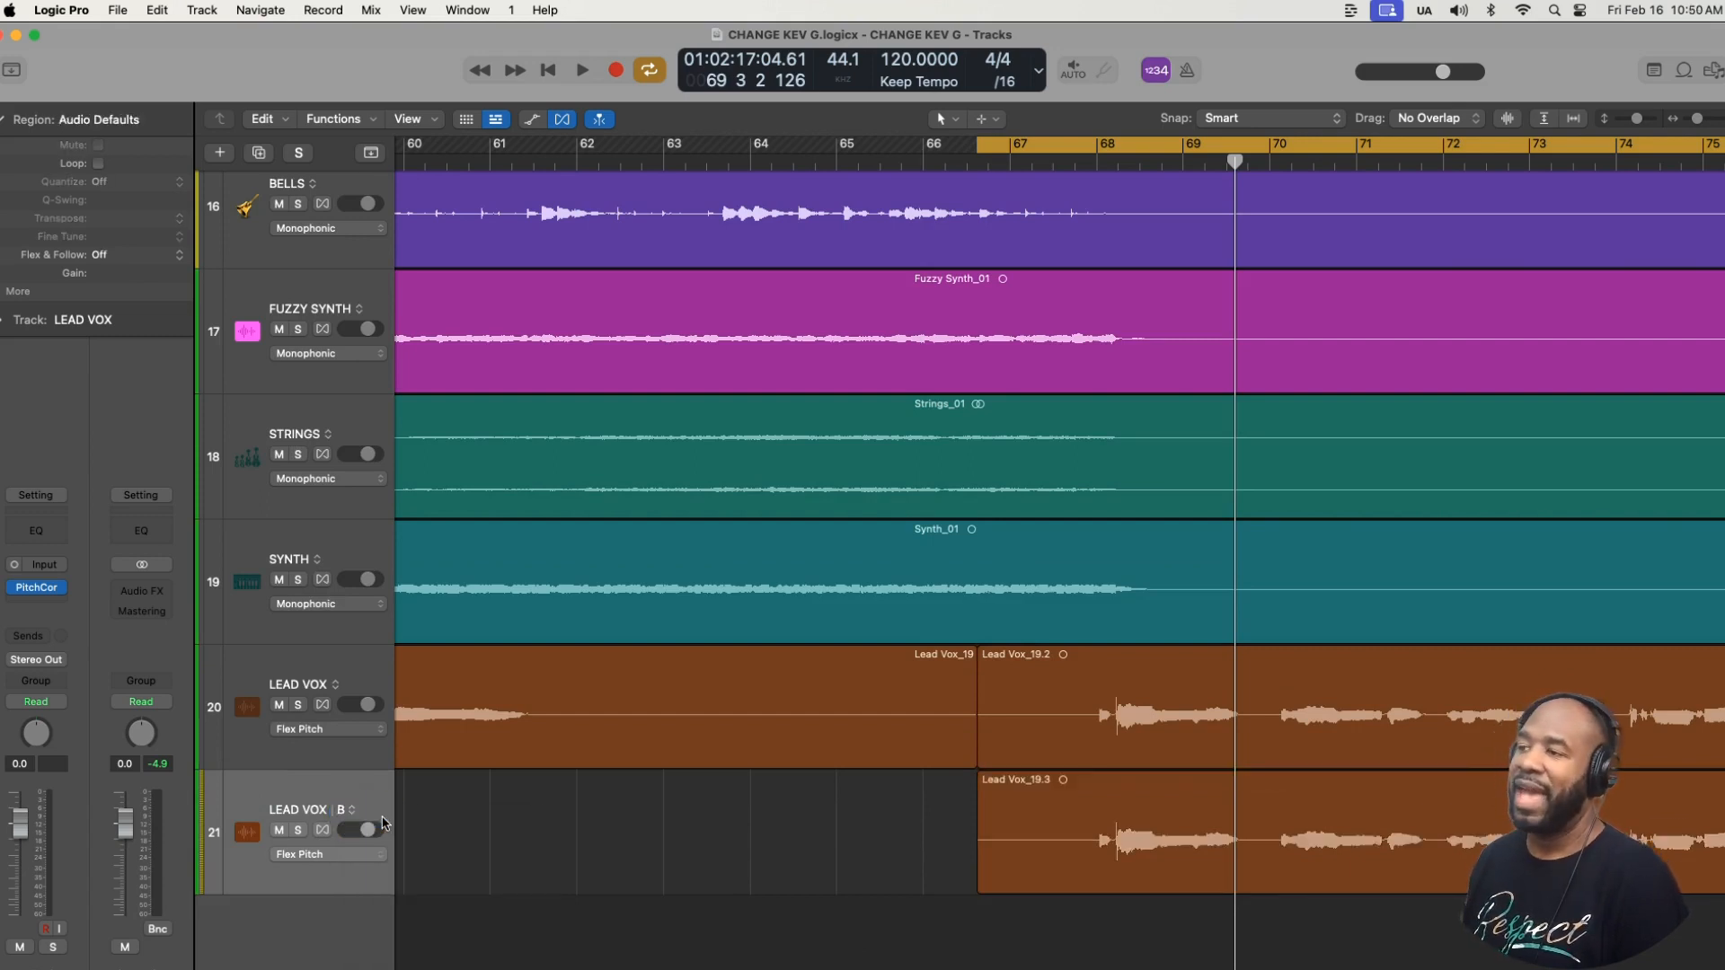
- Open the Lead Vox_19.3 region in the audio track editor and turn on Flex for LEAD VOX track 21
double_click(1048, 865)
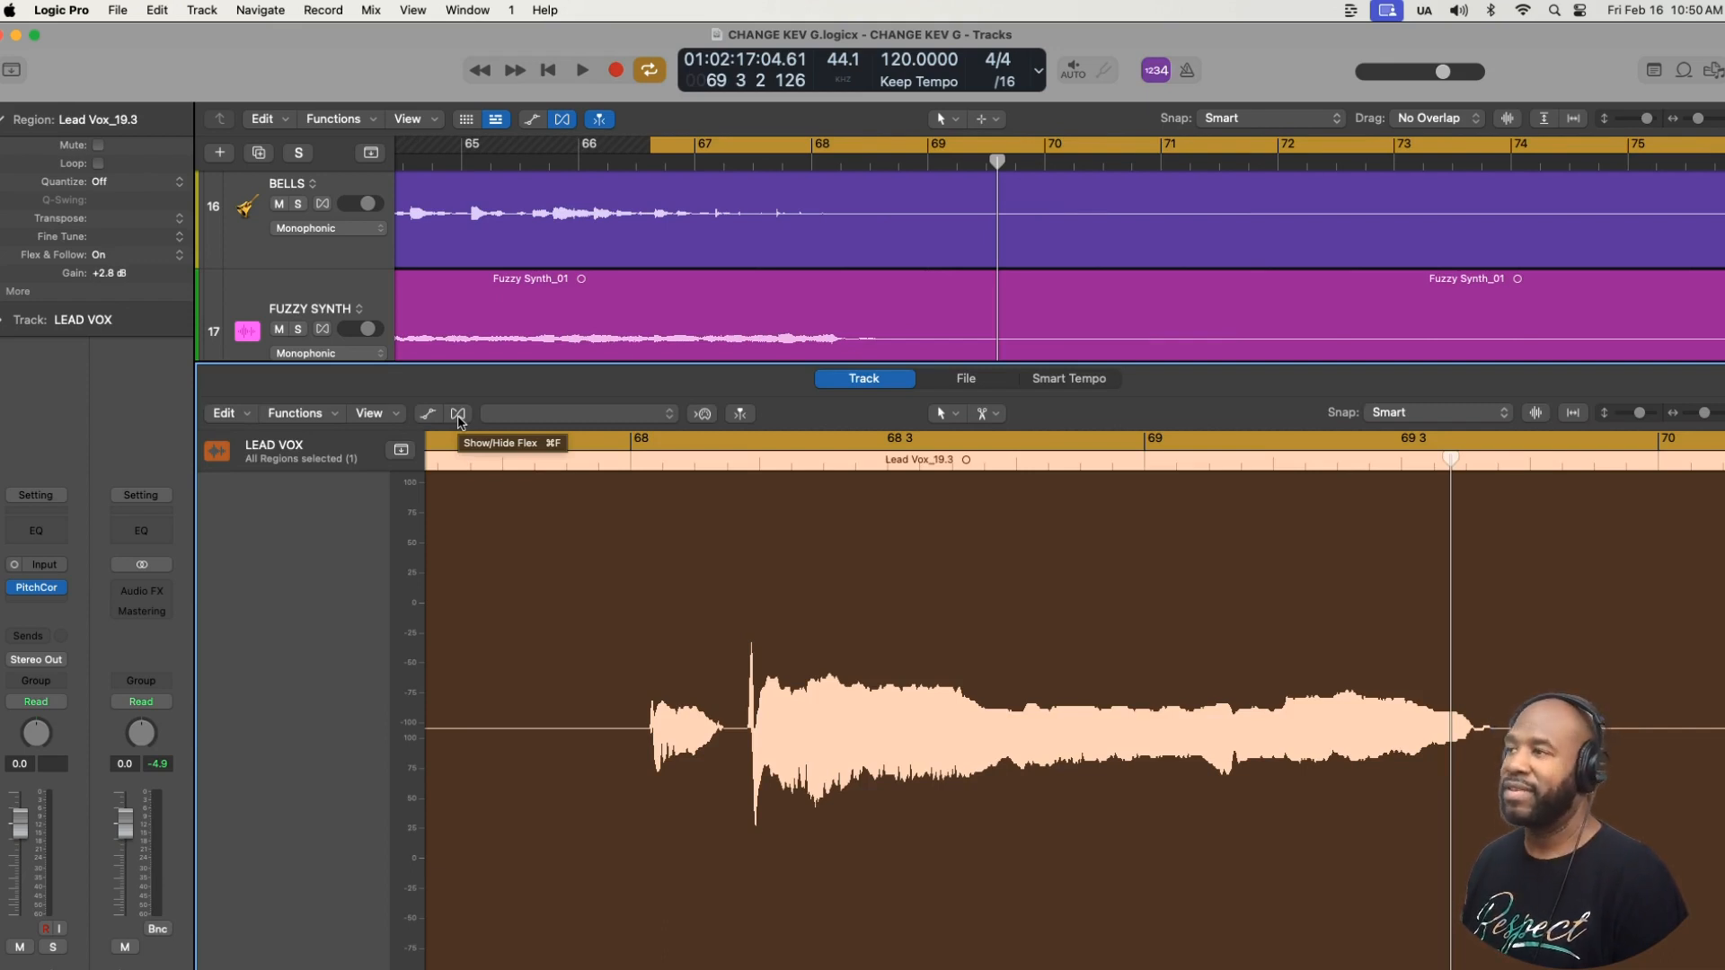
click(458, 415)
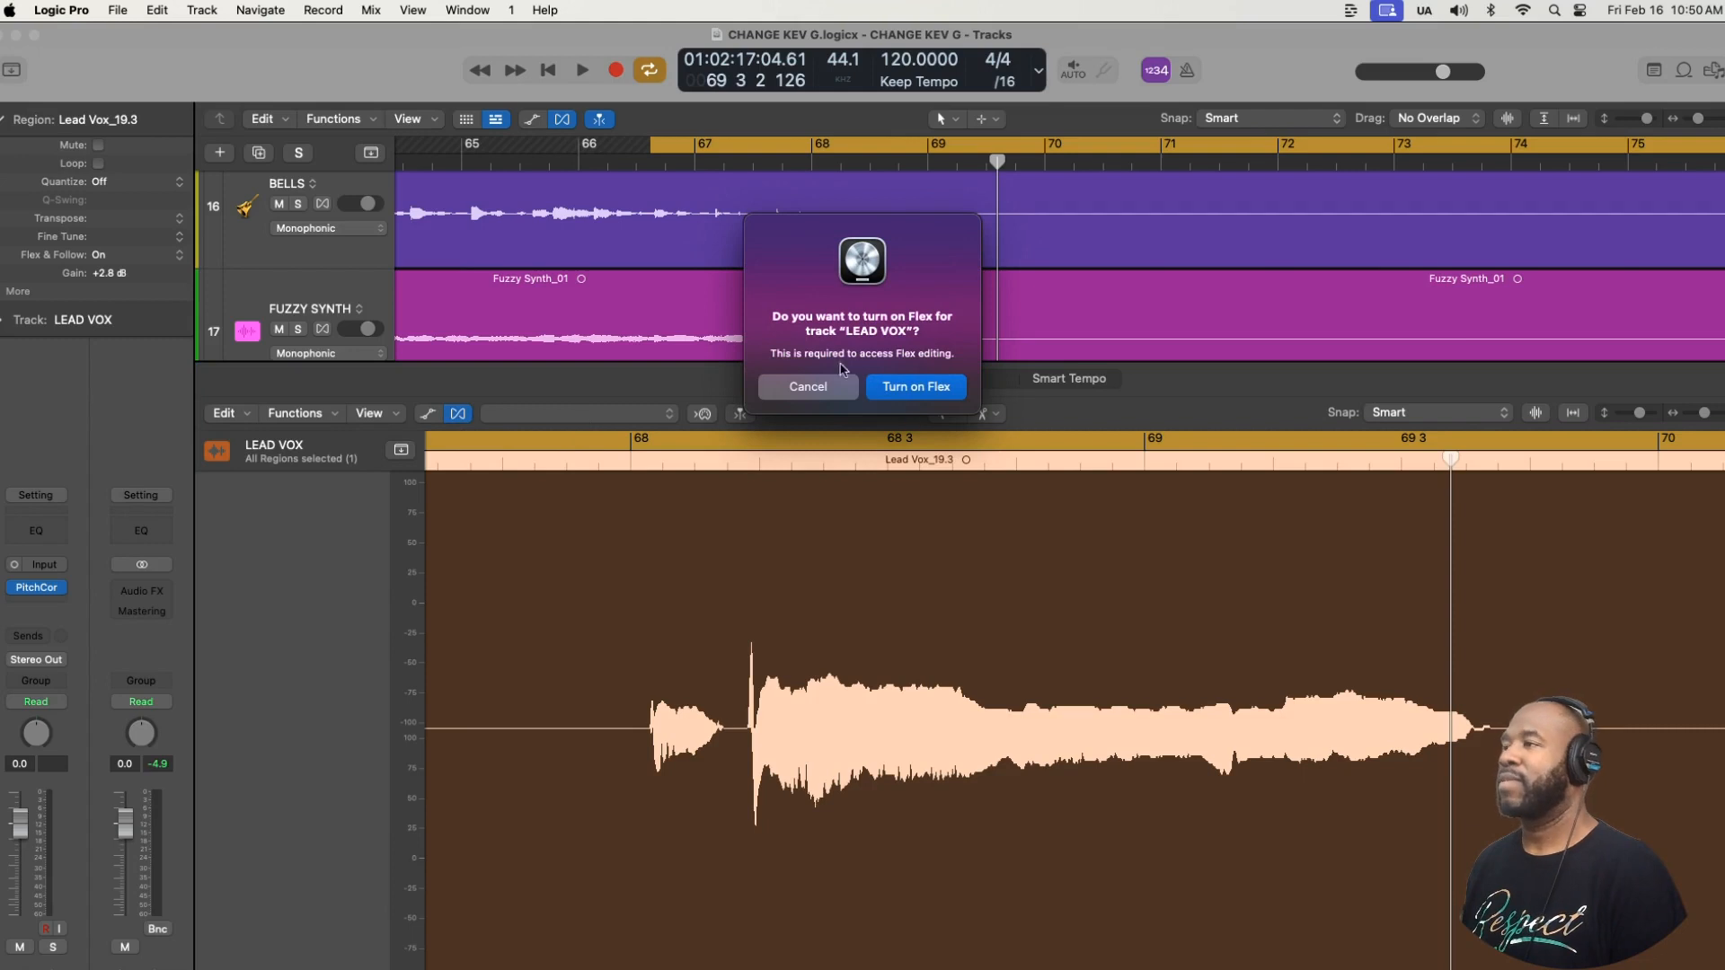
click(932, 387)
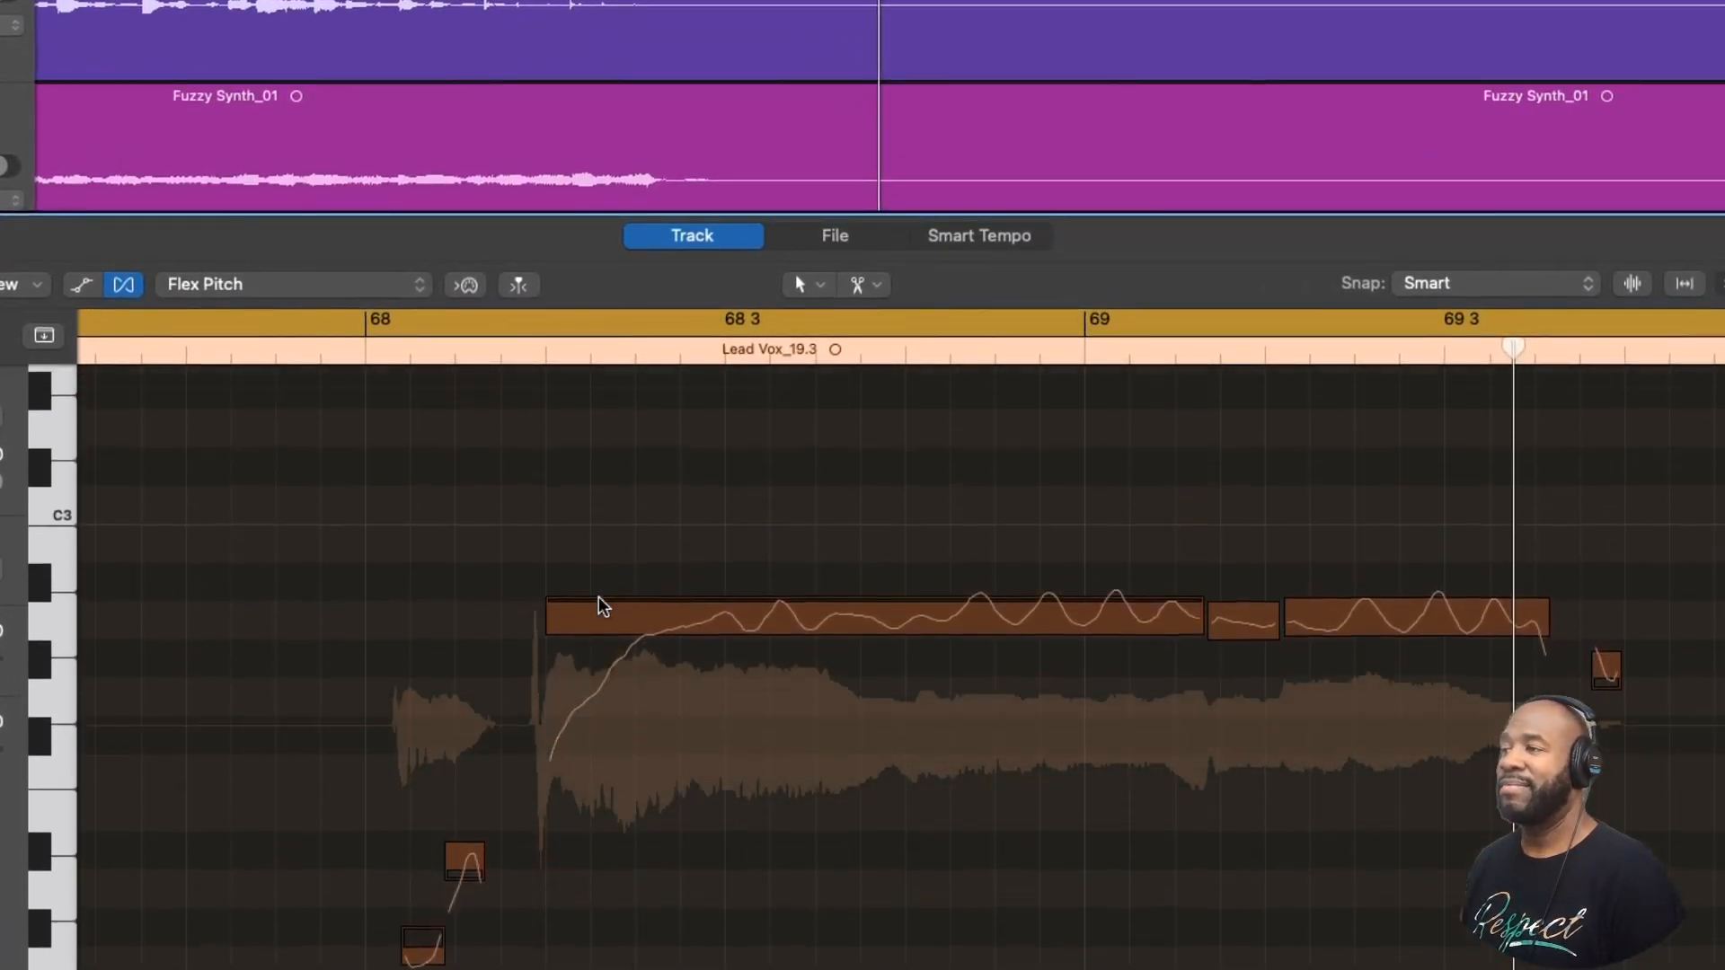
scroll(603, 607, down, 2)
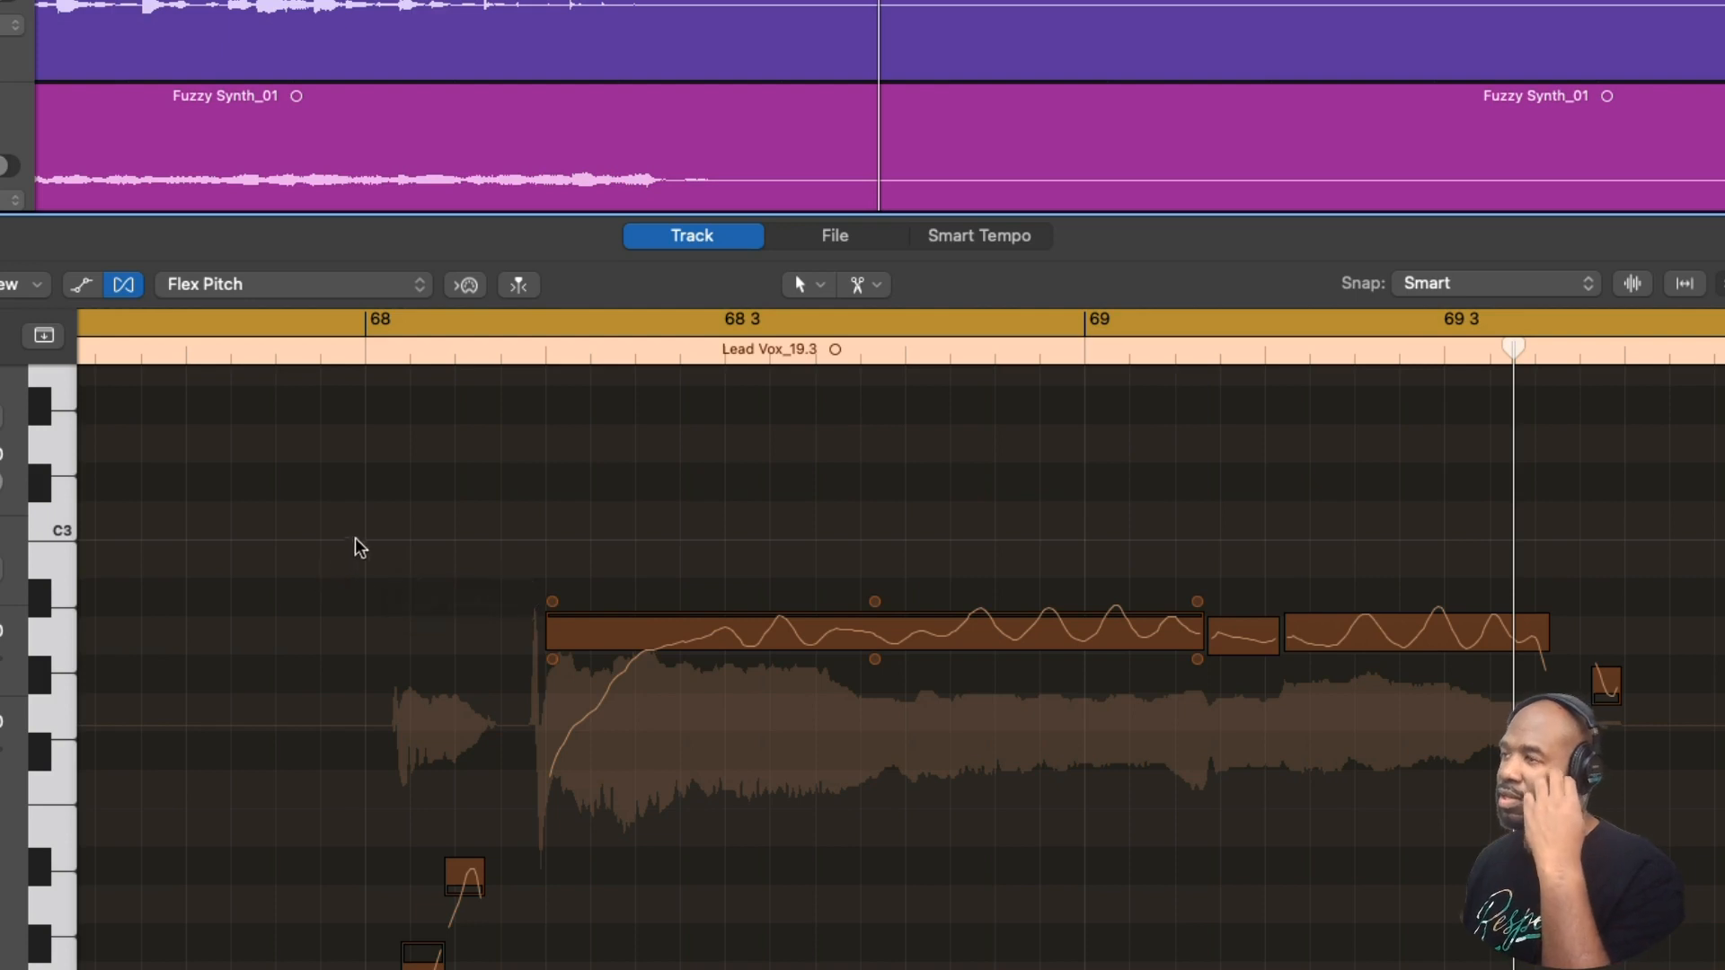
- Solo LEAD VOX track 21 with the Lead Vox_19.3 region and play the phrase from bar 68
key(e)
key(ctrl+s)
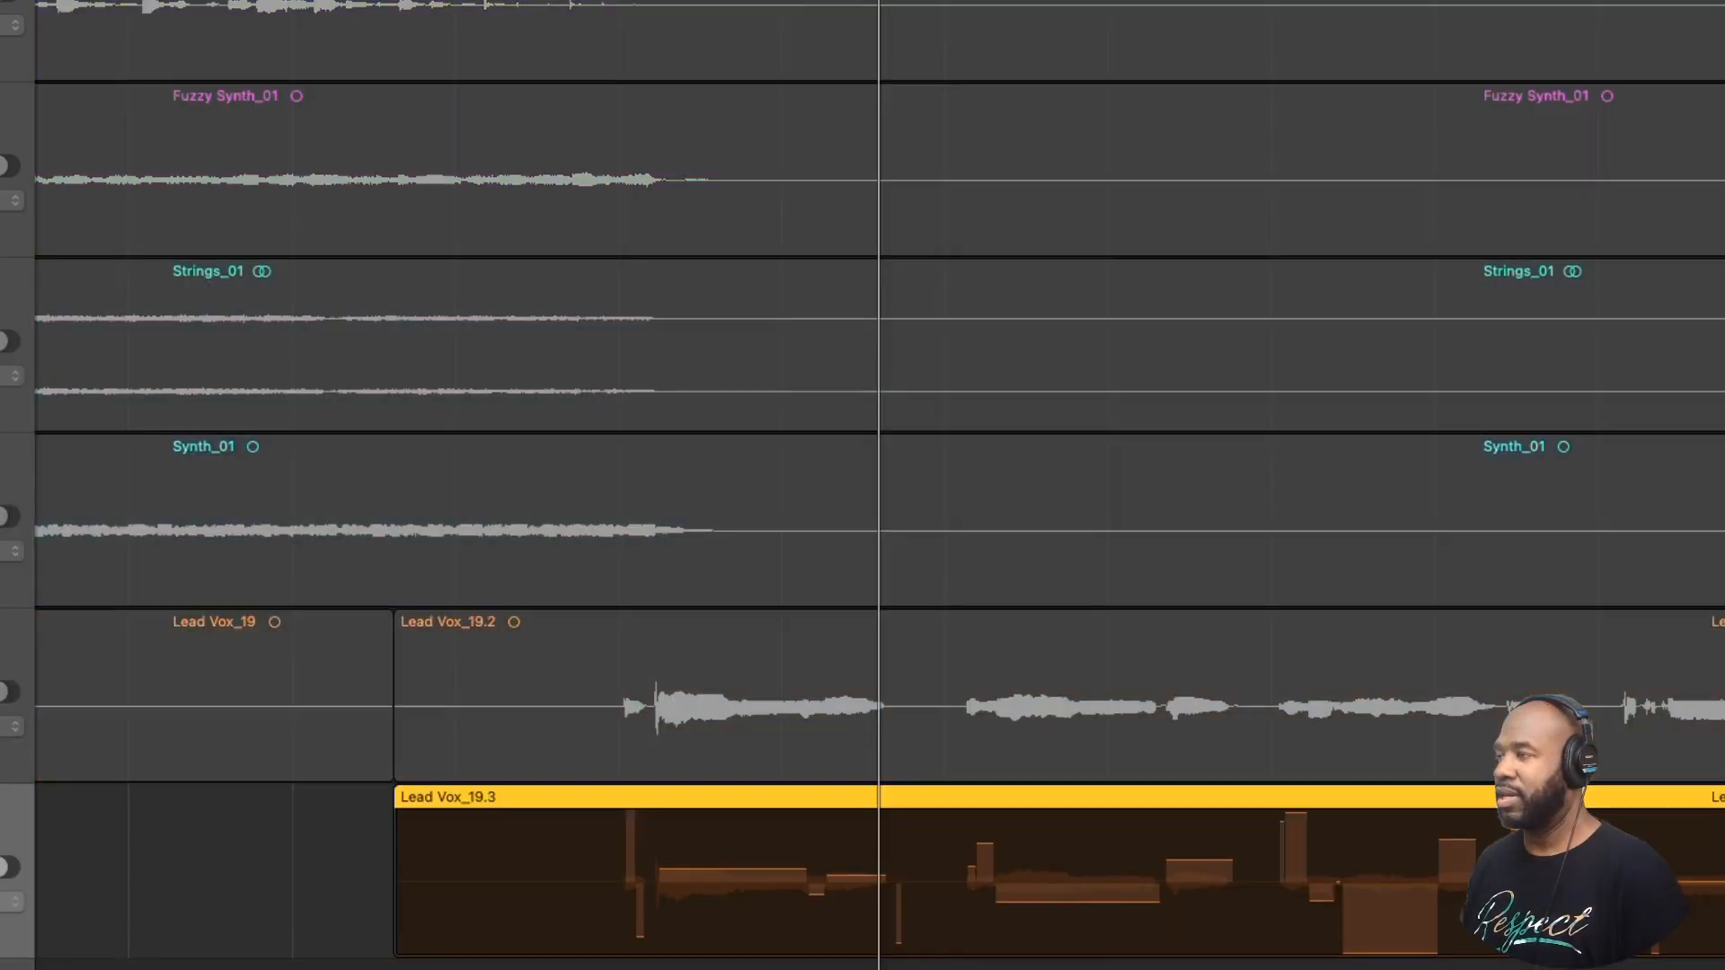
key(e)
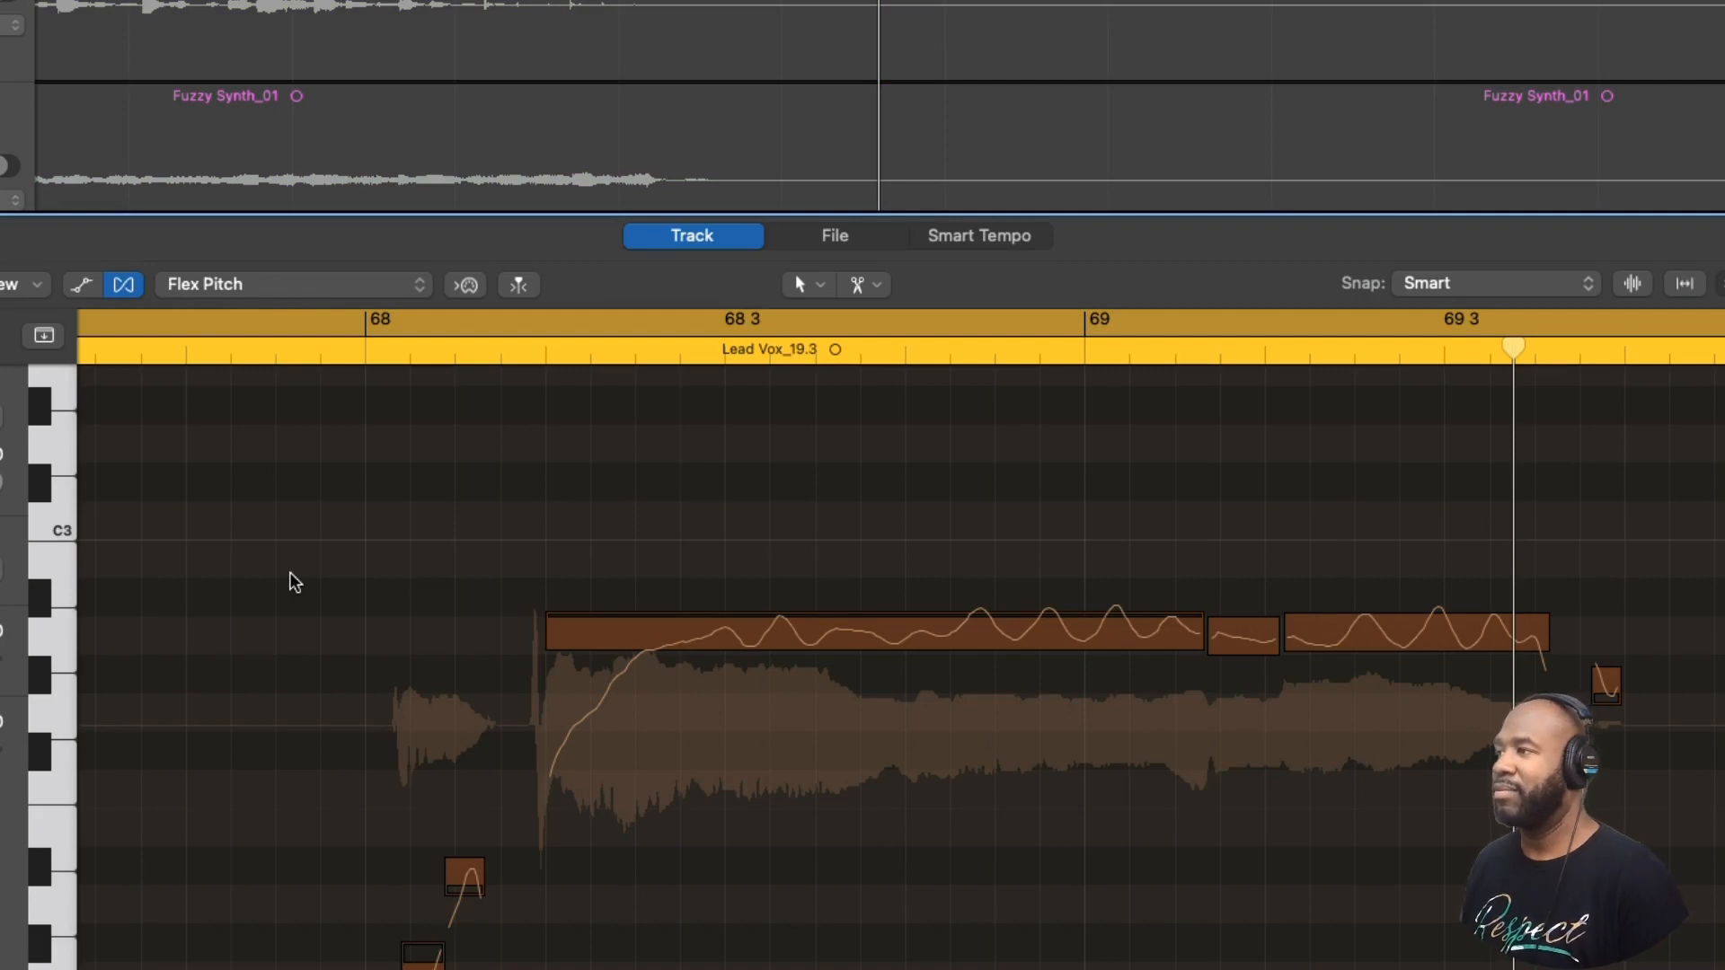
key(space)
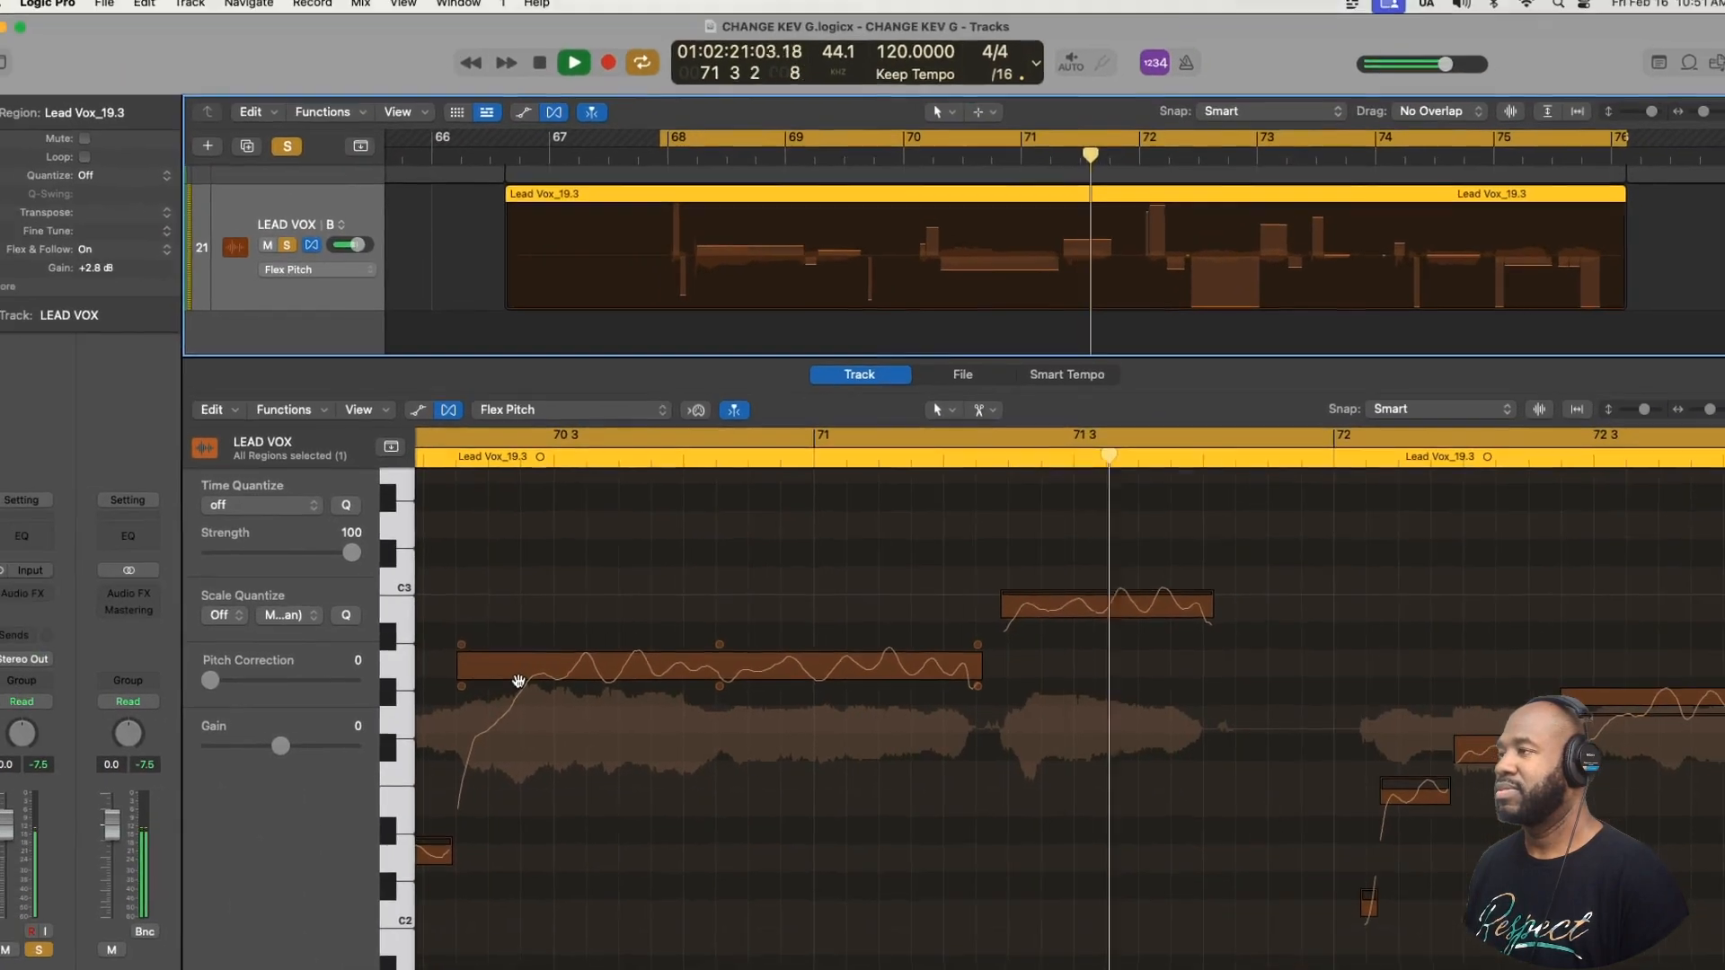
key(space)
- Play the first two short notes in bar 68 of Lead Vox_19.3 repeatedly to judge their pitch
scroll(679, 749, down, 5)
scroll(674, 752, up, 4)
scroll(673, 754, up, 5)
key(space)
key(space)
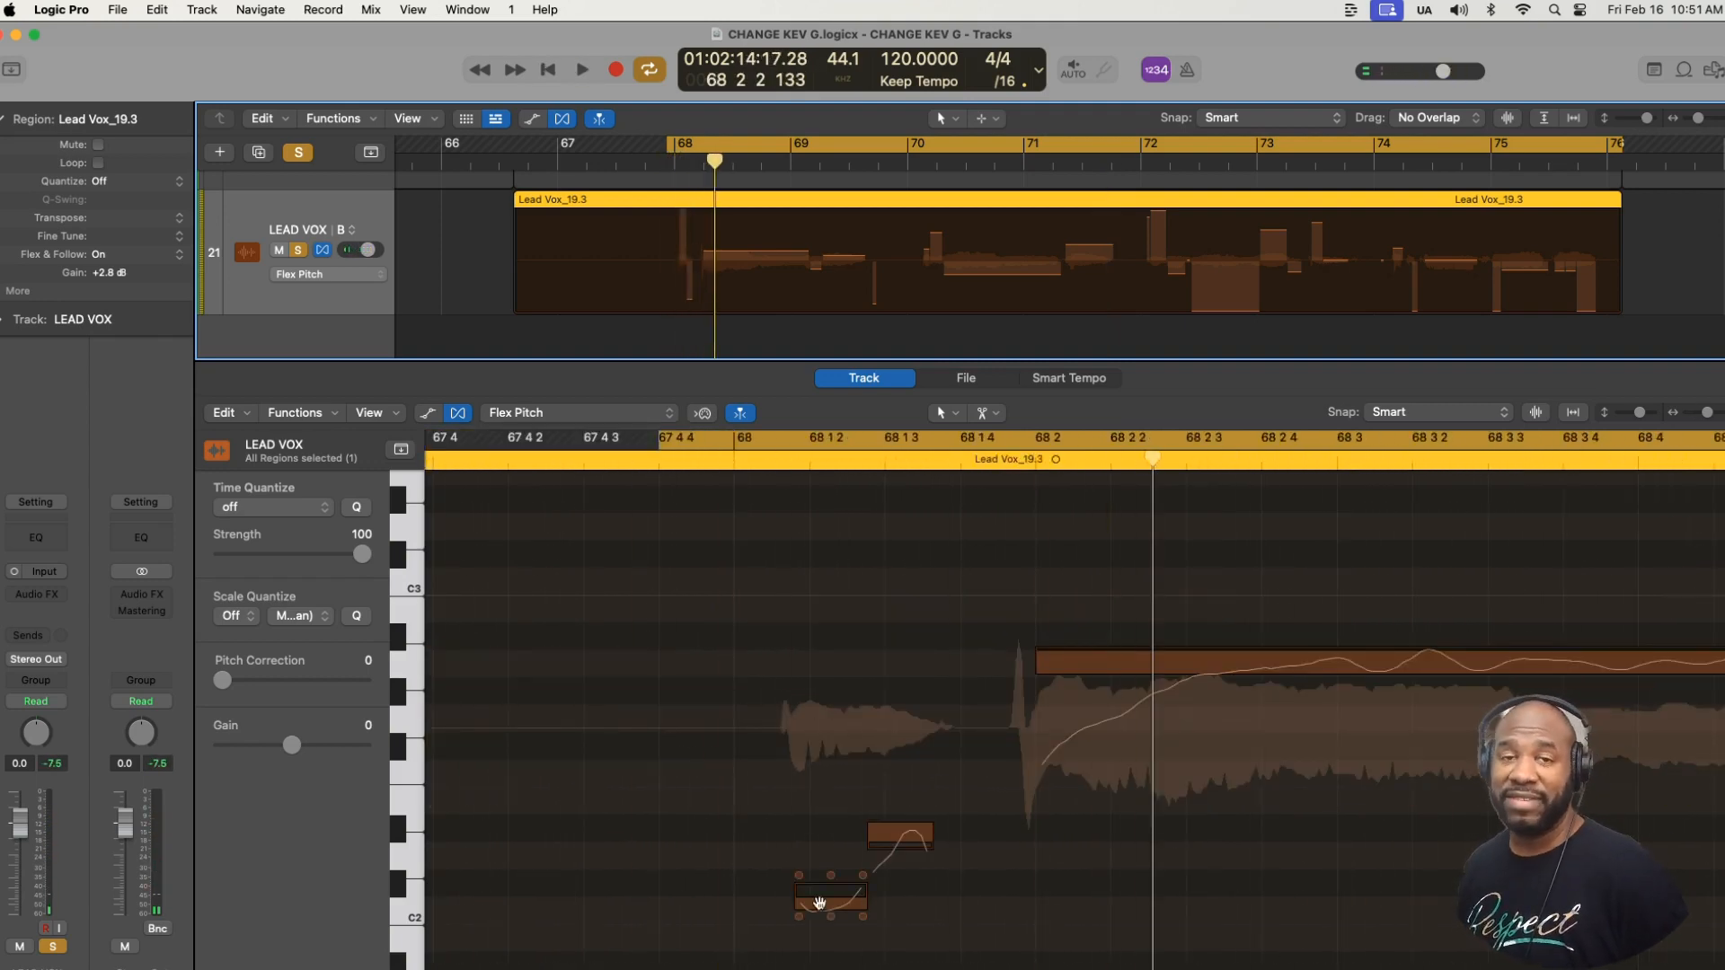
key(space)
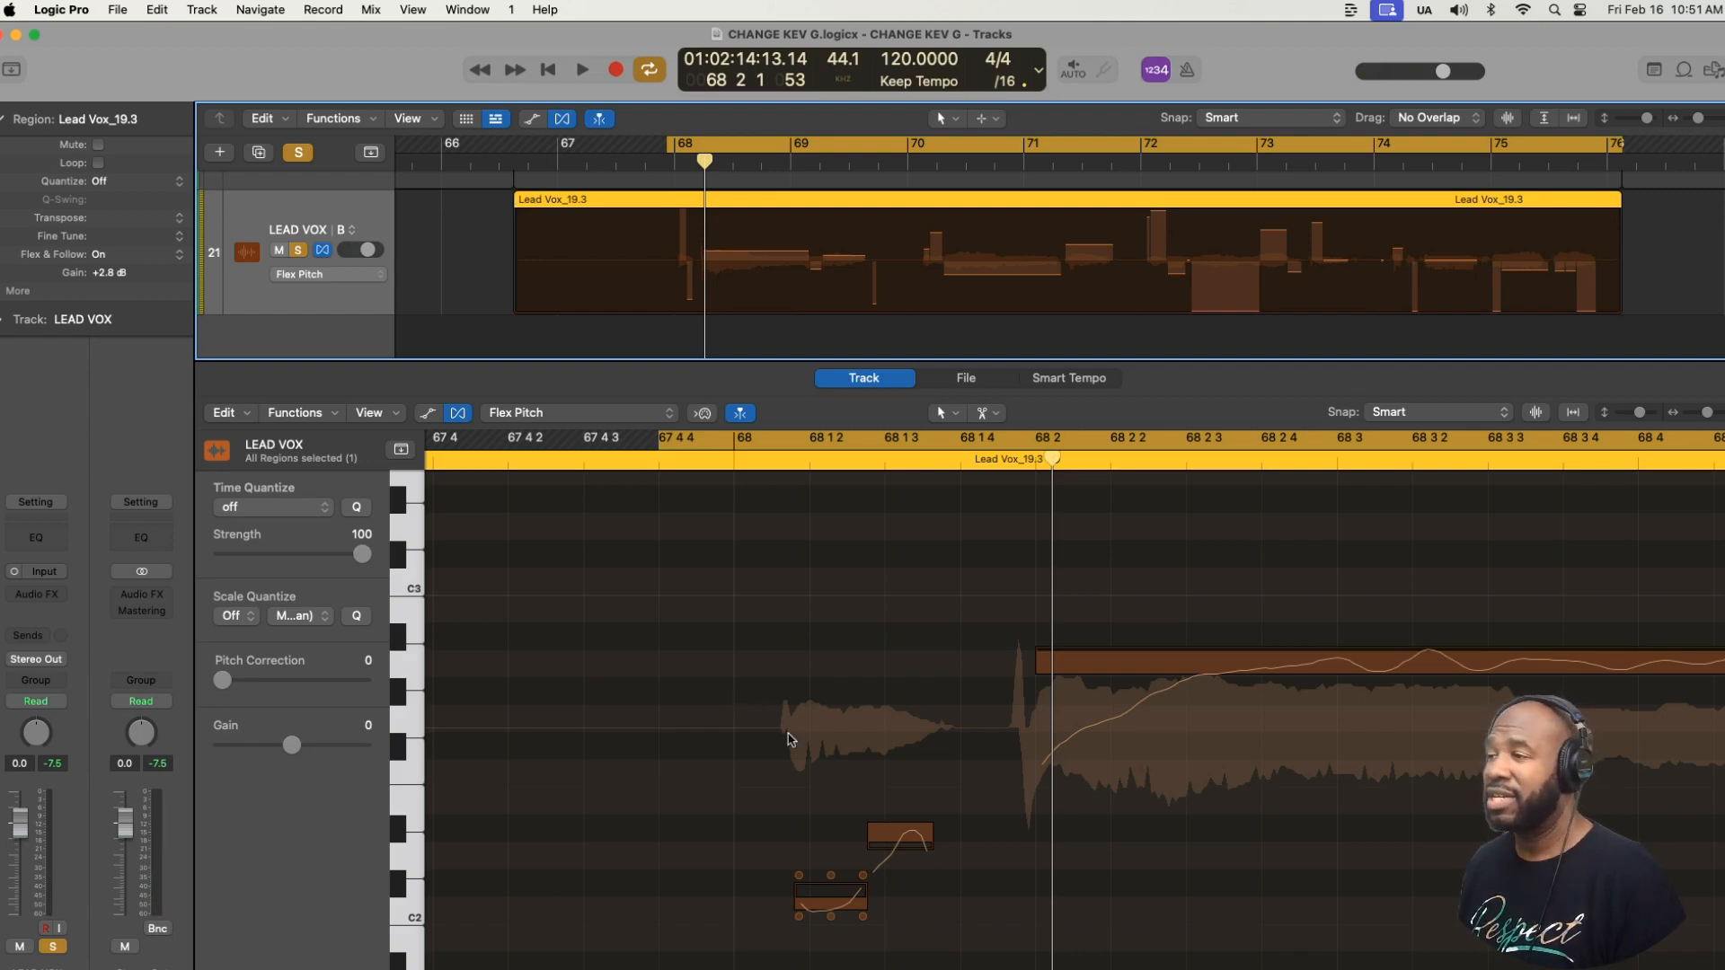
- Raise the first short note in bar 68 to D2, lower the second to match, and snap both to perfect pitch
click(833, 879)
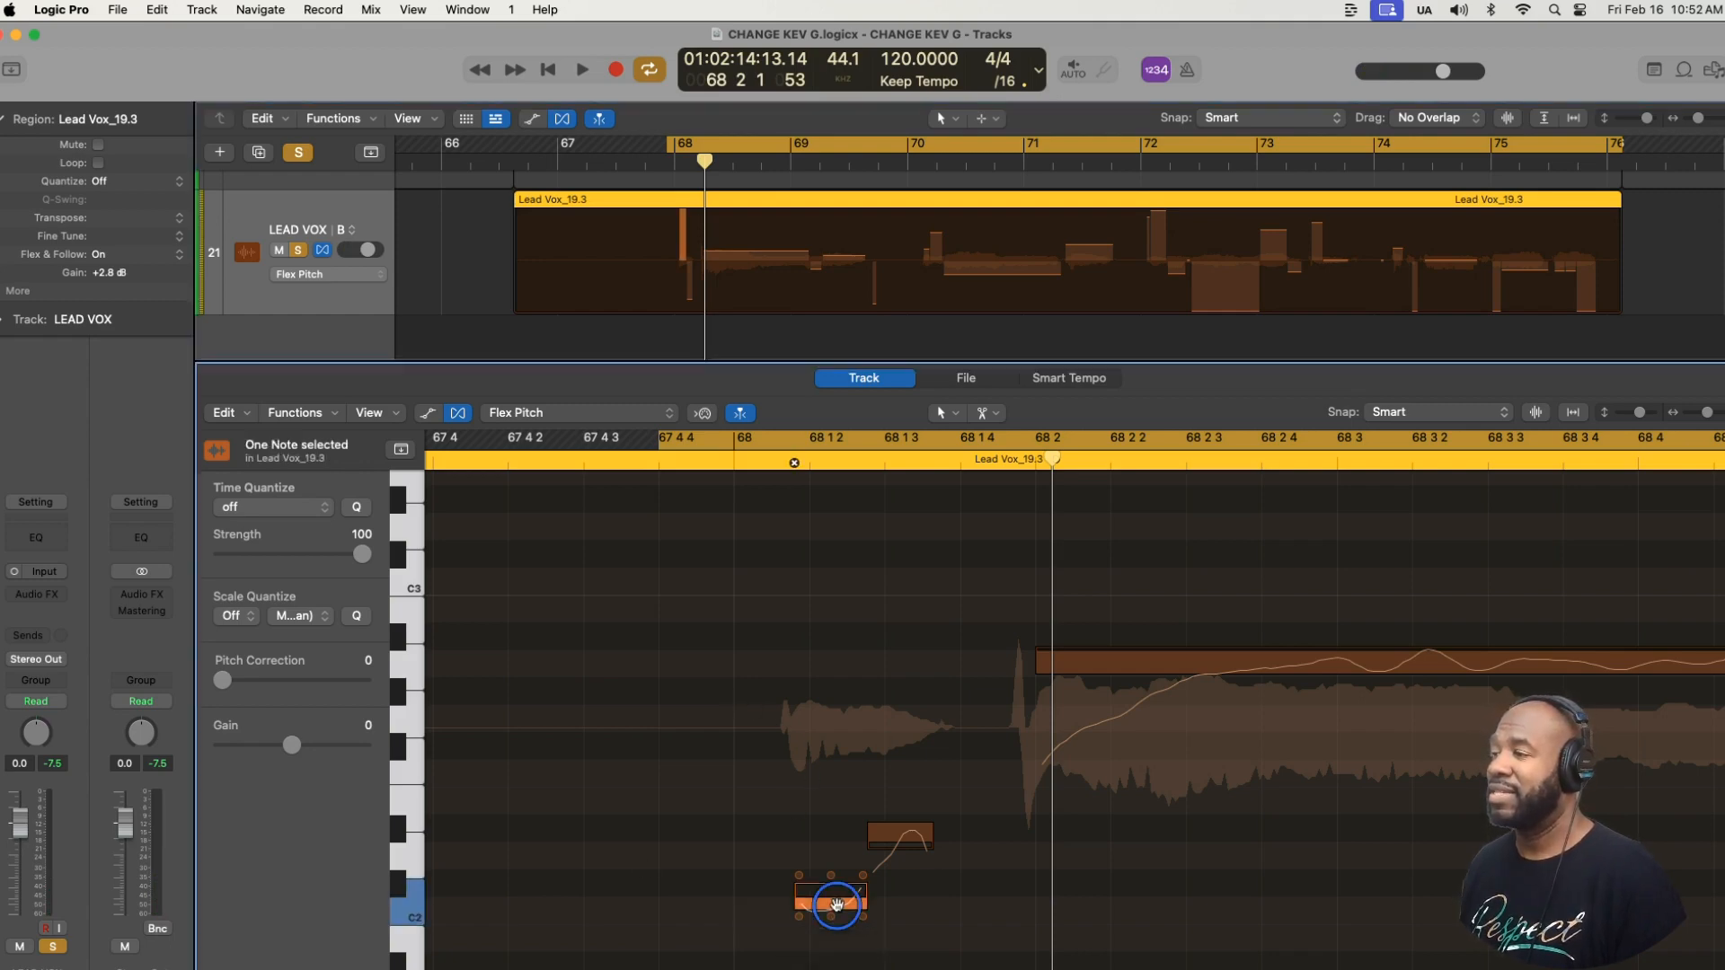
drag(836, 878, 831, 843)
click(901, 858)
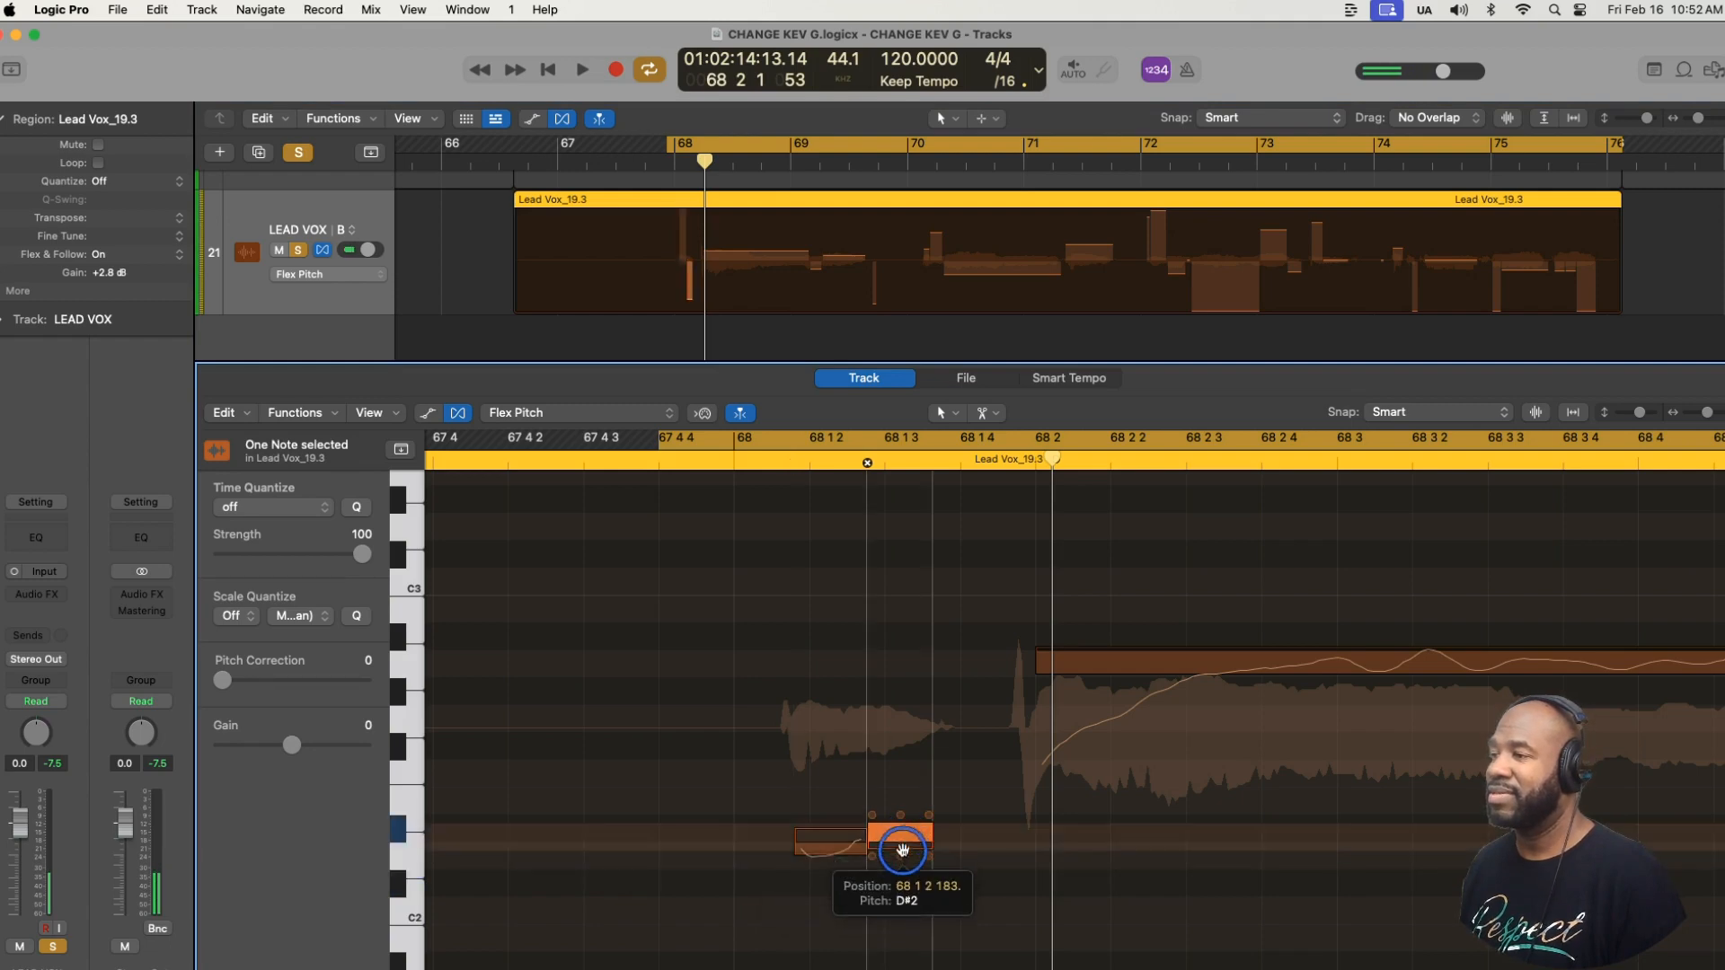
drag(901, 858, 898, 862)
double_click(911, 866)
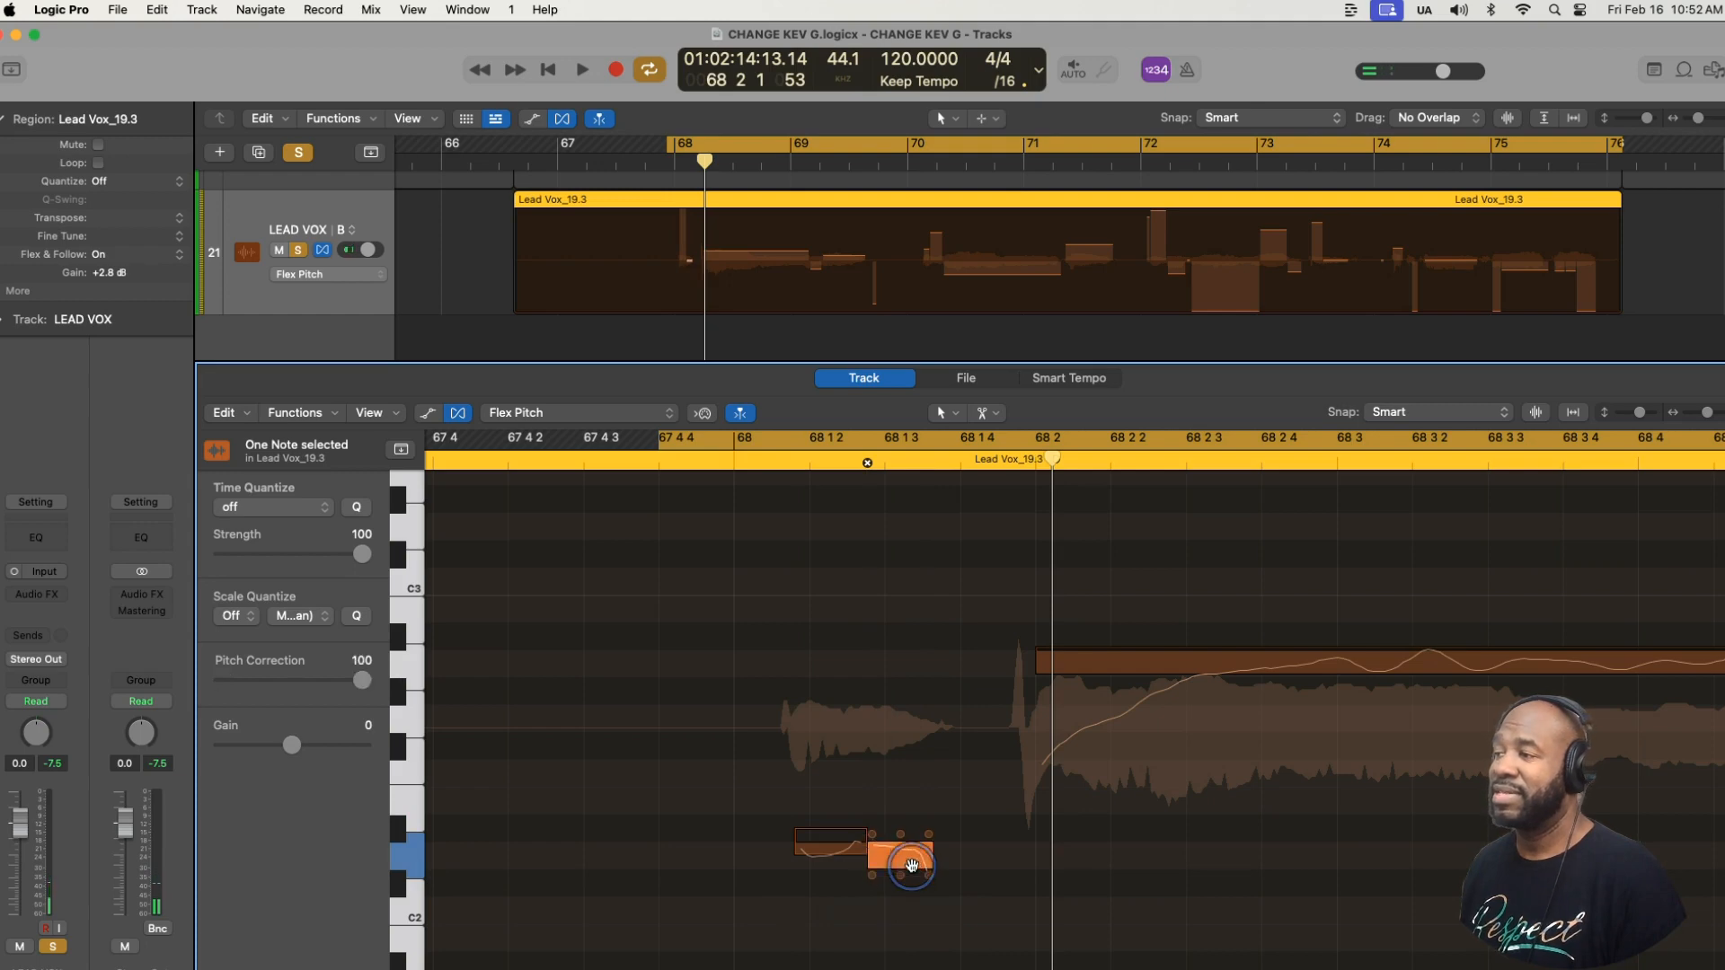
double_click(836, 850)
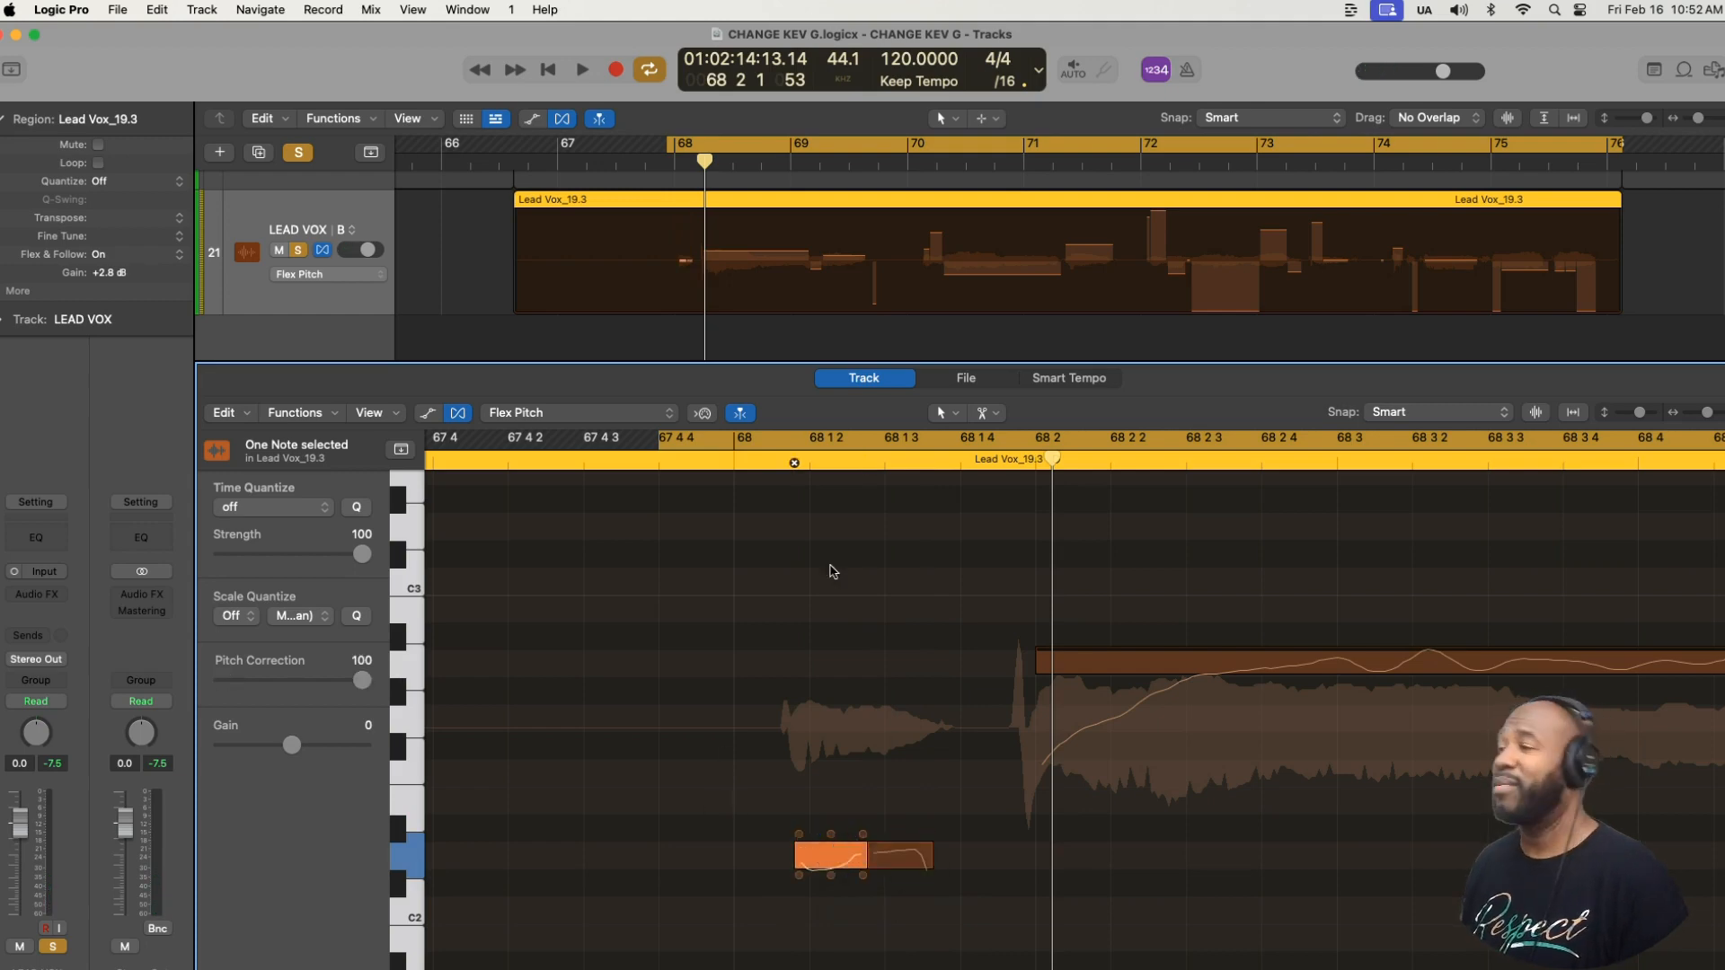
- Play the phrase from the start of bar 68 to hear the two tuned short notes leading into the long note
key(space)
key(space)
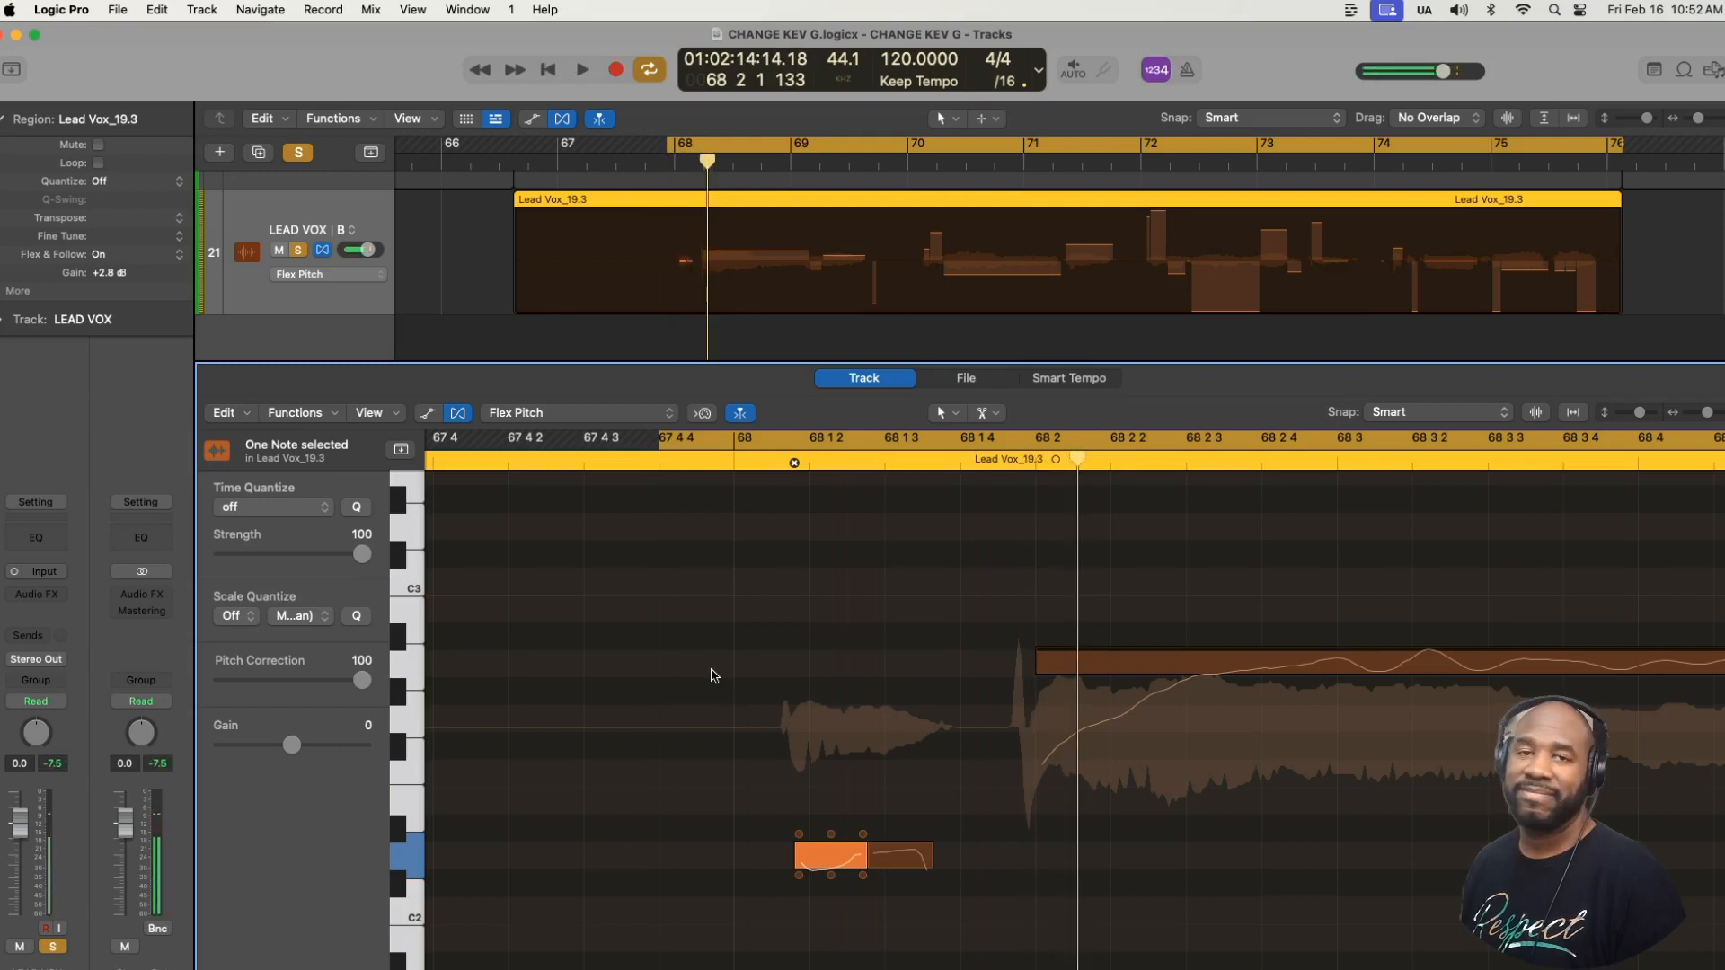
key(space)
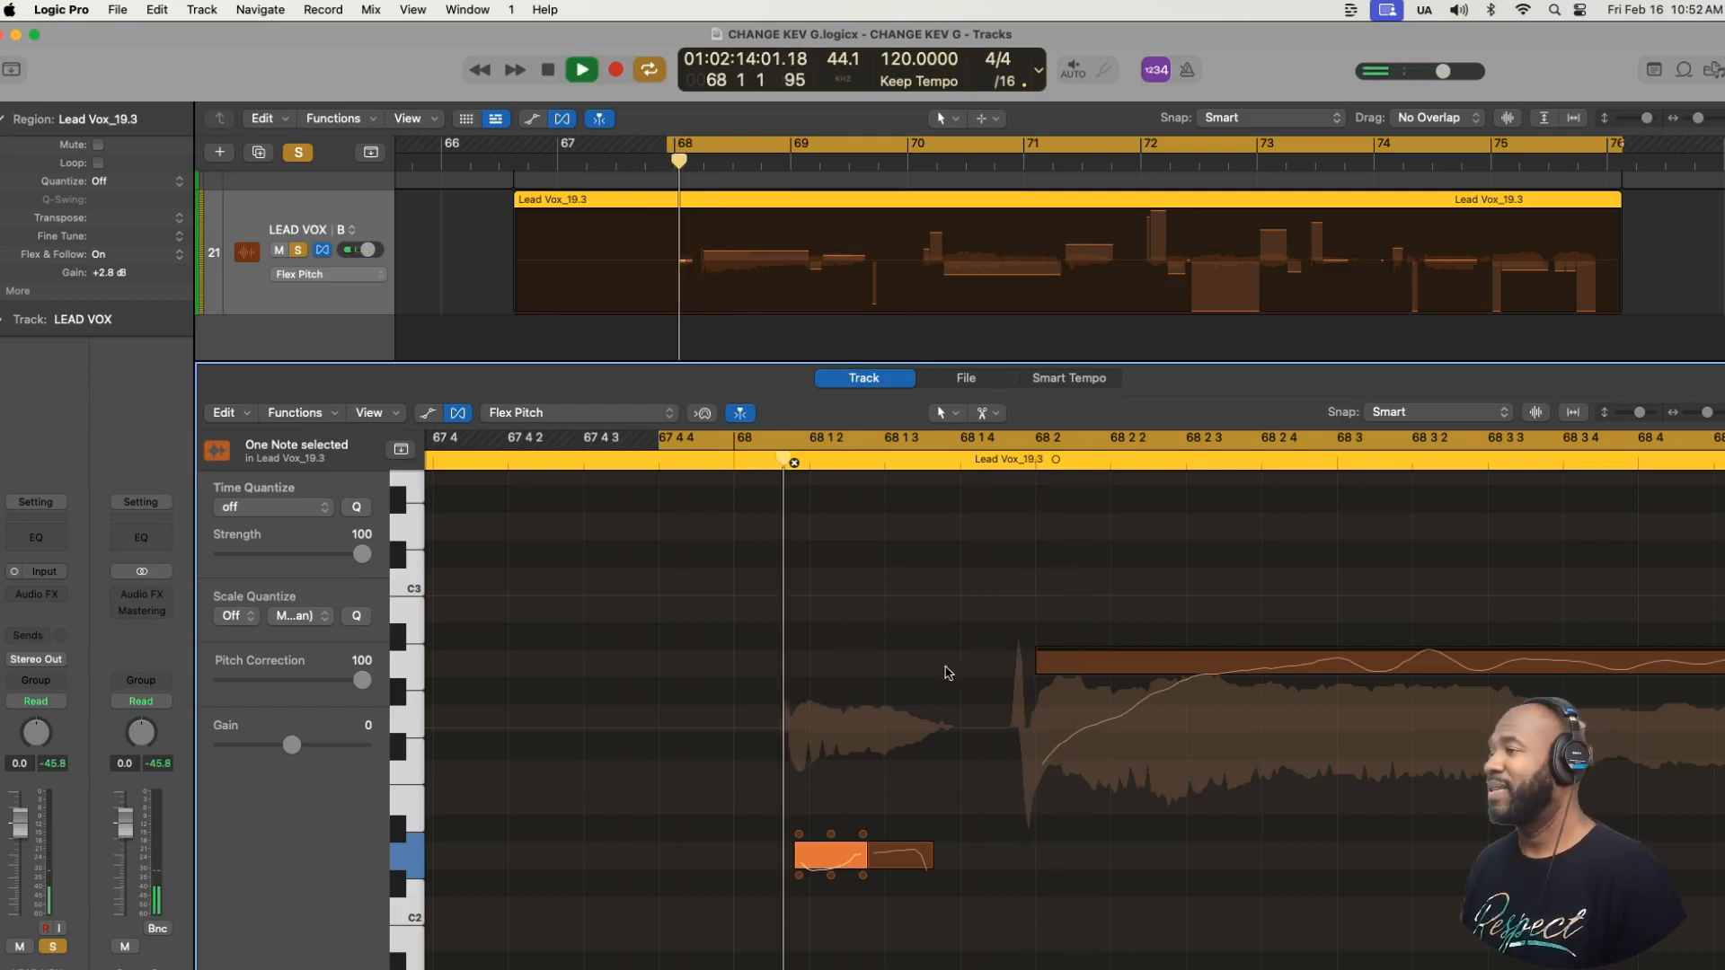
key(space)
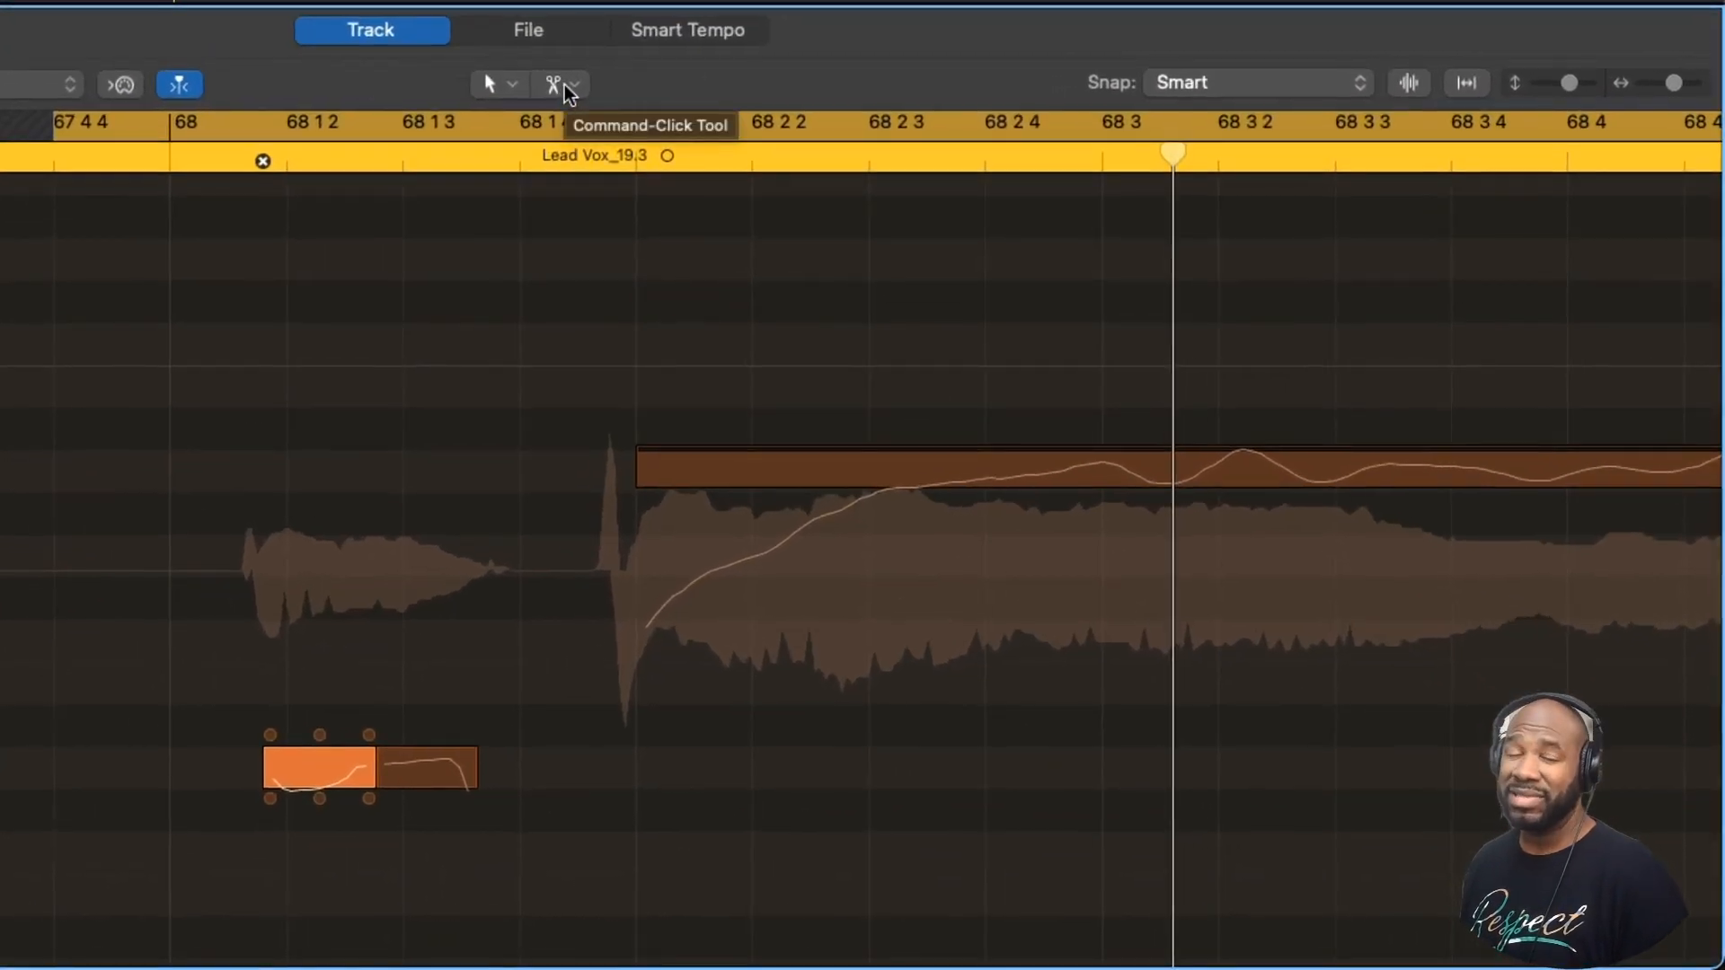
- Assign the Scissors Tool as the Command-Click Tool and split the long note between 68 2 3 and 68 2 4
click(567, 87)
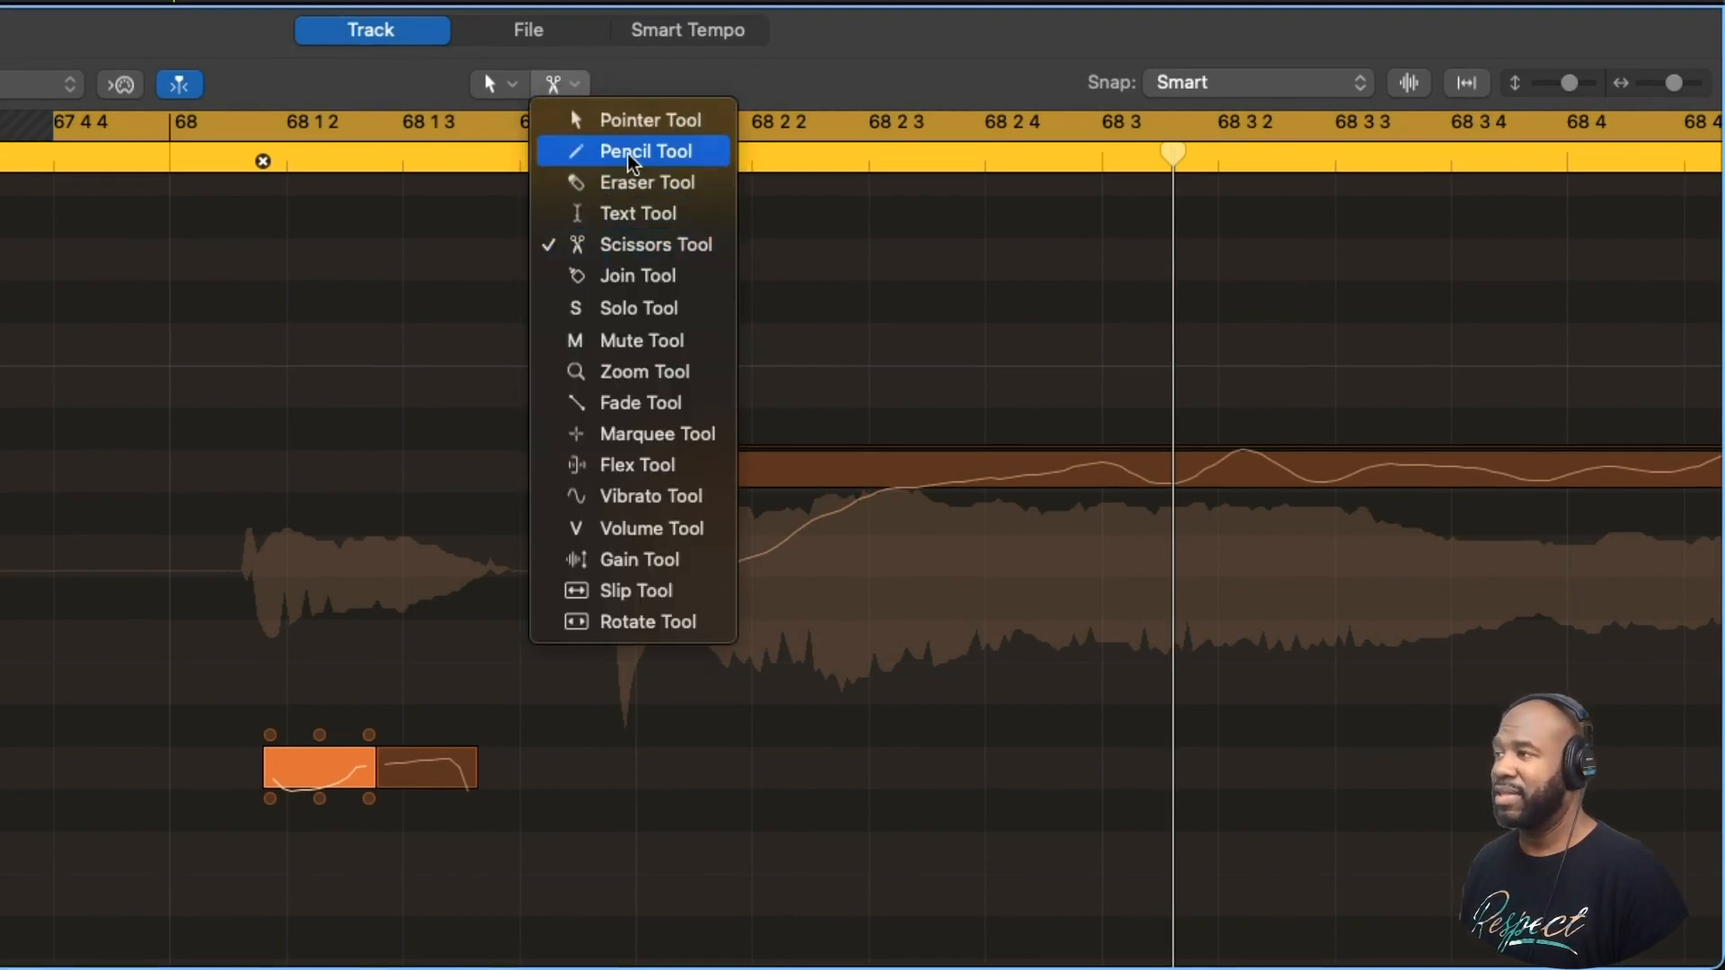
click(579, 153)
click(563, 84)
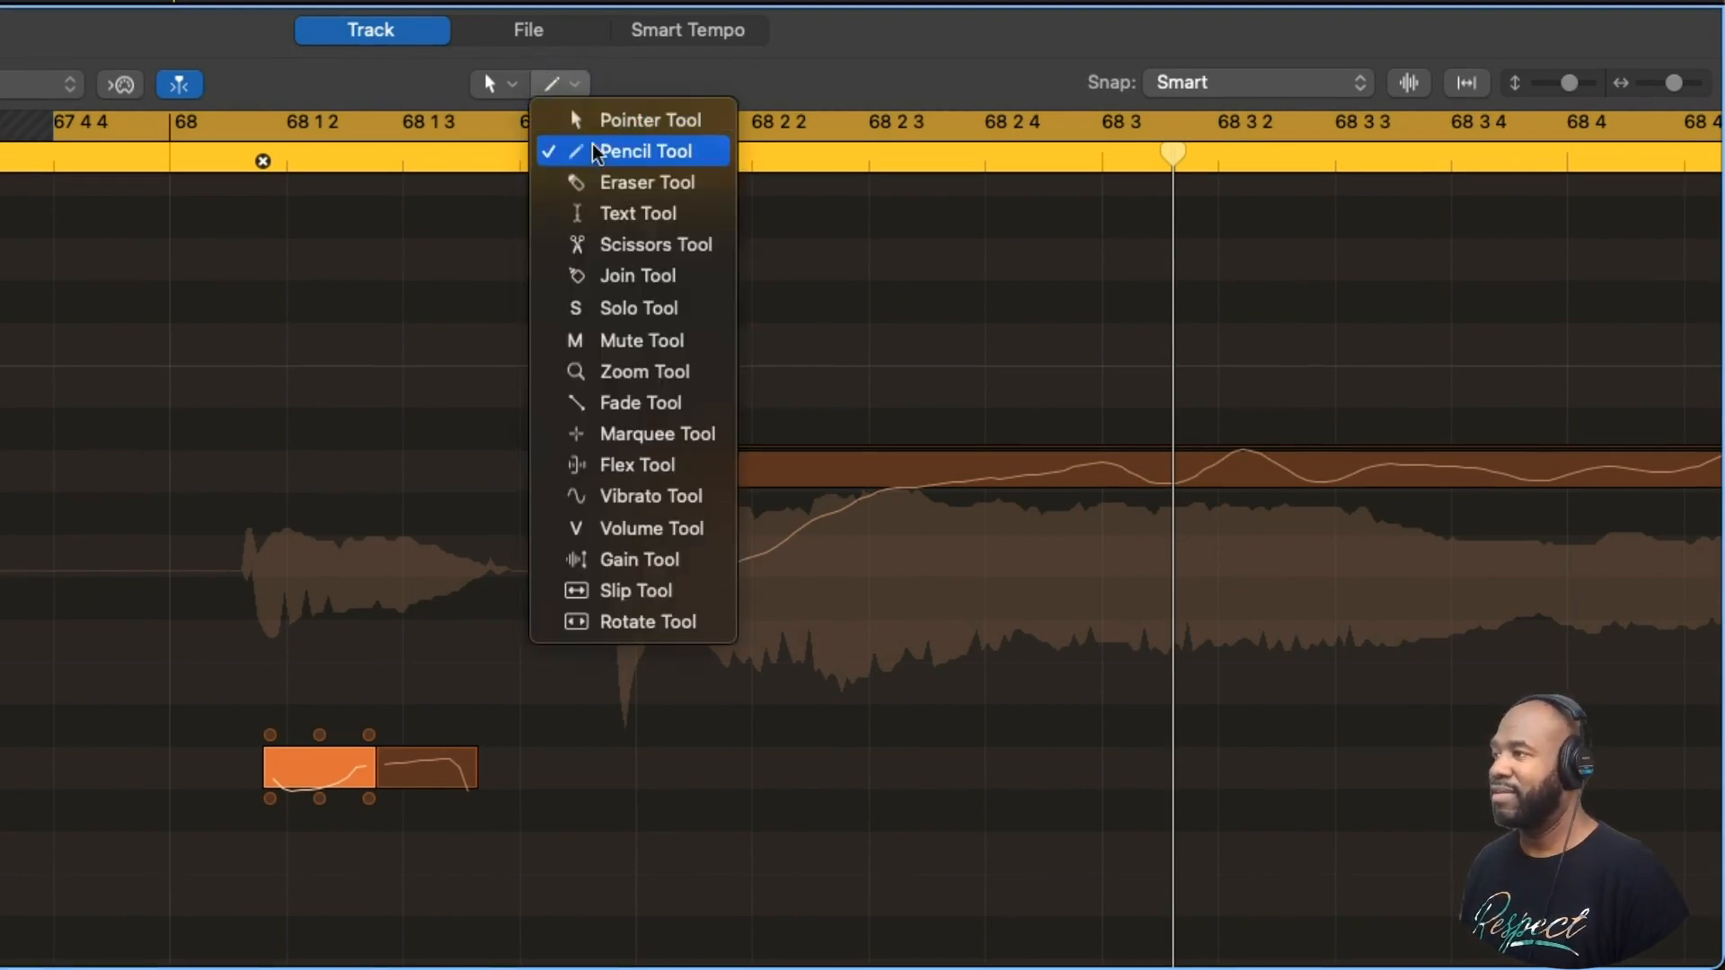
click(610, 245)
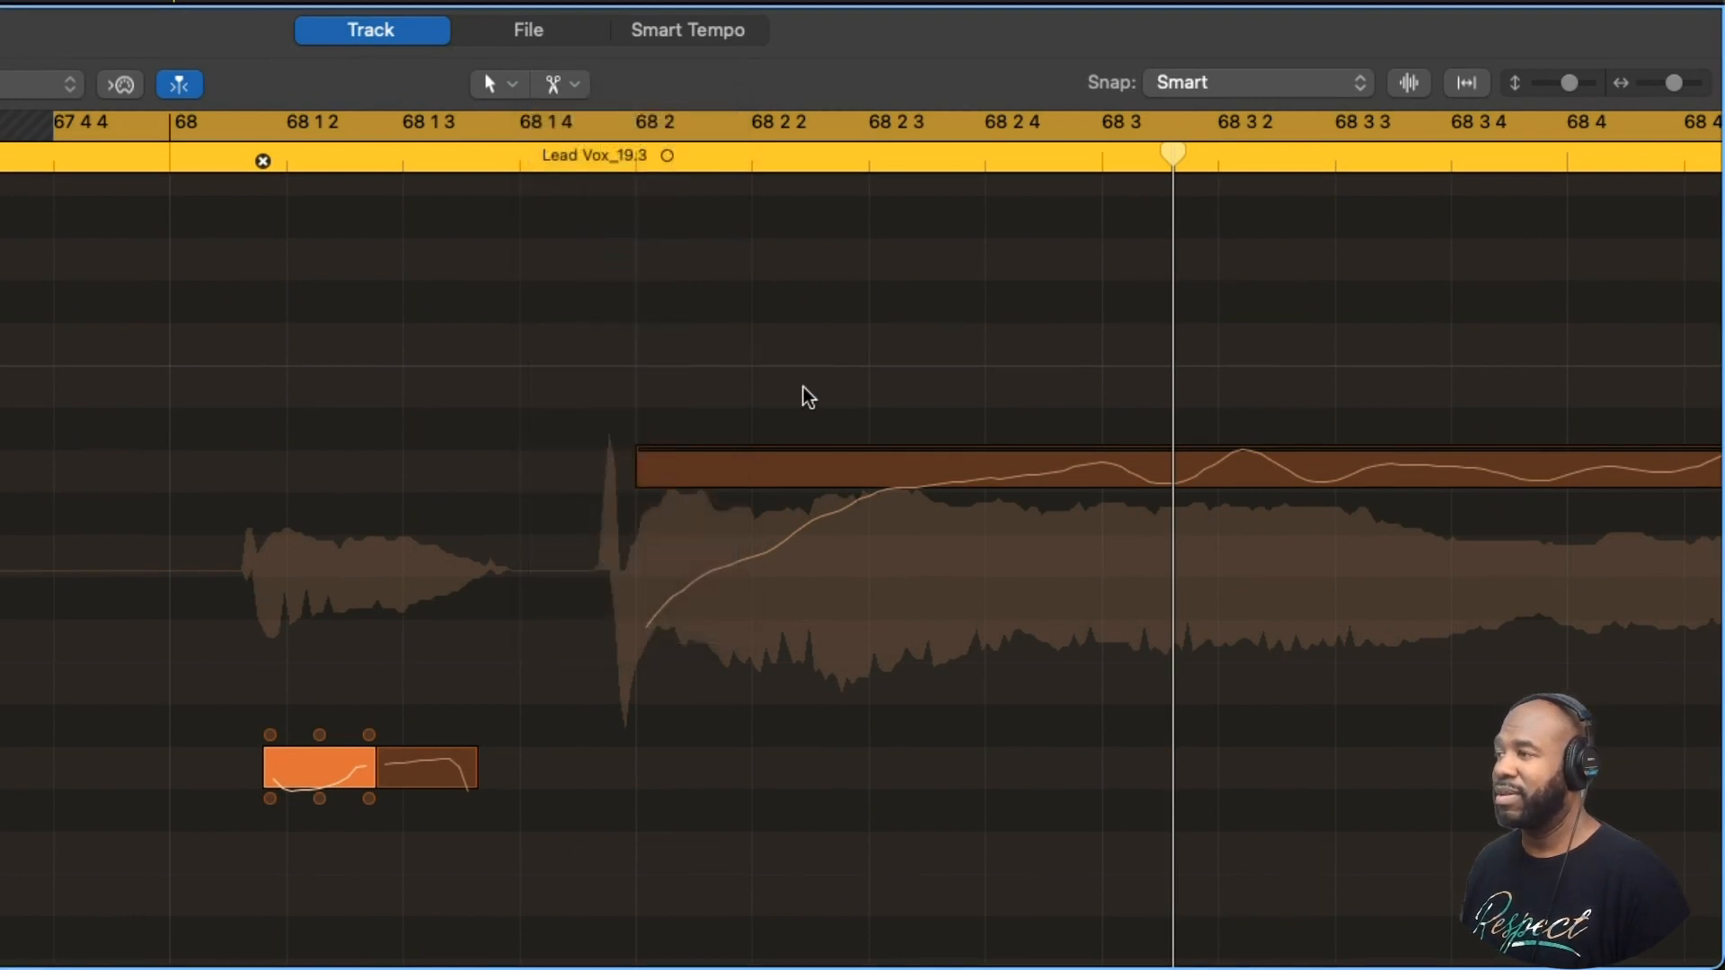
scroll(732, 471, right, 5)
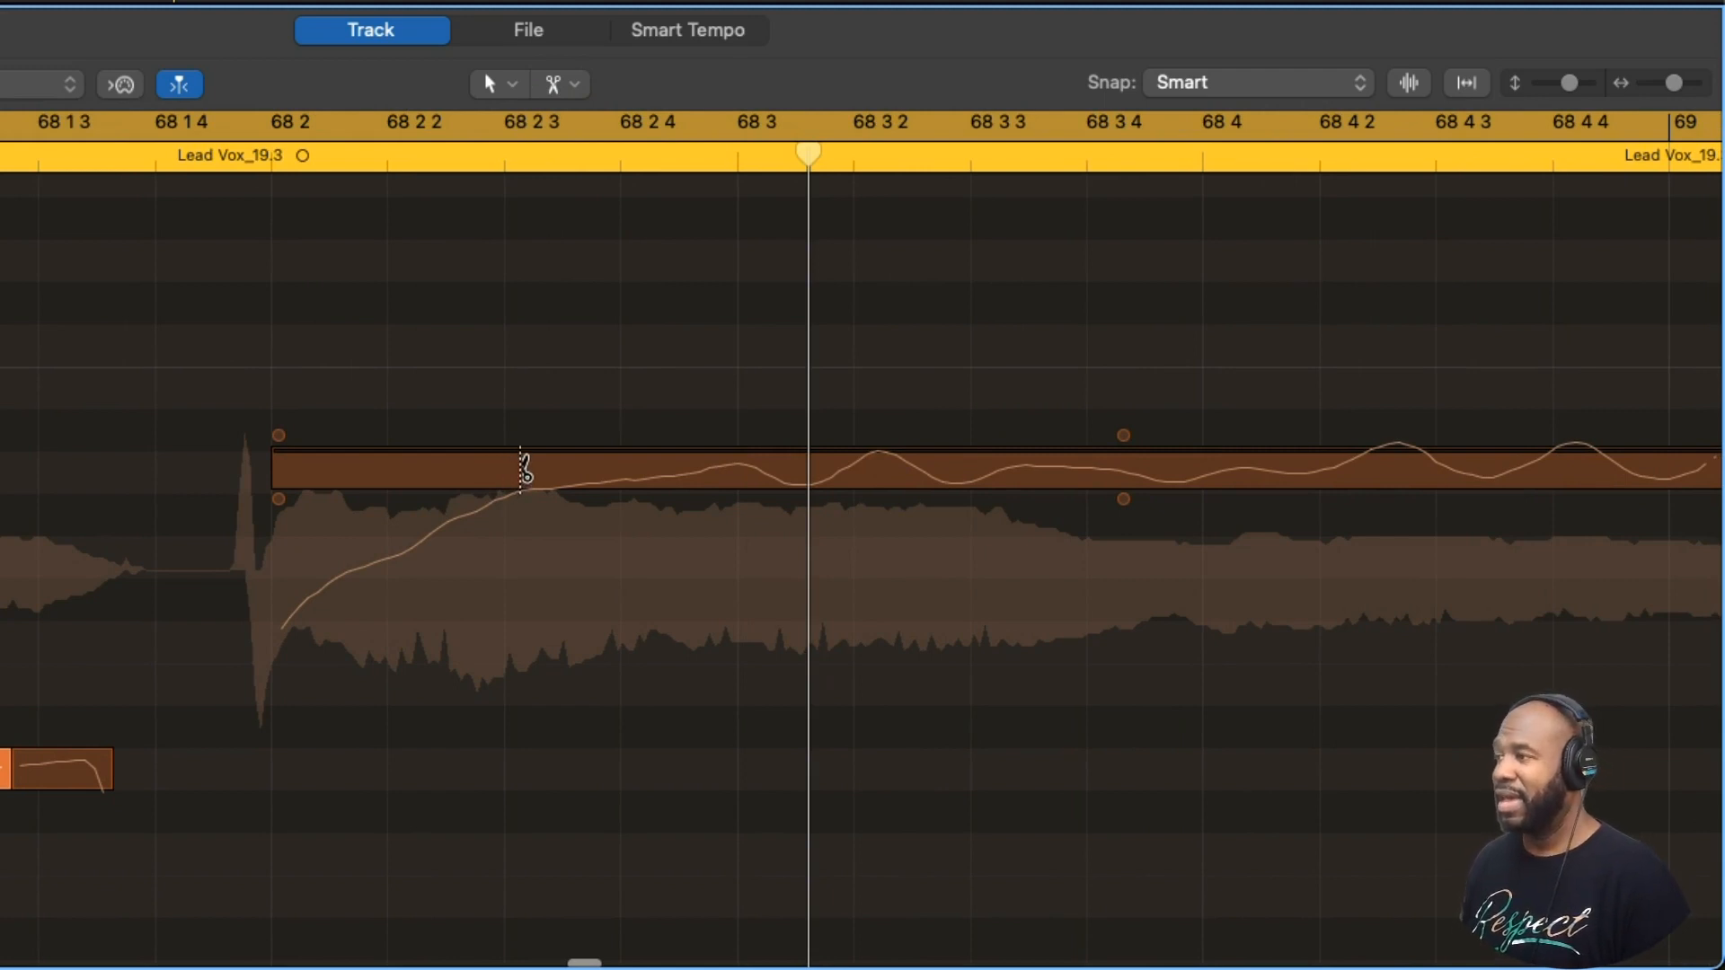
click(595, 467)
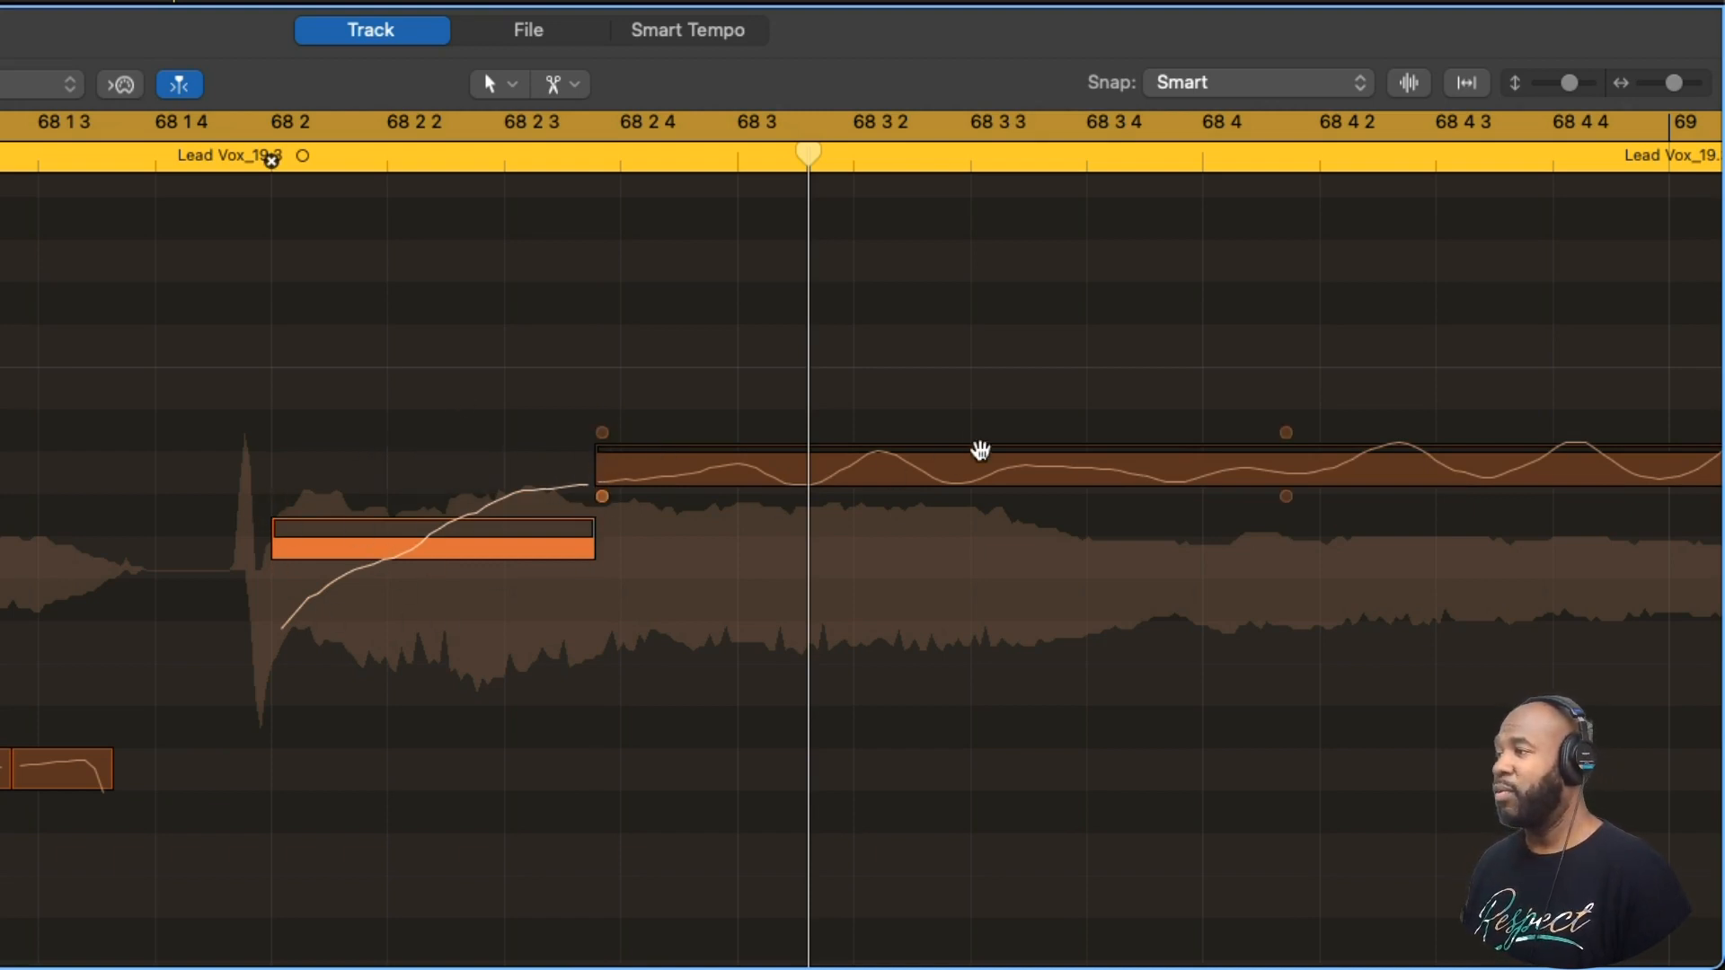
- Snap the long note after the bar 68 split and the two notes following it in bar 69 to perfect pitch
key(super+Left)
key(super+Left)
key(super+Left)
key(super+Left)
key(super+Left)
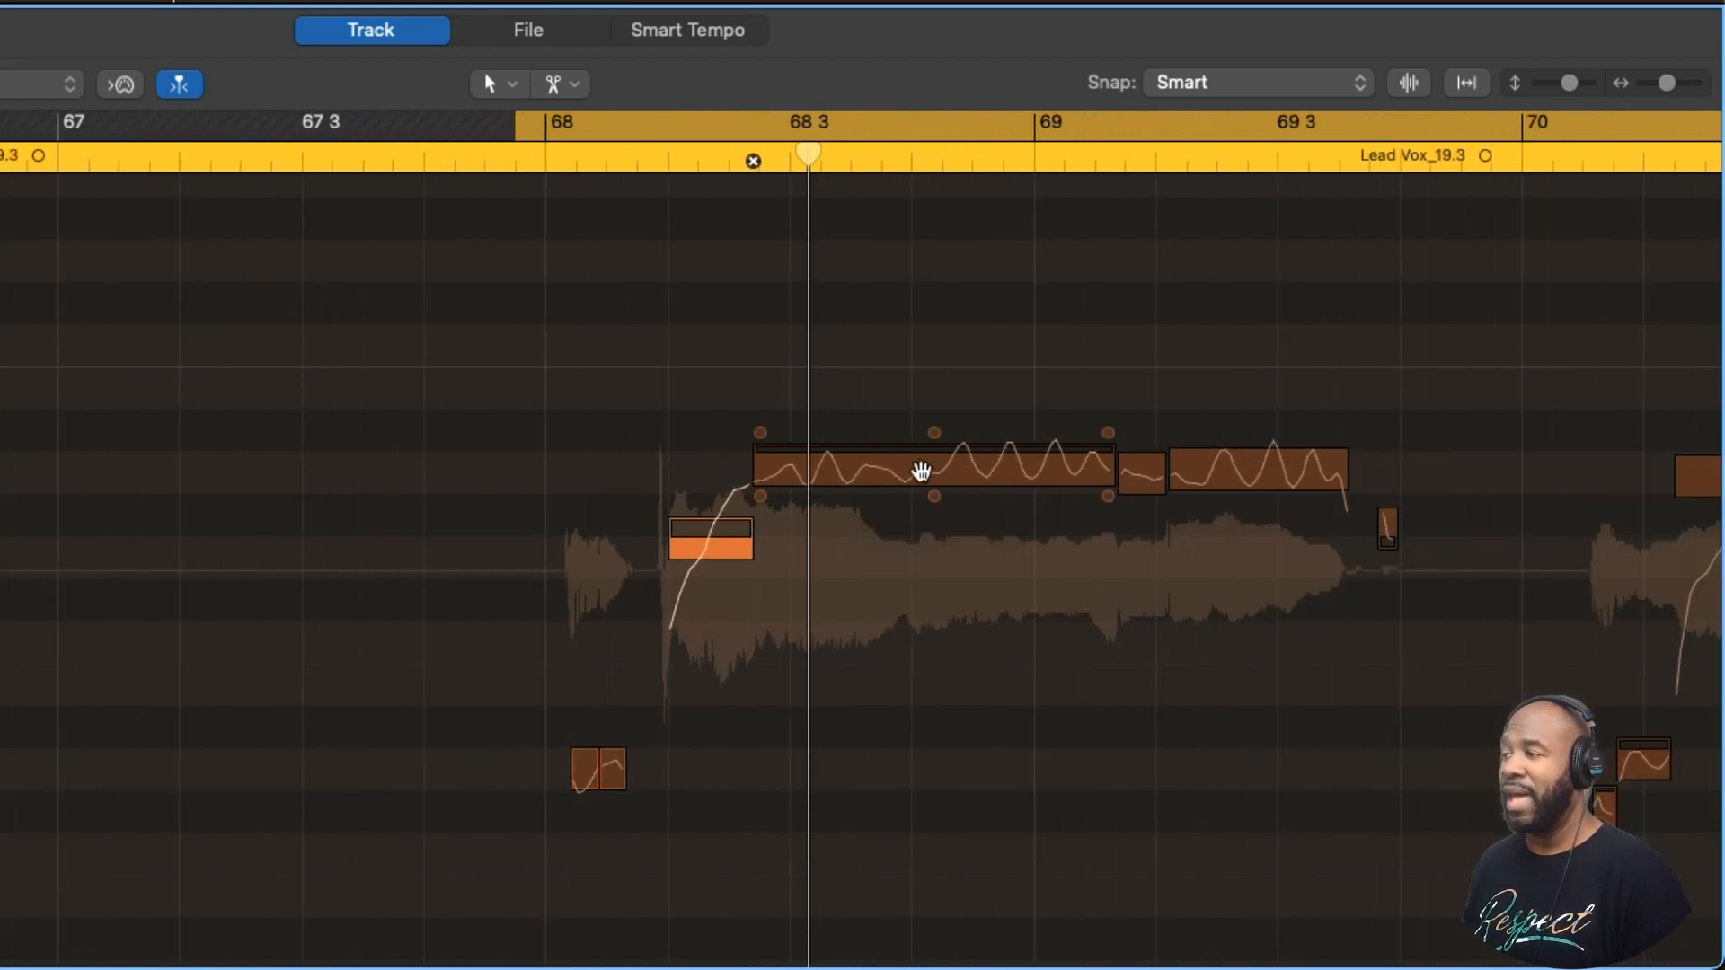
click(921, 471)
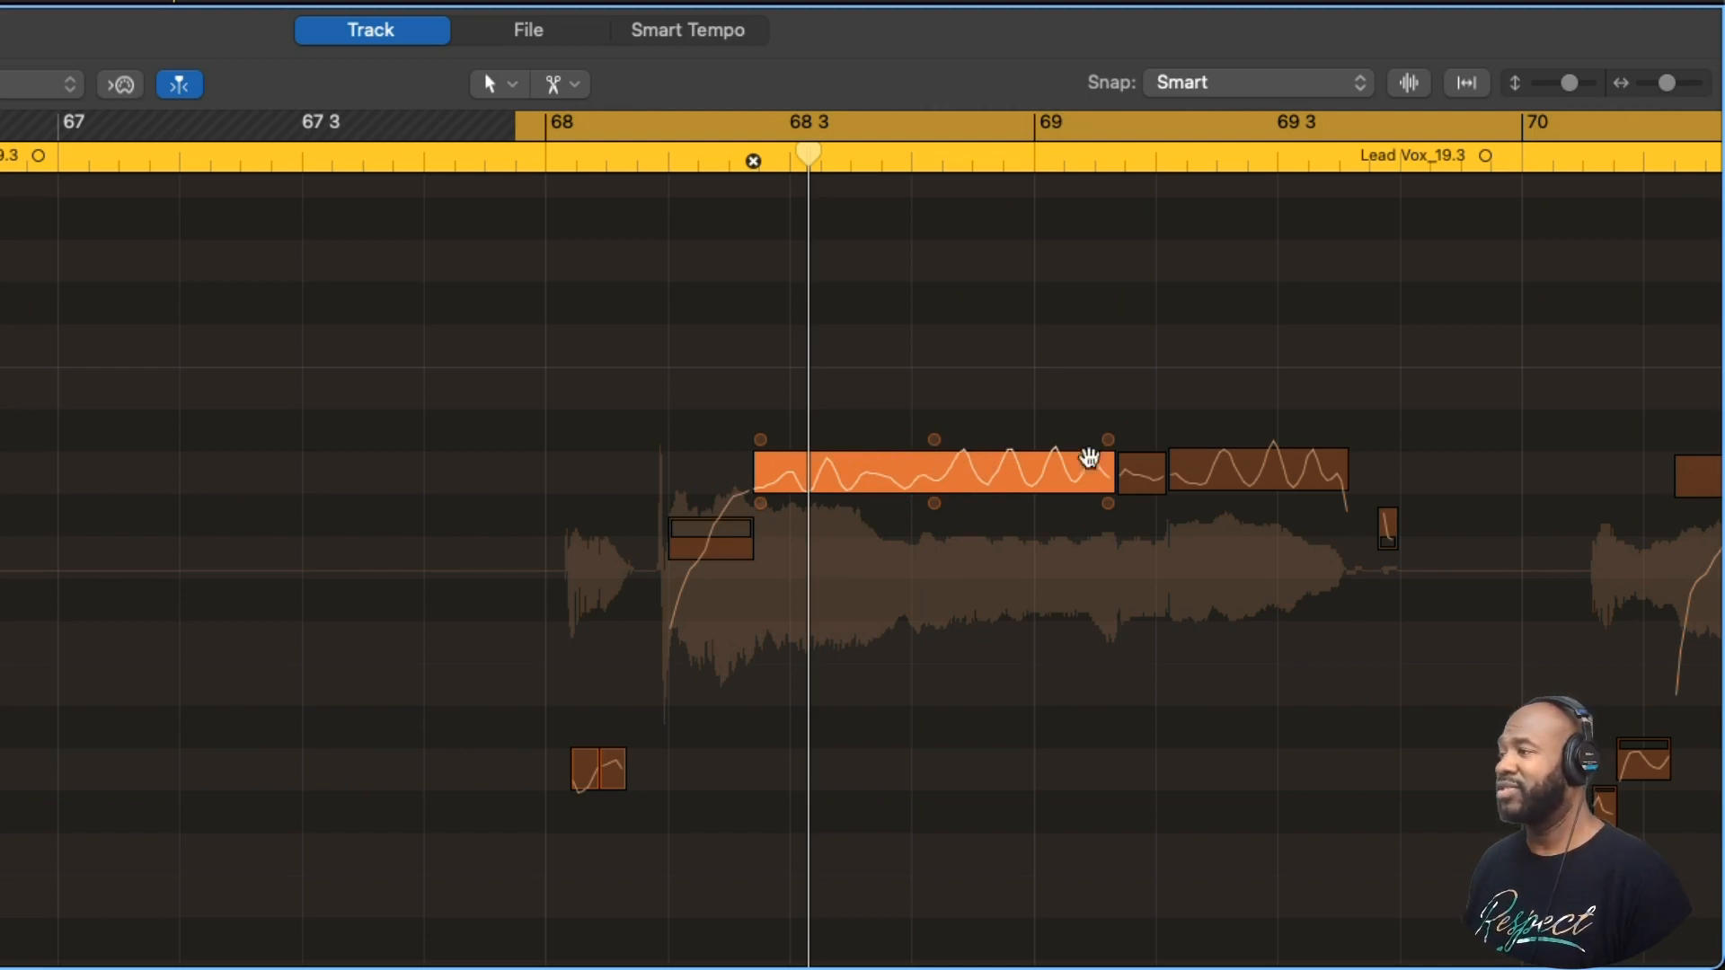
click(1135, 479)
click(1224, 470)
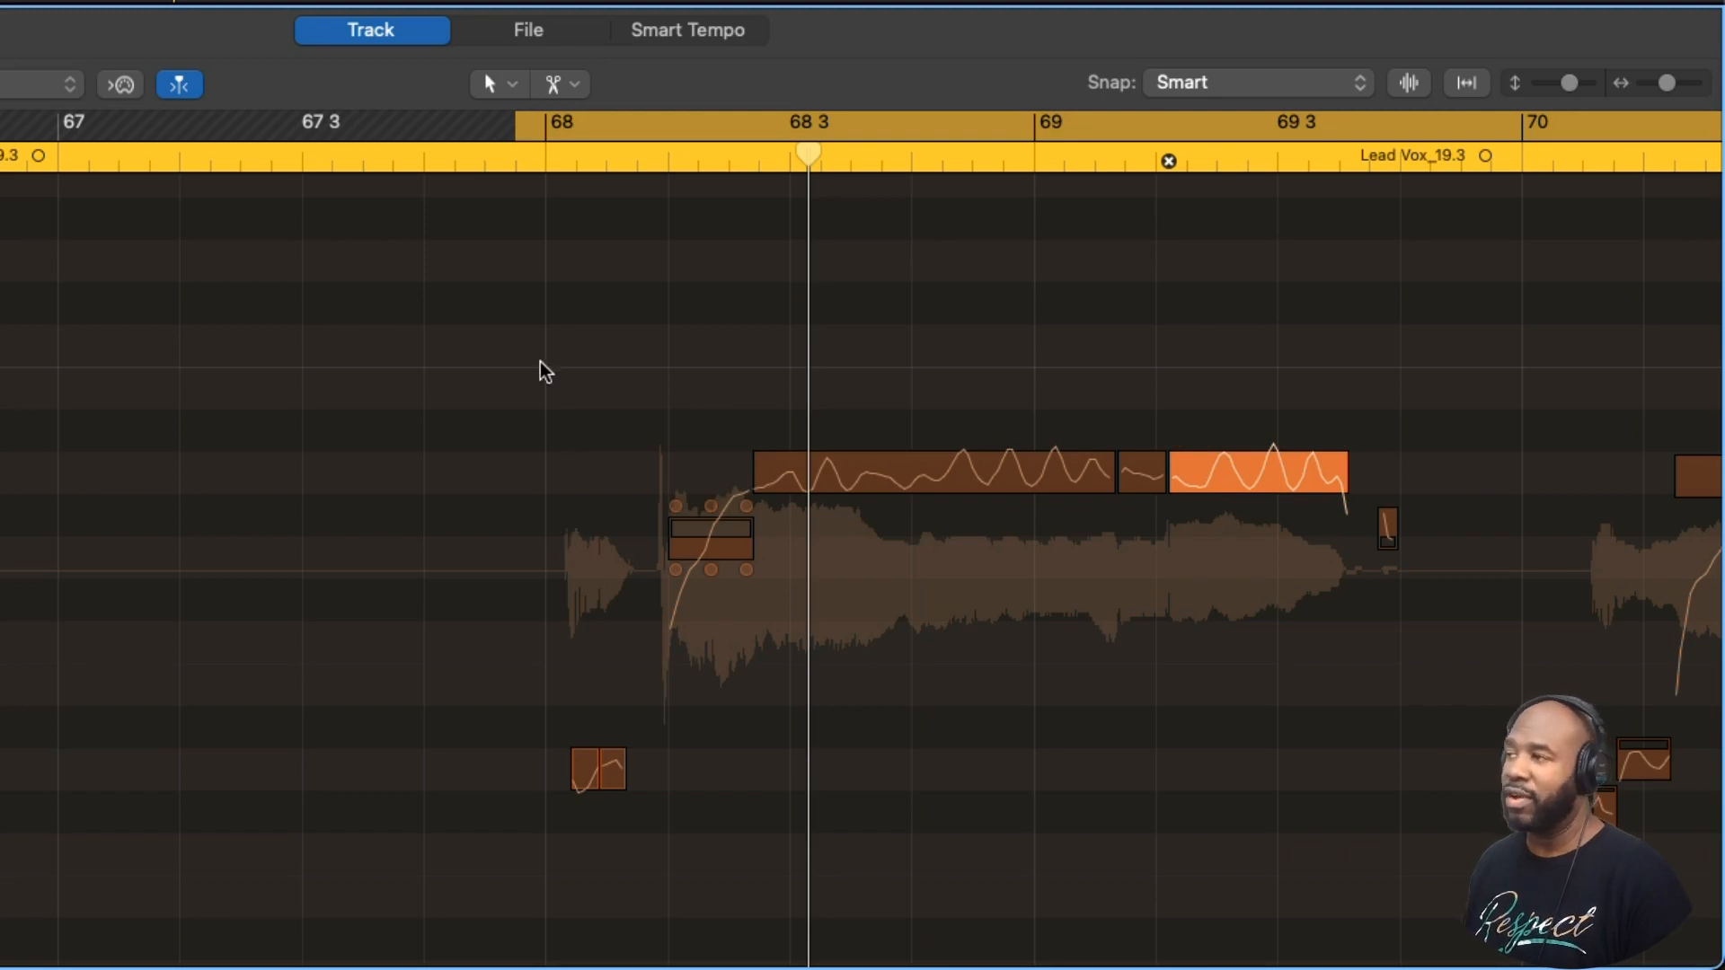
- Play bars 68 and 69 to check how the split onset glides into the tuned long note
key(space)
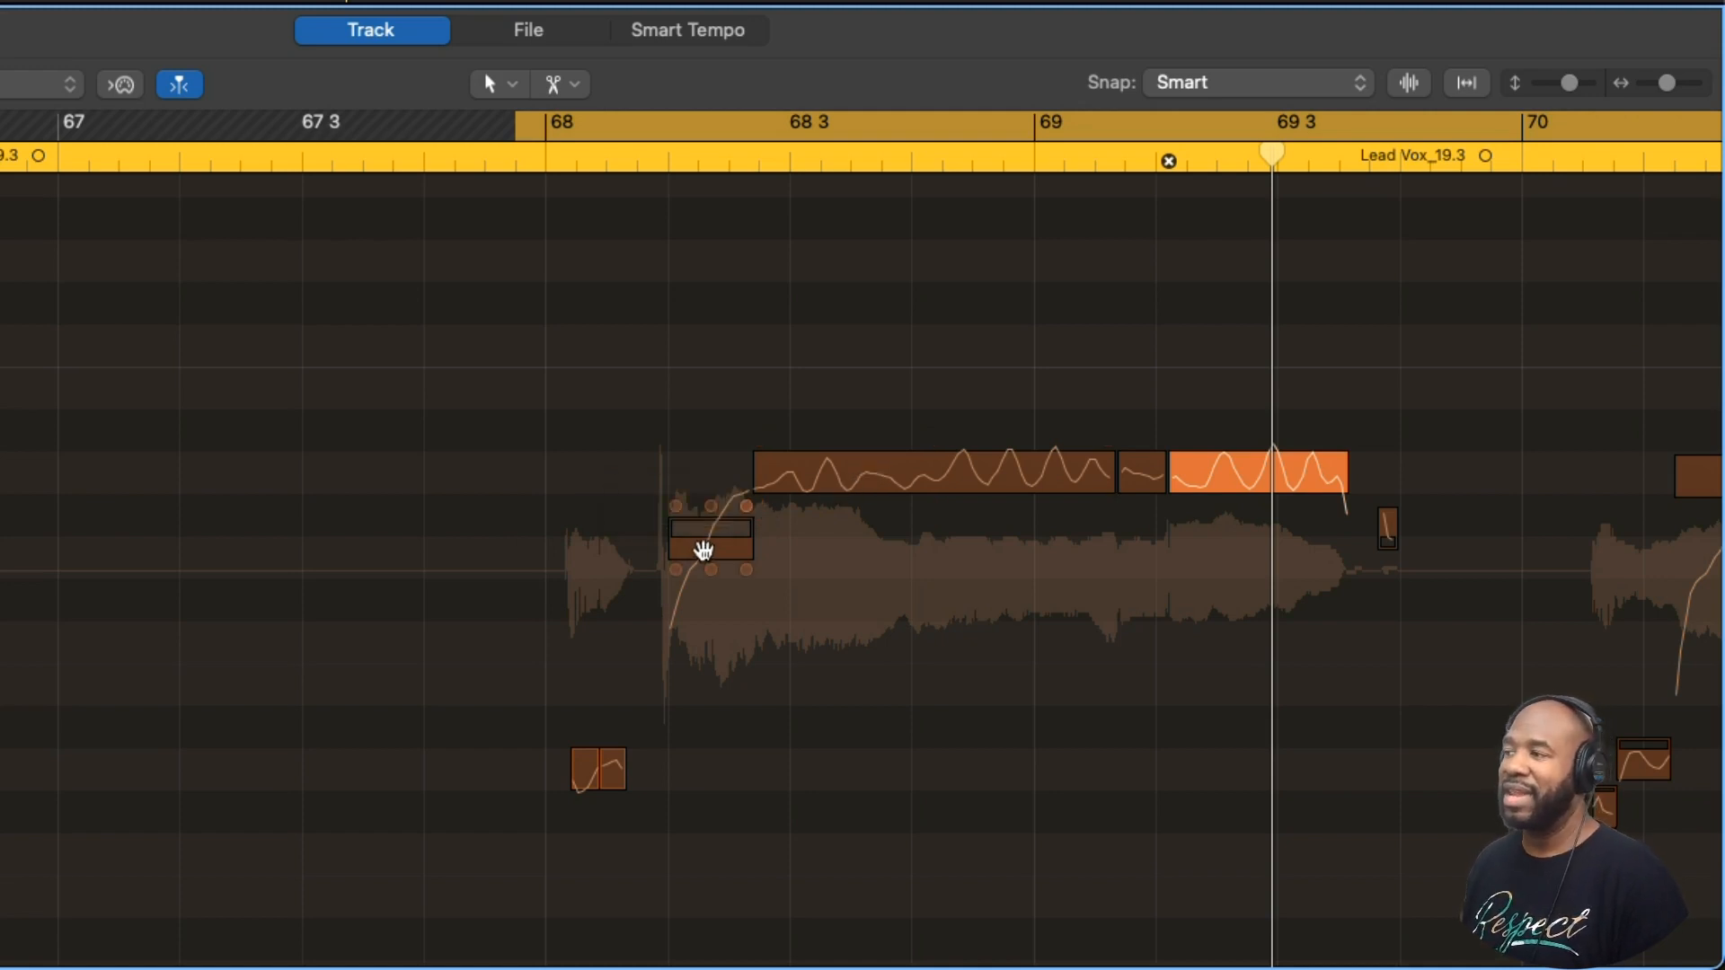
mouse_move(761, 476)
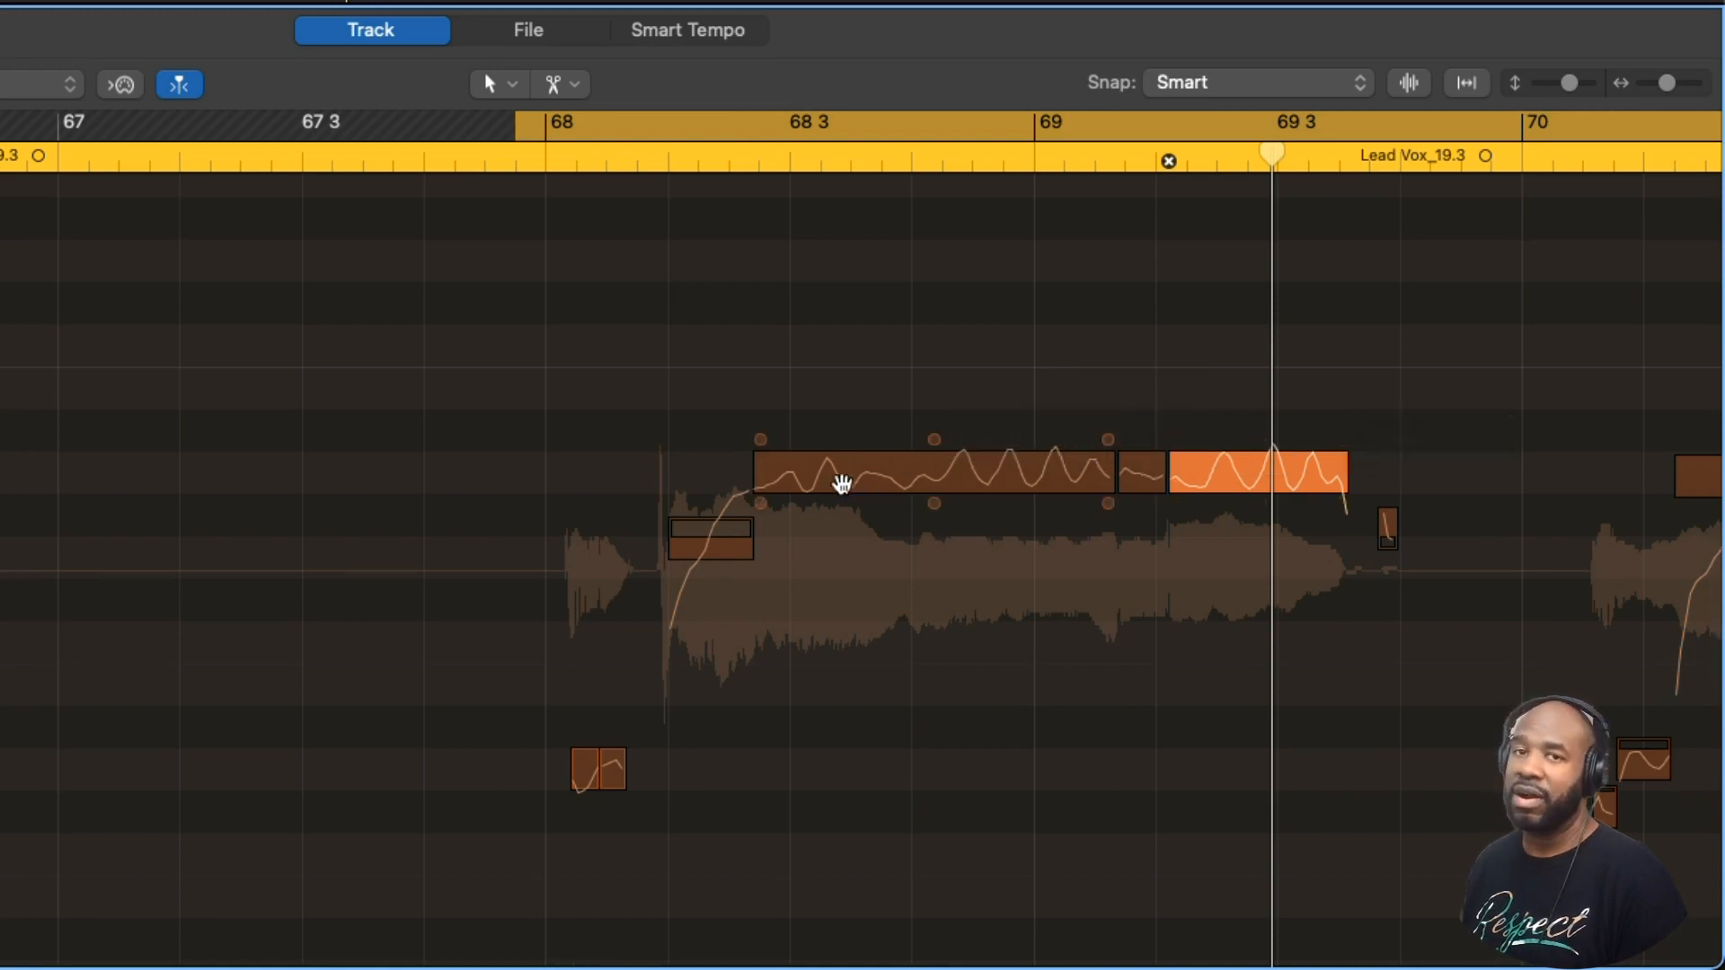
key(space)
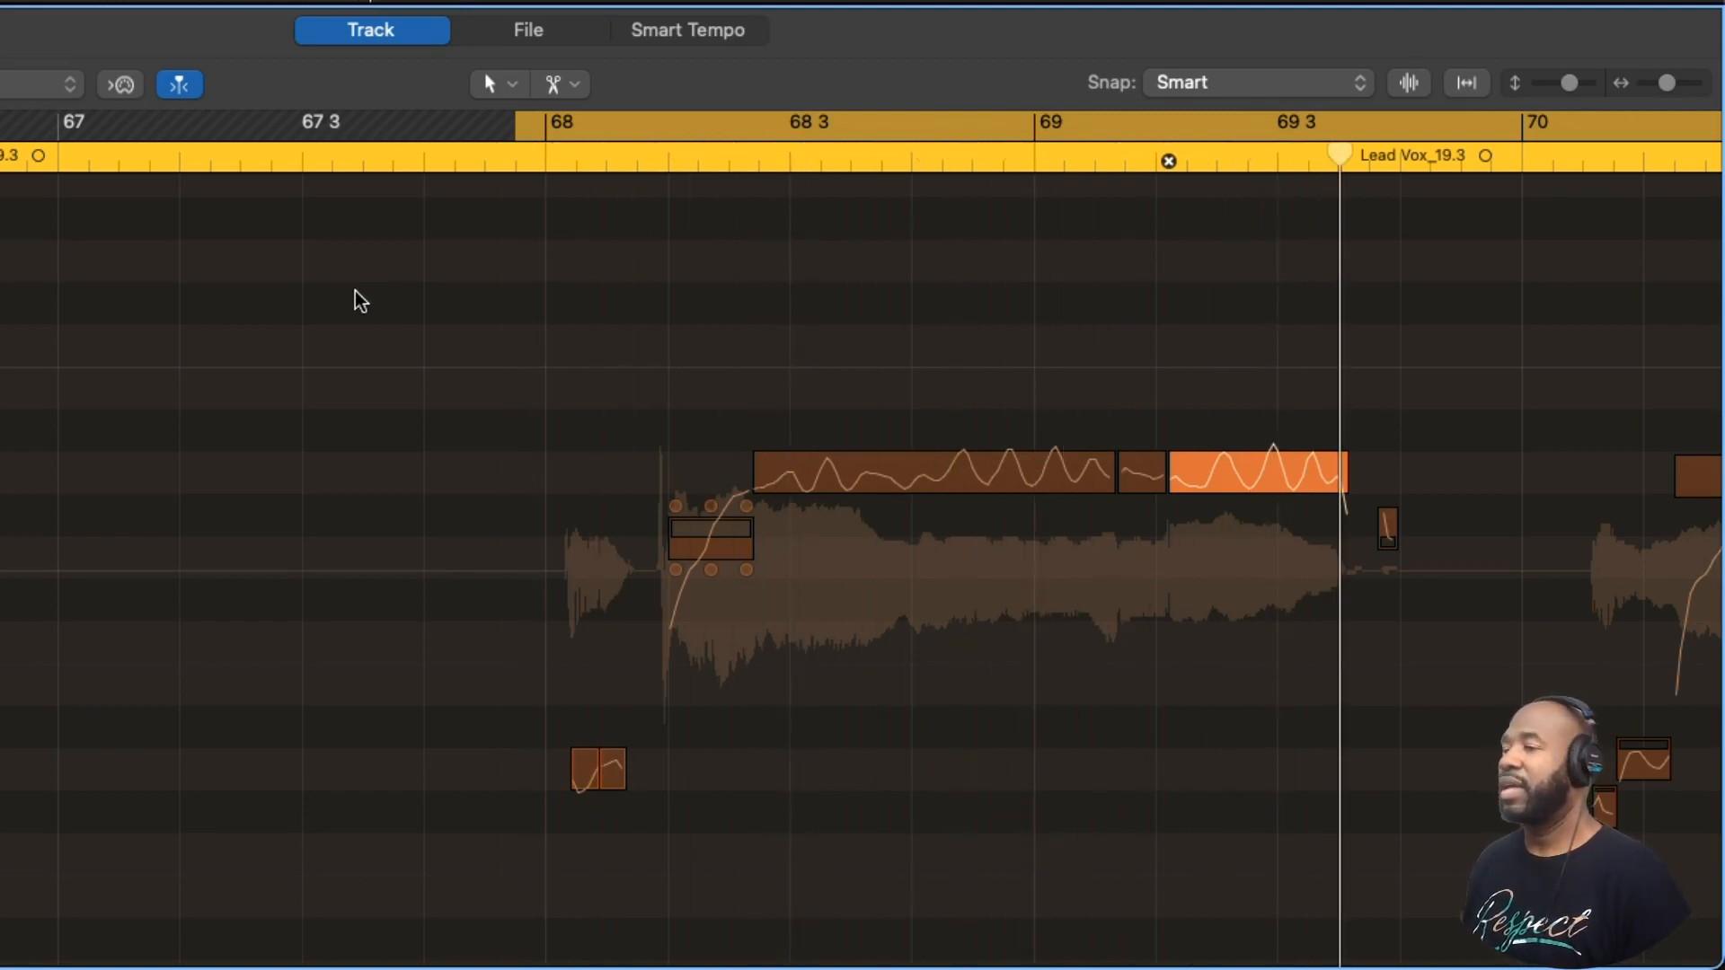
- Snap the second short note in bar 70, the long note after it and the high note in bar 71 to perfect pitch
scroll(360, 301, right, 10)
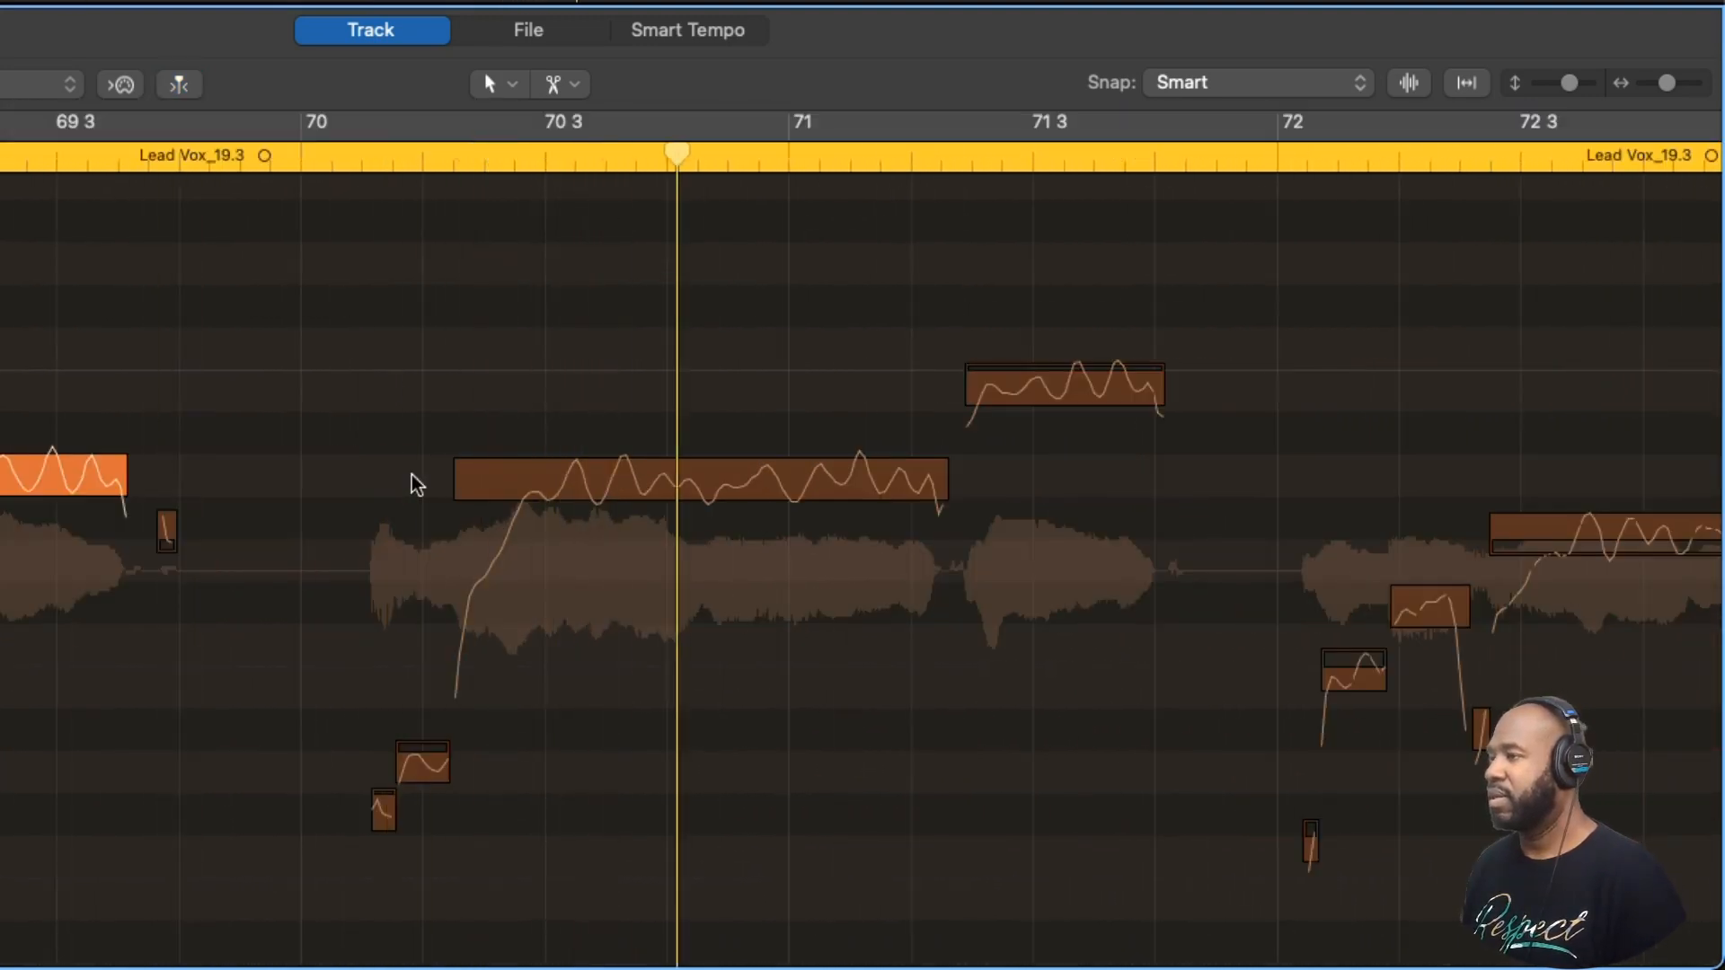
click(424, 765)
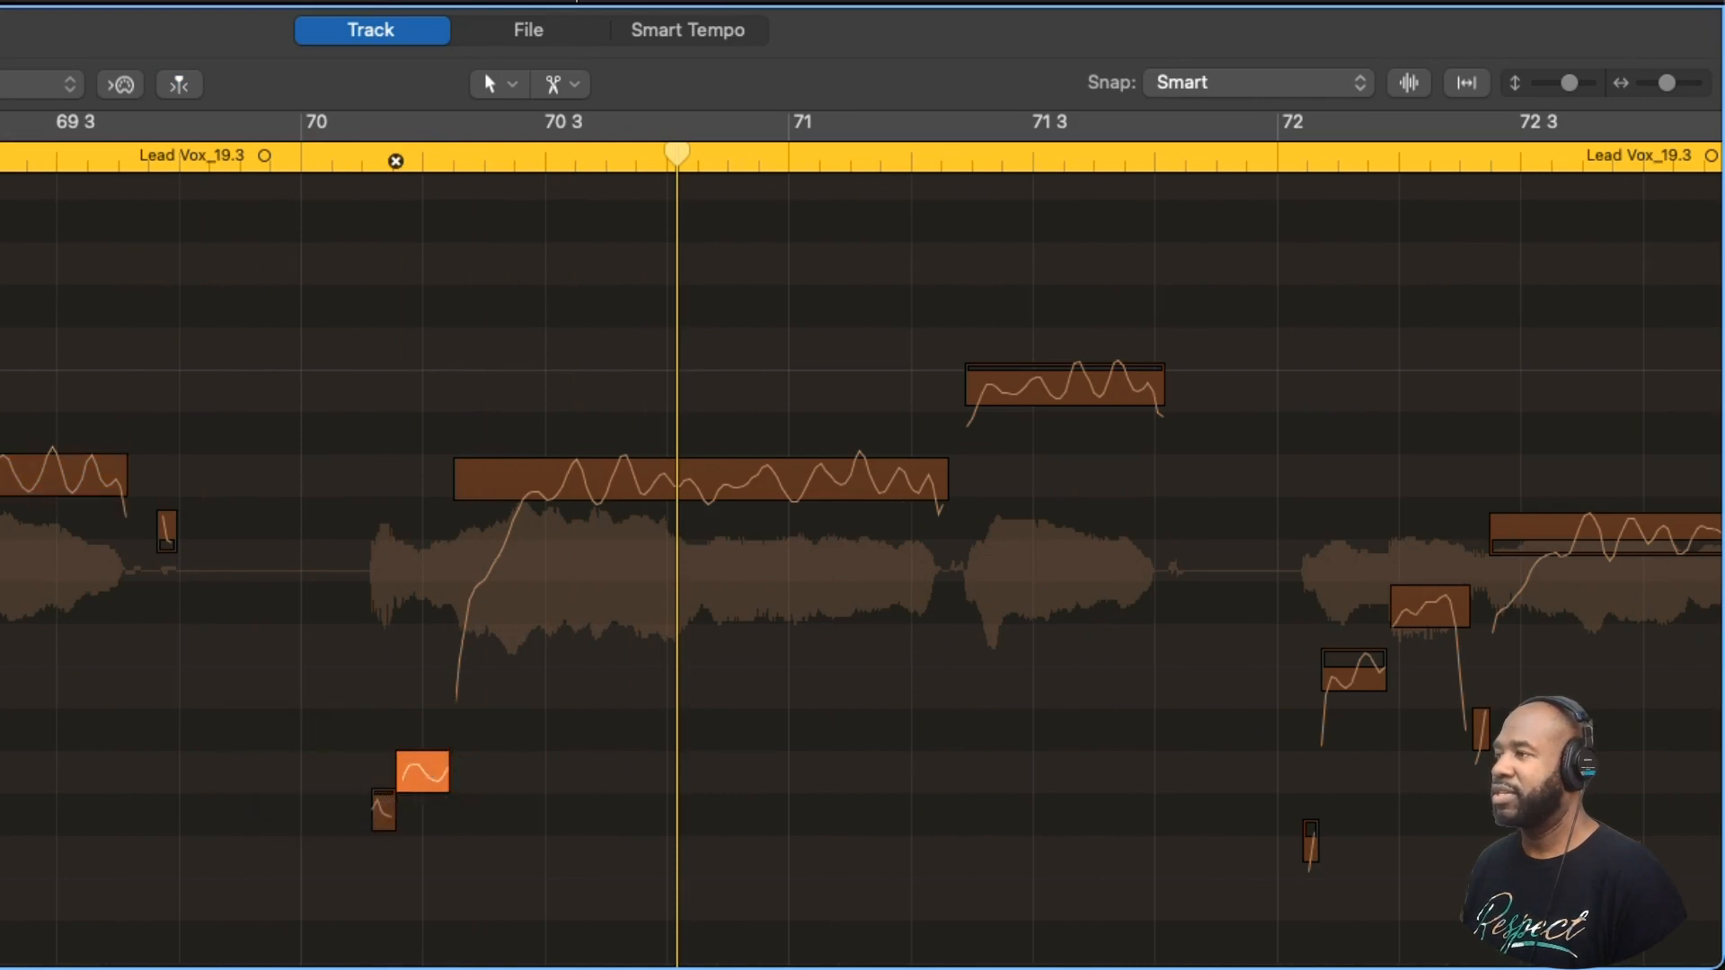
click(43, 146)
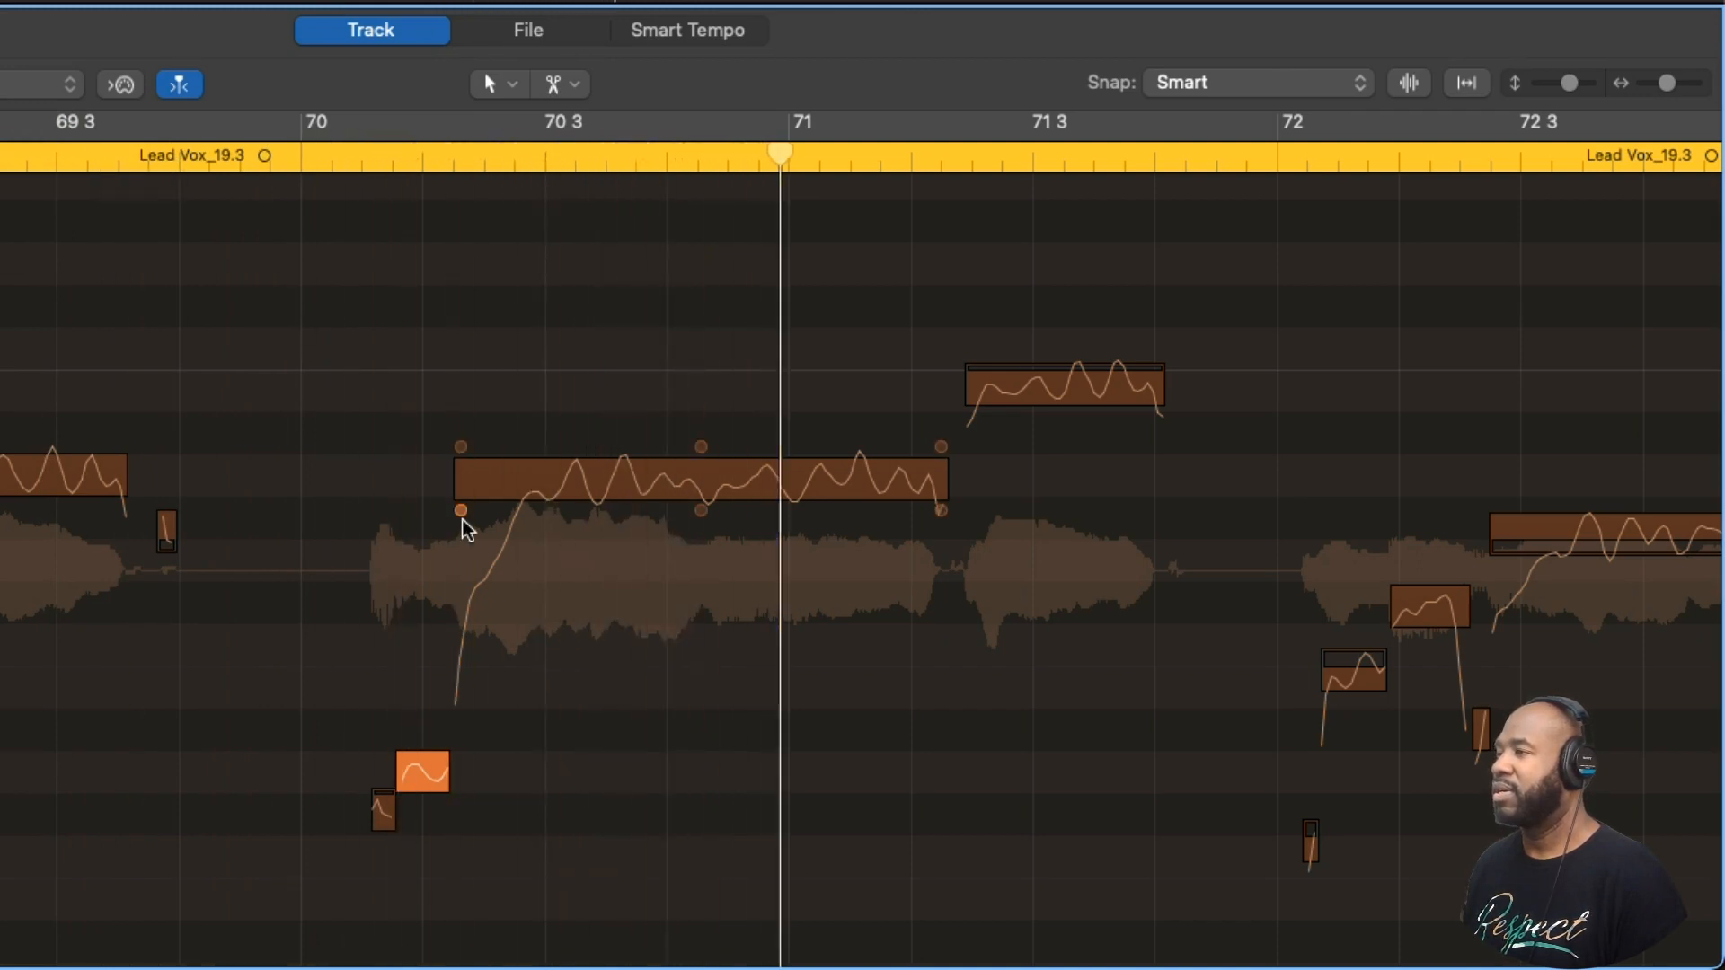
click(712, 483)
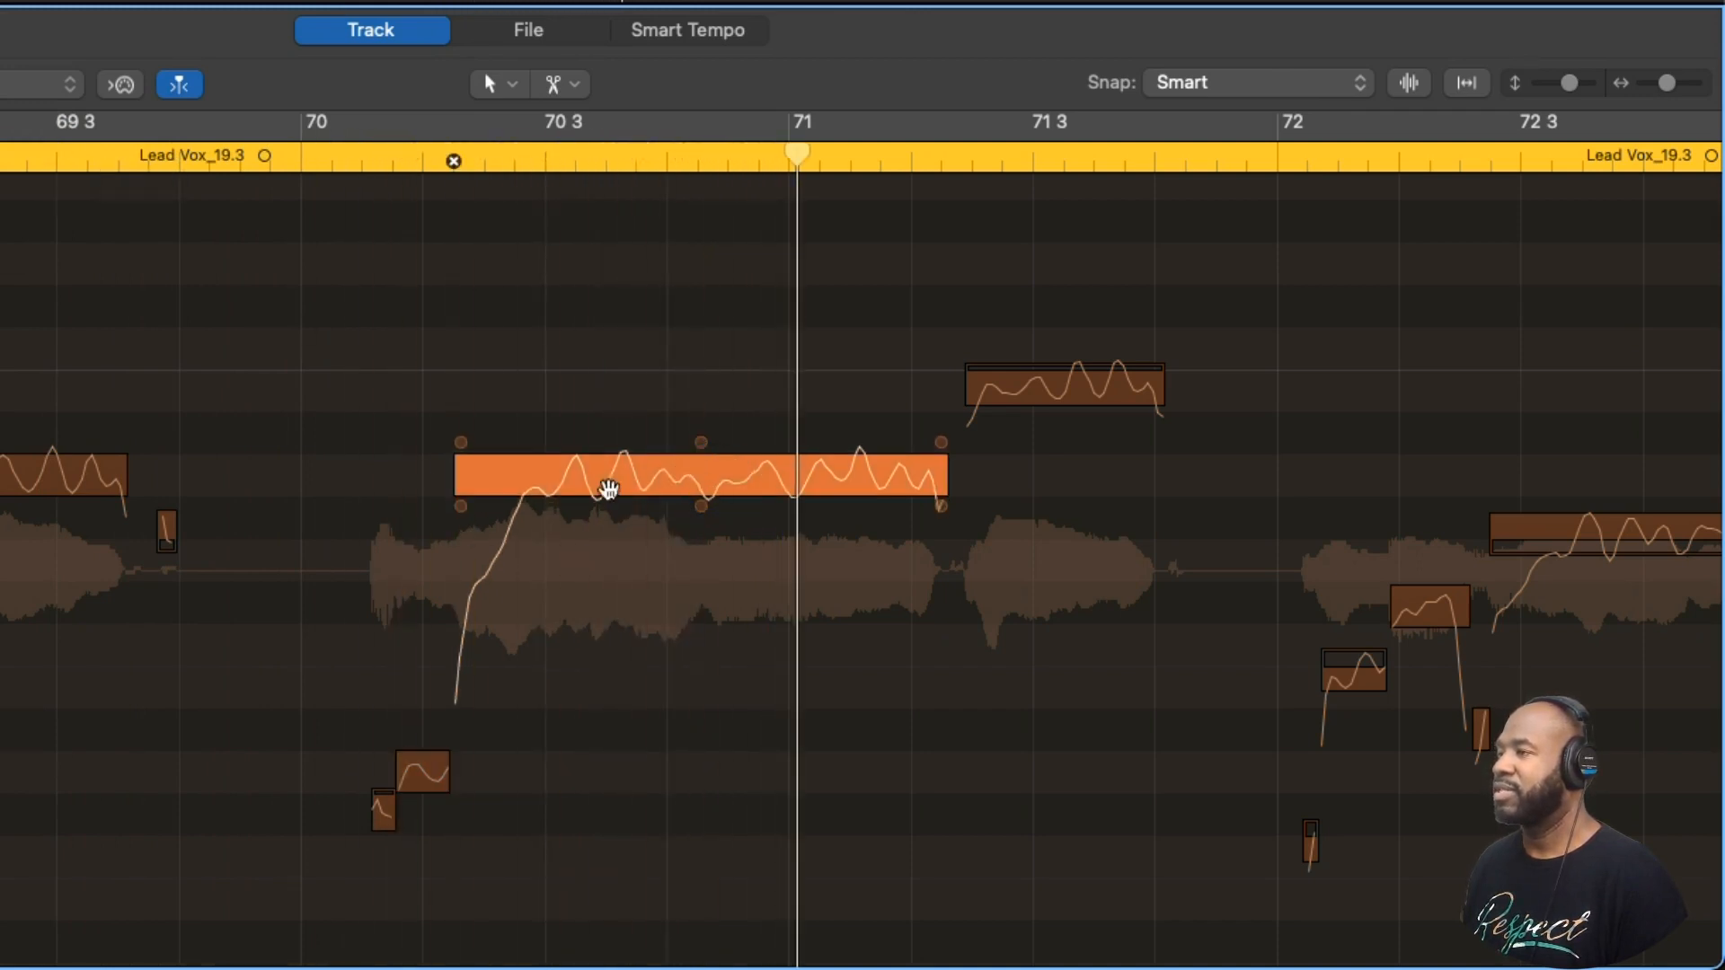
click(154, 148)
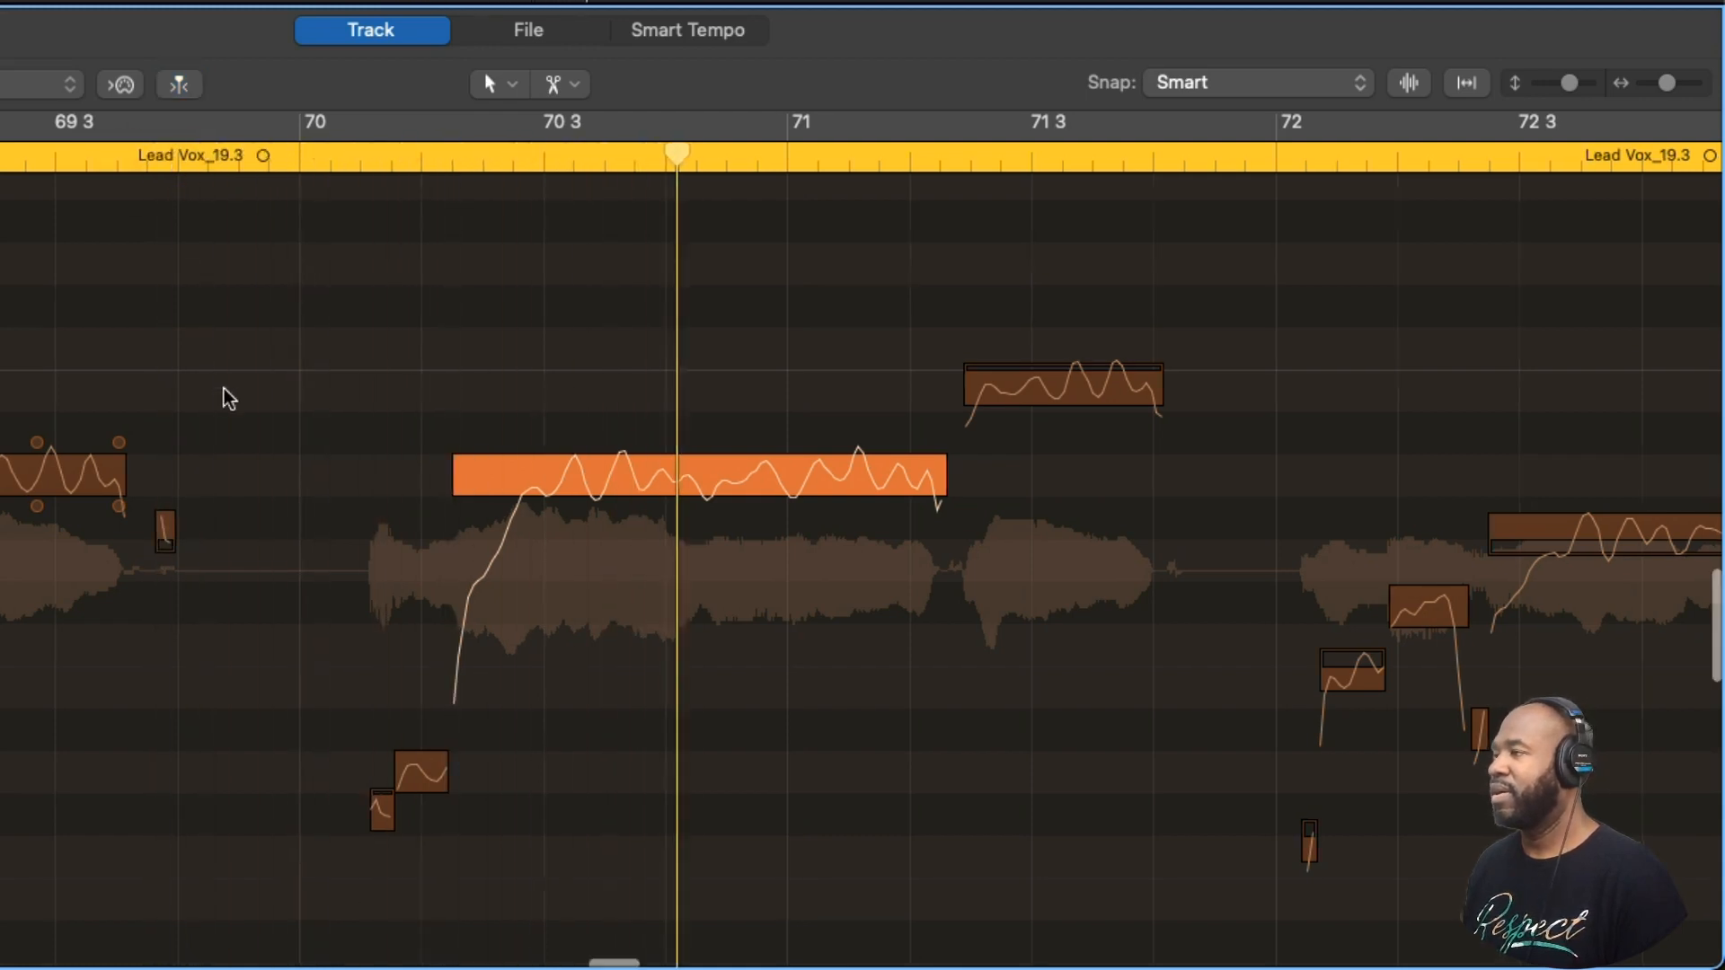
scroll(224, 396, right, 5)
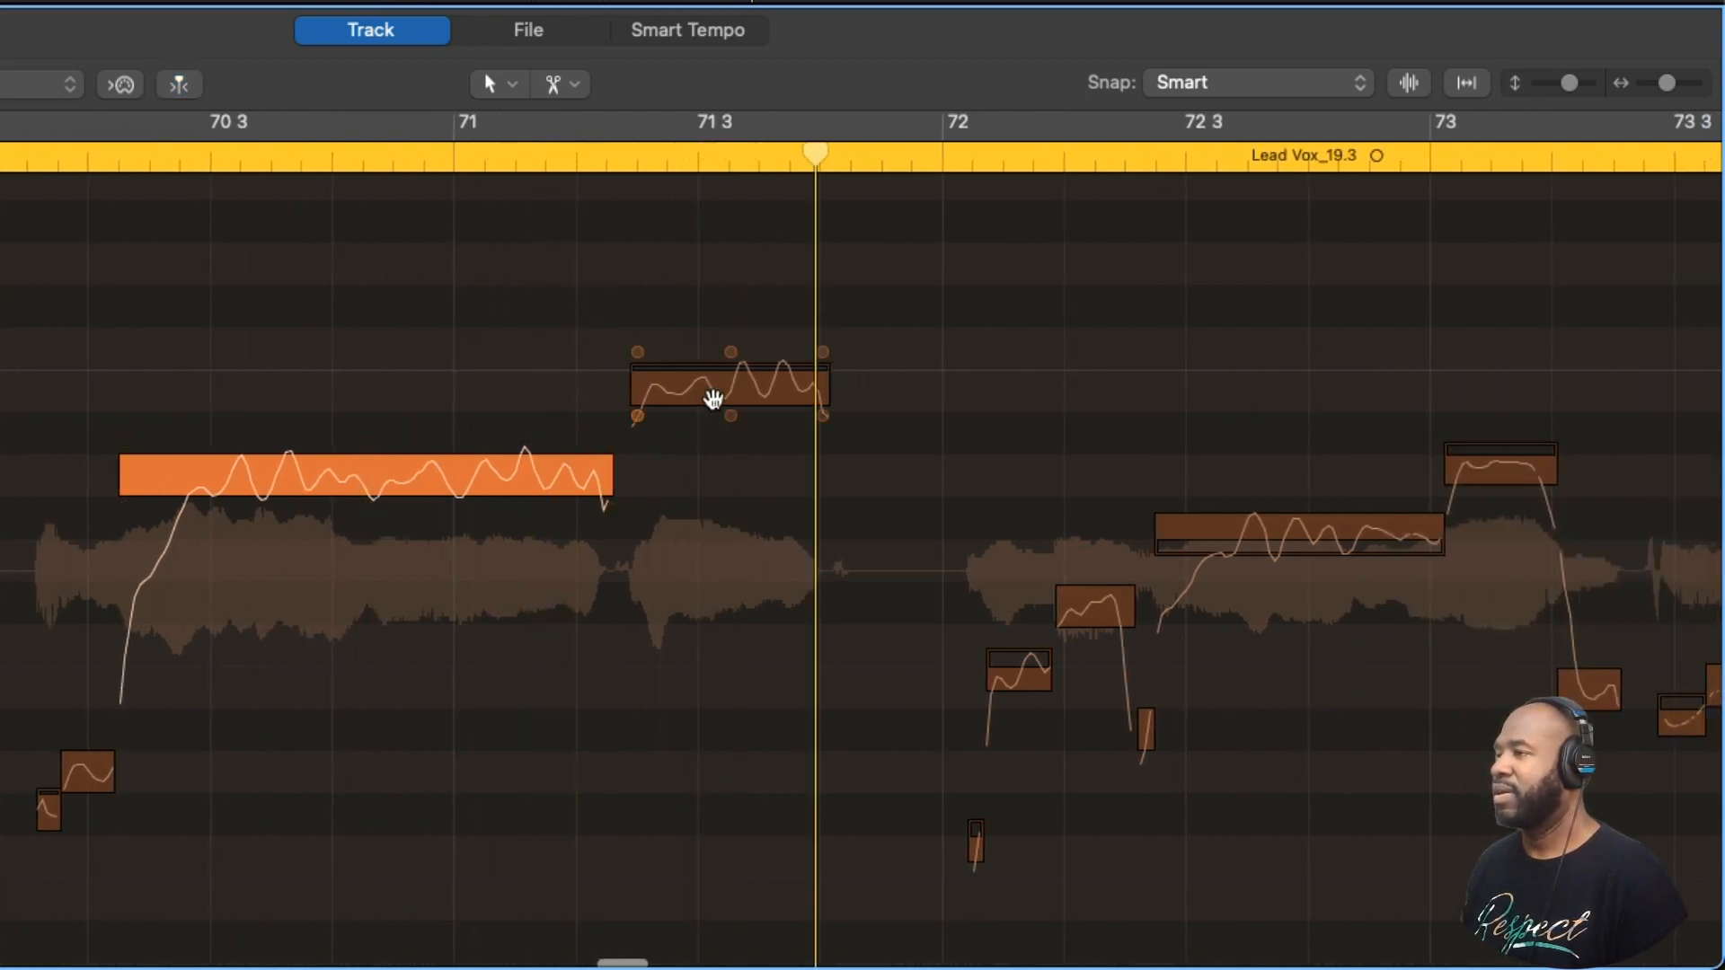
mouse_move(733, 364)
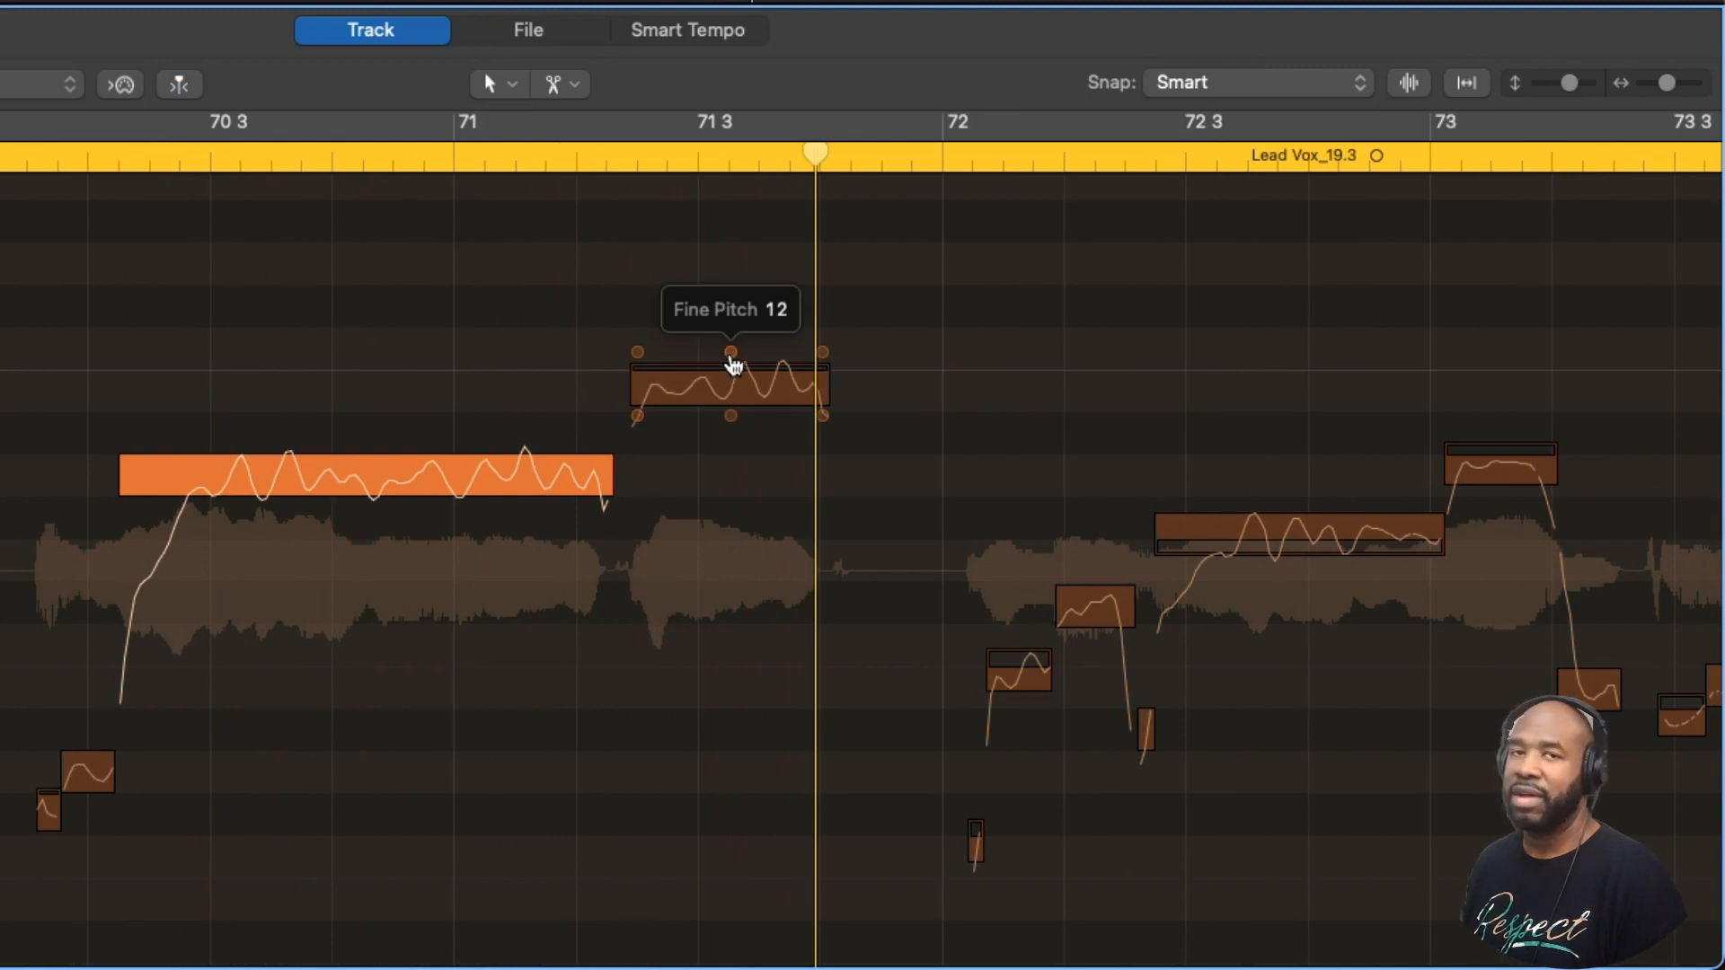
click(733, 388)
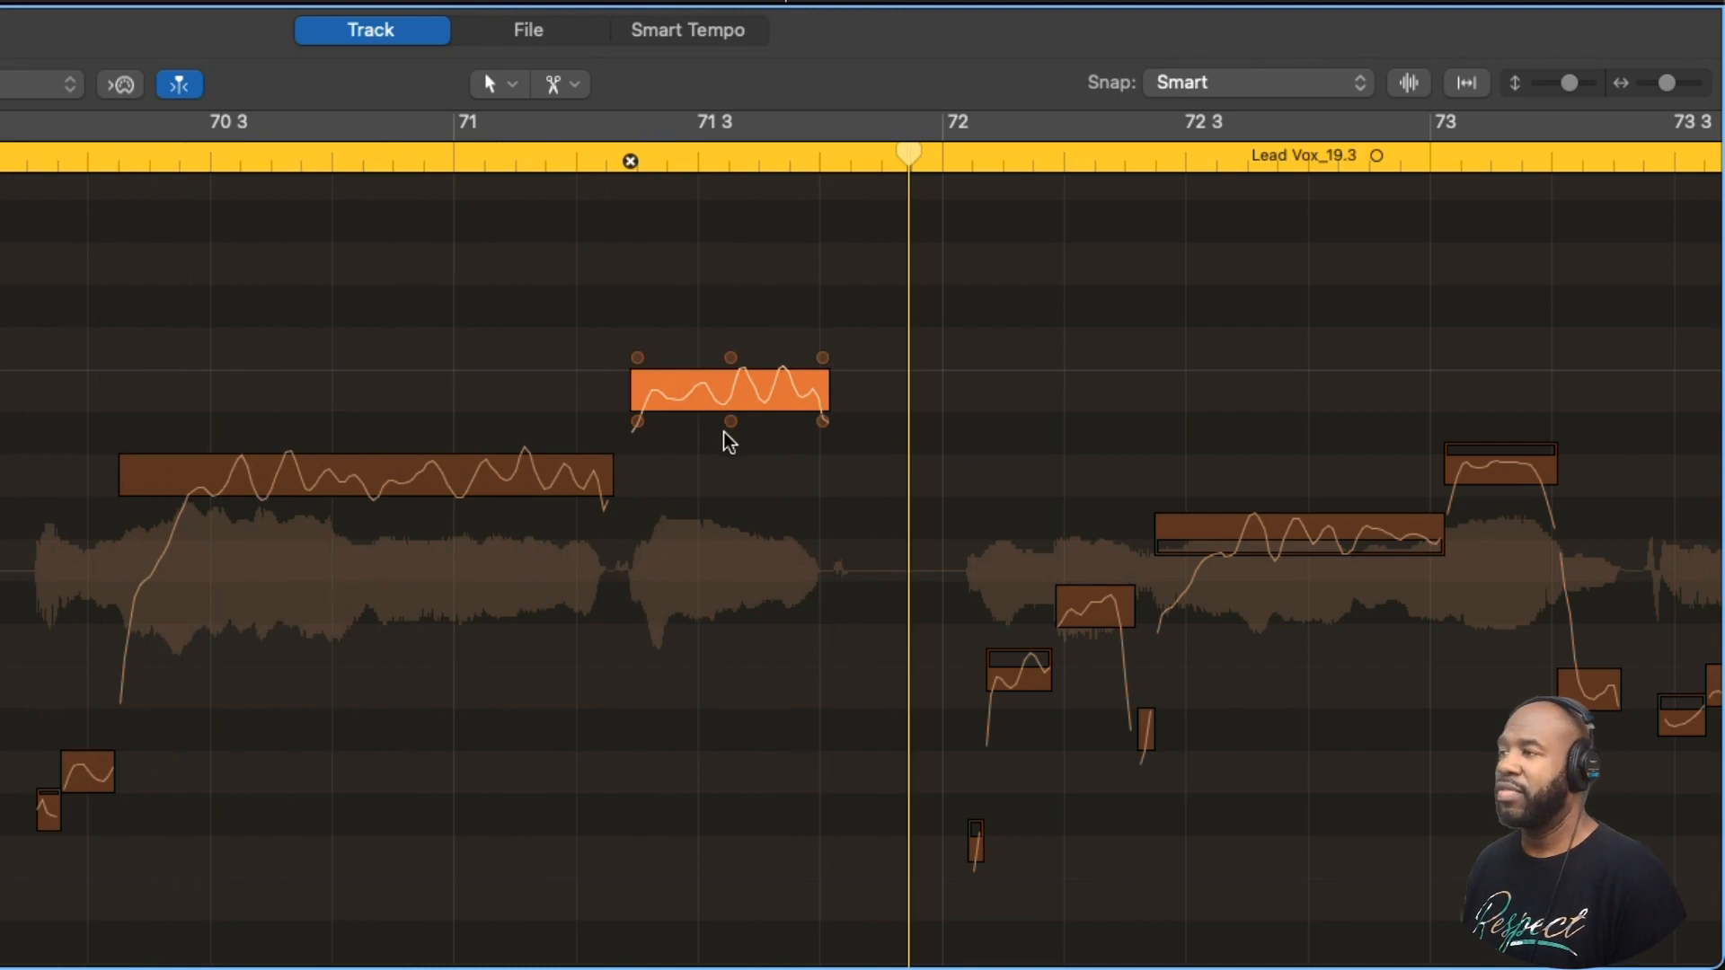
mouse_move(366, 508)
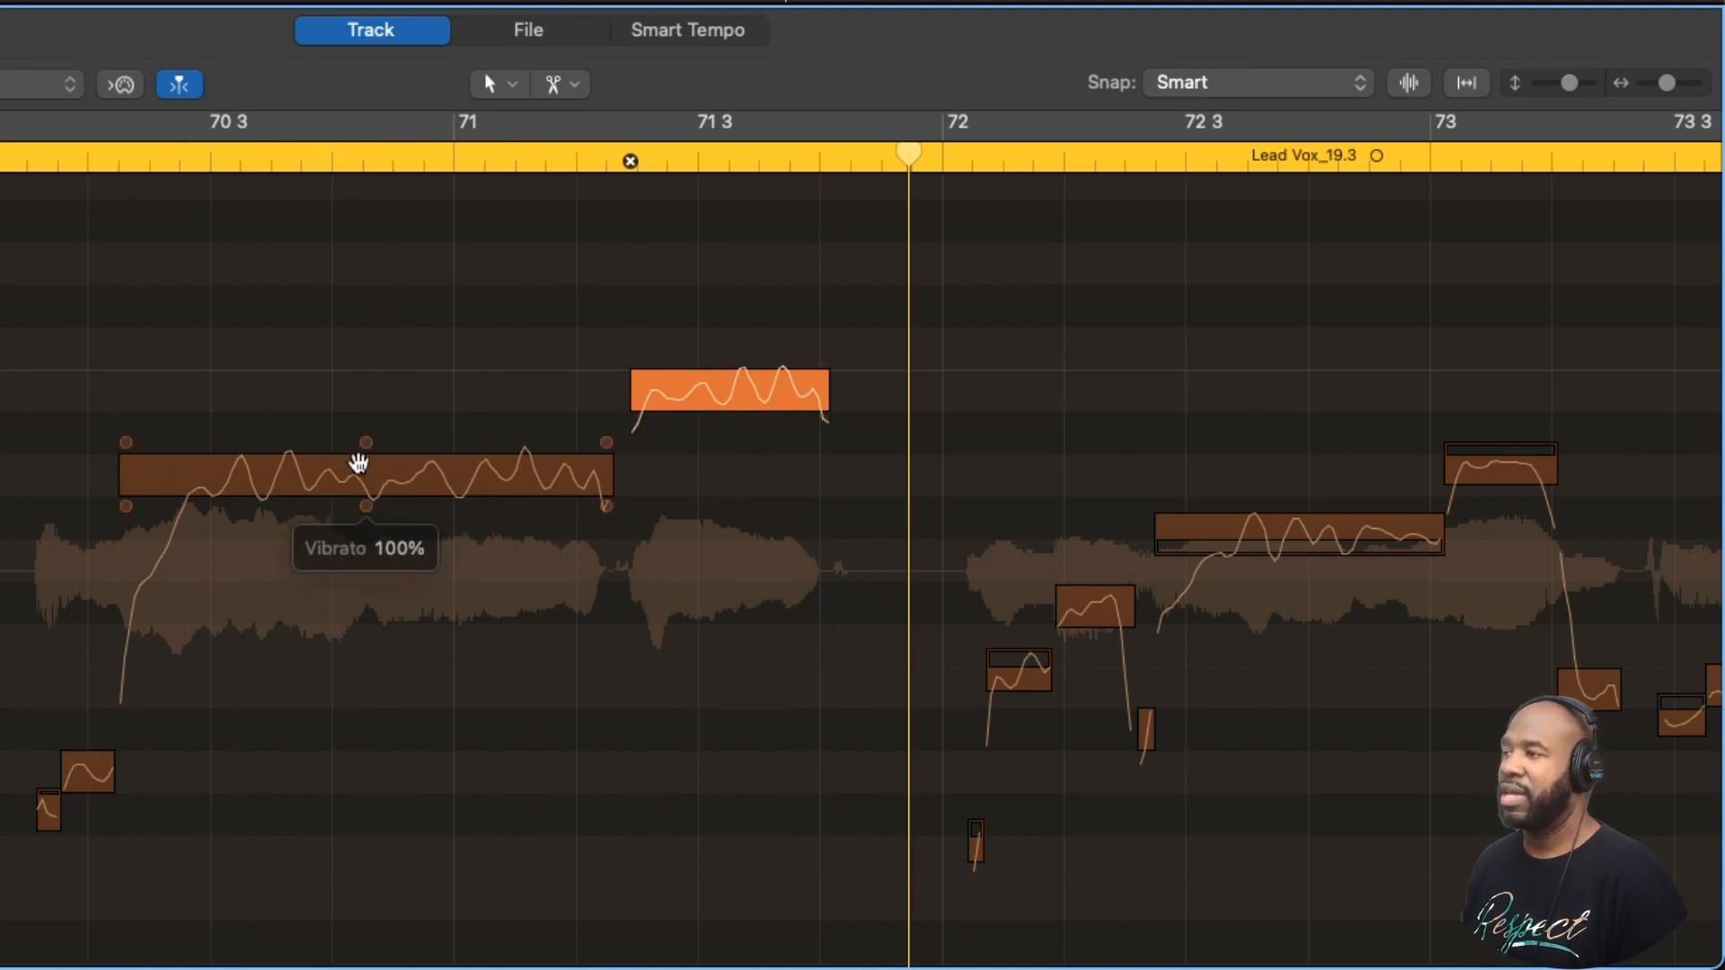
click(367, 506)
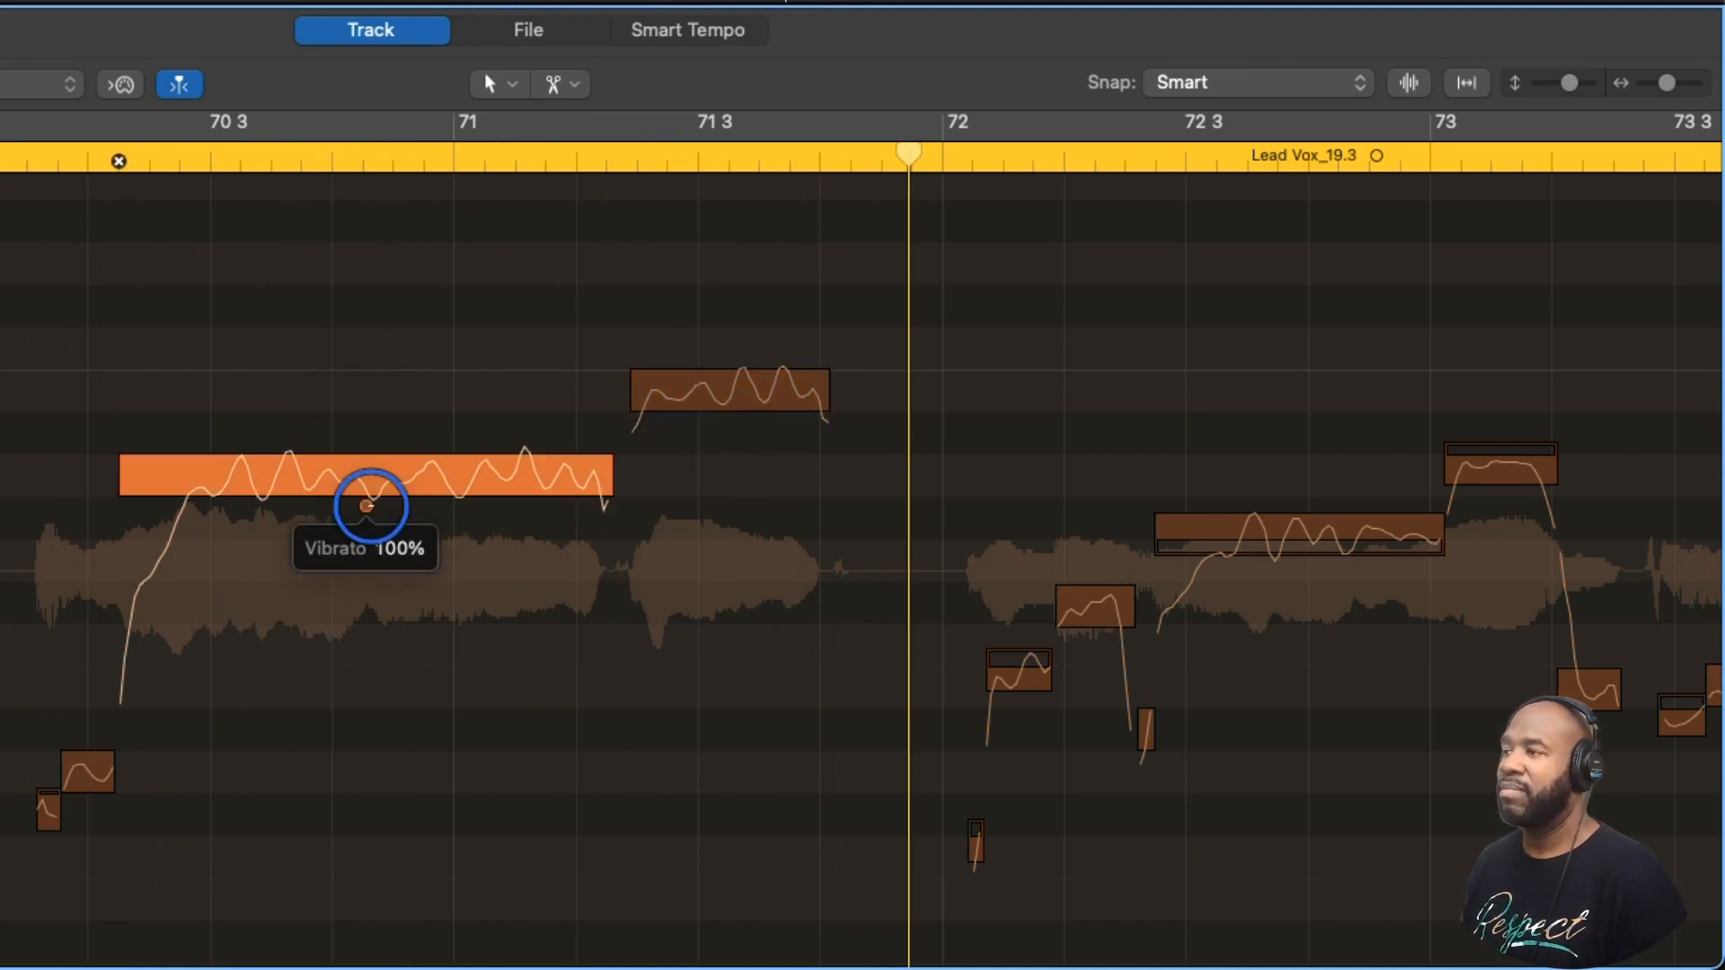
drag(366, 505, 374, 531)
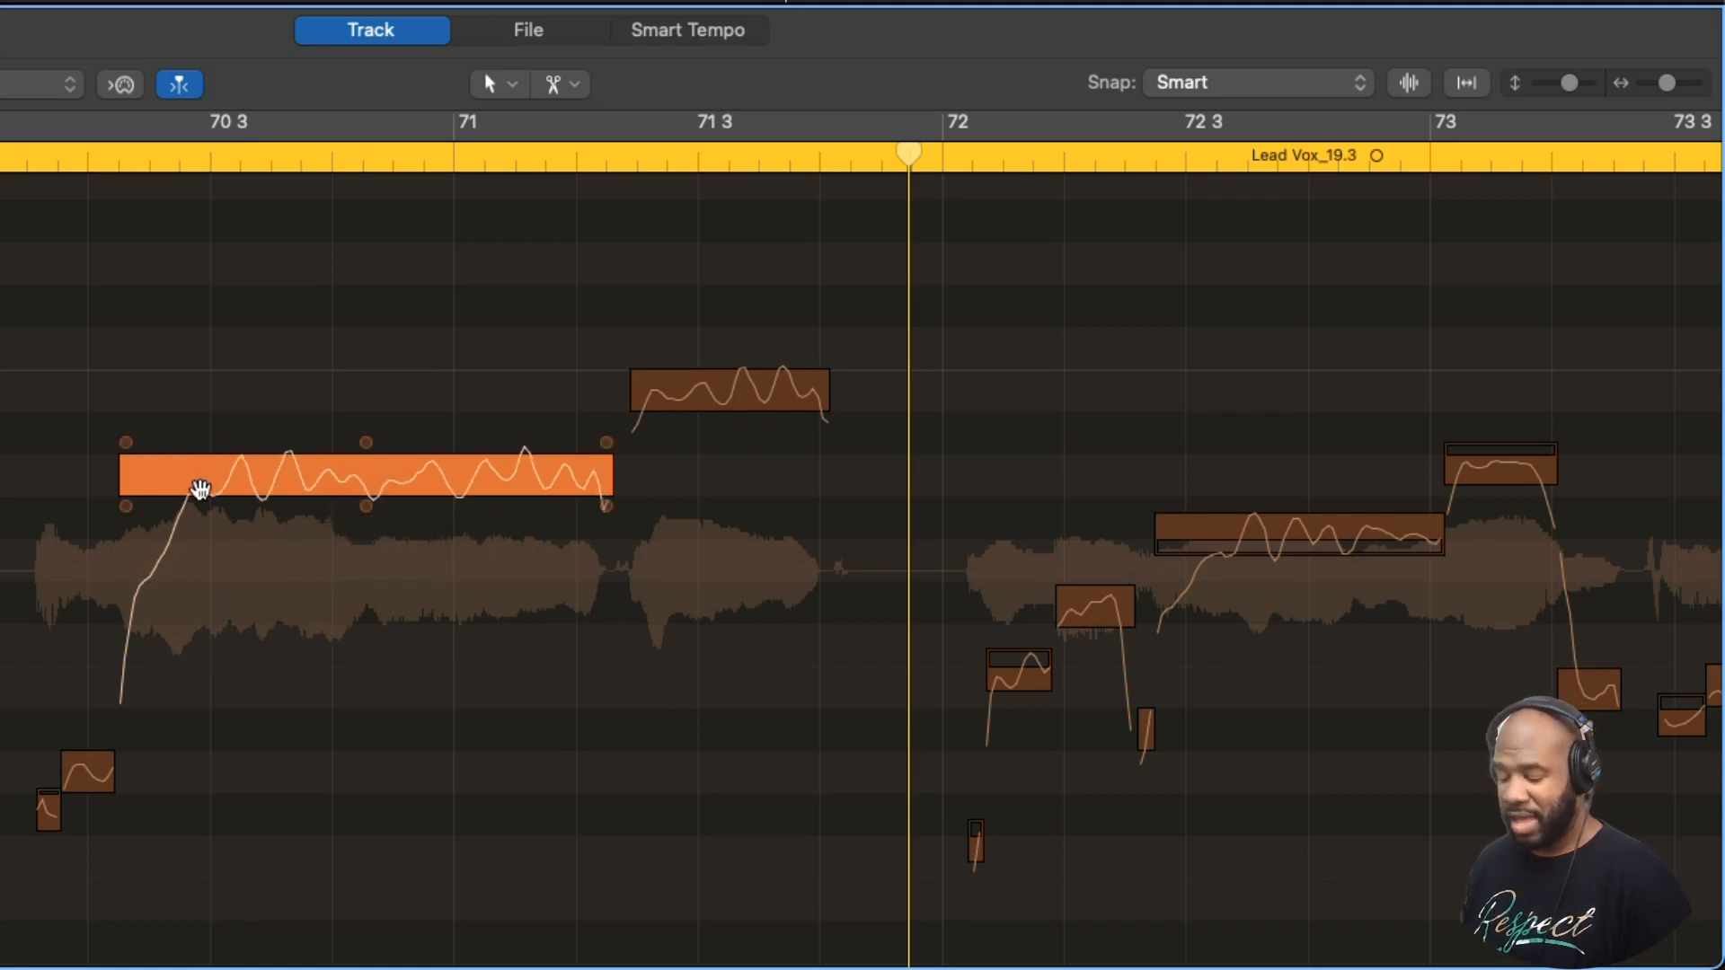
- Split the rising onset off the long bar 70 note just before 70 3 and reduce the vibrato of the remaining part
click(191, 476)
drag(185, 476, 180, 566)
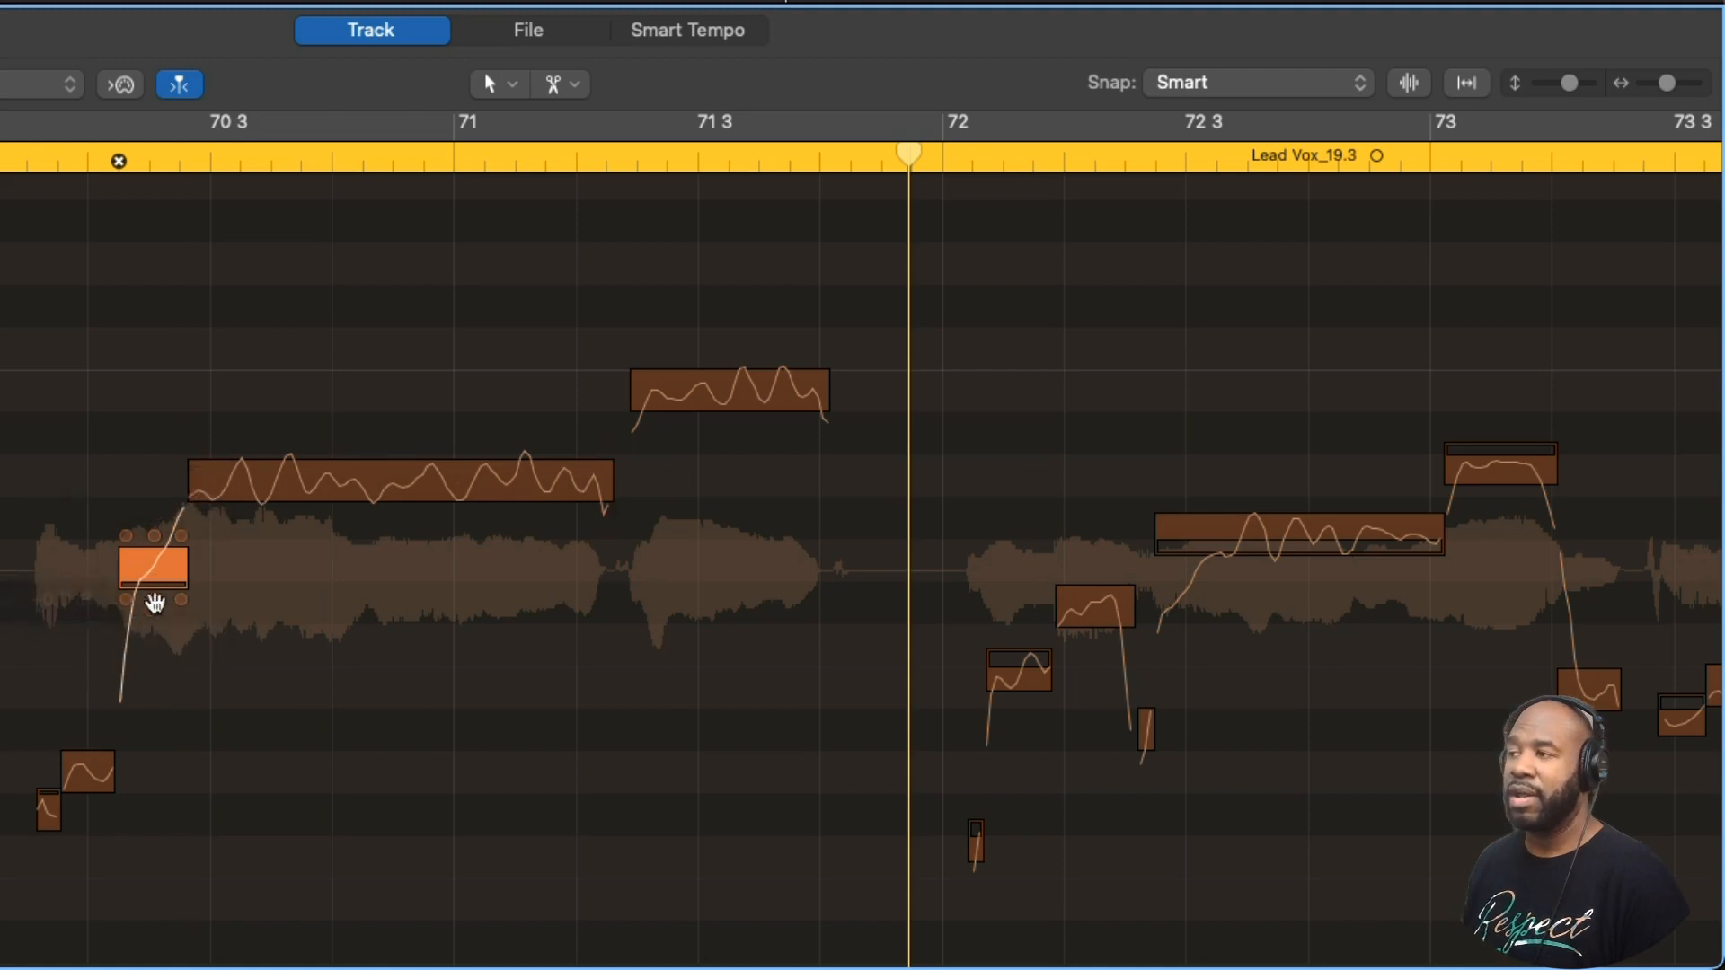
click(401, 511)
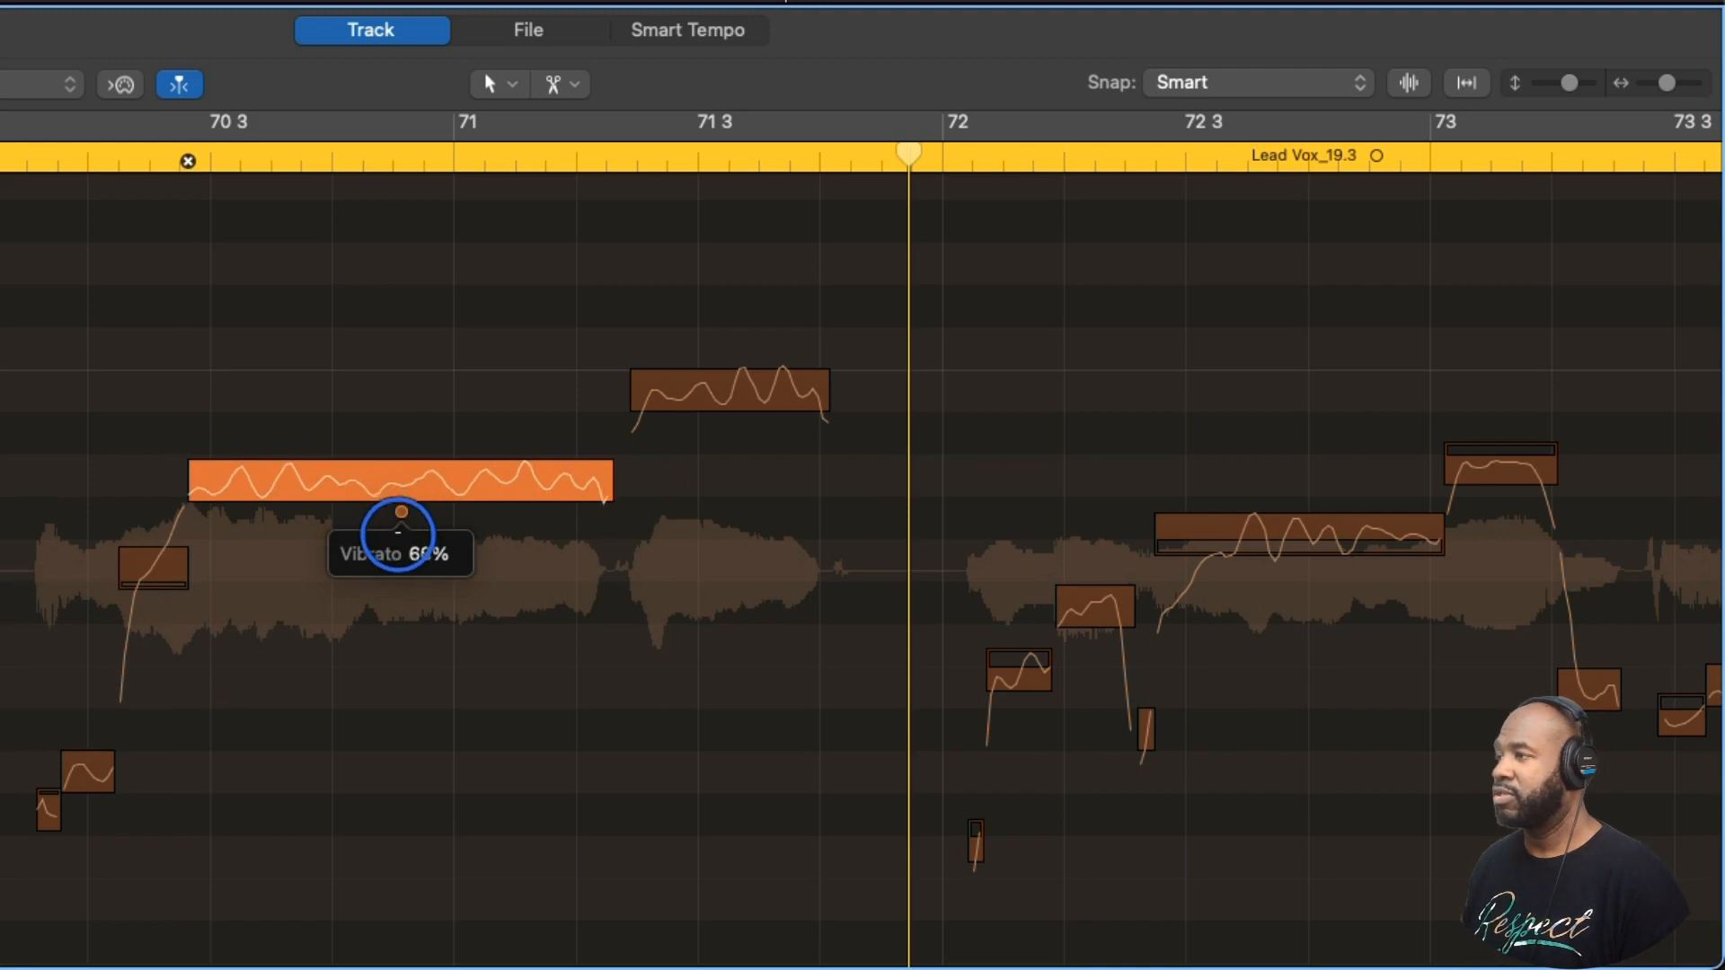
drag(392, 543, 394, 544)
- Set the vibrato to 66% on the long note starting before 70 3 and to 62% on the high note in bar 71
drag(731, 430, 718, 449)
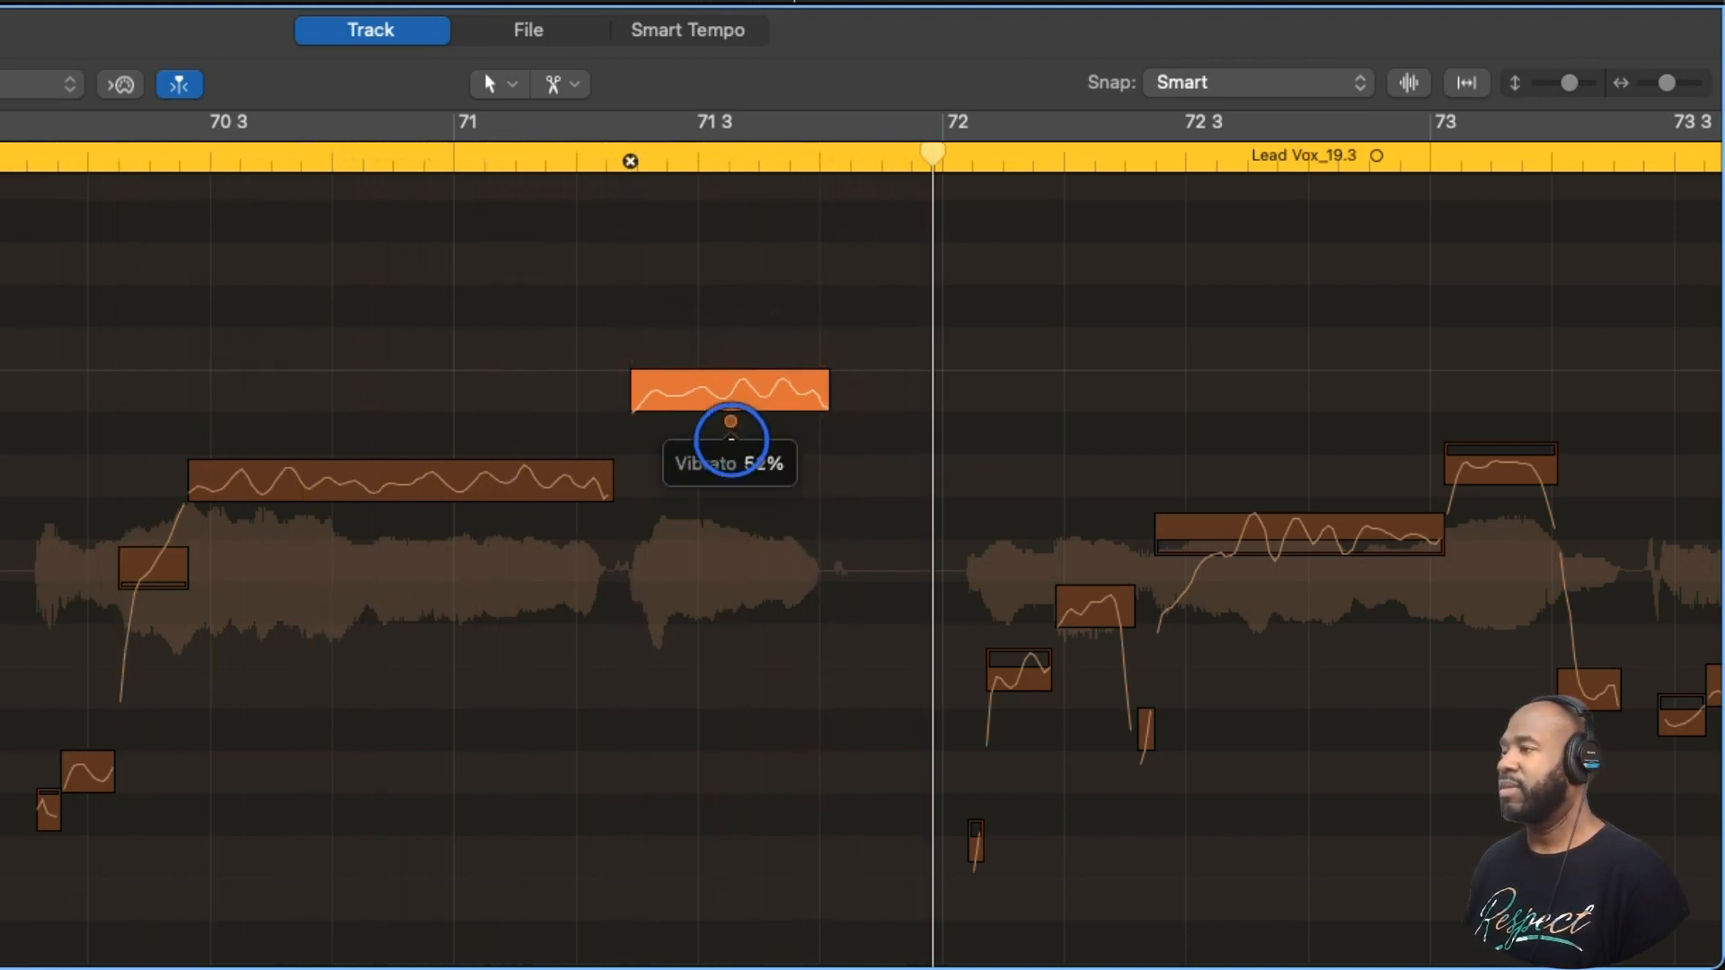
click(403, 513)
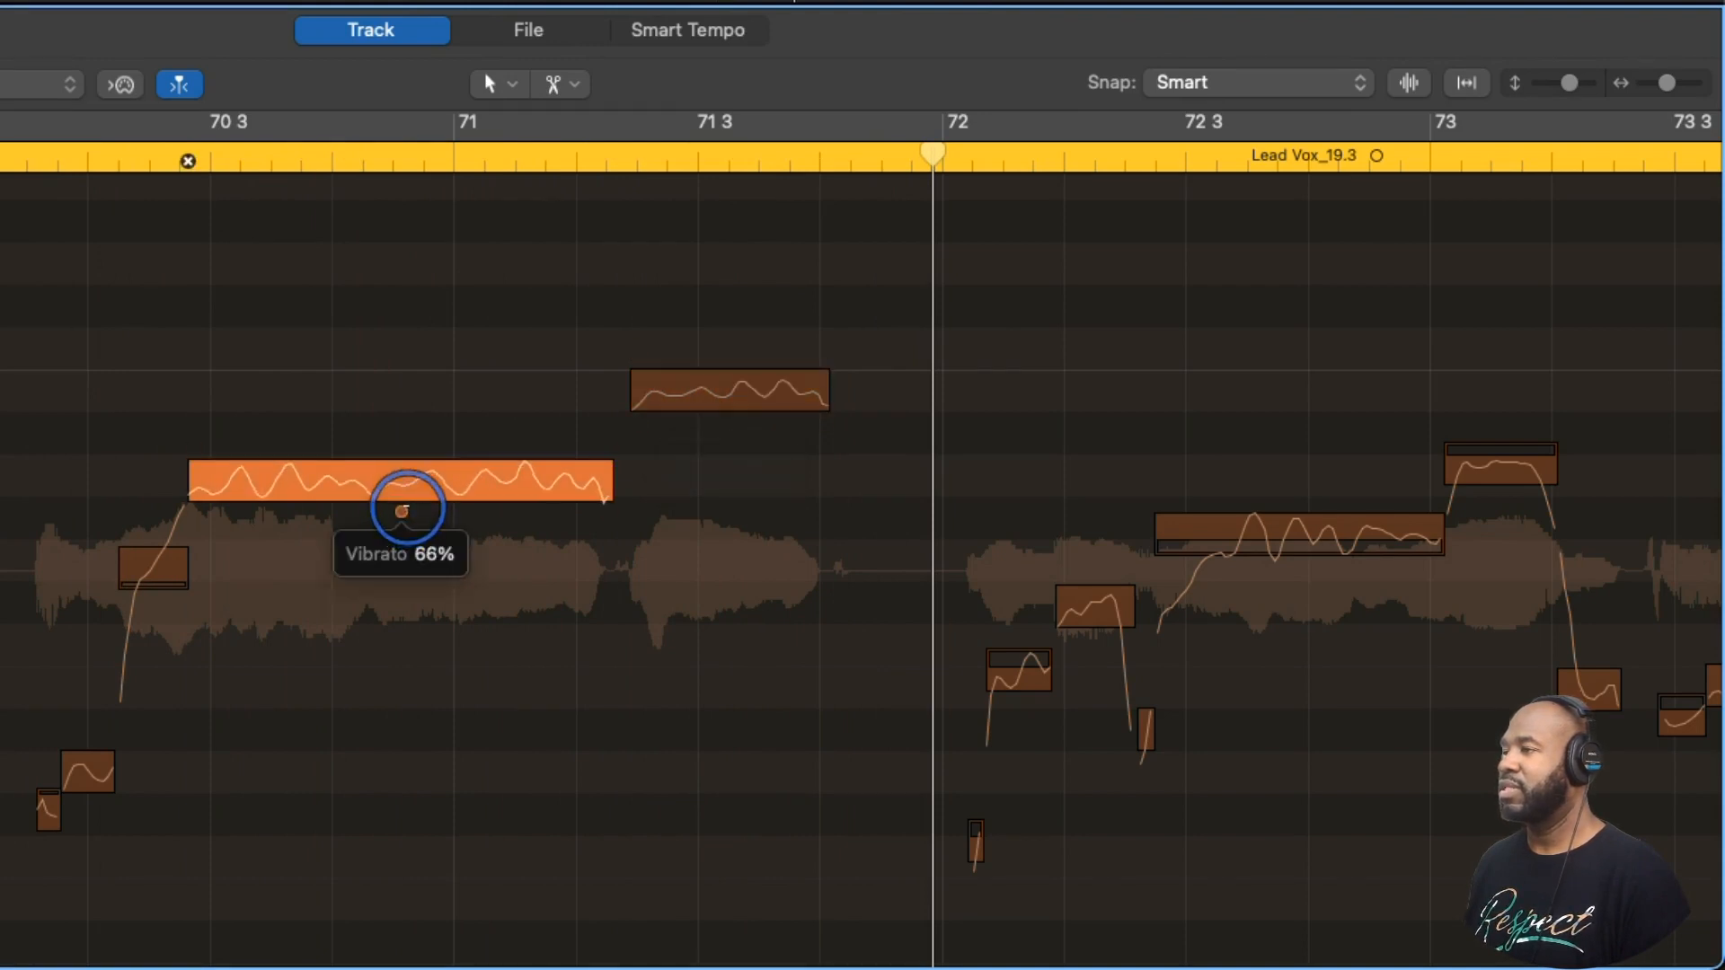
key(space)
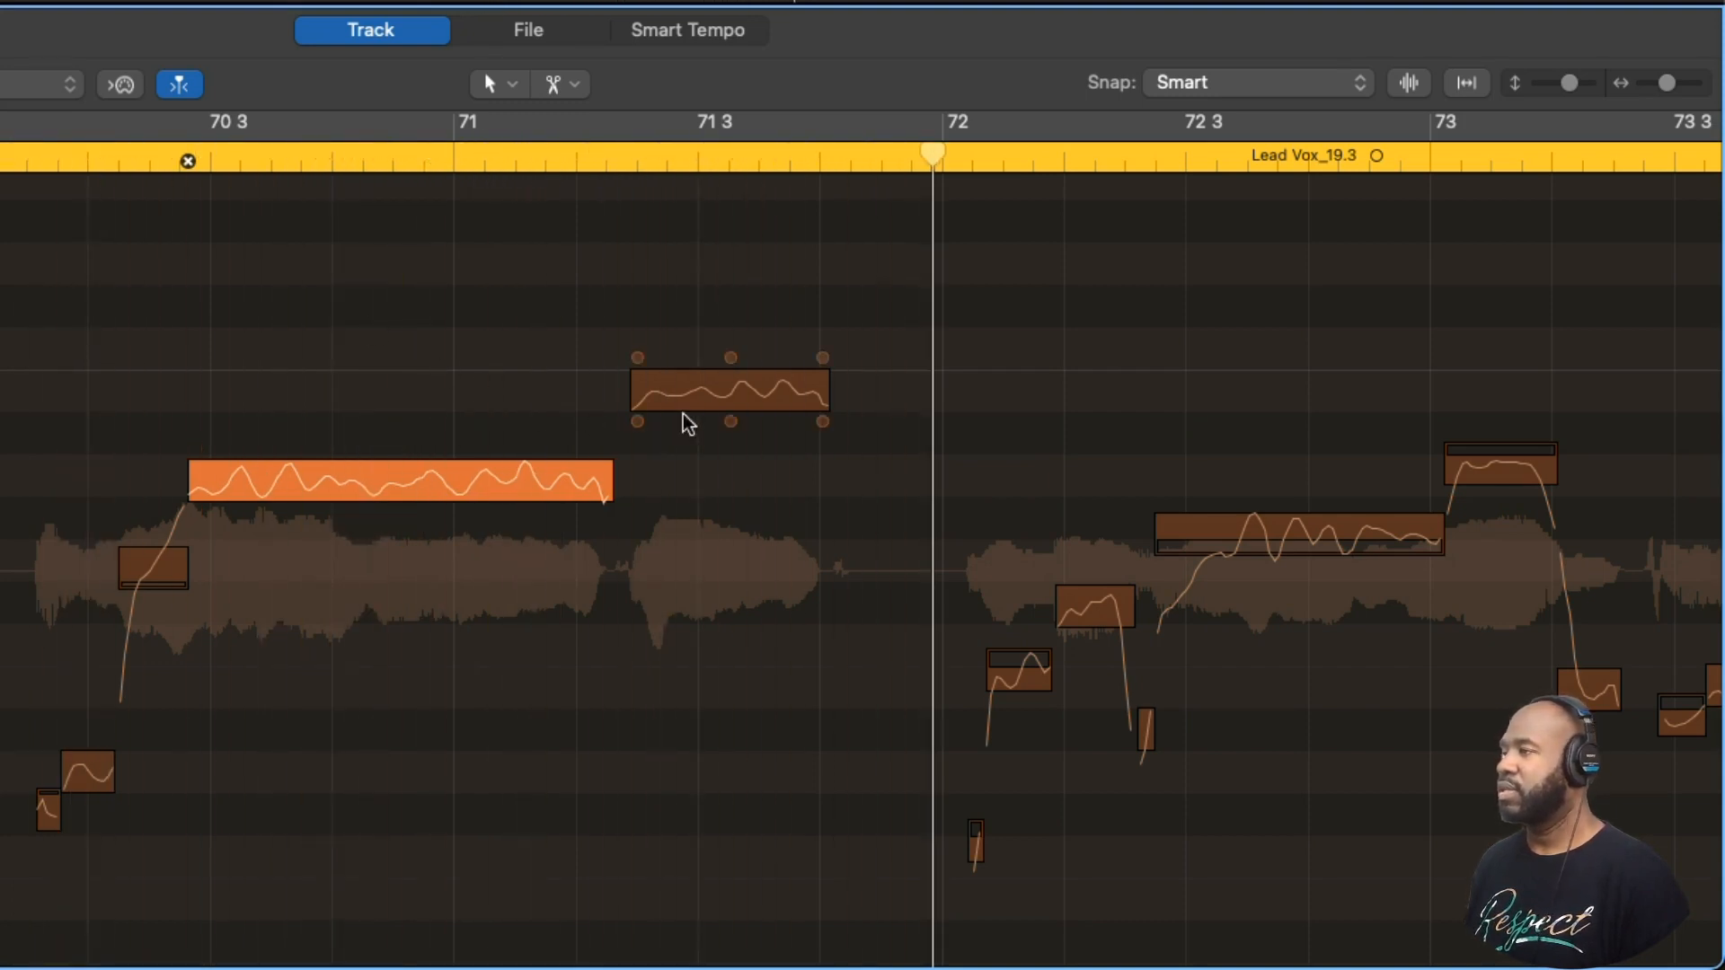
click(730, 421)
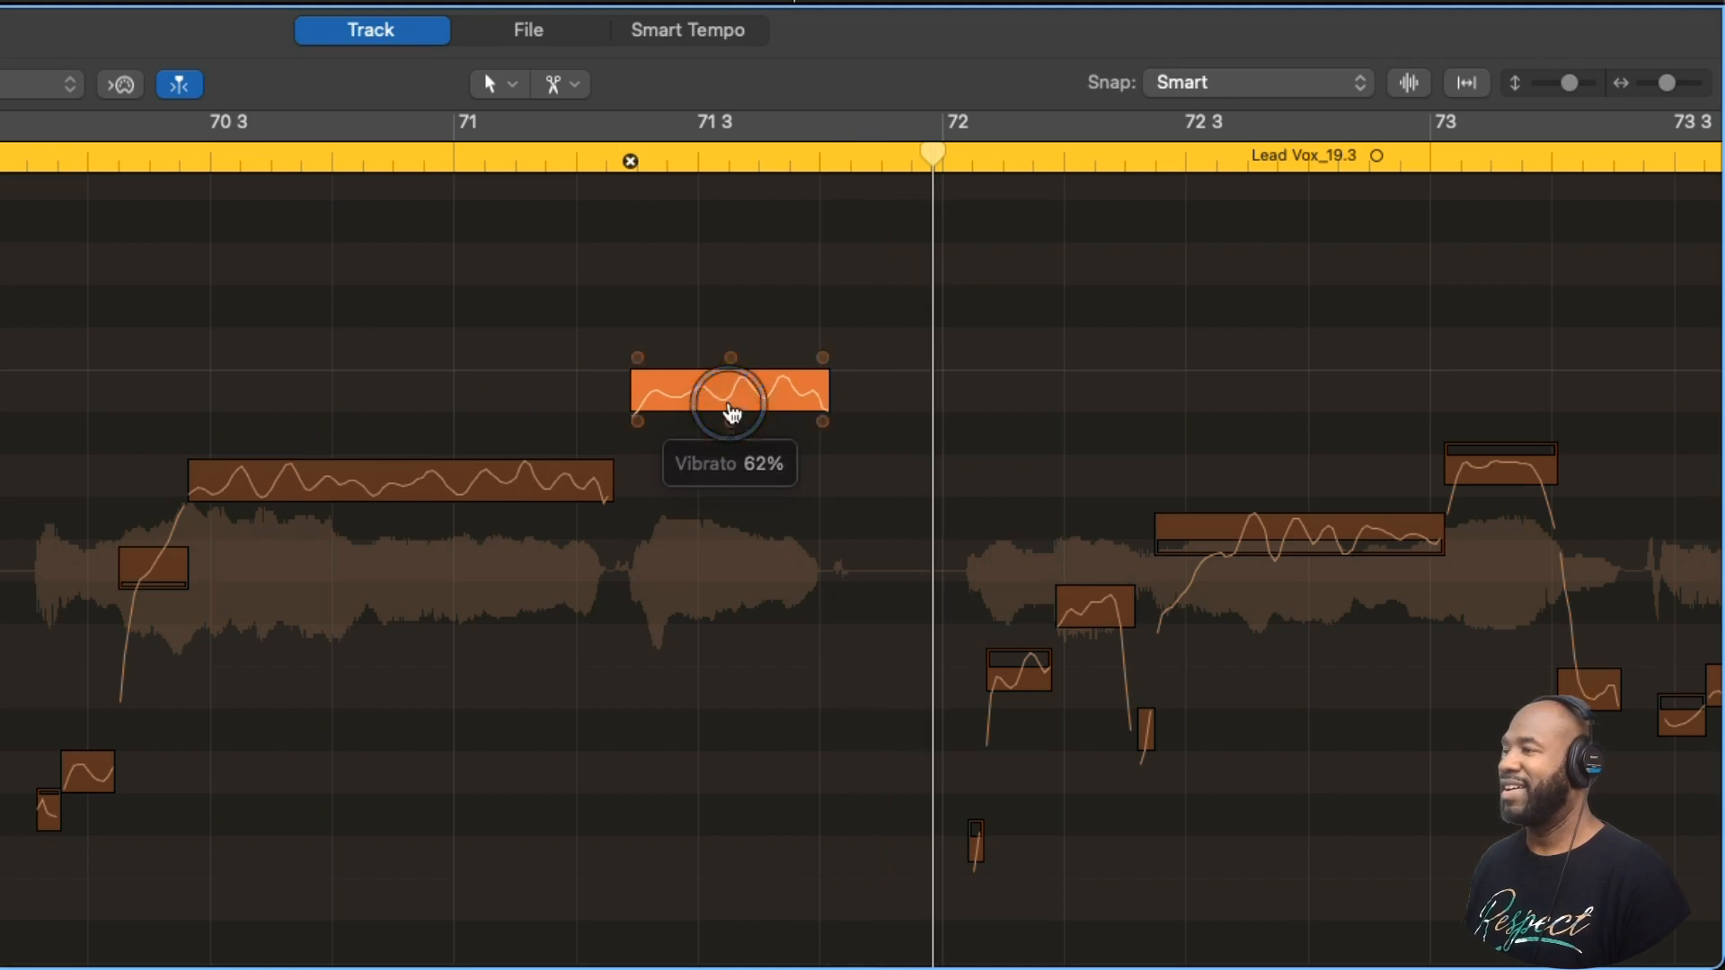
- Play the phrase from bar 70 through bar 73 to judge the reduced vibrato and the upcoming untuned notes
key(space)
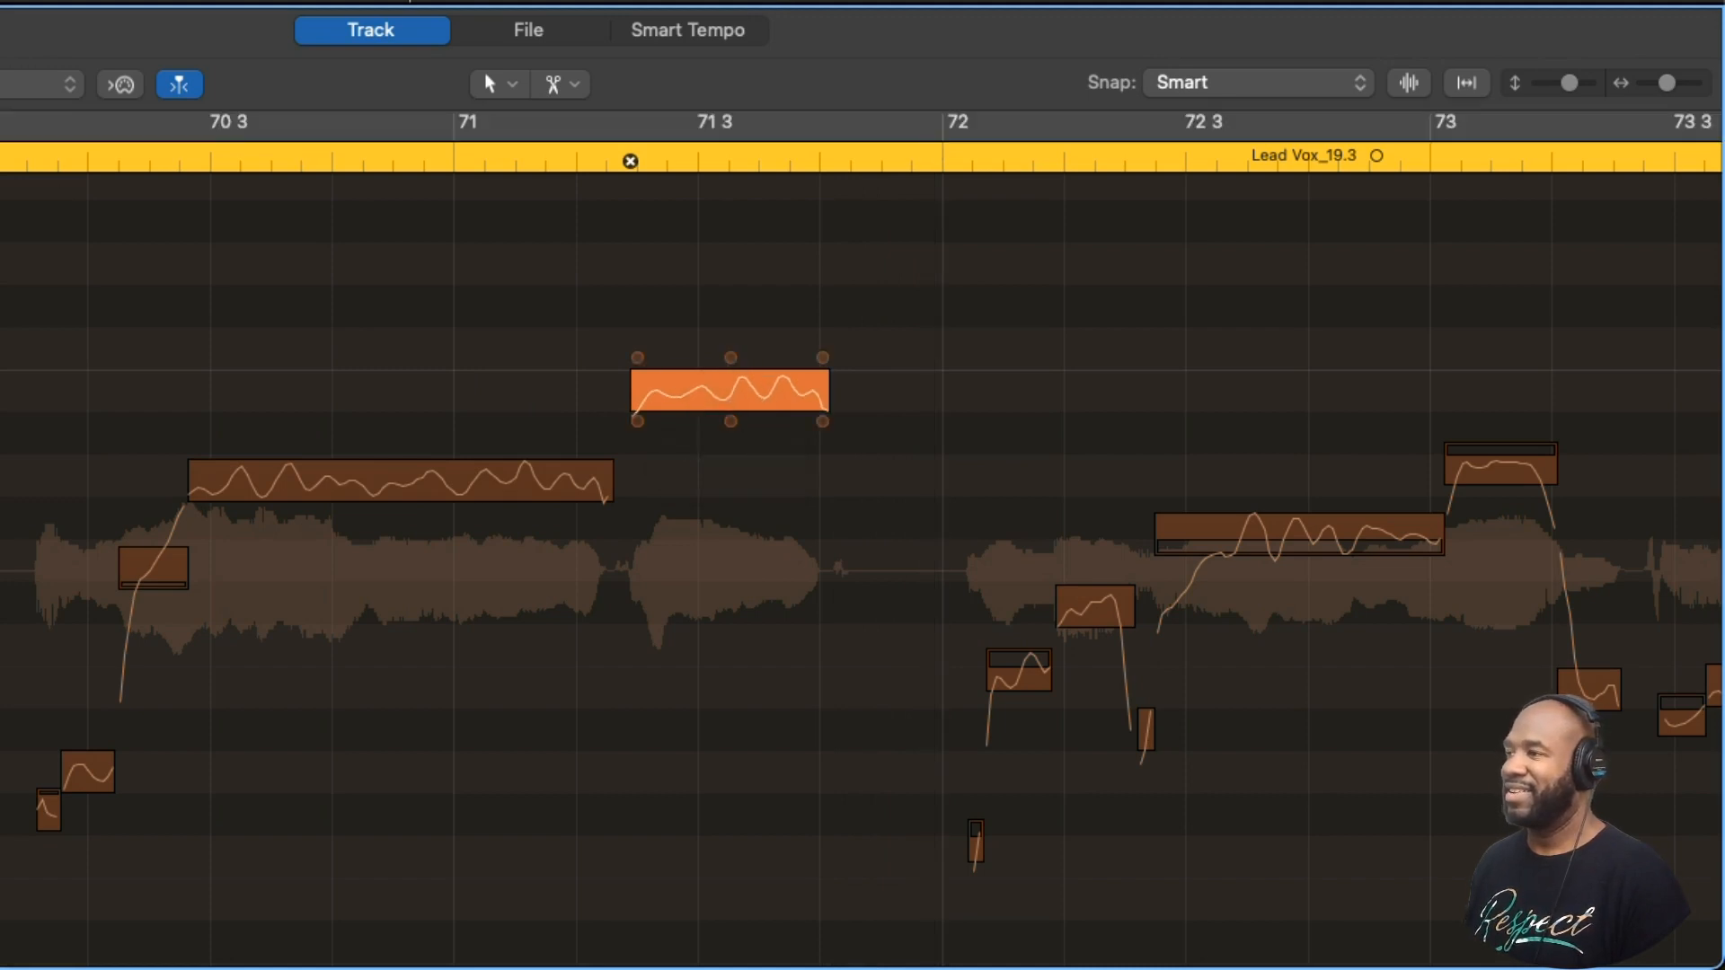
key(space)
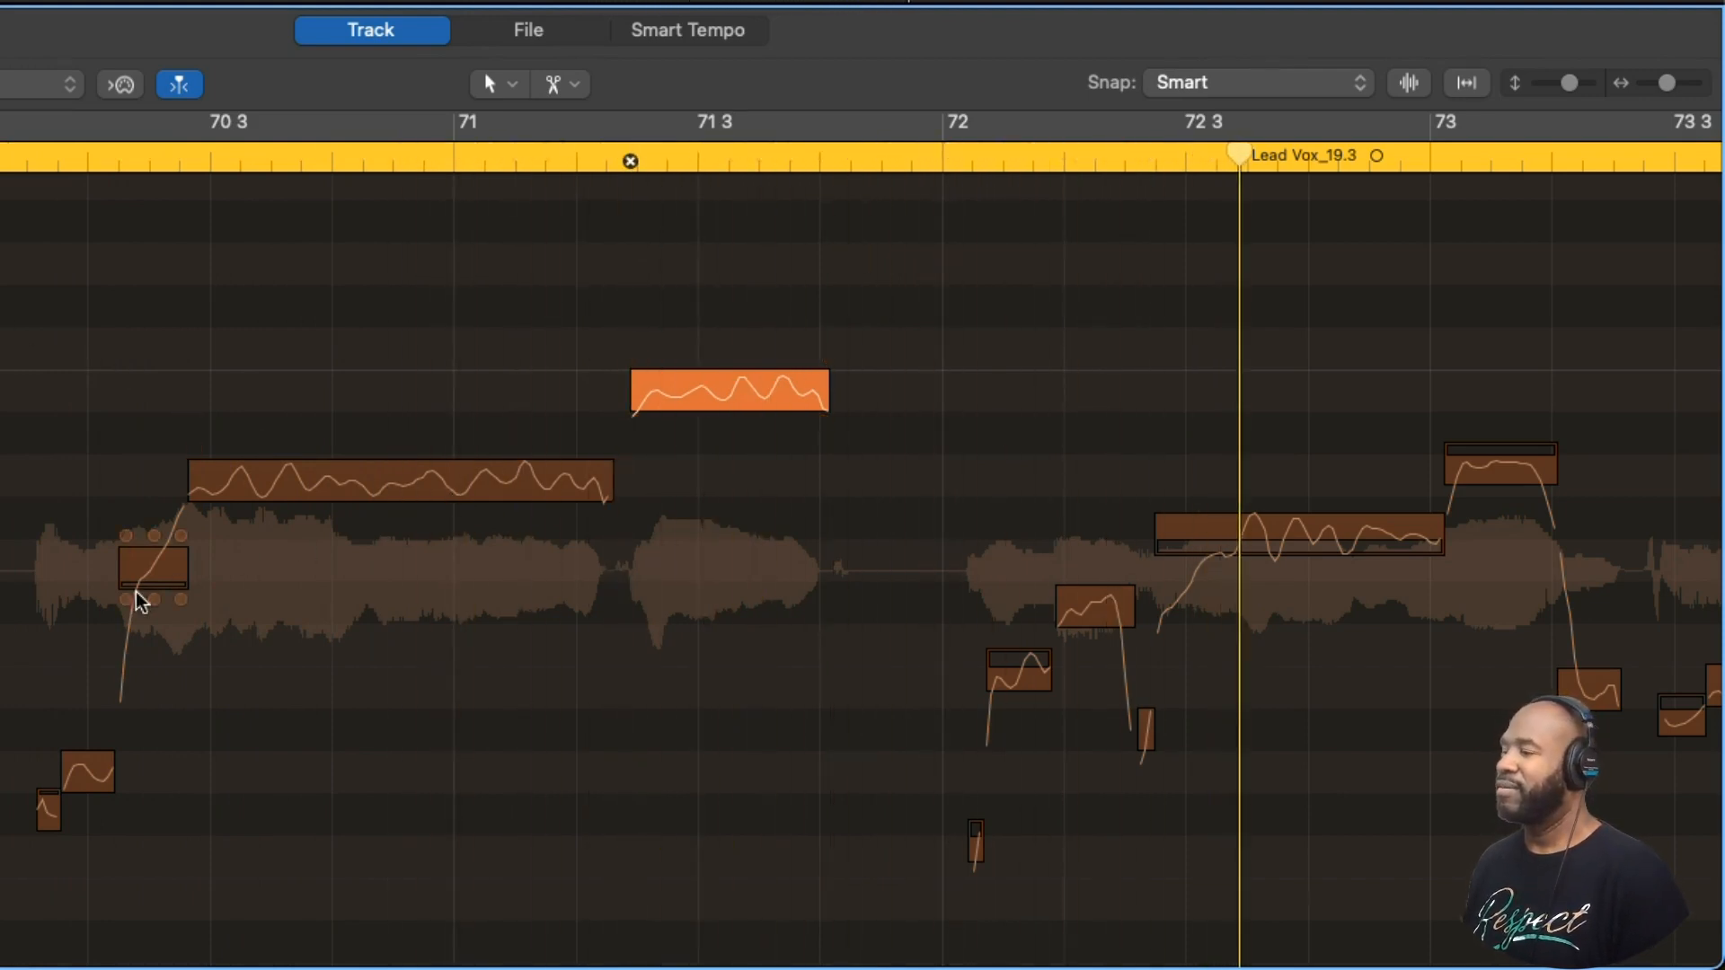
scroll(773, 643, right, 4)
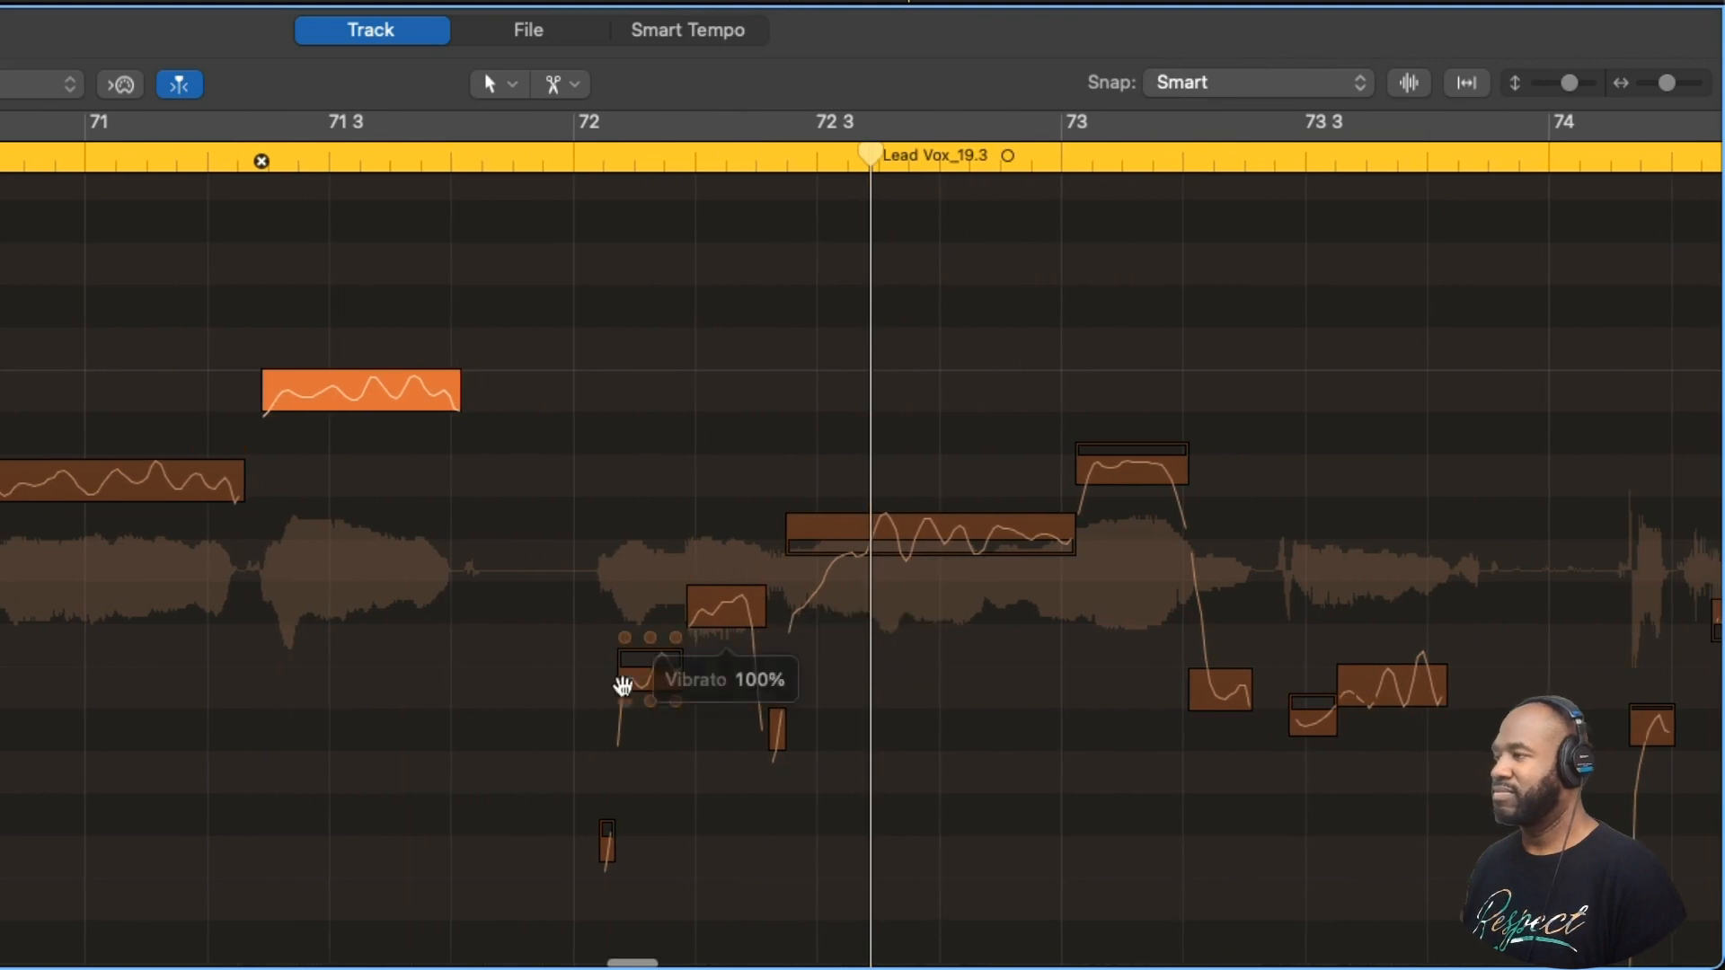
scroll(166, 498, left, 6)
scroll(166, 499, left, 4)
key(c)
key(space)
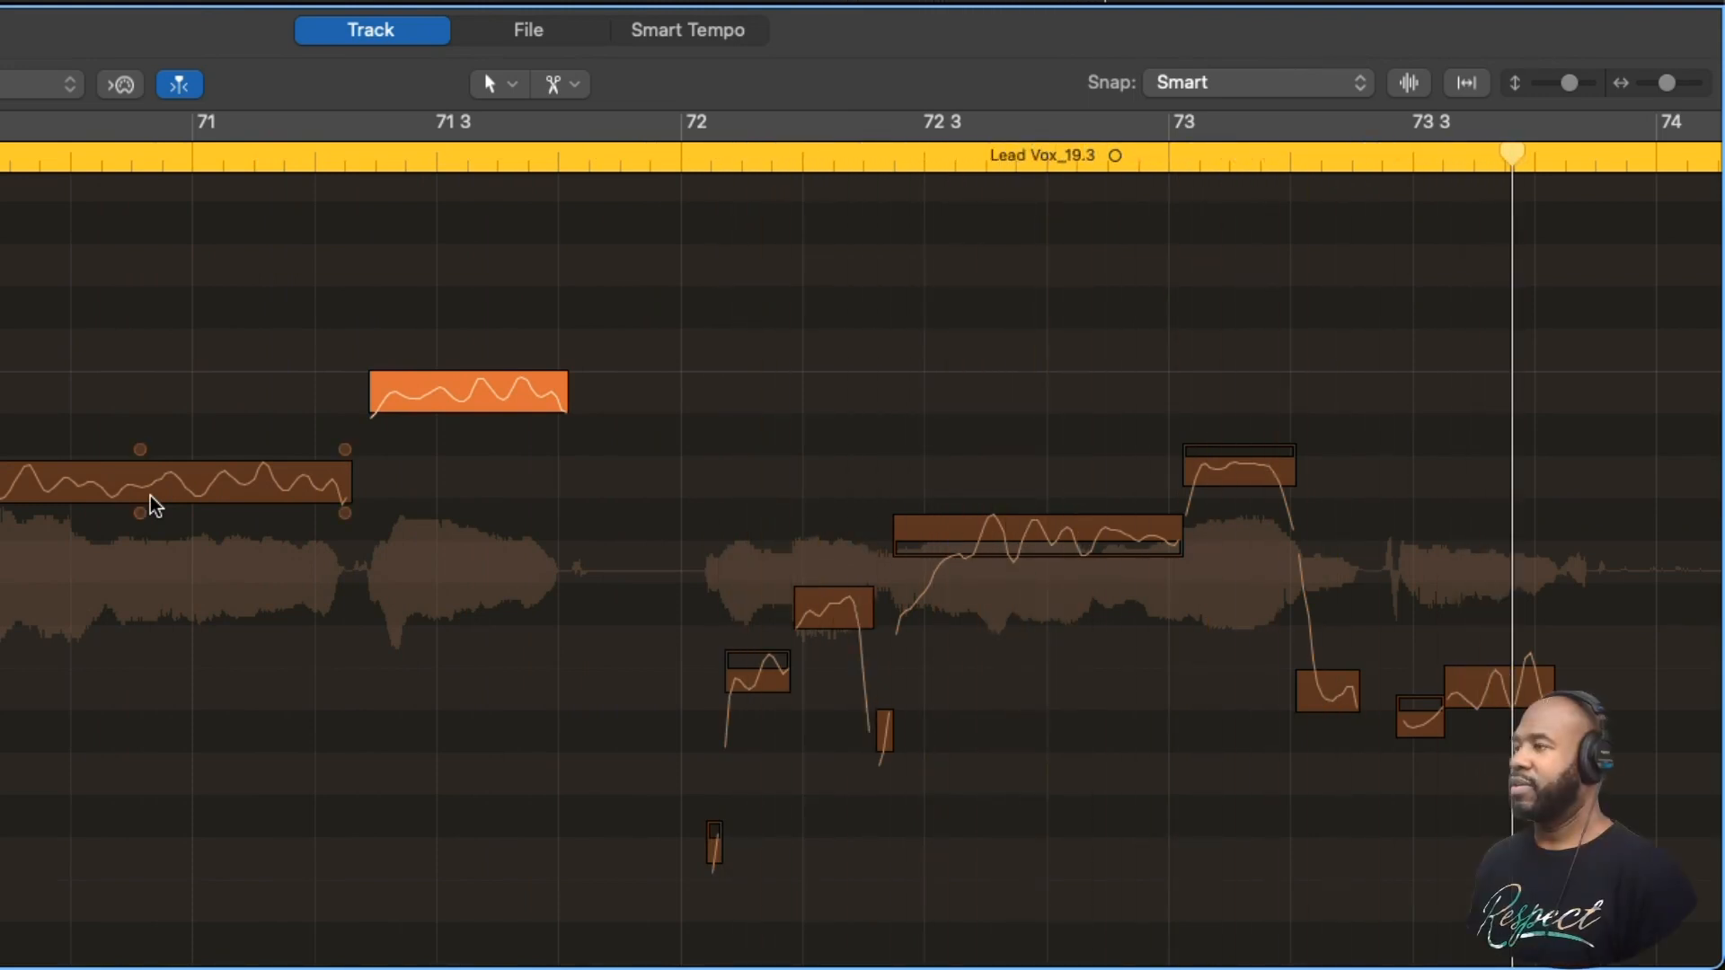
- Snap the two short notes in bar 72 to perfect pitch and pull the long note starting before 72 3 down onto pitch
click(662, 158)
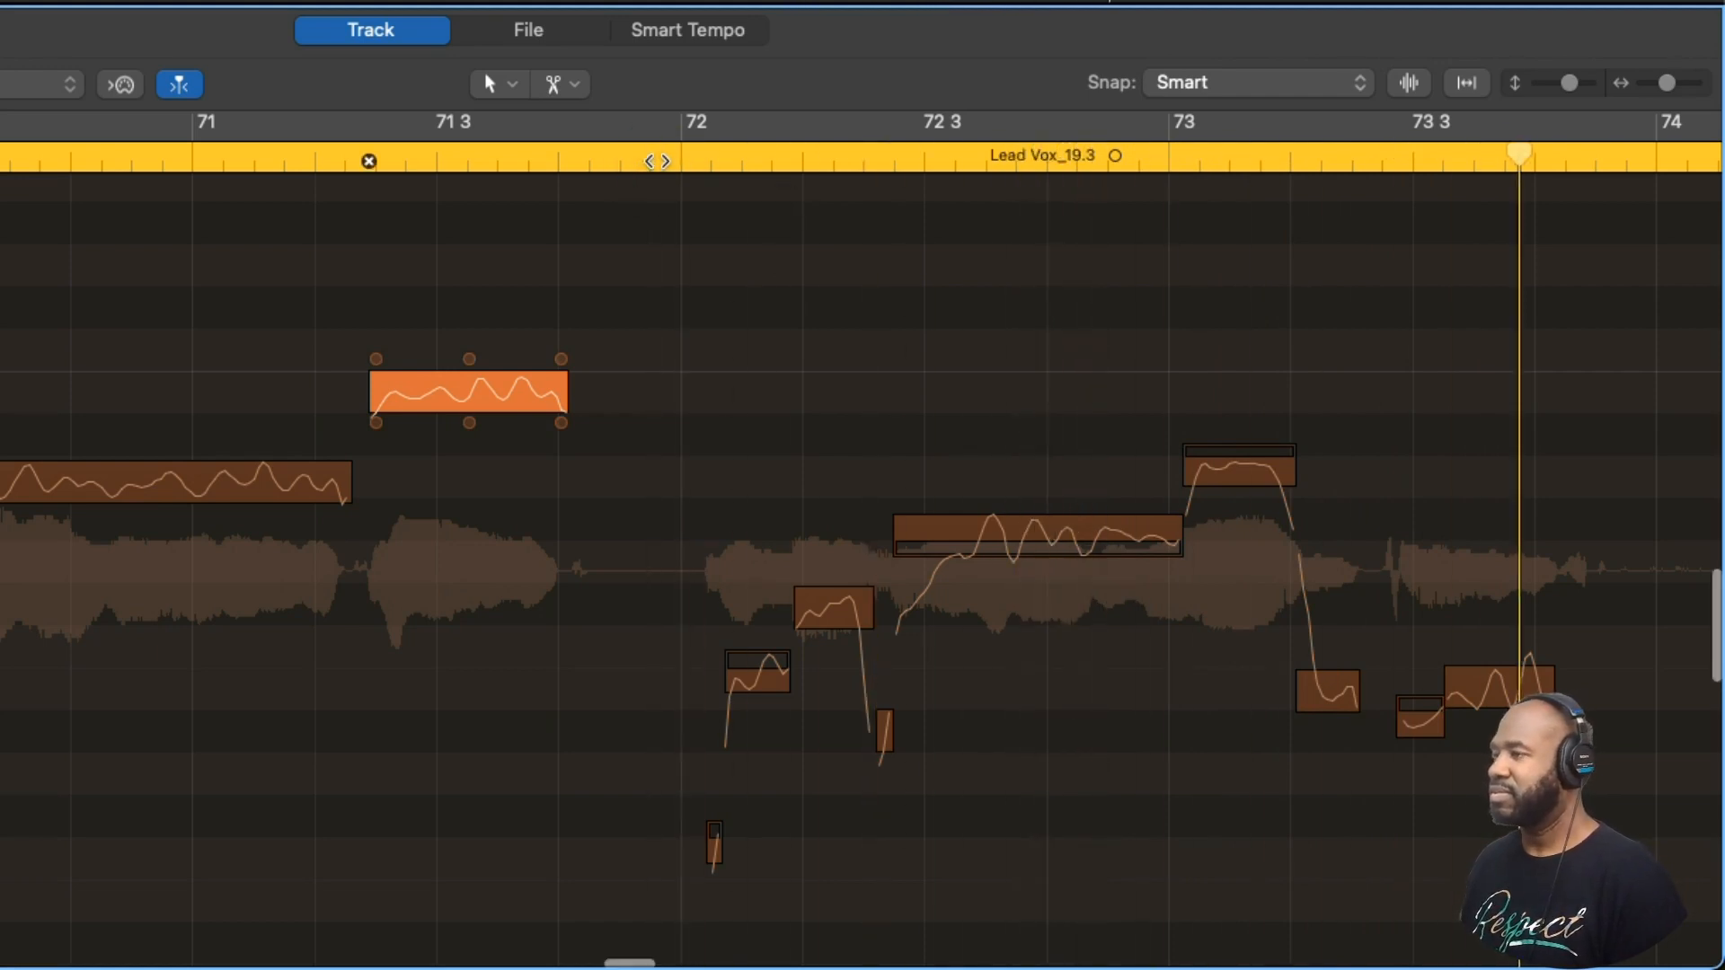
scroll(541, 546, left, 10)
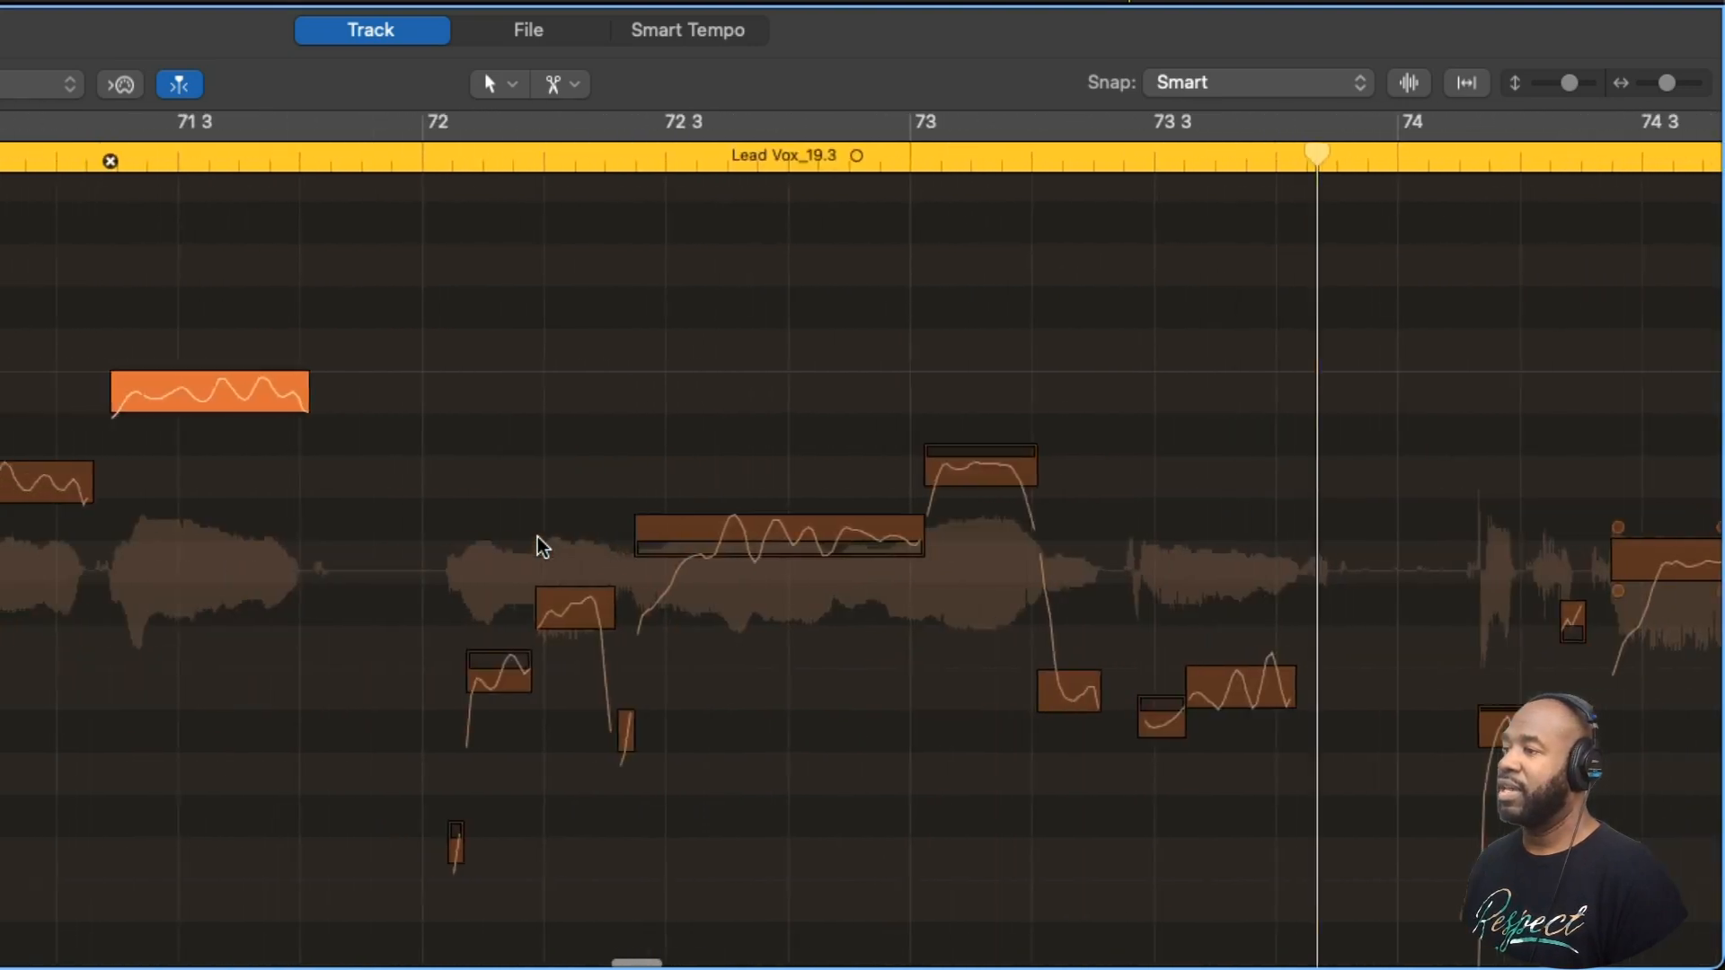
scroll(854, 647, right, 2)
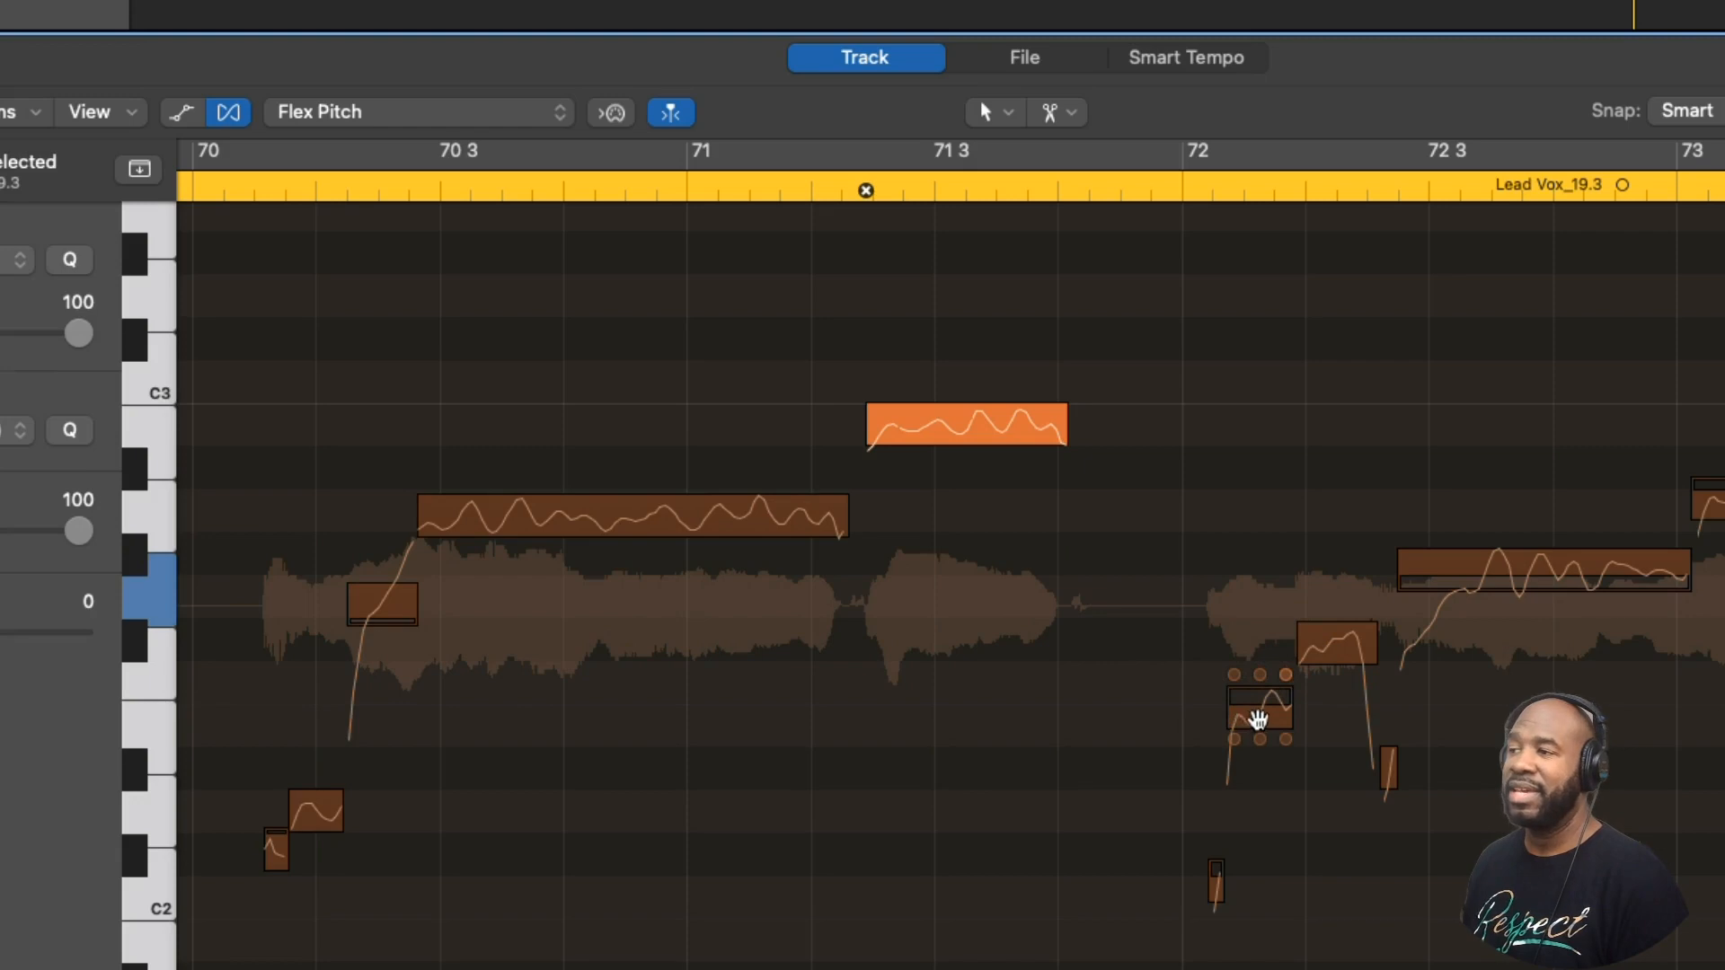
click(1258, 719)
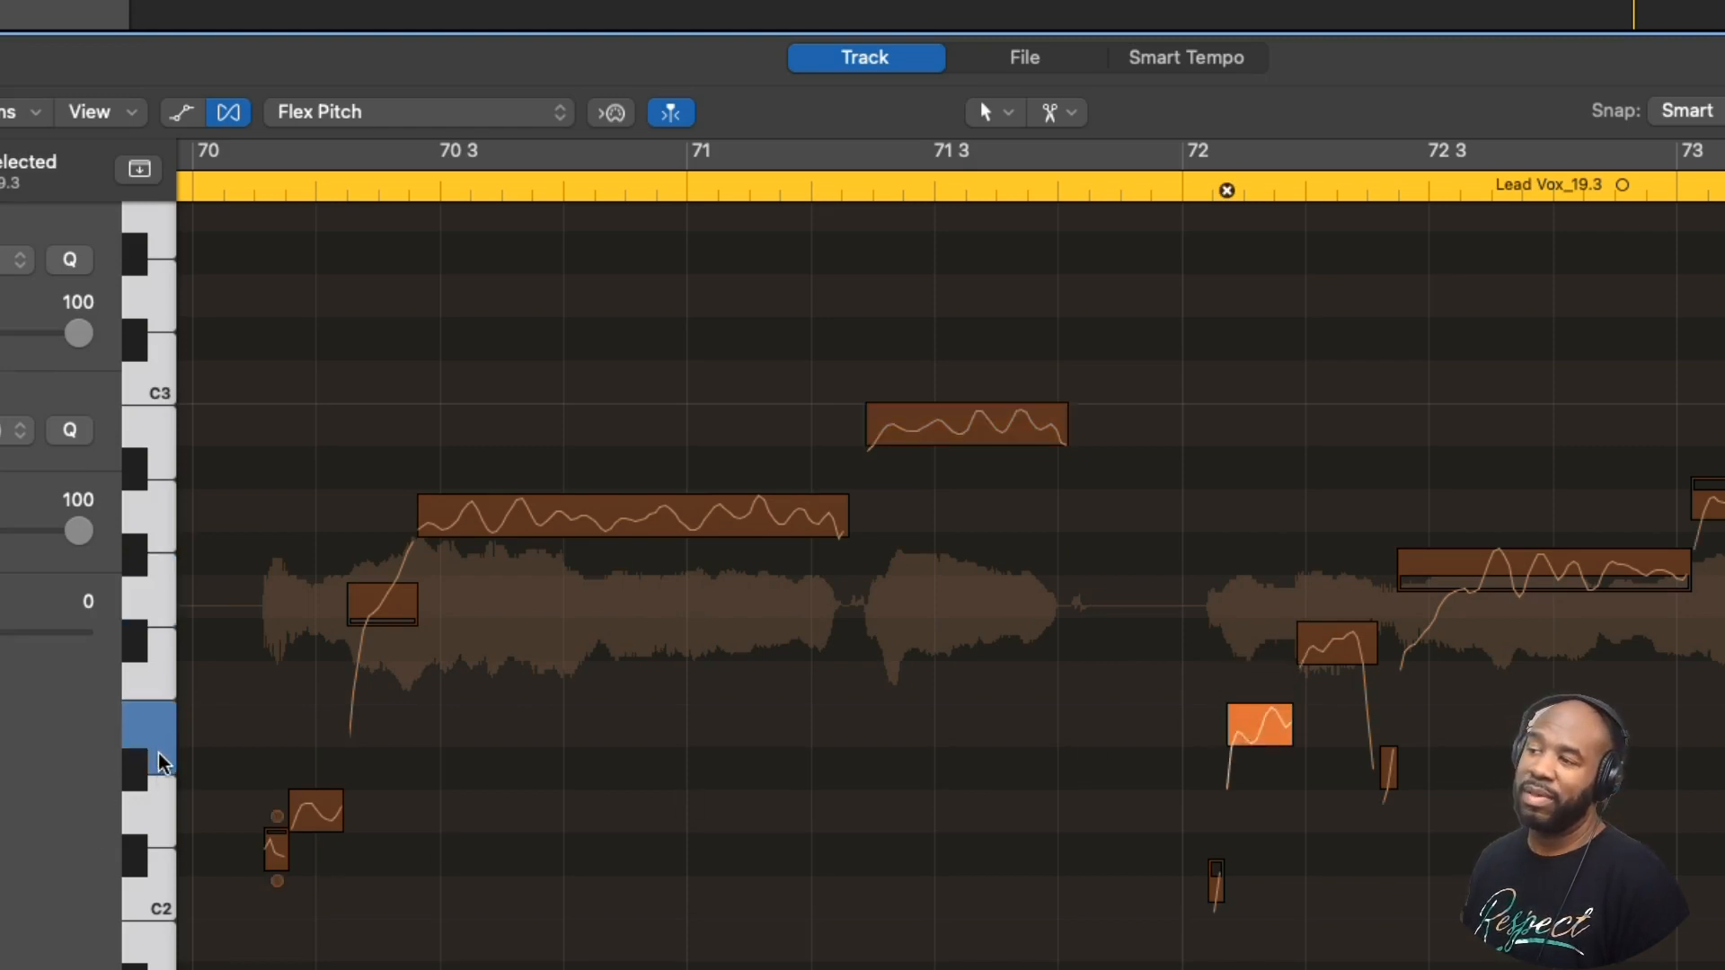
mouse_move(1248, 715)
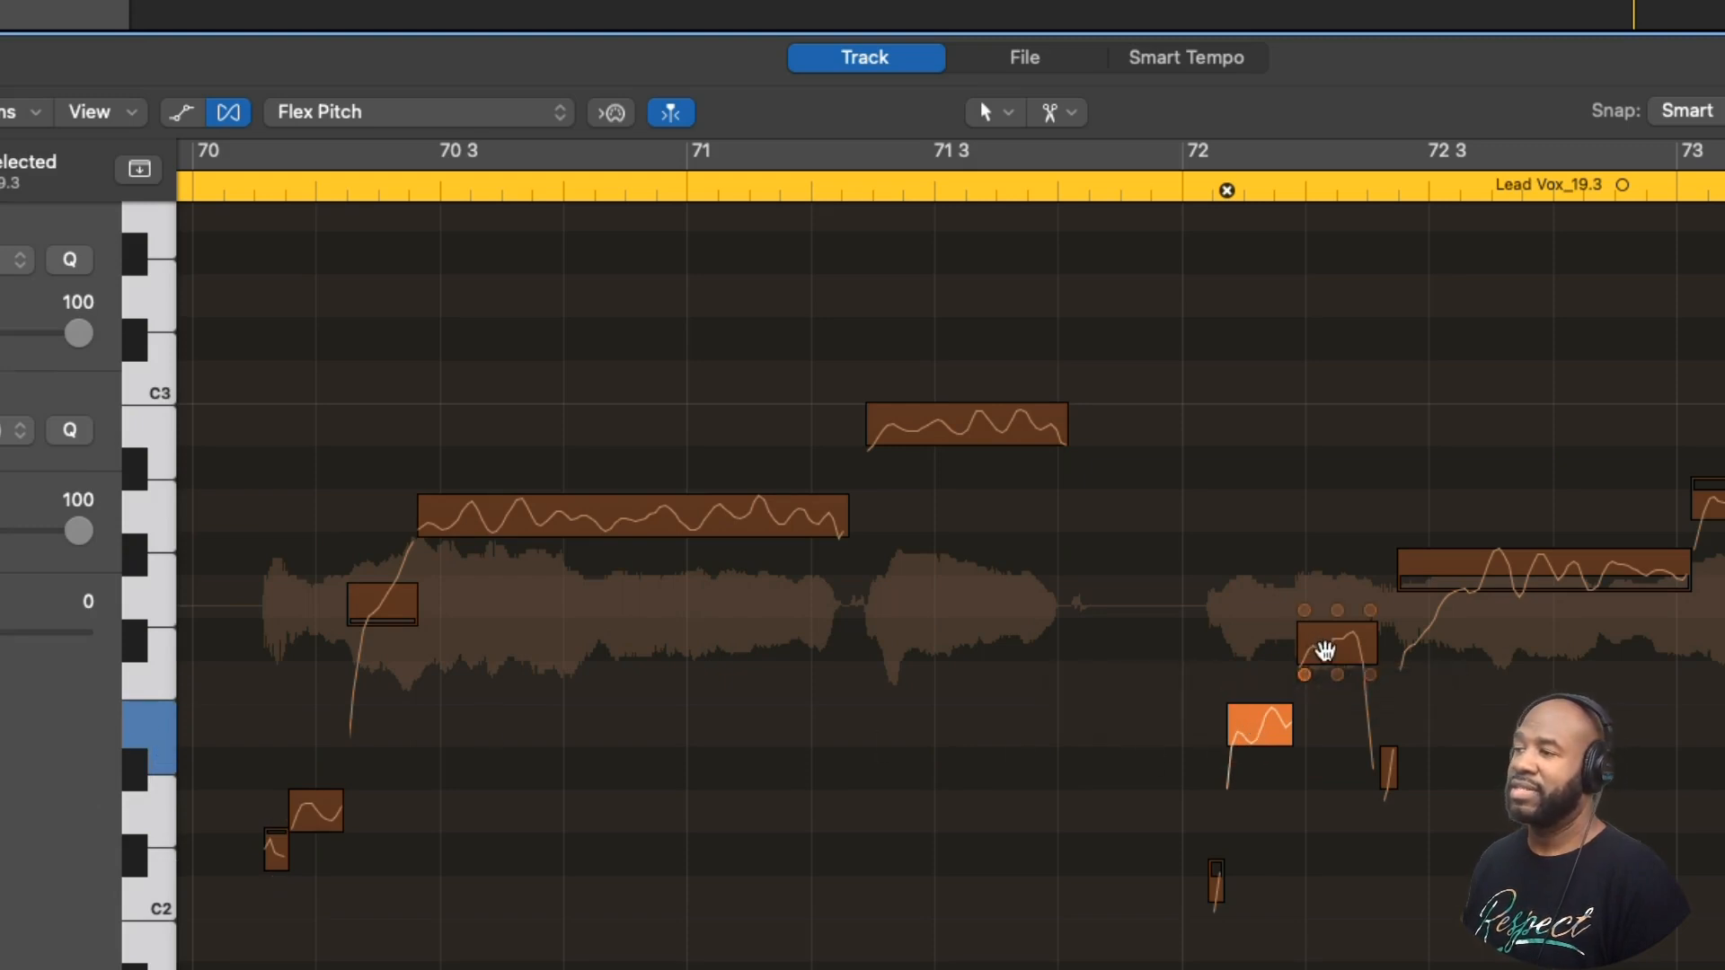
click(1325, 649)
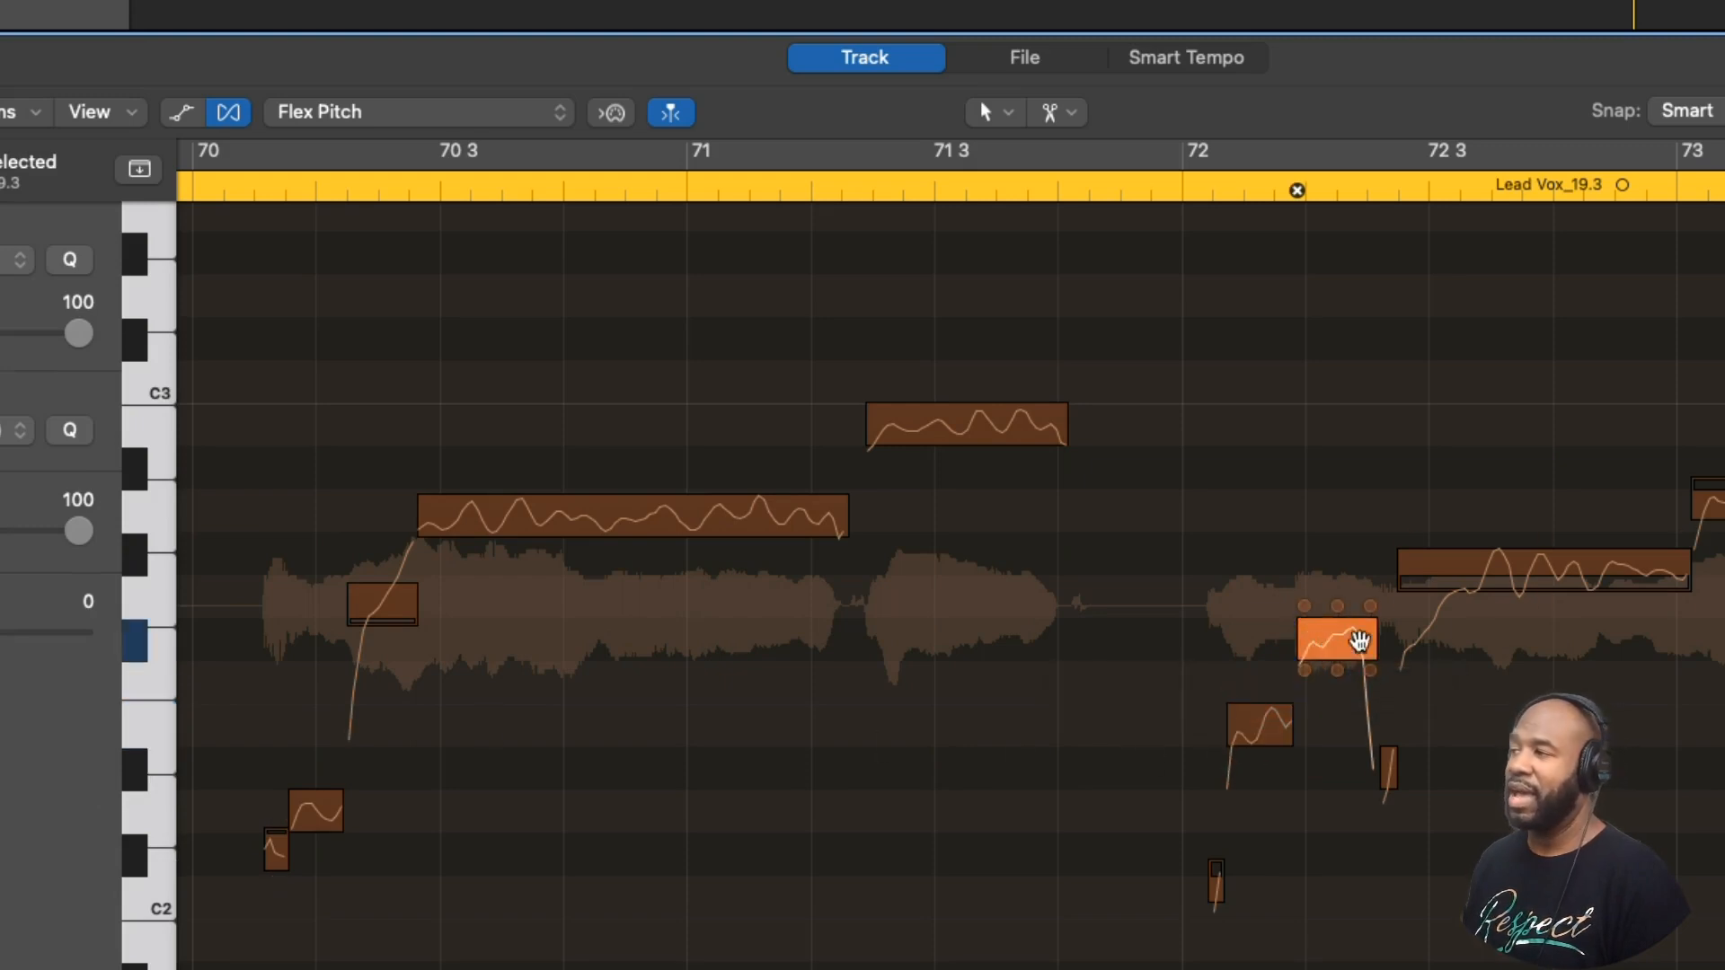
mouse_move(1500, 588)
mouse_down()
mouse_move(1516, 584)
mouse_move(1505, 606)
mouse_up()
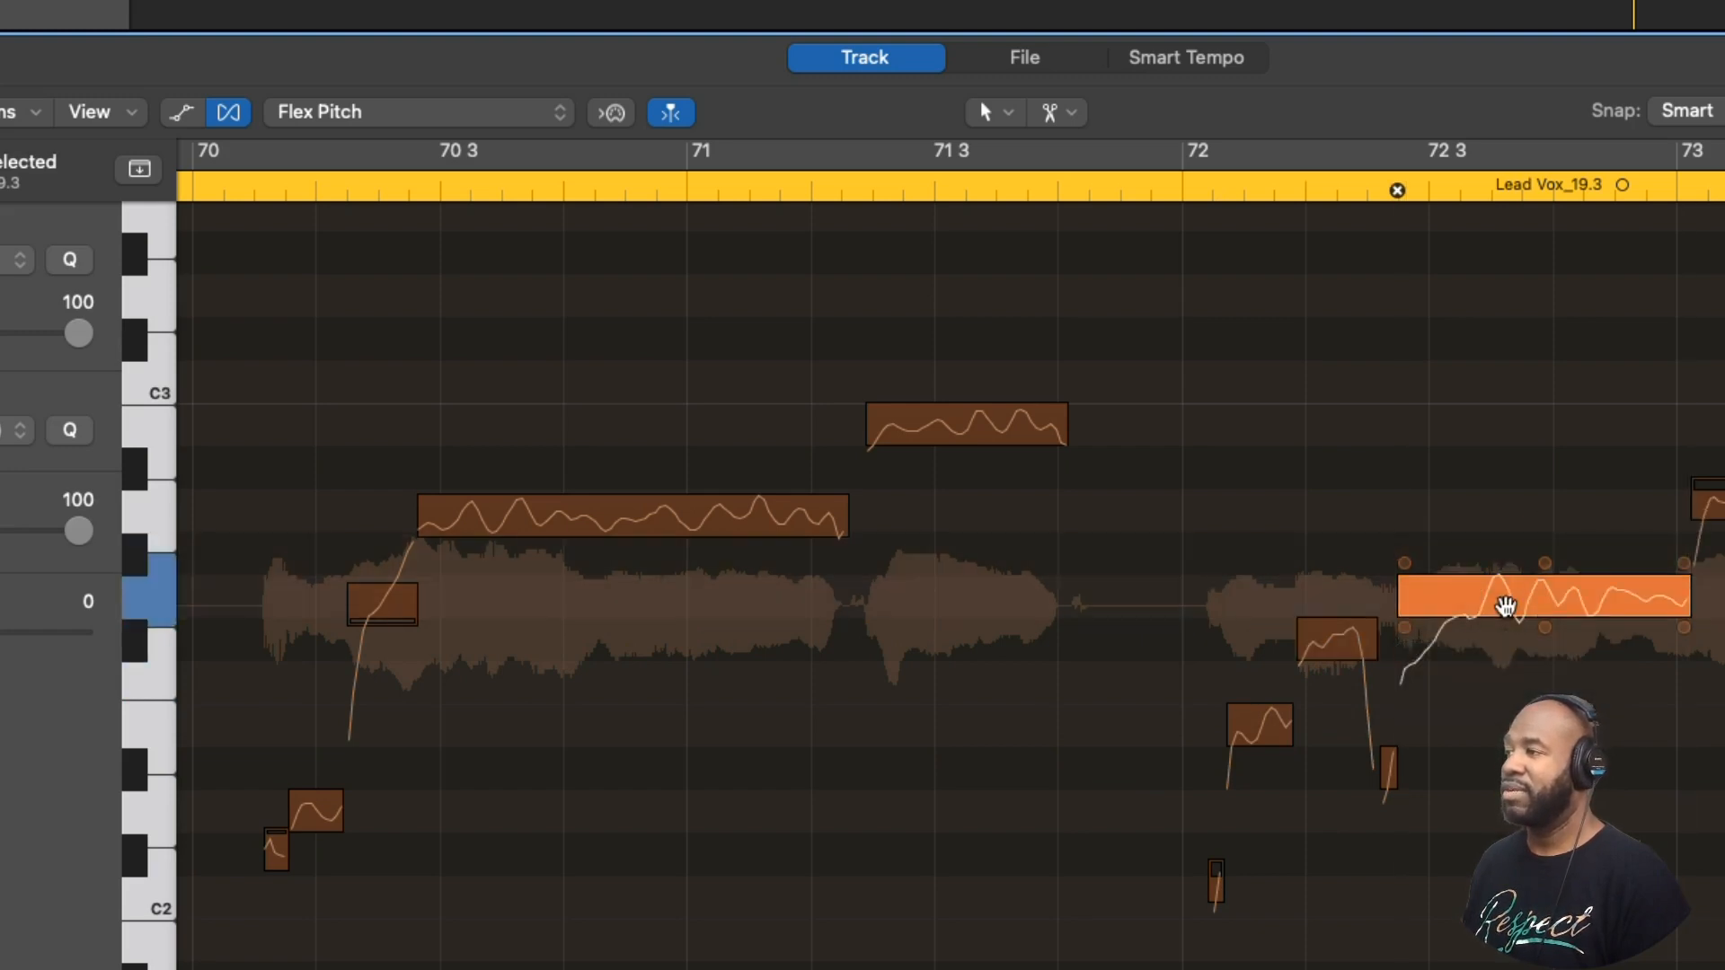
- Snap the high note at bar 73 to perfect pitch and play back the phrase from bar 71 on
click(1134, 196)
key(space)
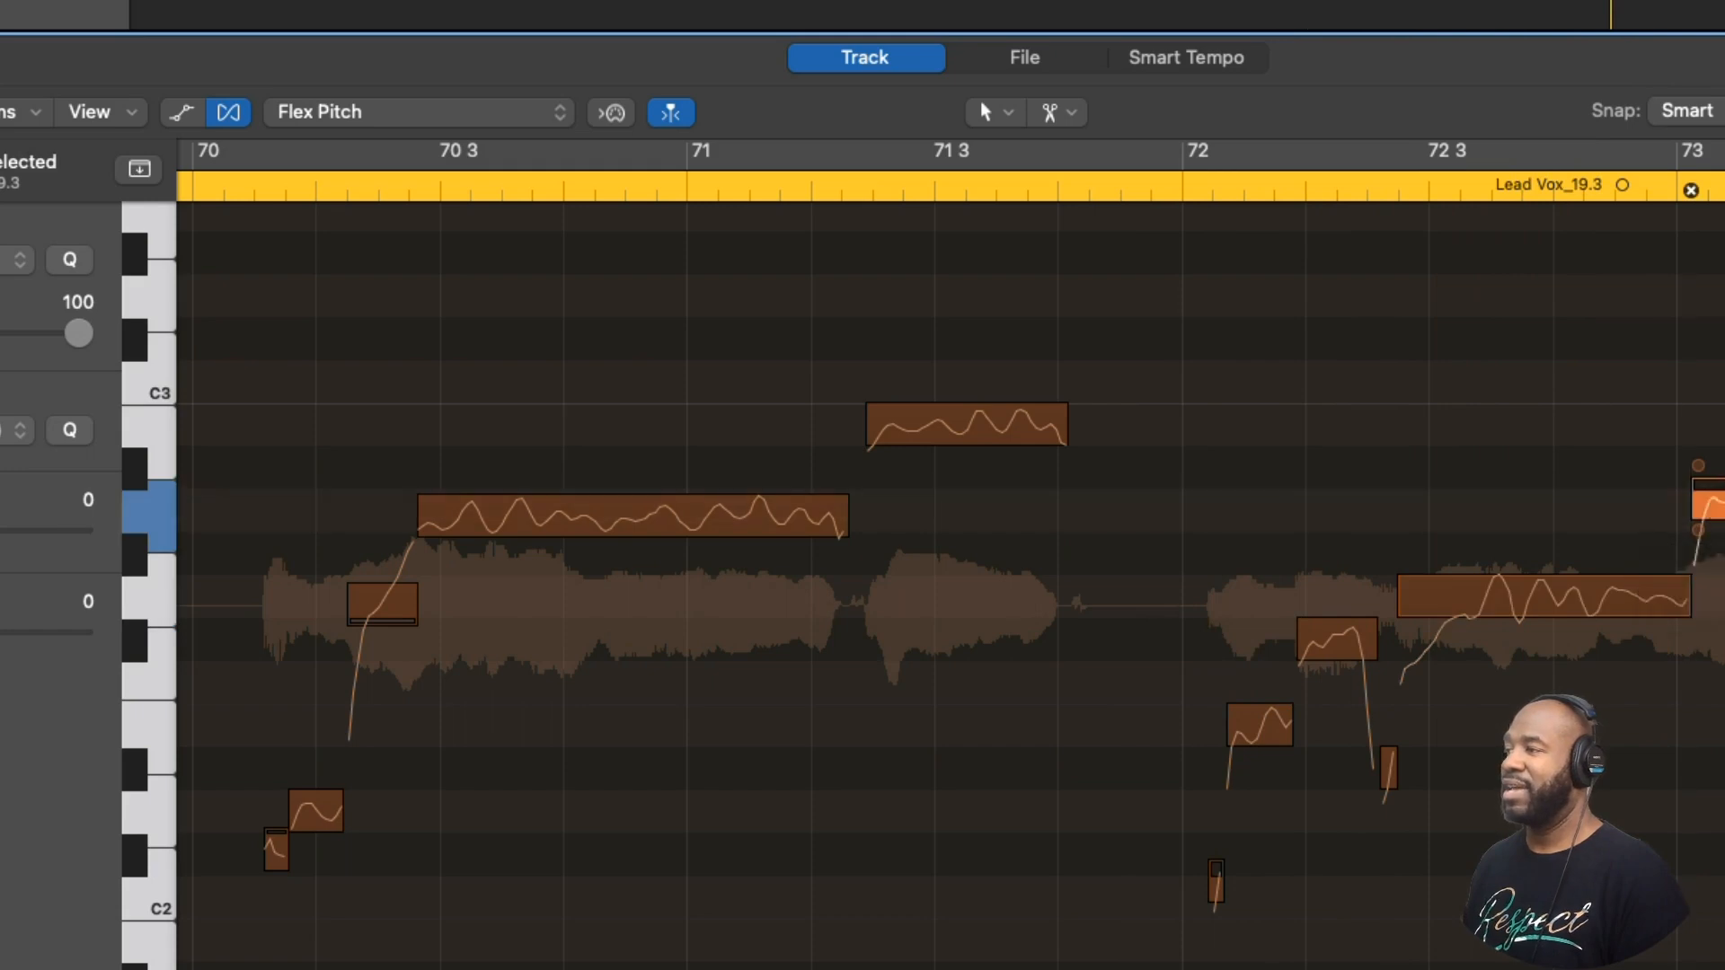
click(989, 182)
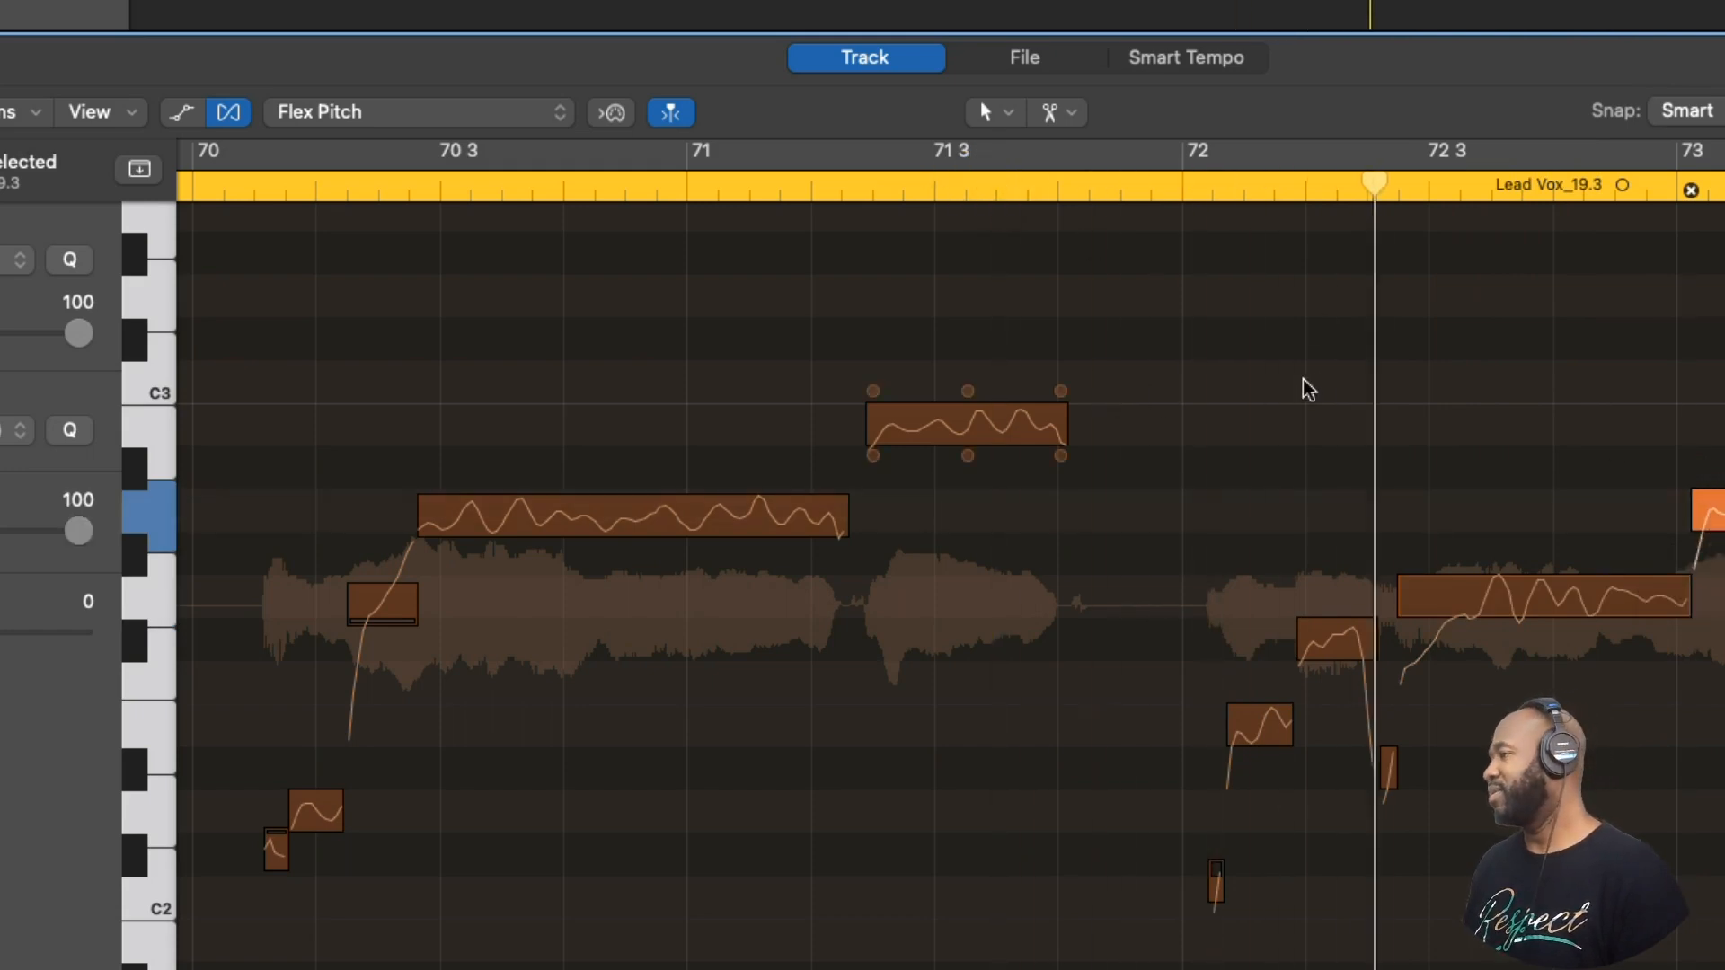
click(1331, 377)
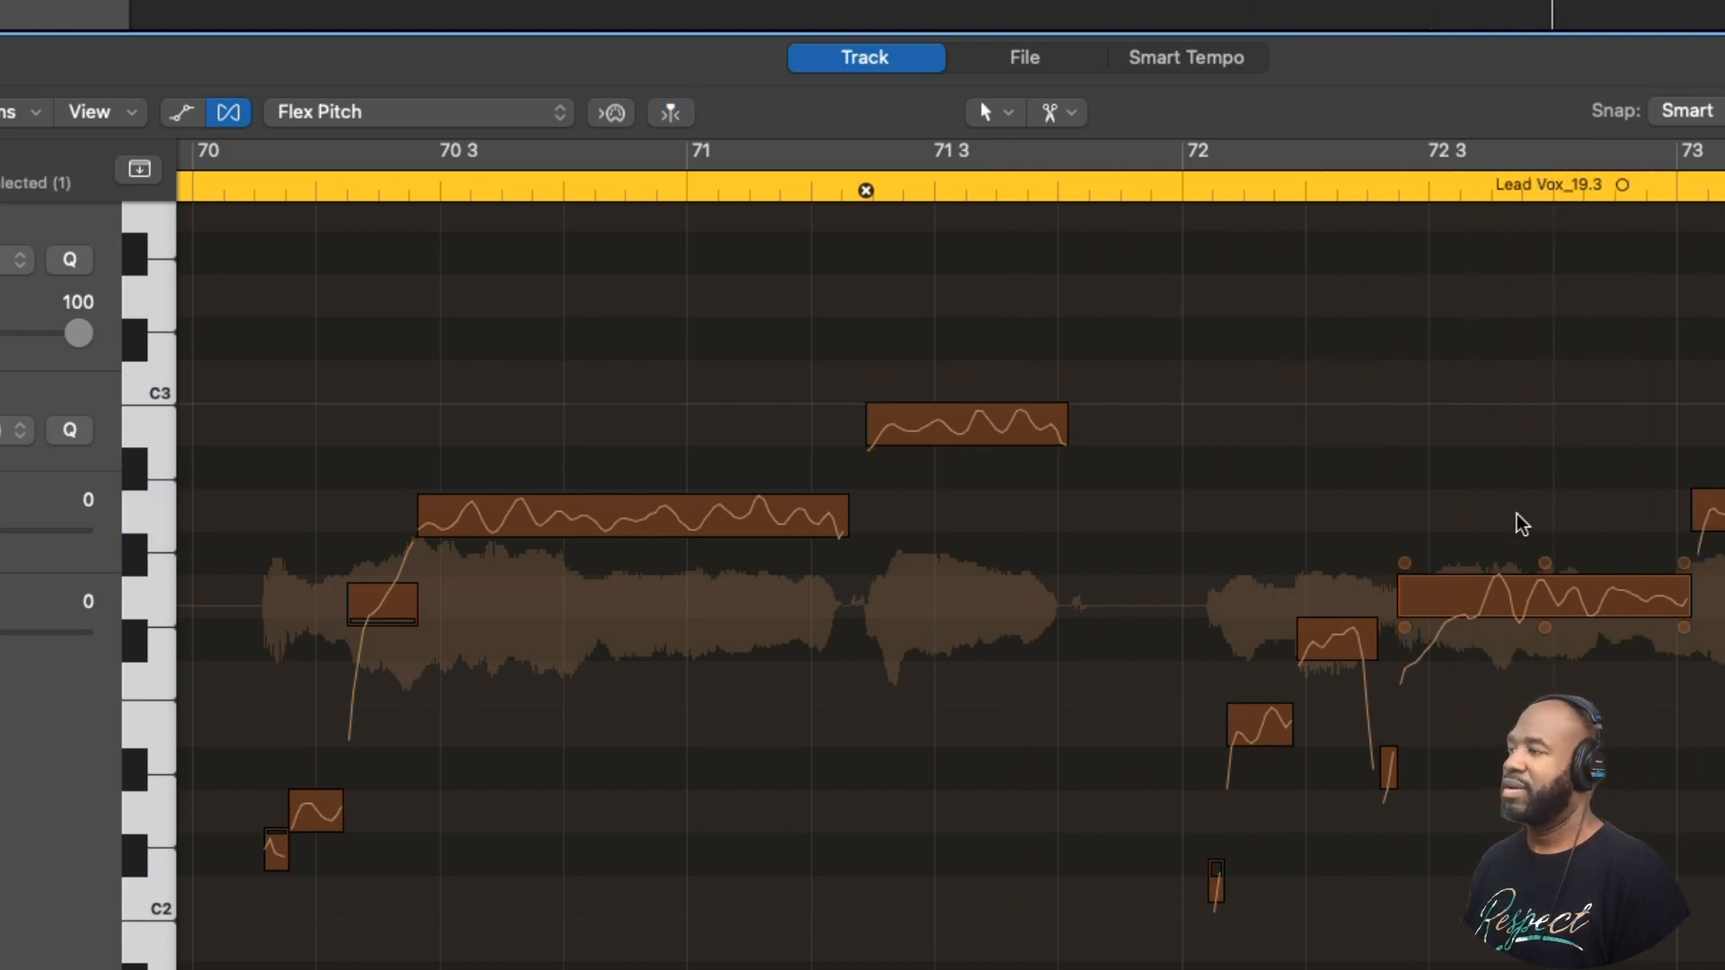
- Snap the low notes on either side of 73 3 to perfect pitch, raise the short note between them level with them, and play through bar 75
scroll(1572, 566, right, 8)
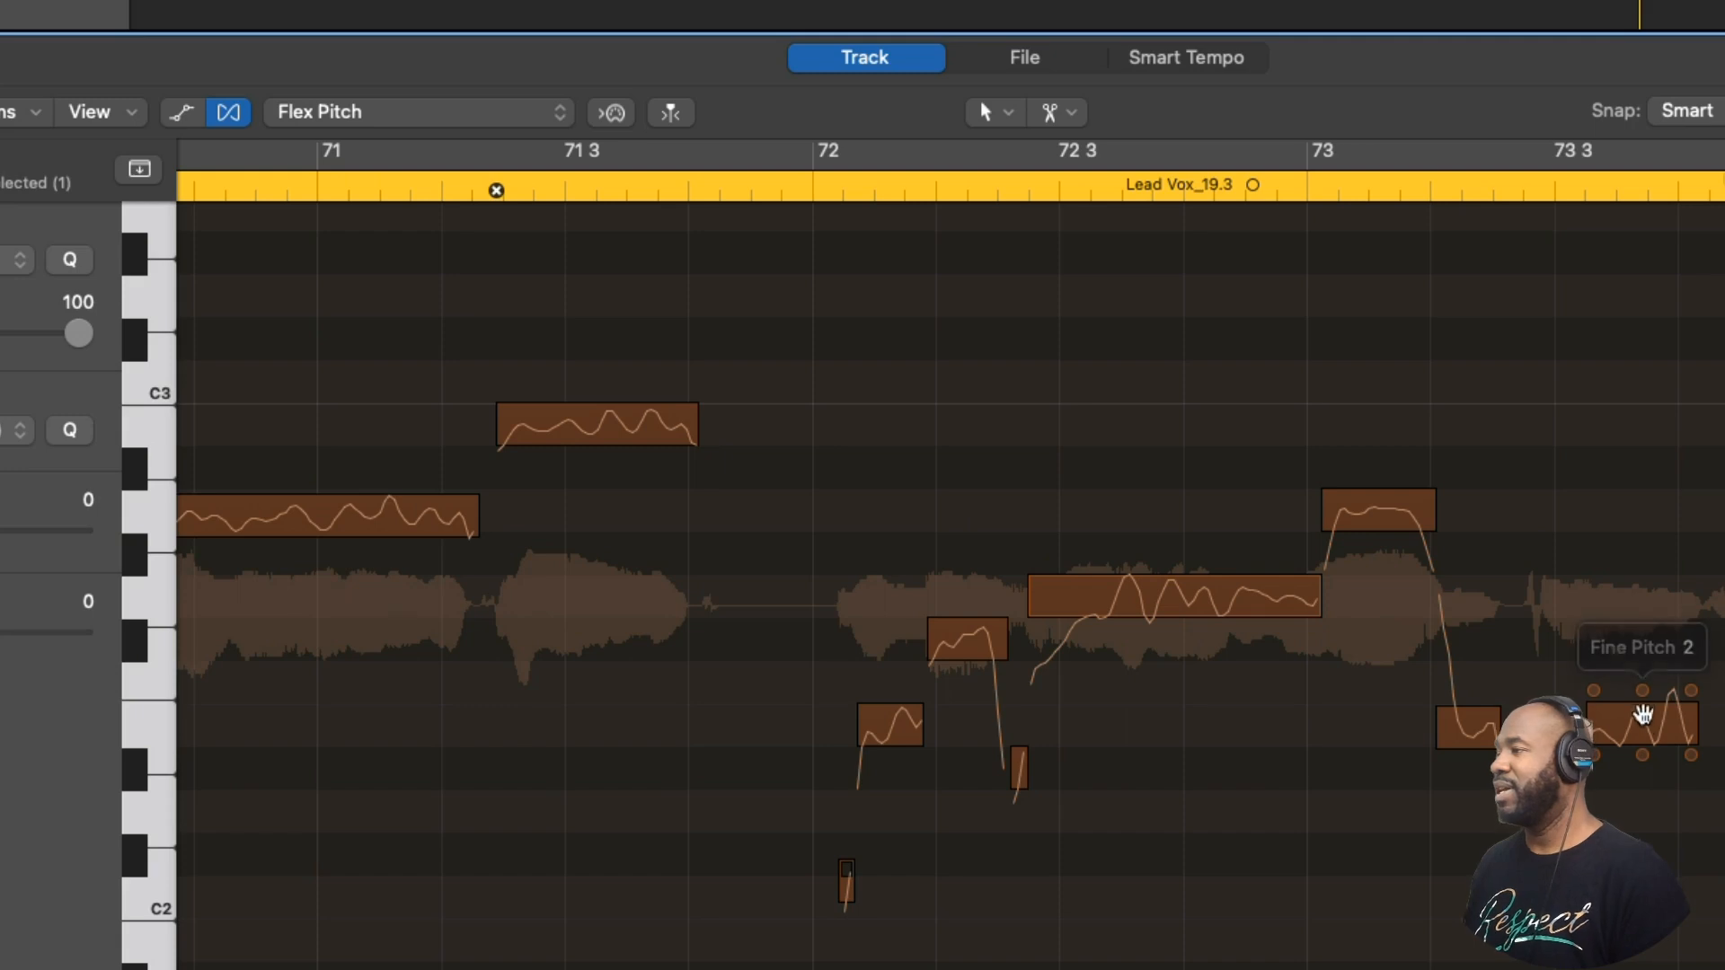
click(1643, 714)
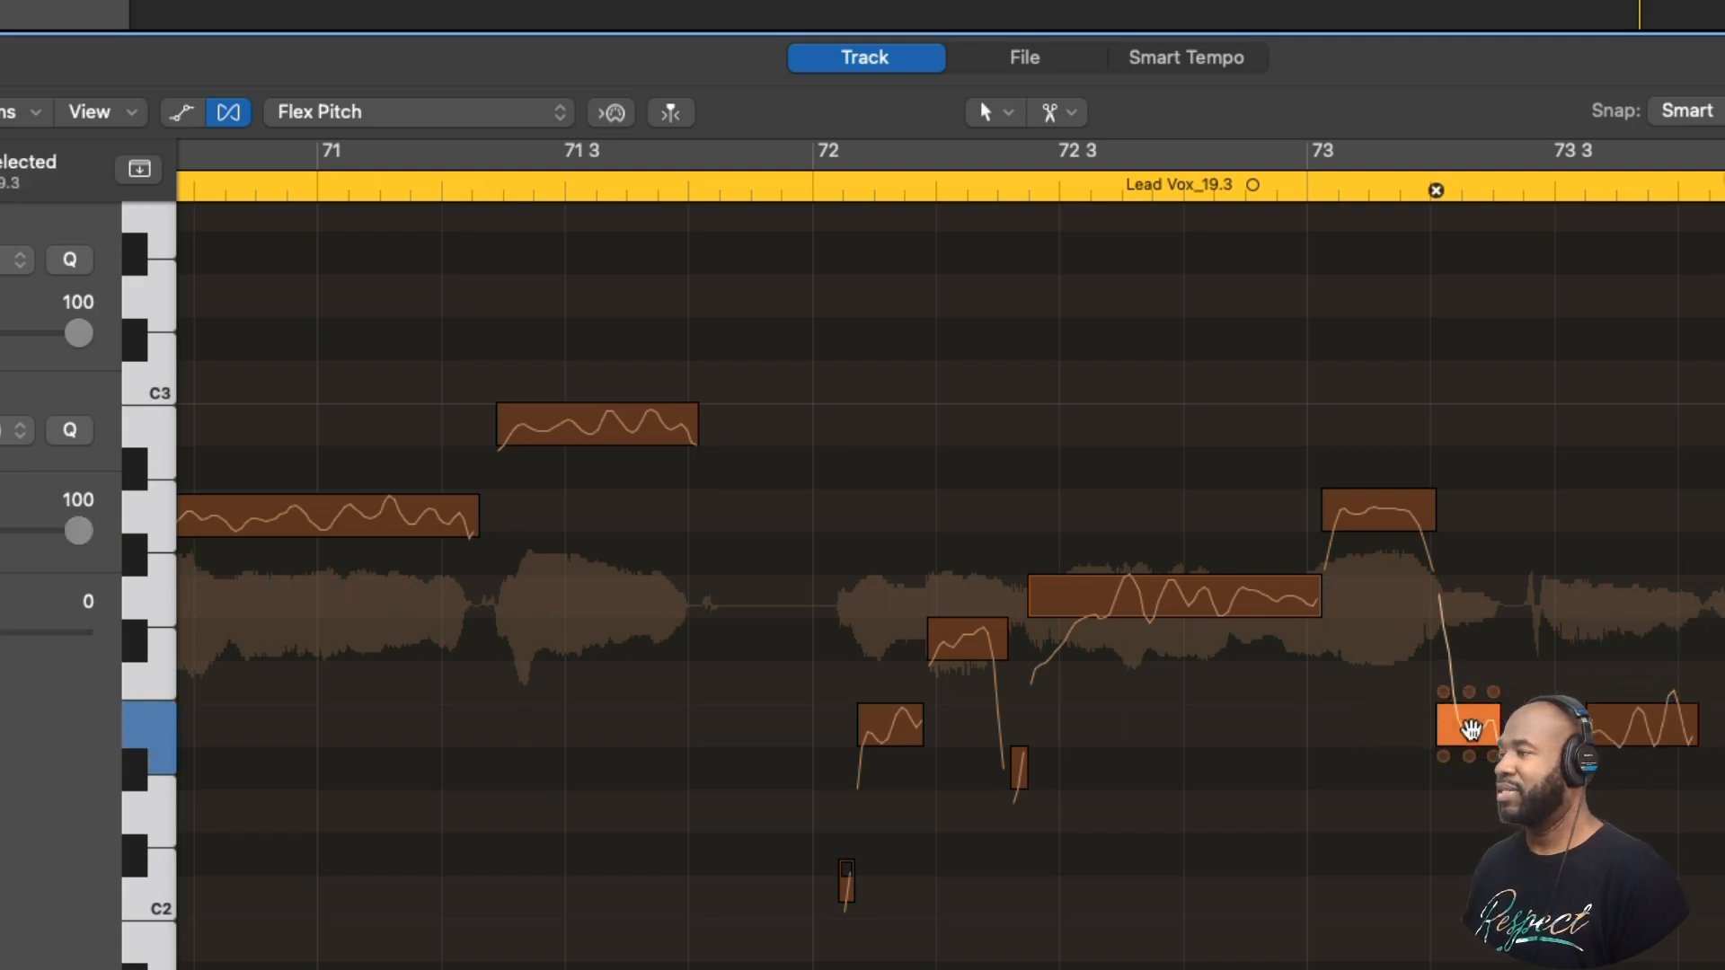
click(750, 186)
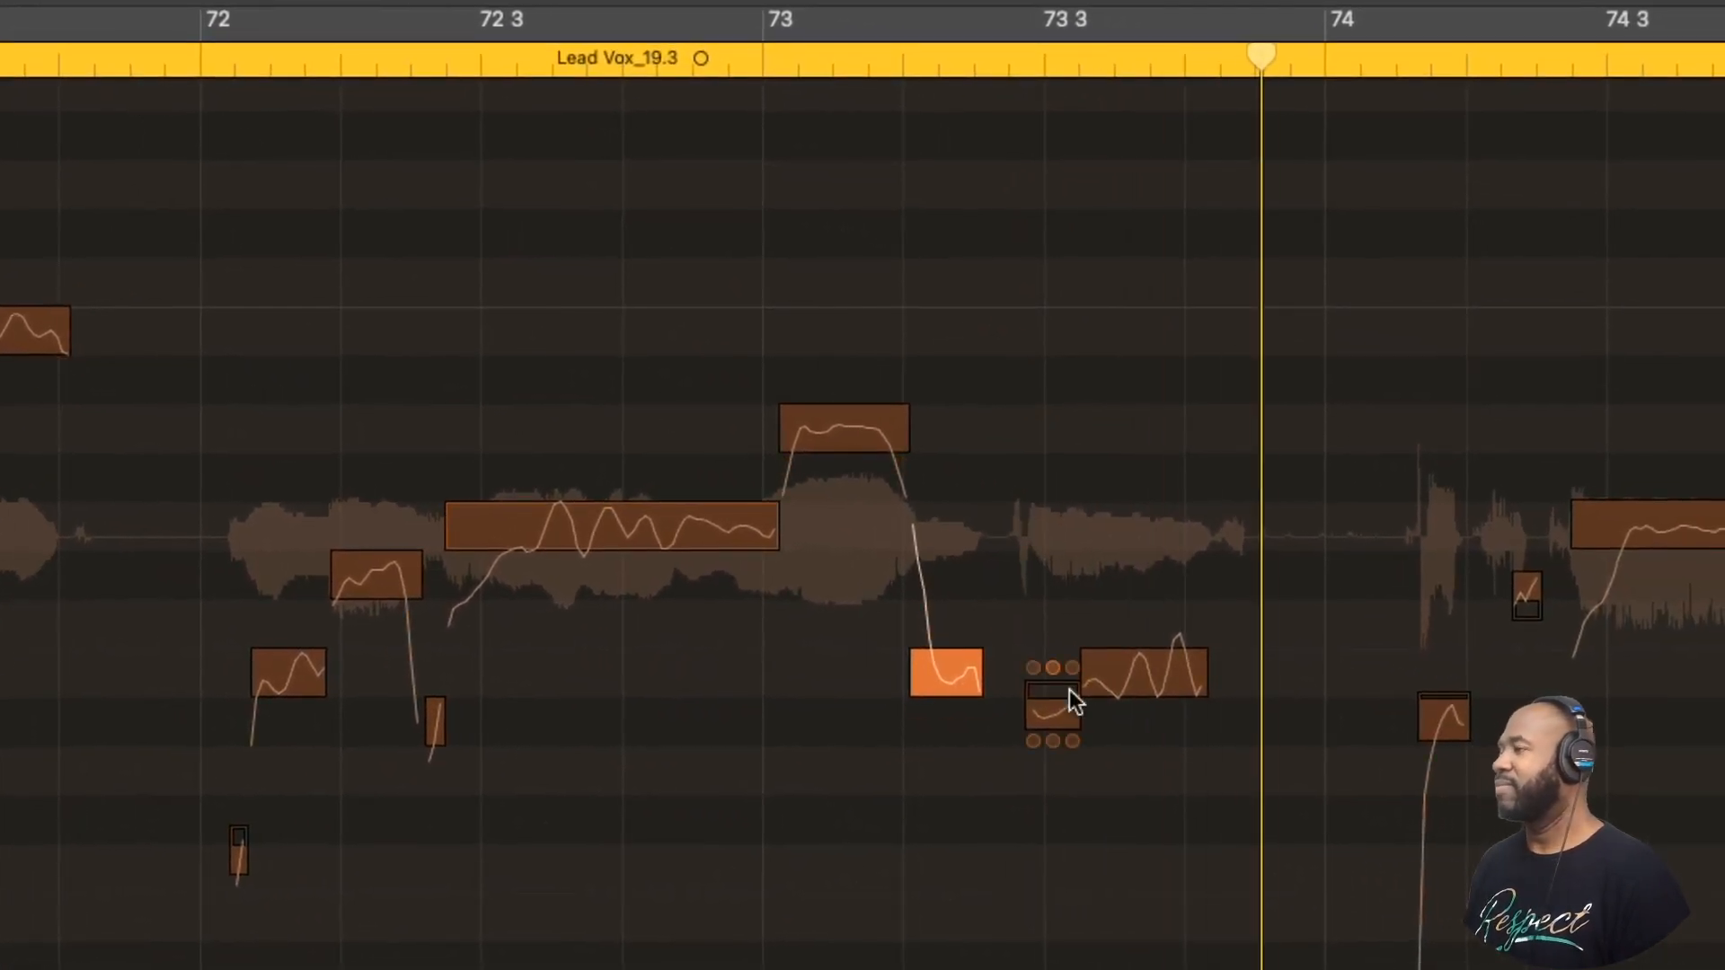
drag(1064, 722, 1060, 664)
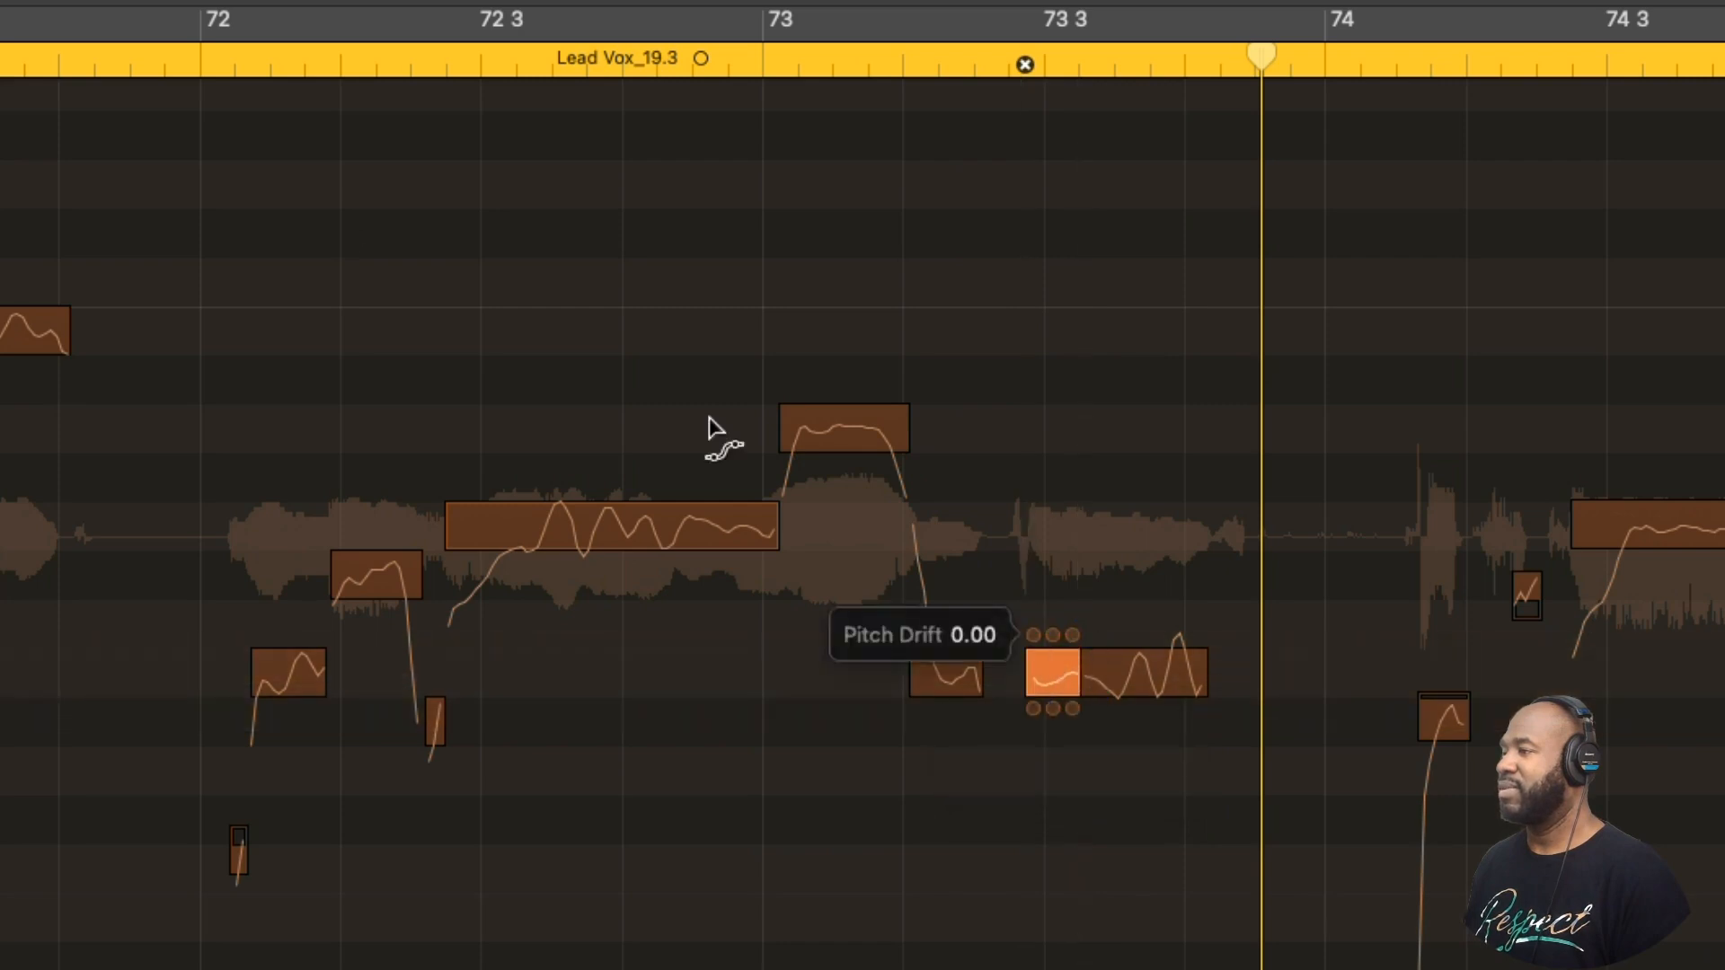
click(86, 60)
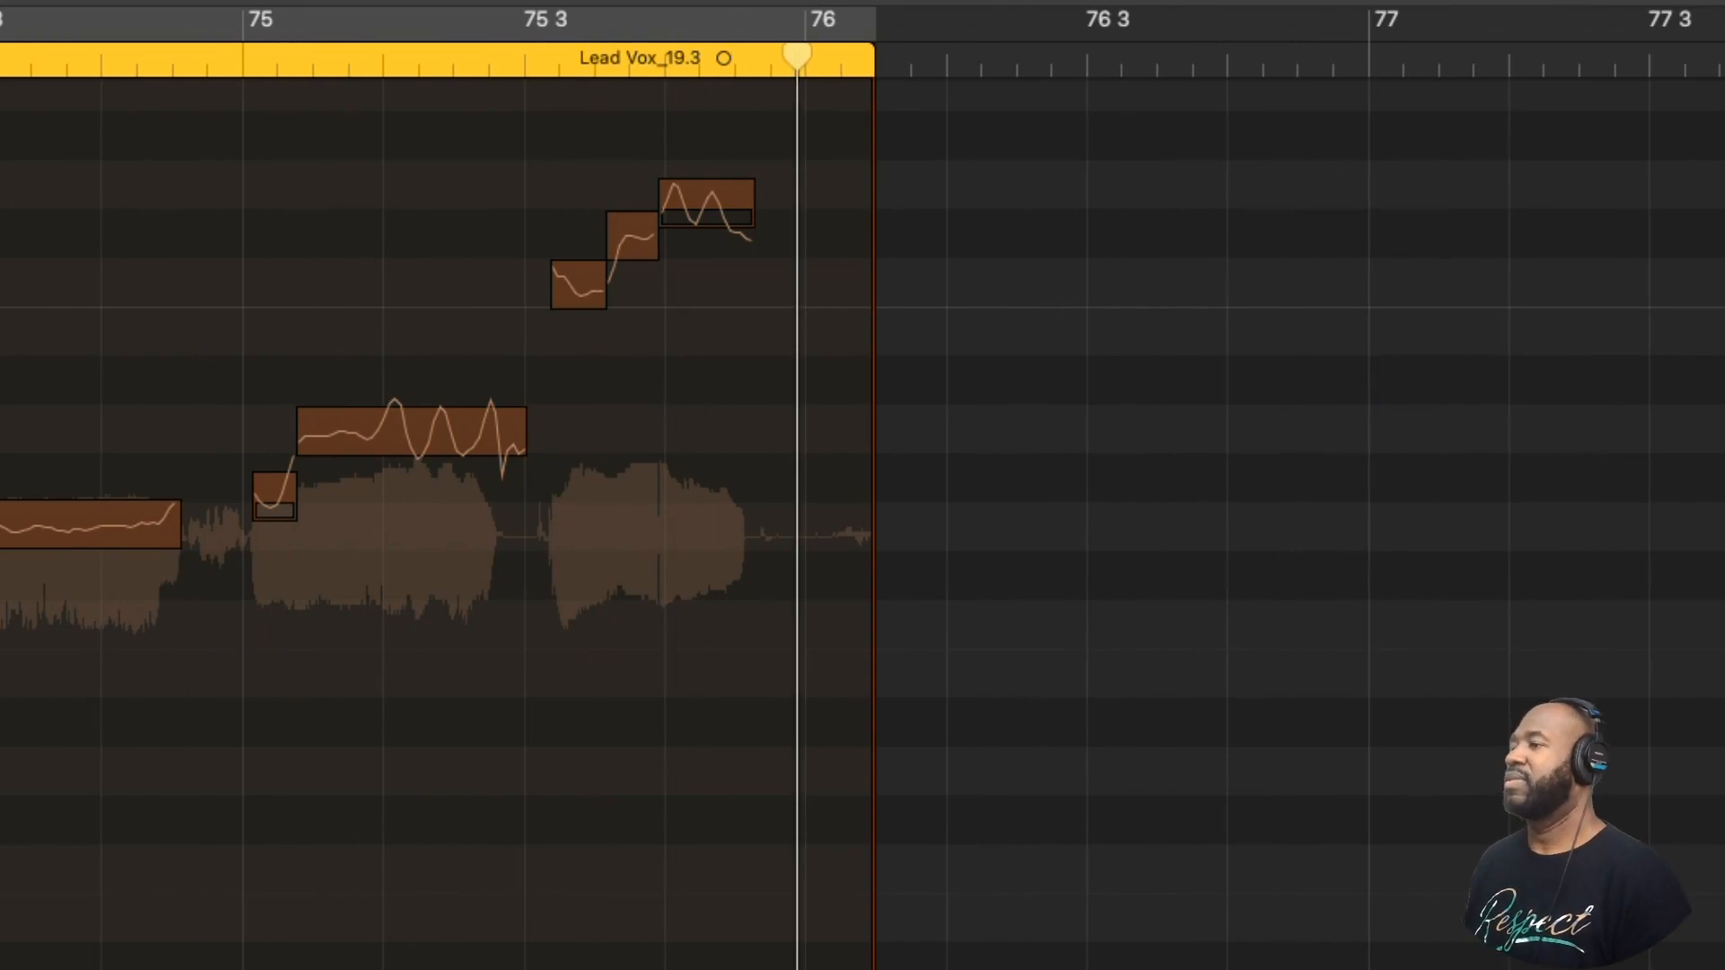
- Raise the first short note in bar 74 by one semitone to perfect pitch and play the bar to check it
click(143, 782)
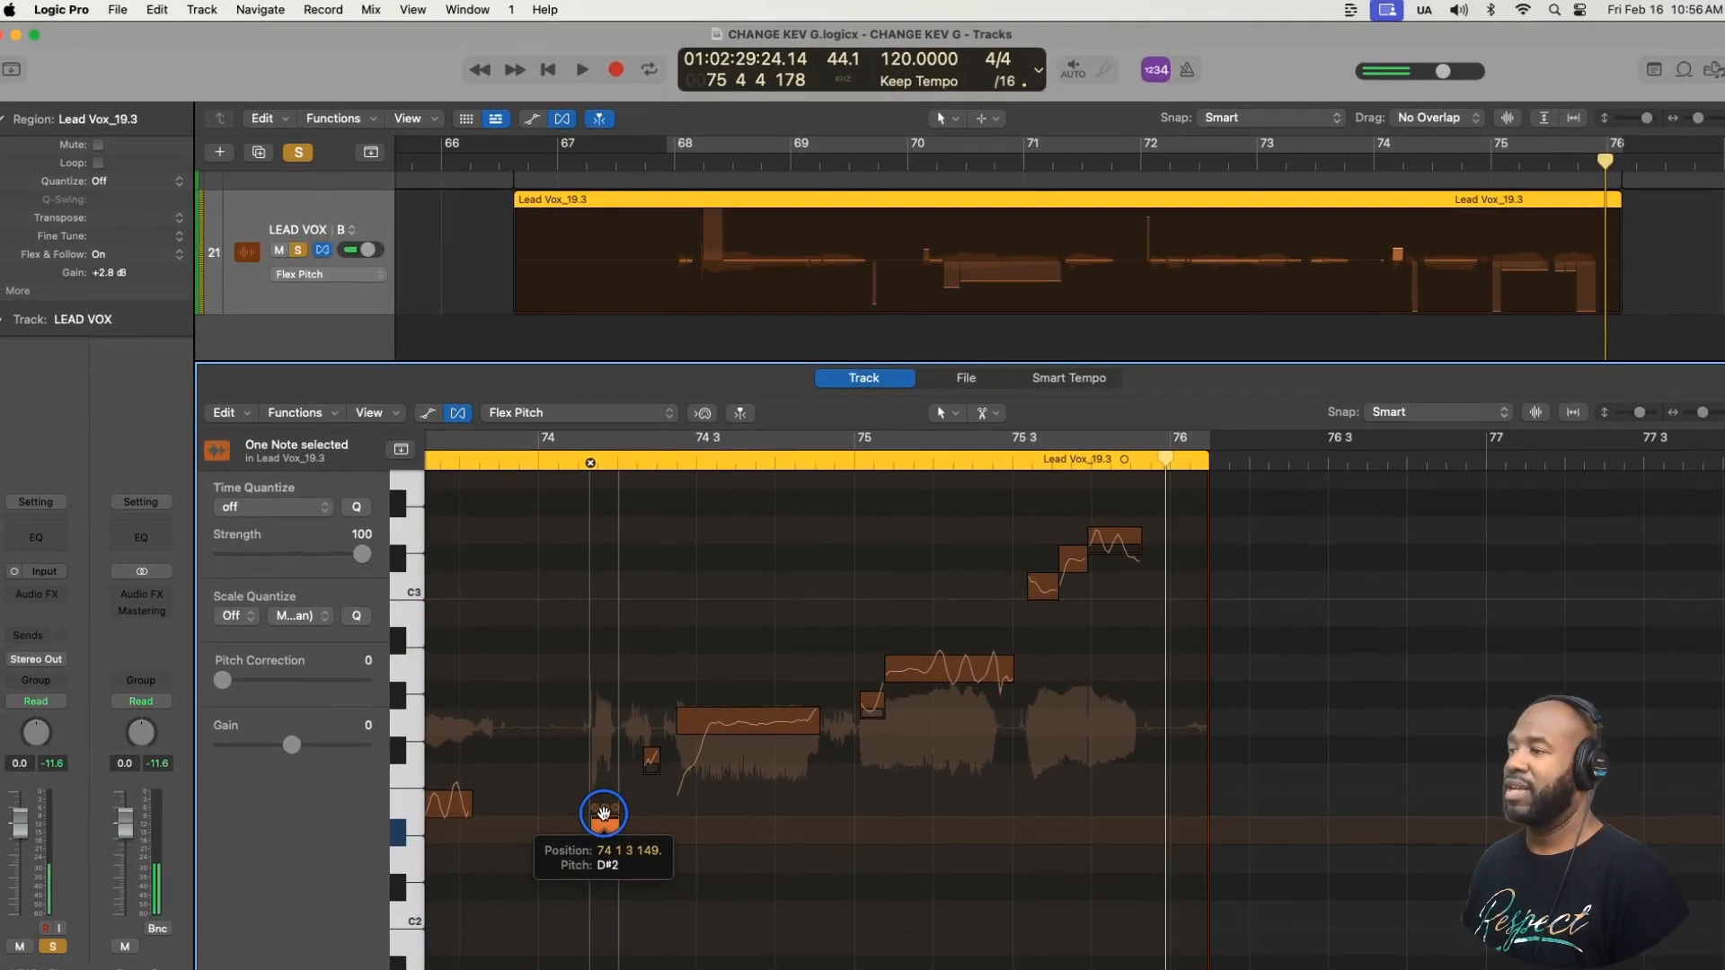
drag(604, 814, 601, 802)
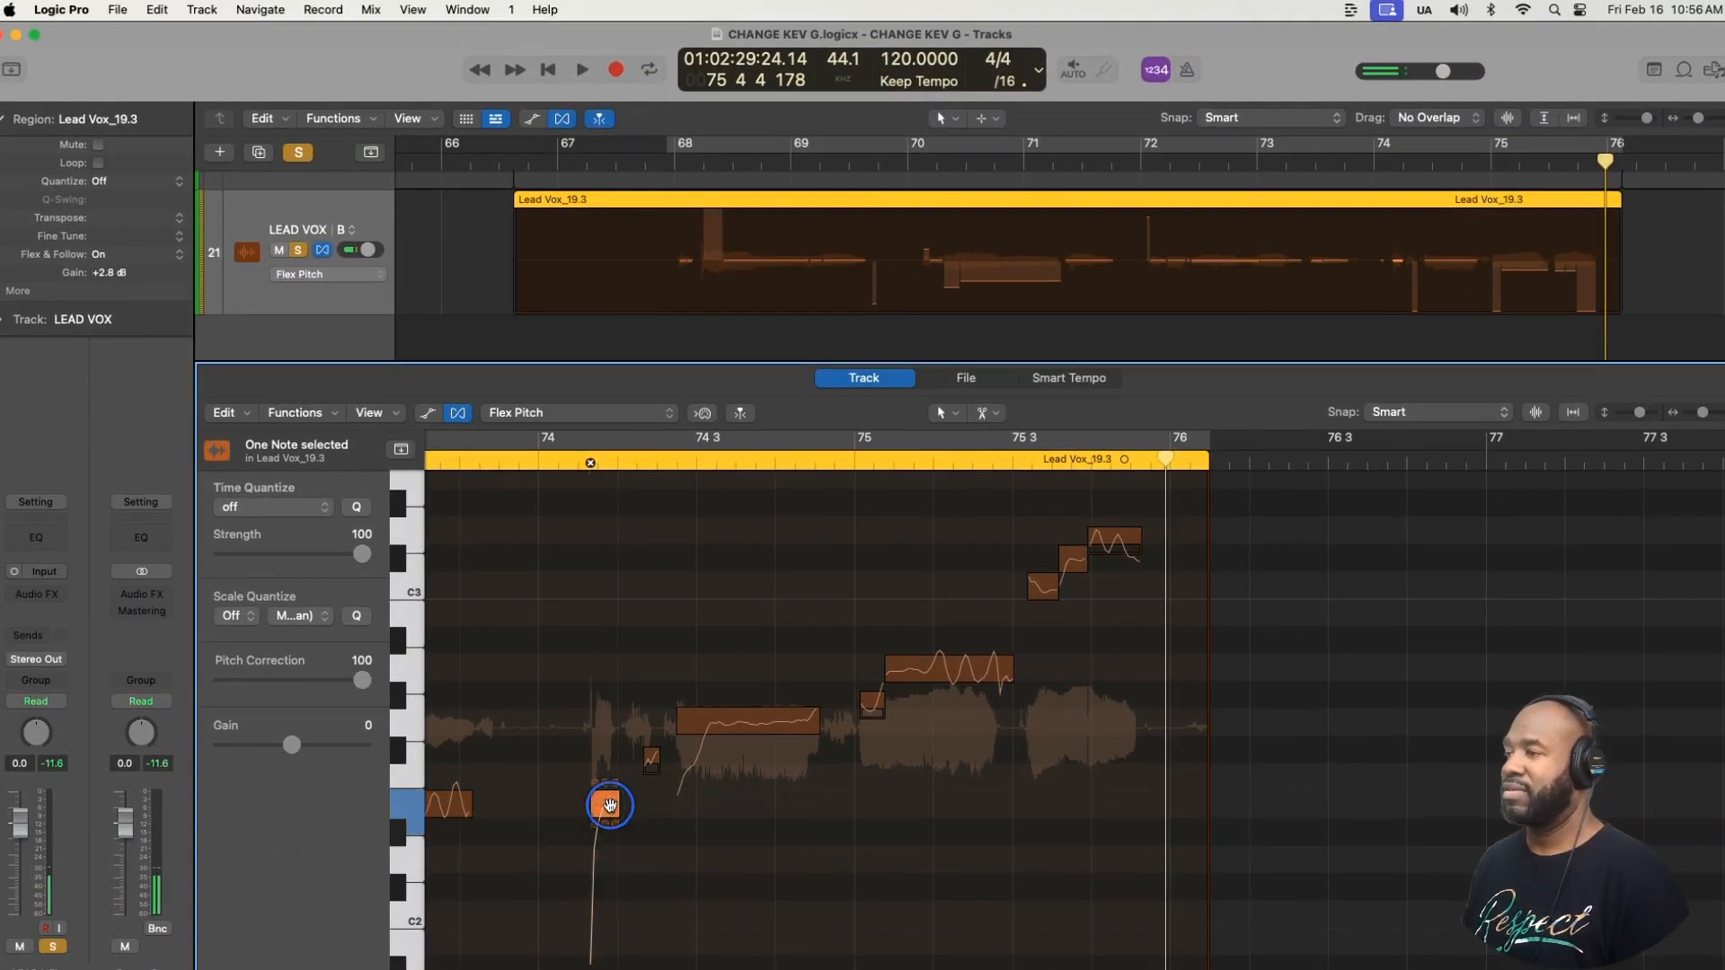
click(512, 460)
key(space)
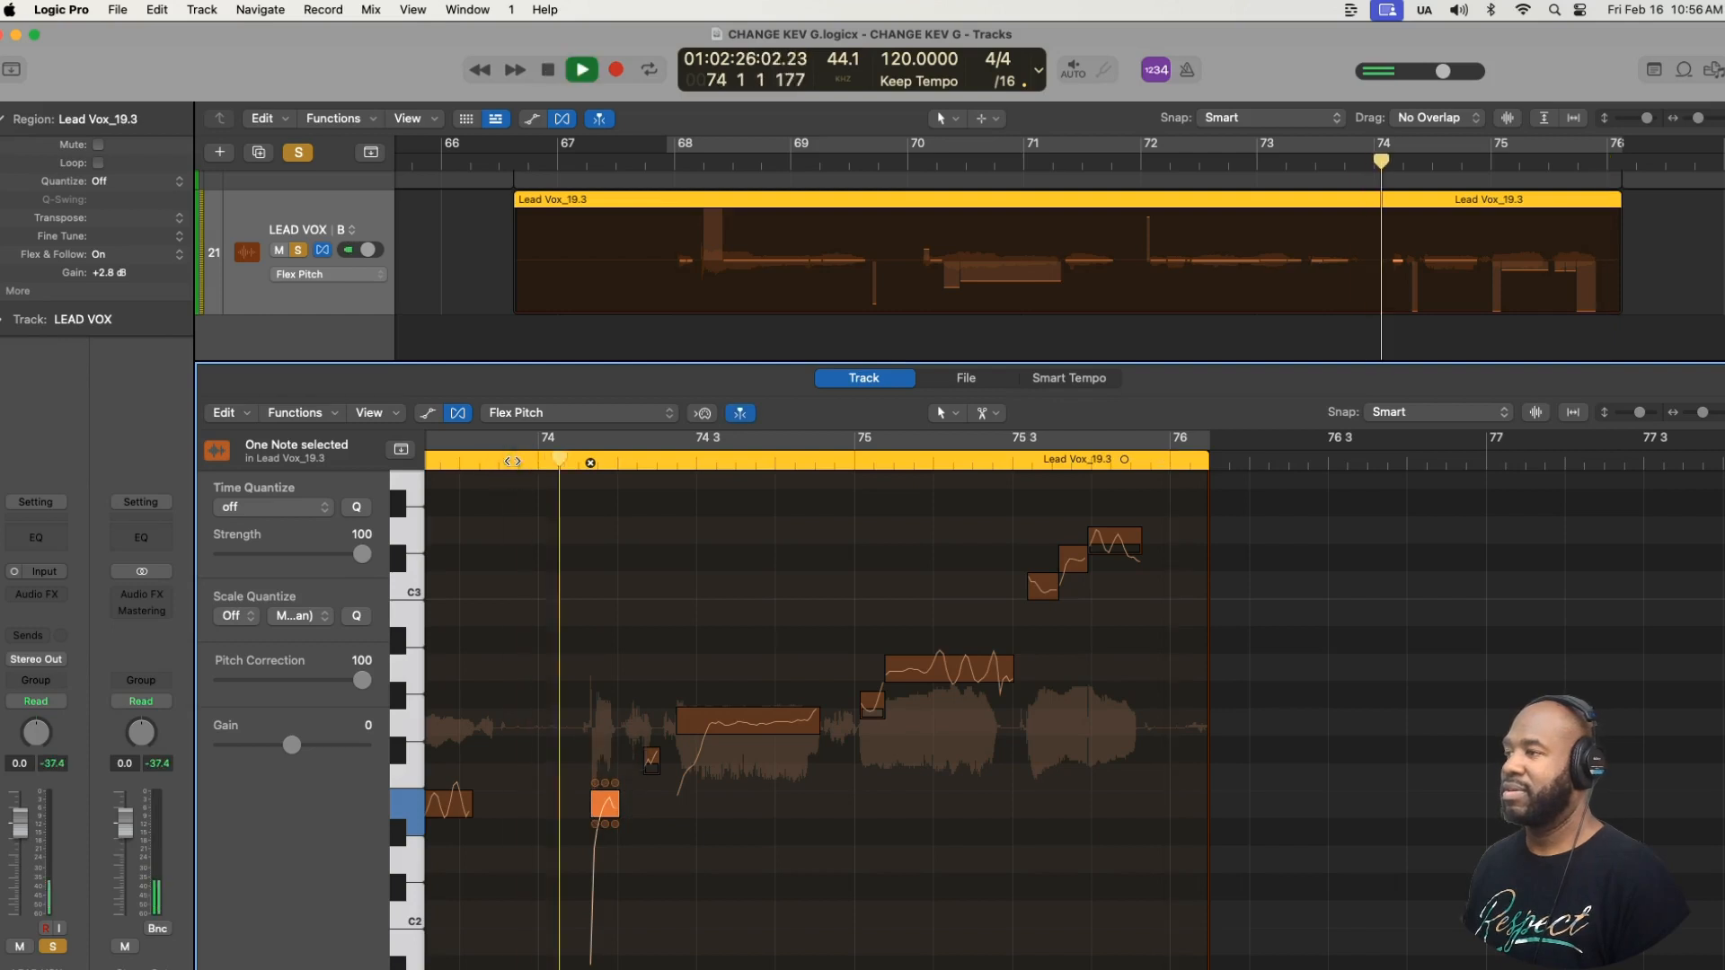
key(space)
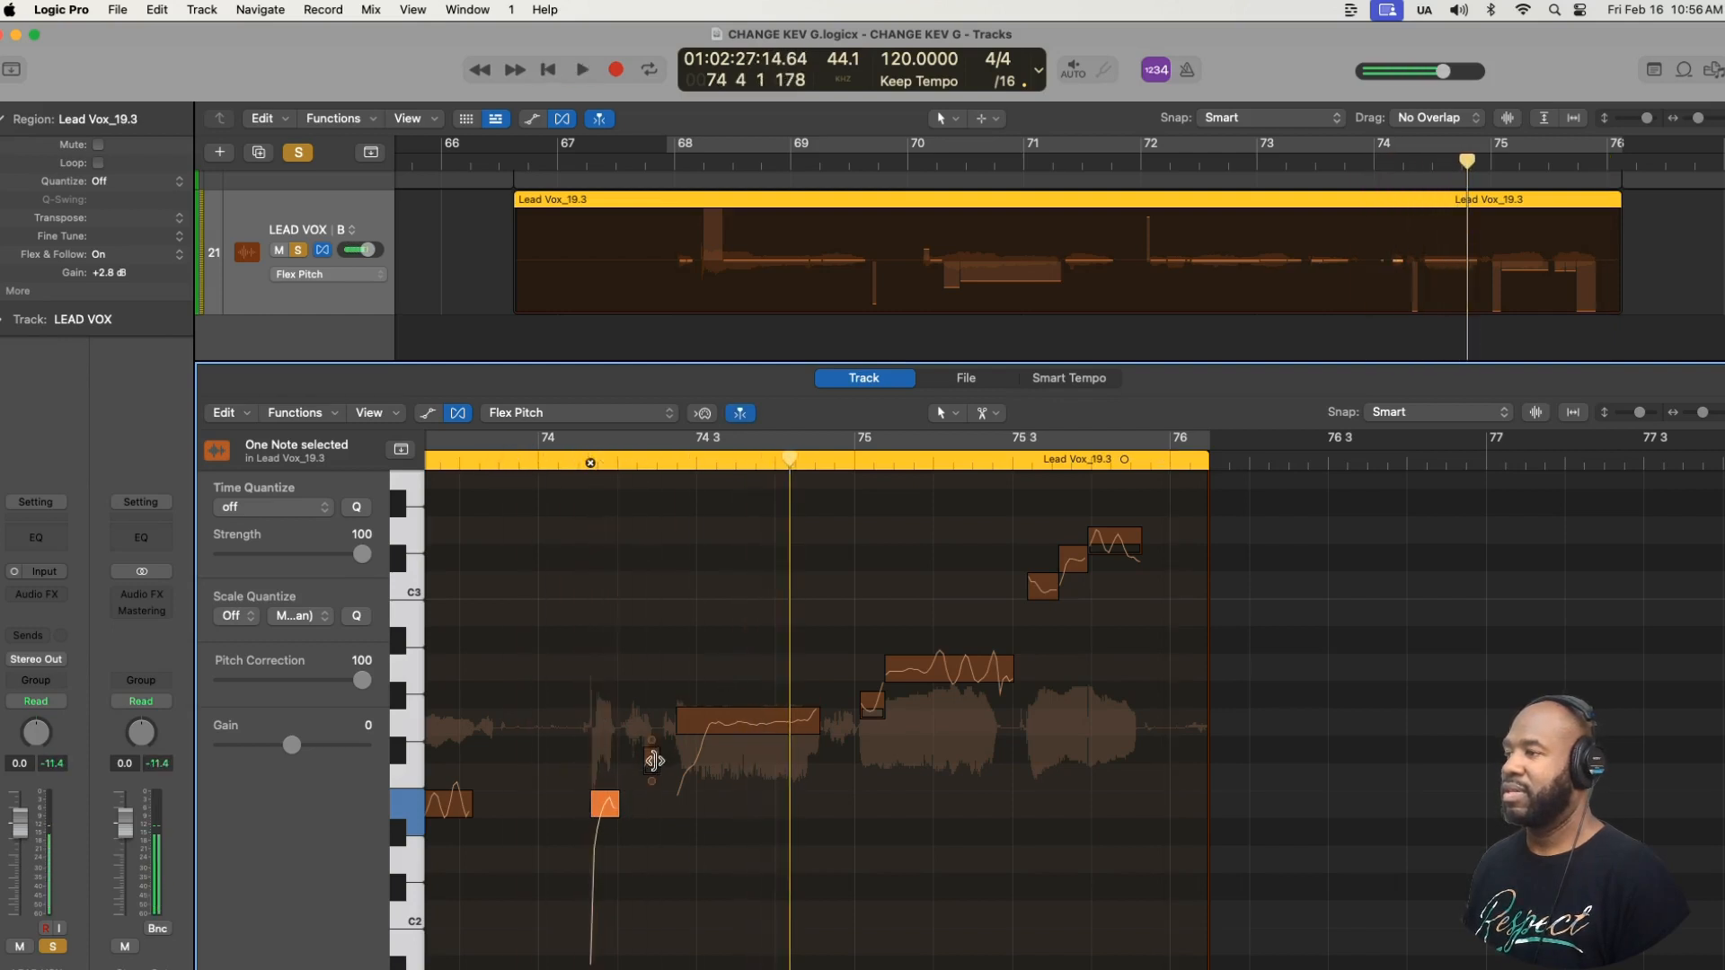
- Snap the very short F#2 note before 74 3 to perfect pitch and play bar 74 to check it
click(651, 759)
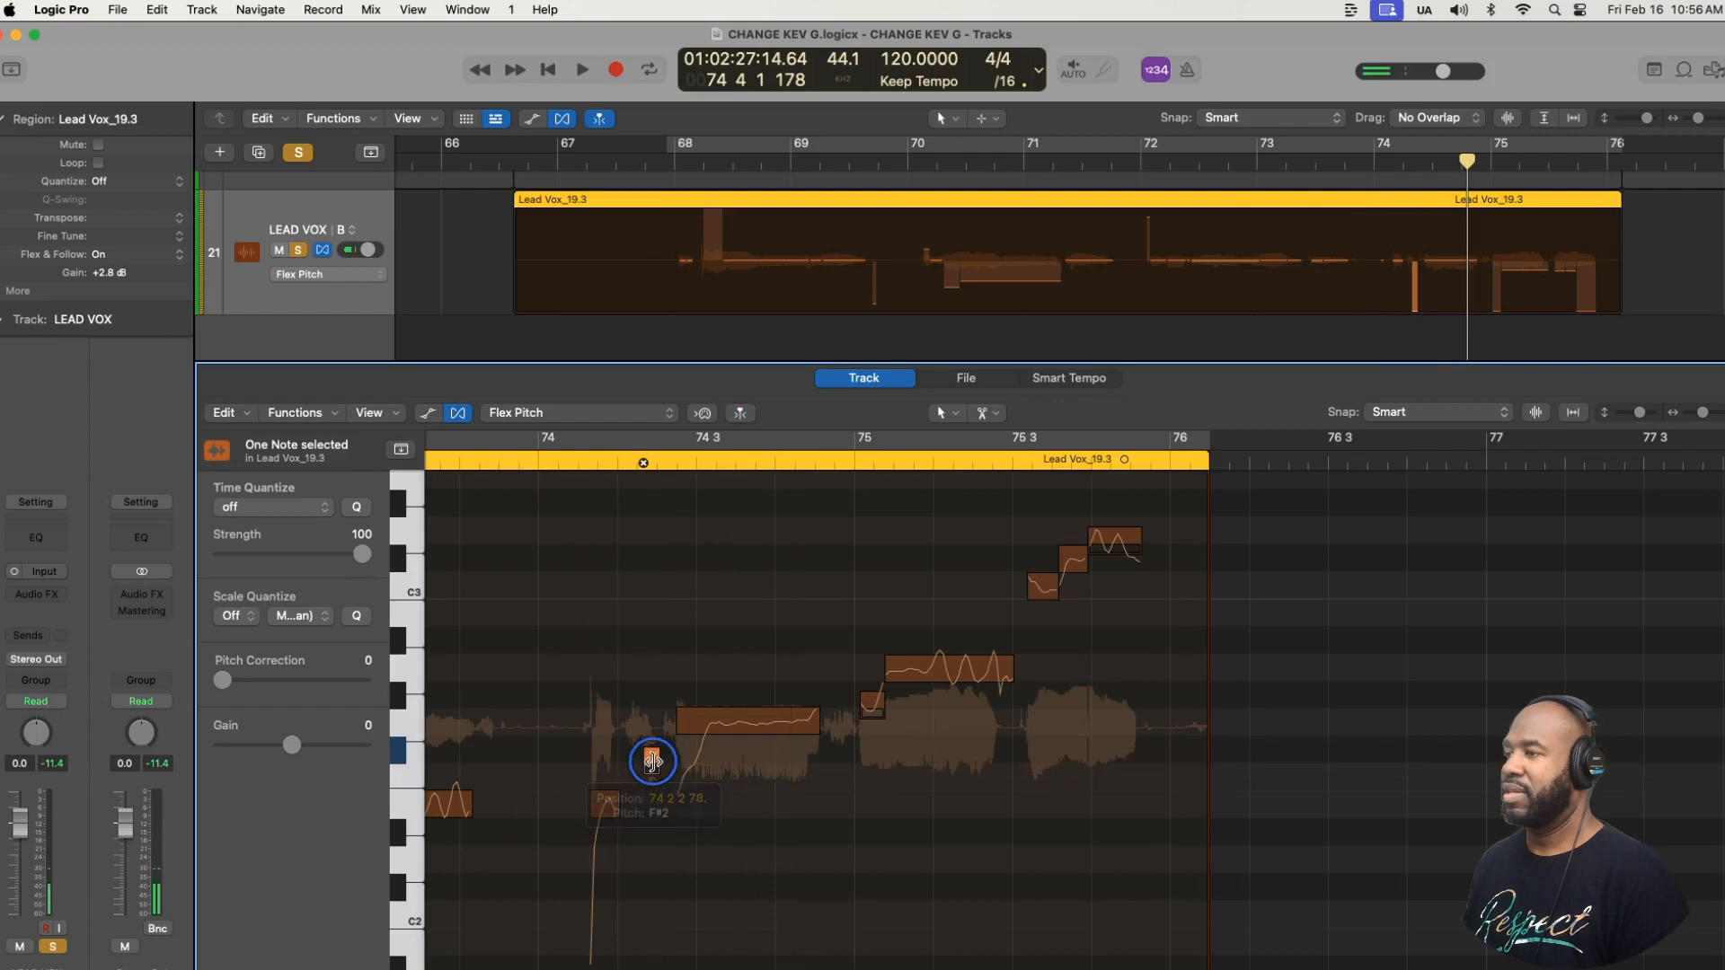
key(super+Right)
key(super+Right)
key(super+Right)
key(super+Right)
key(super+Right)
key(super+Right)
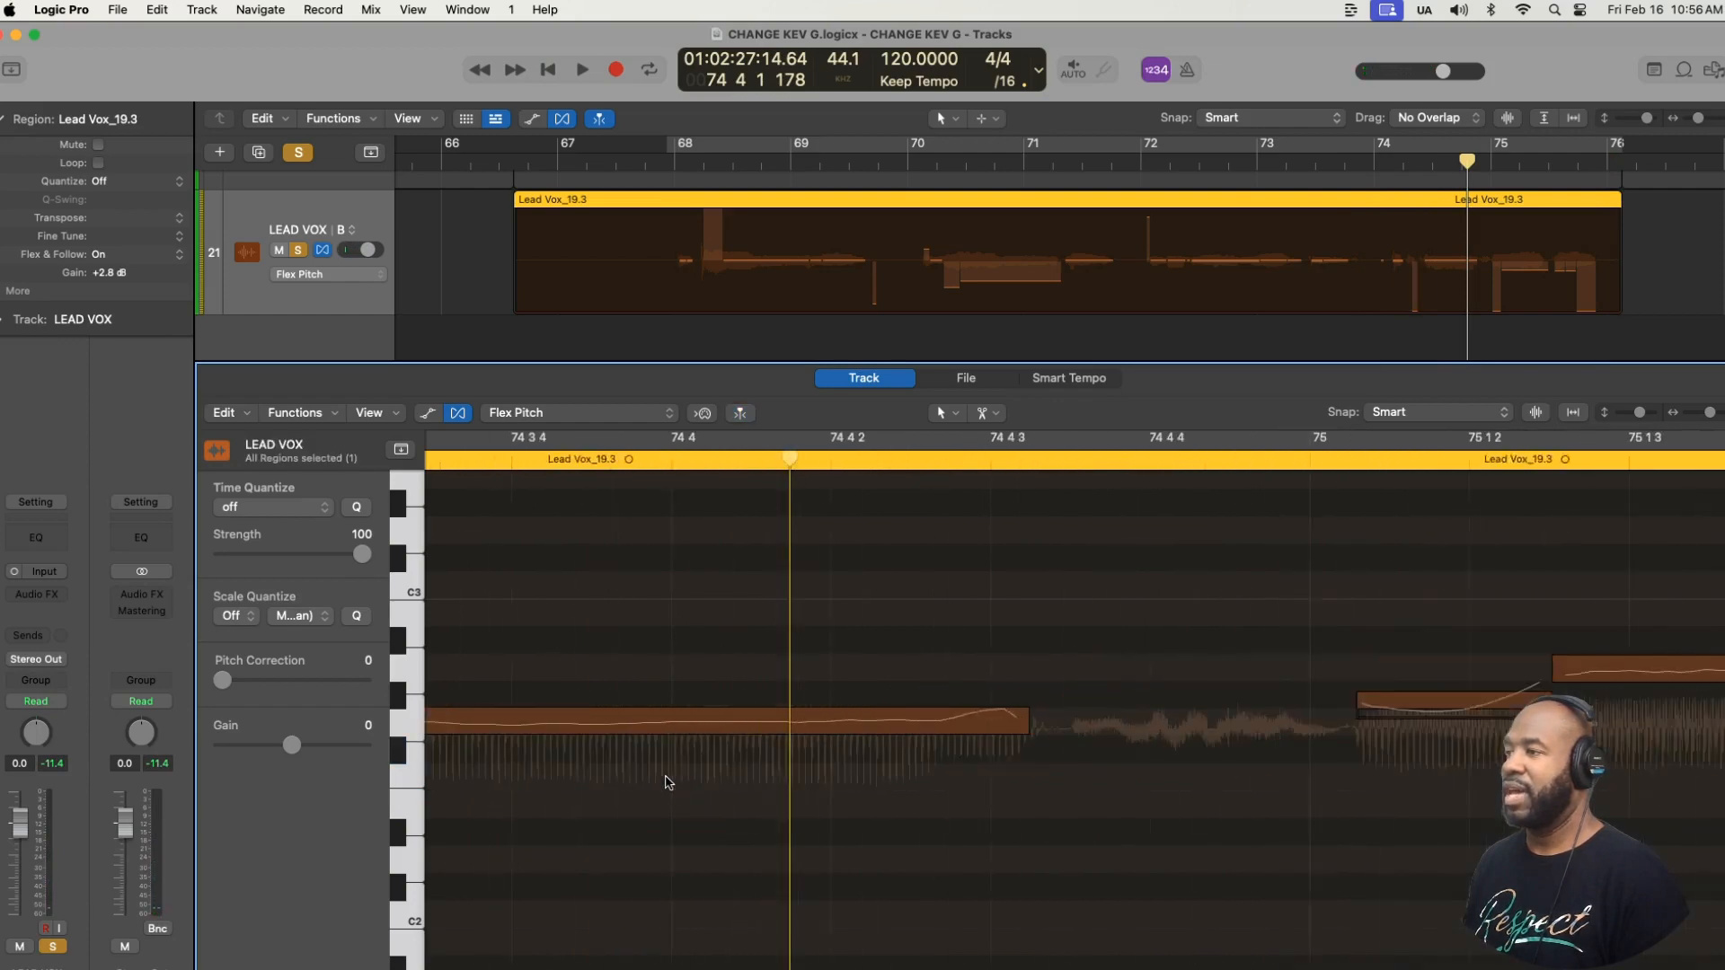
key(super+Left)
key(super+Left)
key(super+Left)
scroll(668, 783, left, 7)
scroll(668, 783, left, 2)
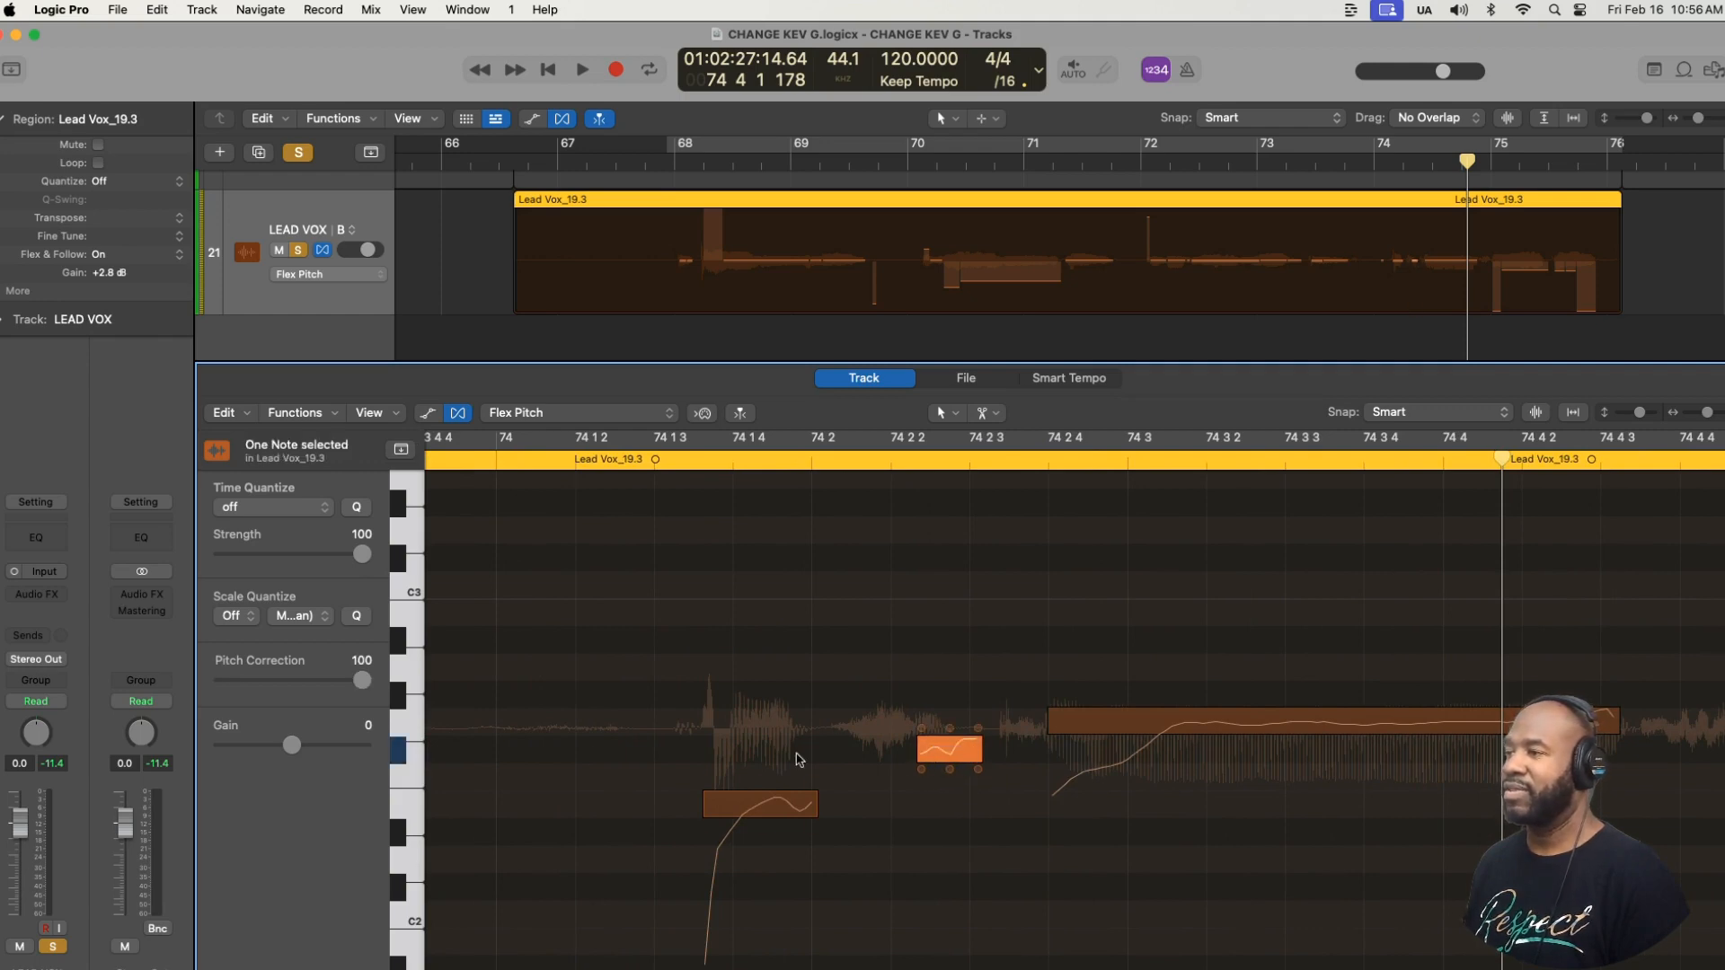
click(587, 459)
key(space)
key(space)
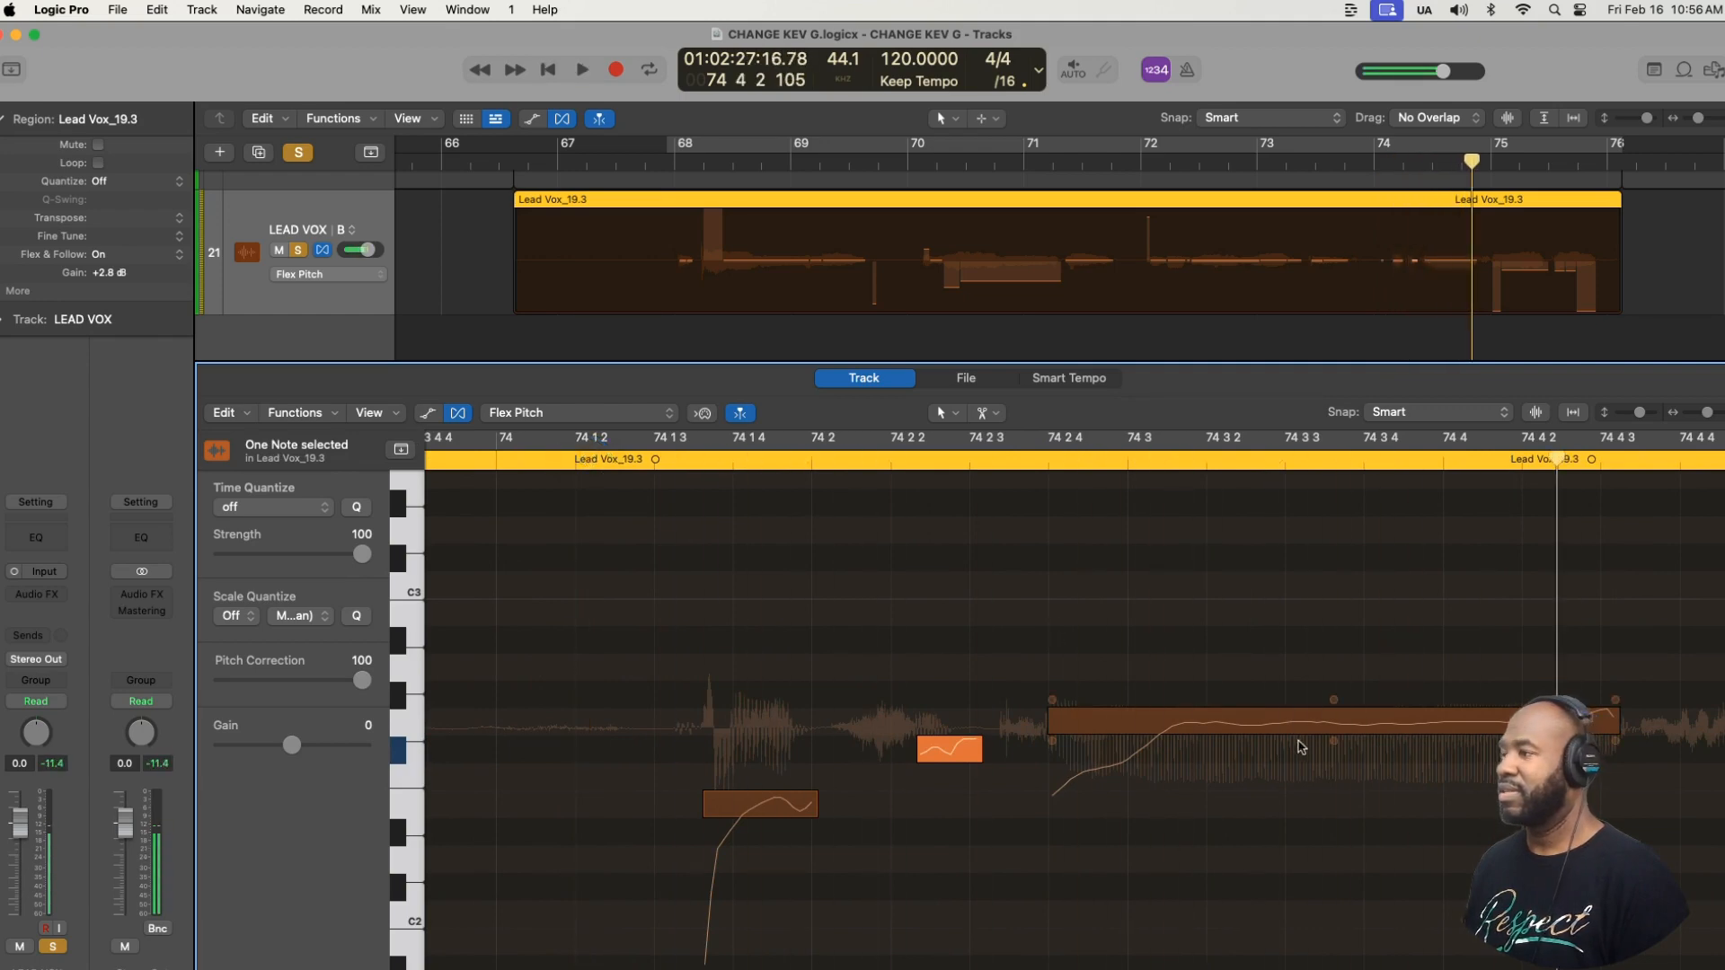
- Snap the long note in bar 74 to perfect pitch, undoing and redoing the correction to compare both versions
click(1327, 728)
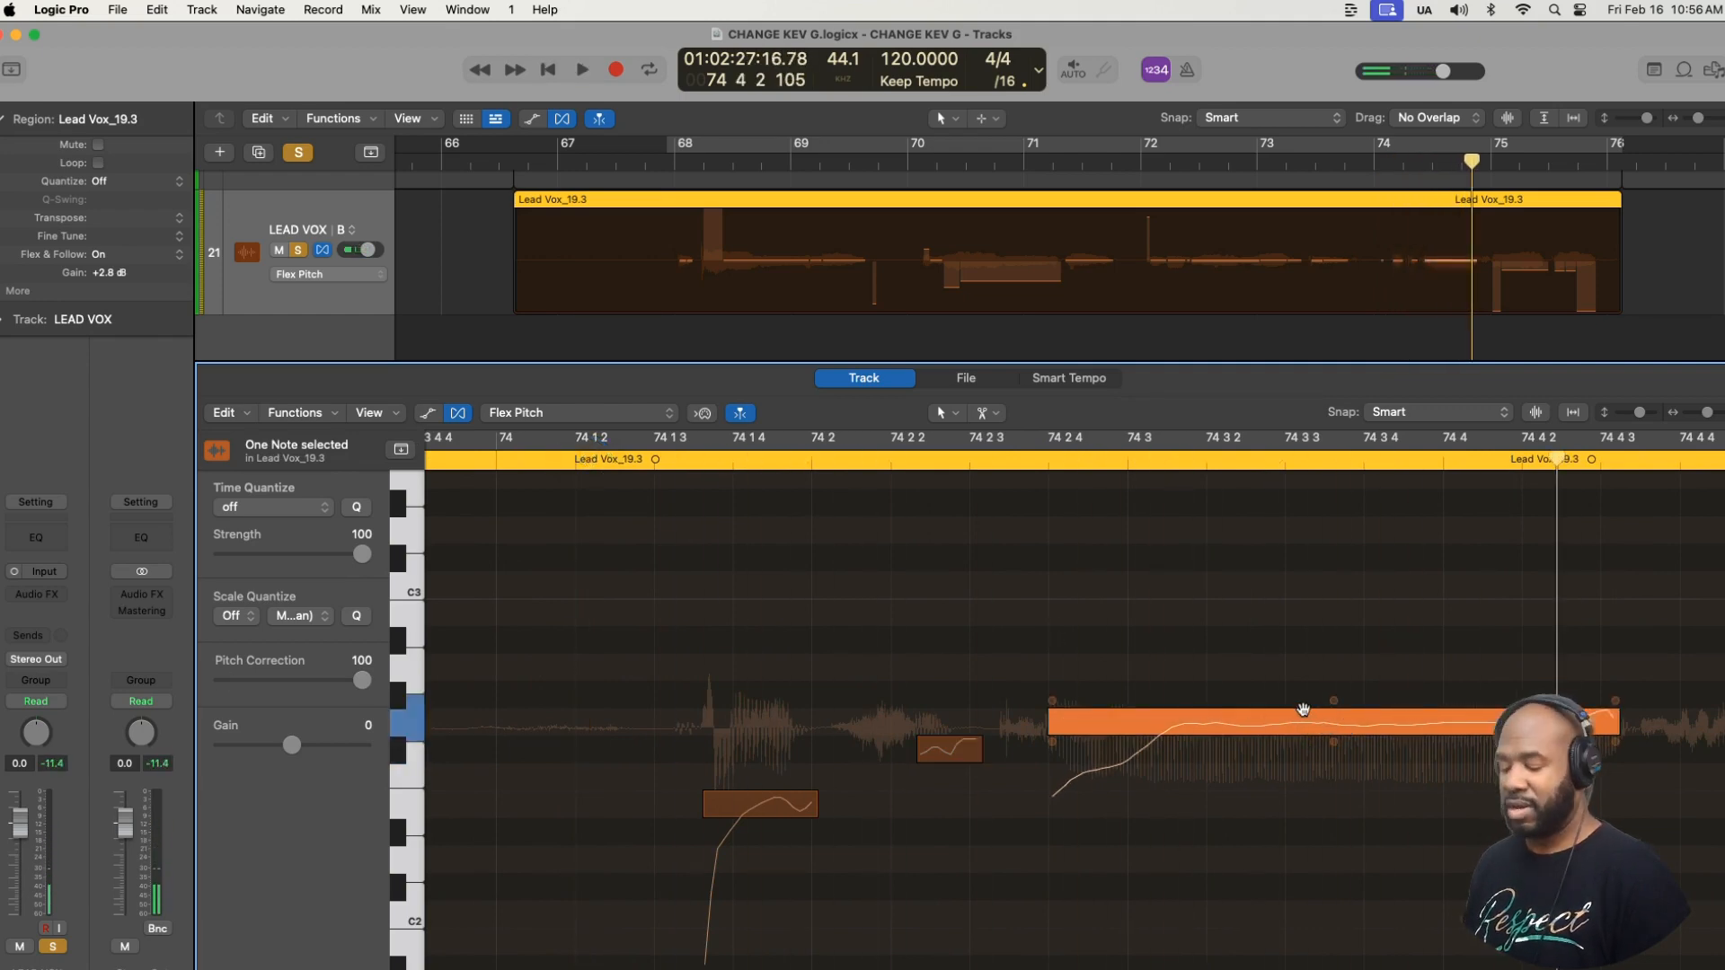
key(super+z)
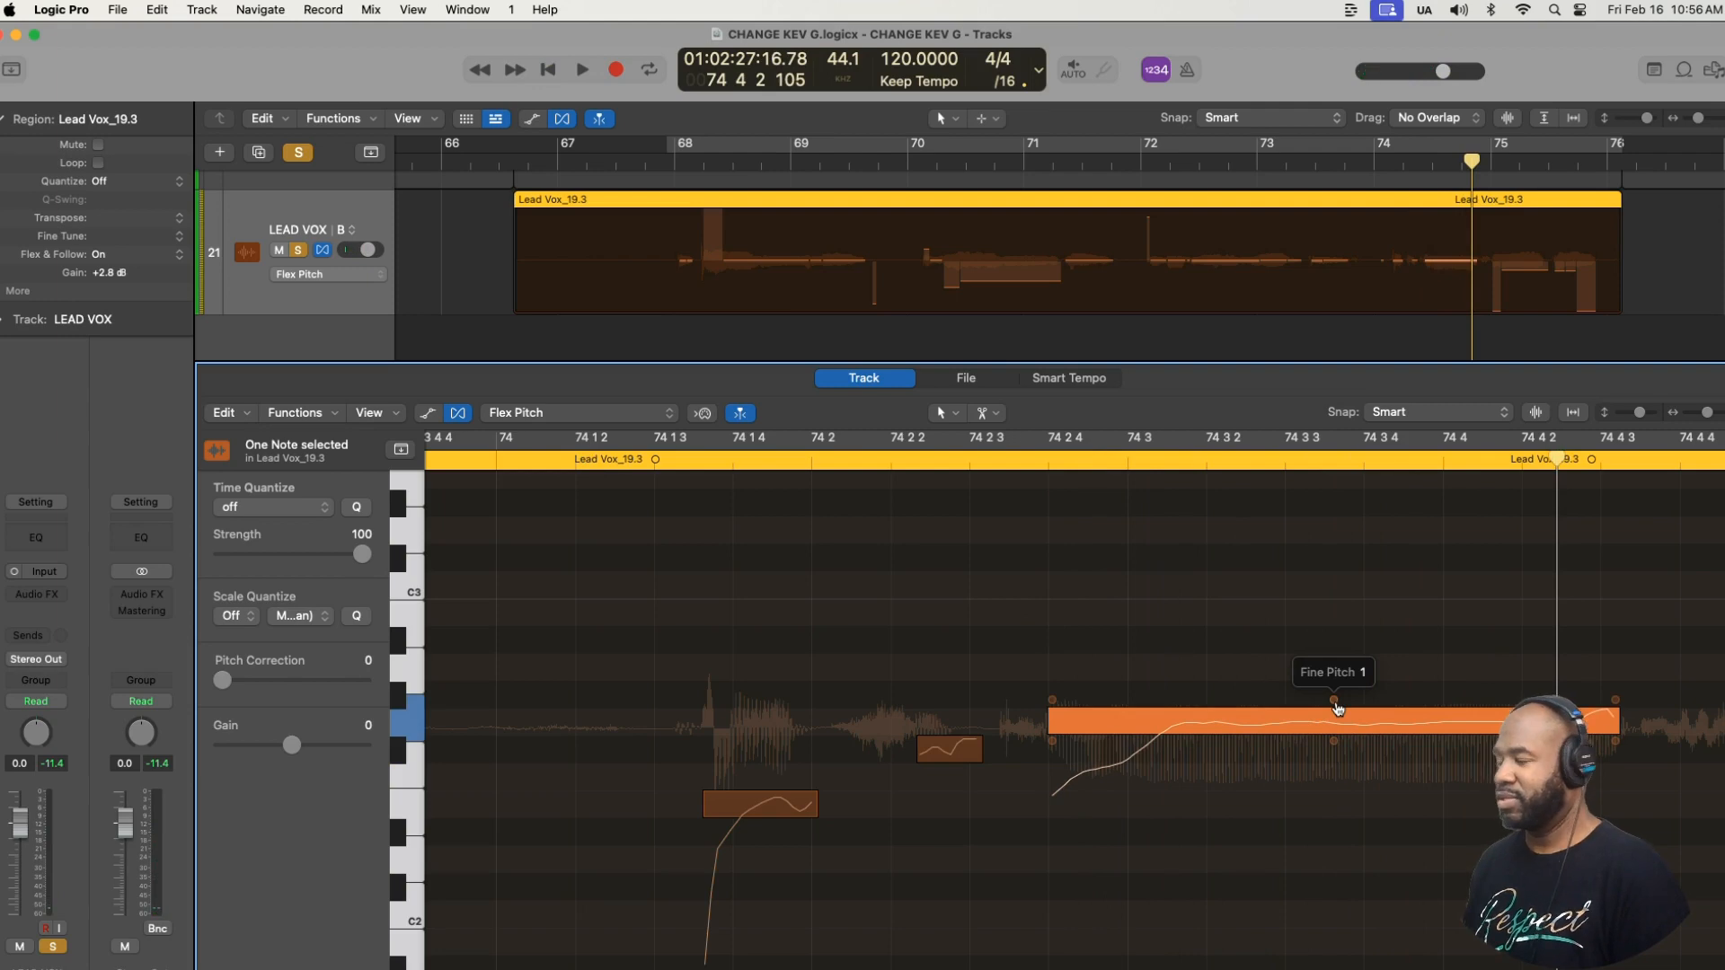
key(super+shift+z)
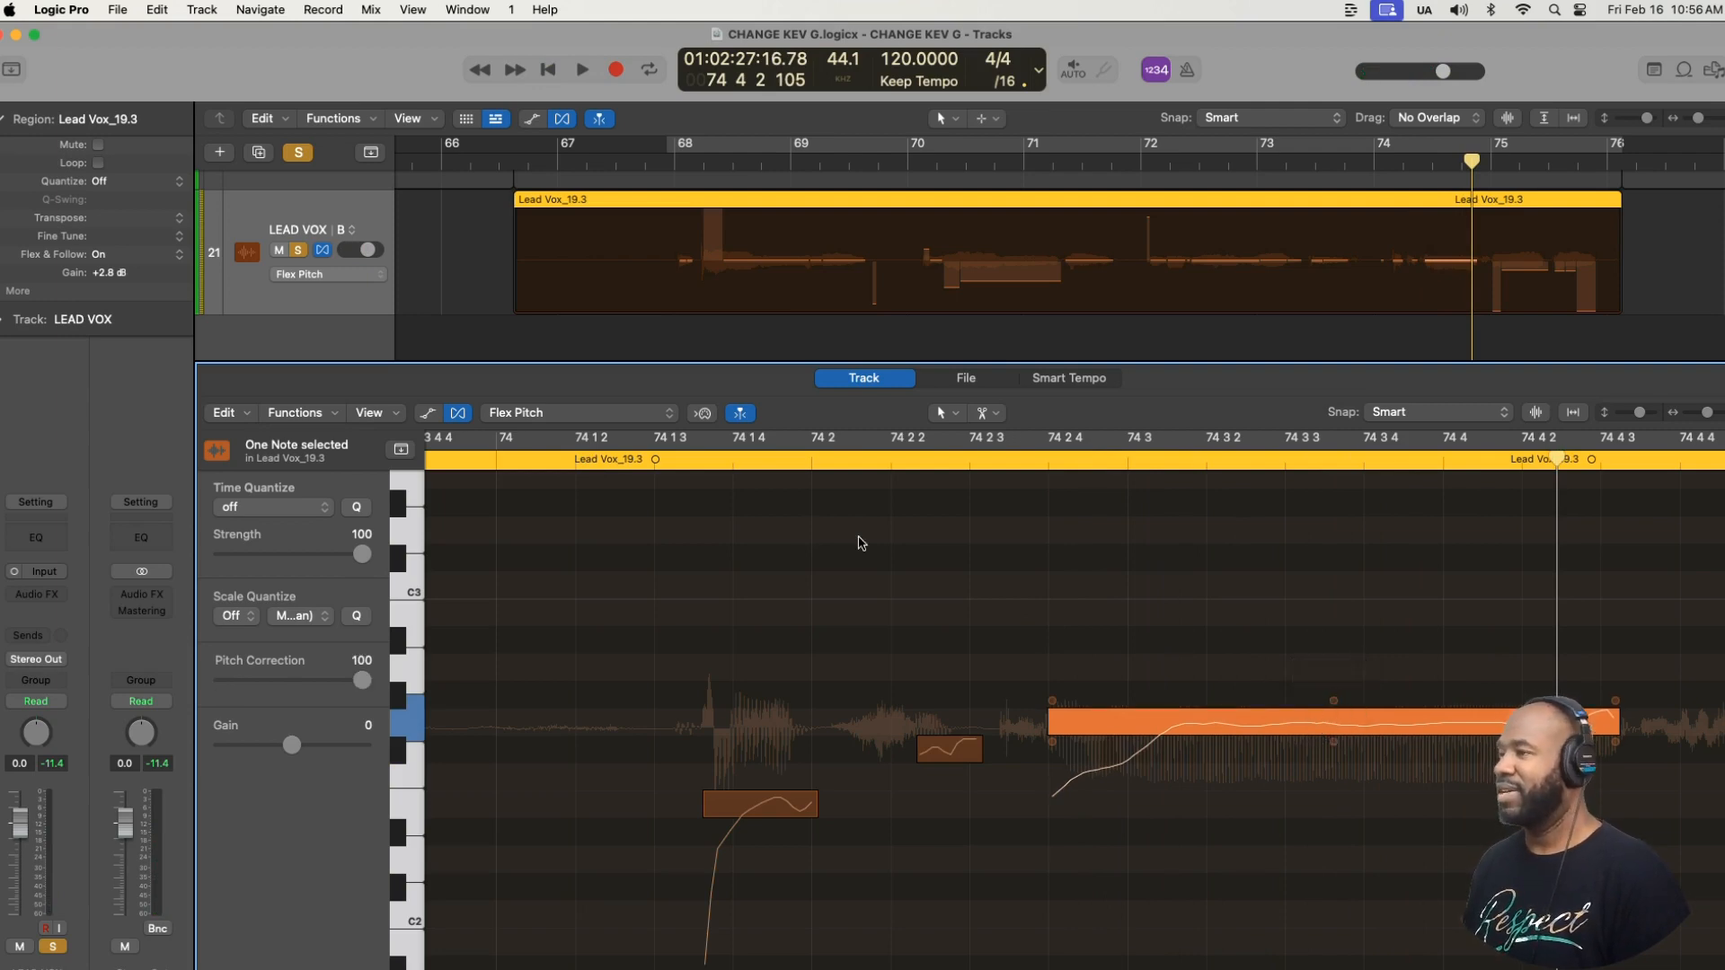
- Play bars 74 and 75 repeatedly to judge the corrected bar 74 notes and the untuned bar 75 notes
click(653, 462)
key(space)
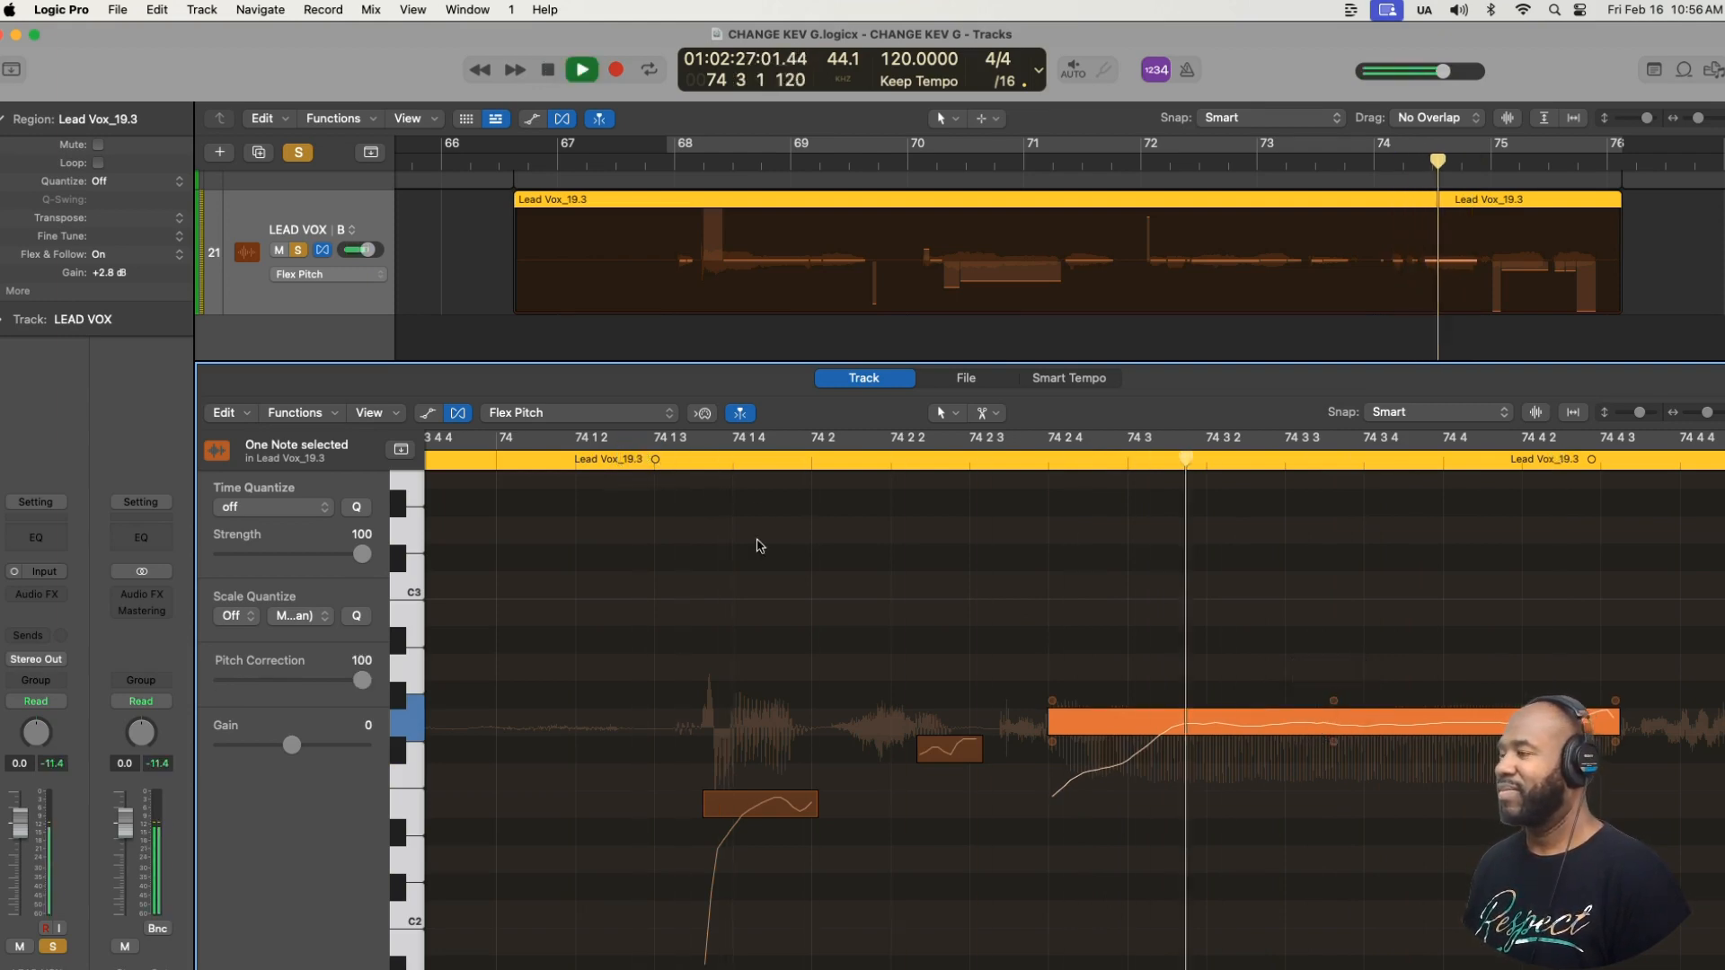
key(super+Left)
key(super+Left)
key(super+Left)
key(super+Left)
key(super+Left)
scroll(828, 587, right, 10)
scroll(828, 586, left, 3)
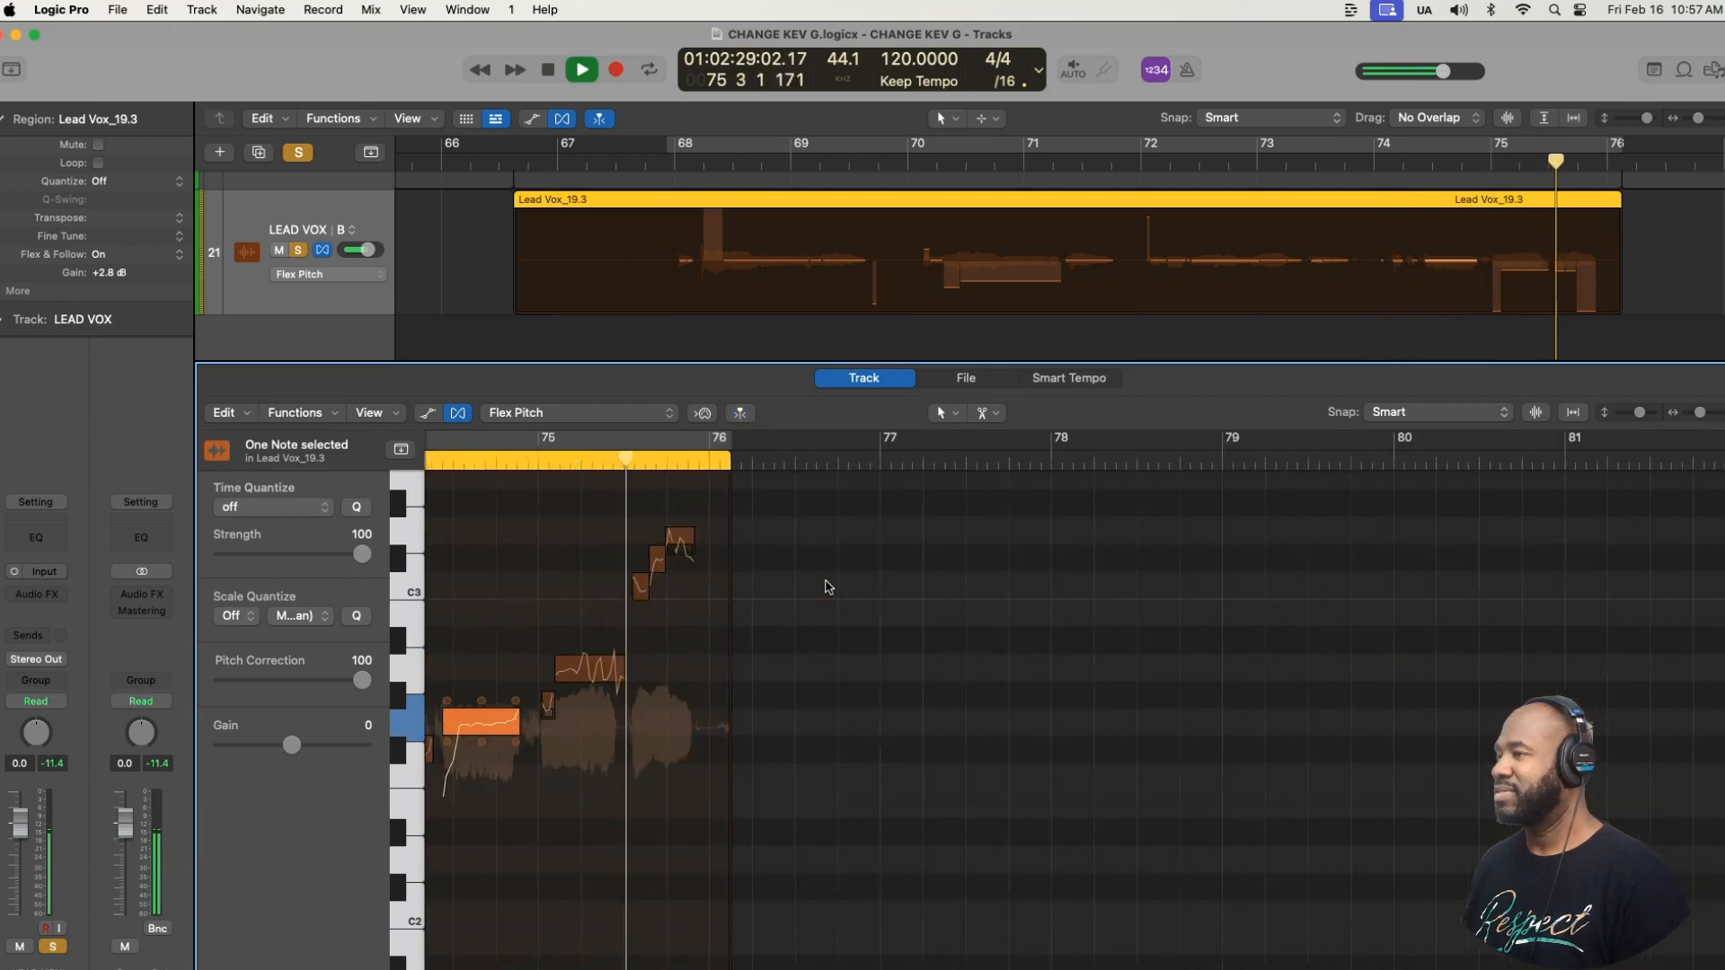
key(super+Right)
key(super+Right)
key(super+Right)
key(super+Right)
key(super+Right)
key(space)
key(space)
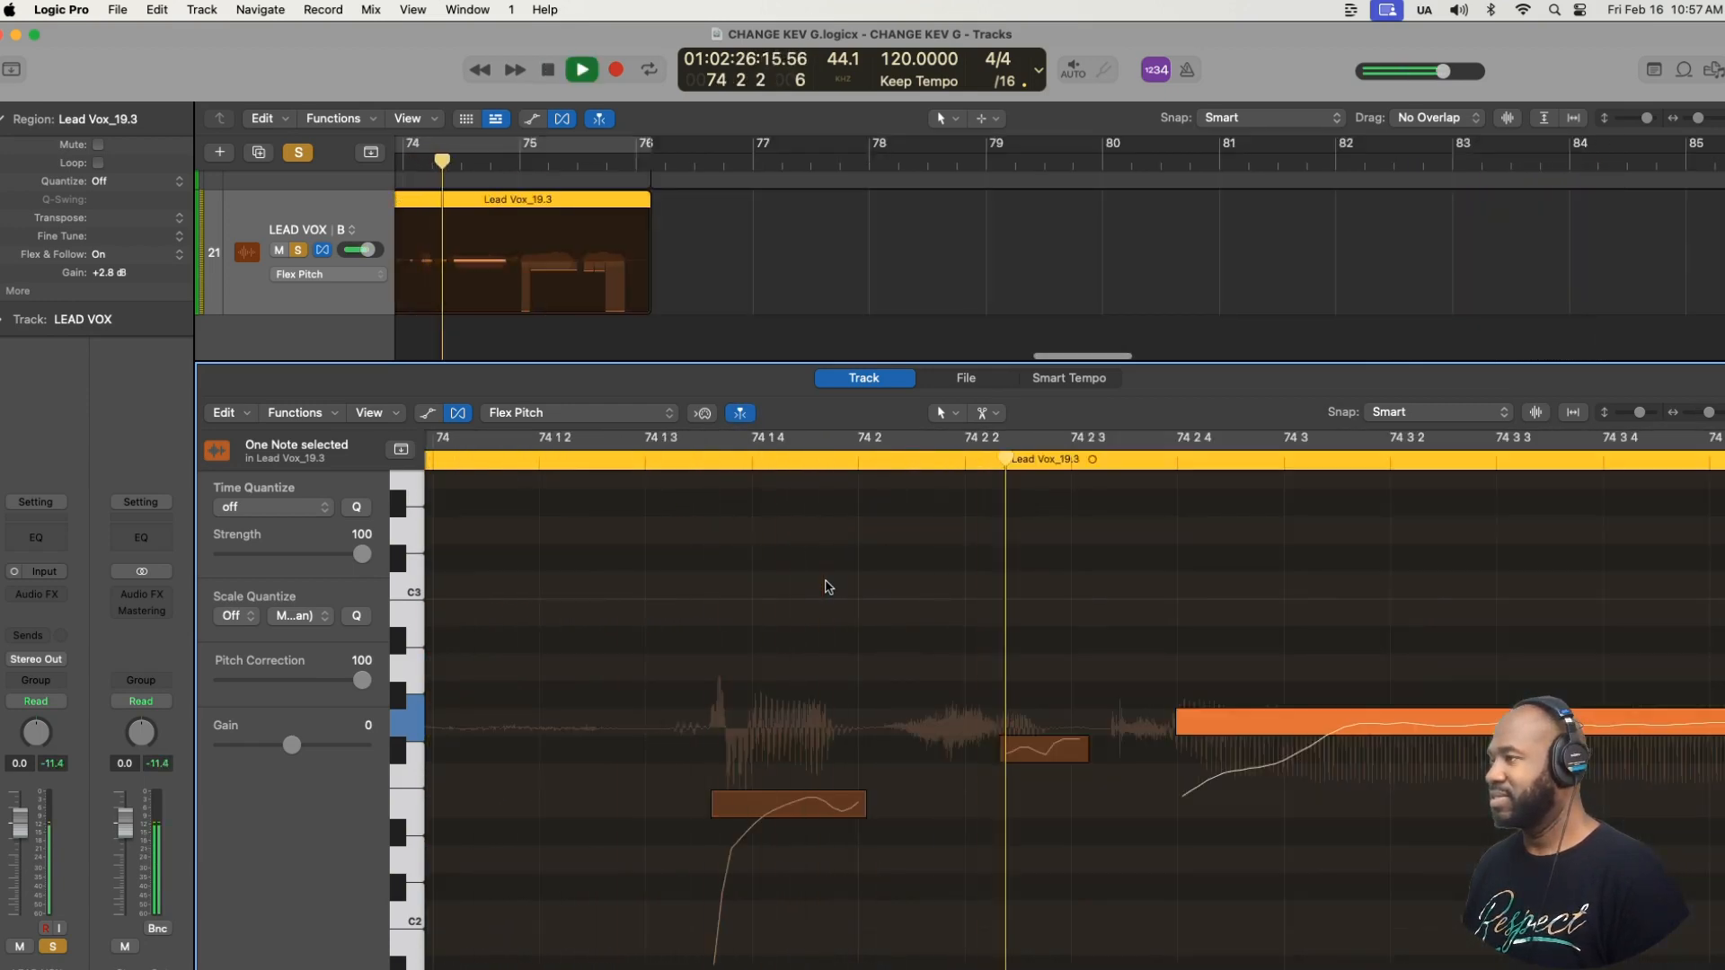
scroll(824, 586, right, 4)
key(super+Left)
key(super+Left)
key(super+Left)
scroll(824, 587, right, 6)
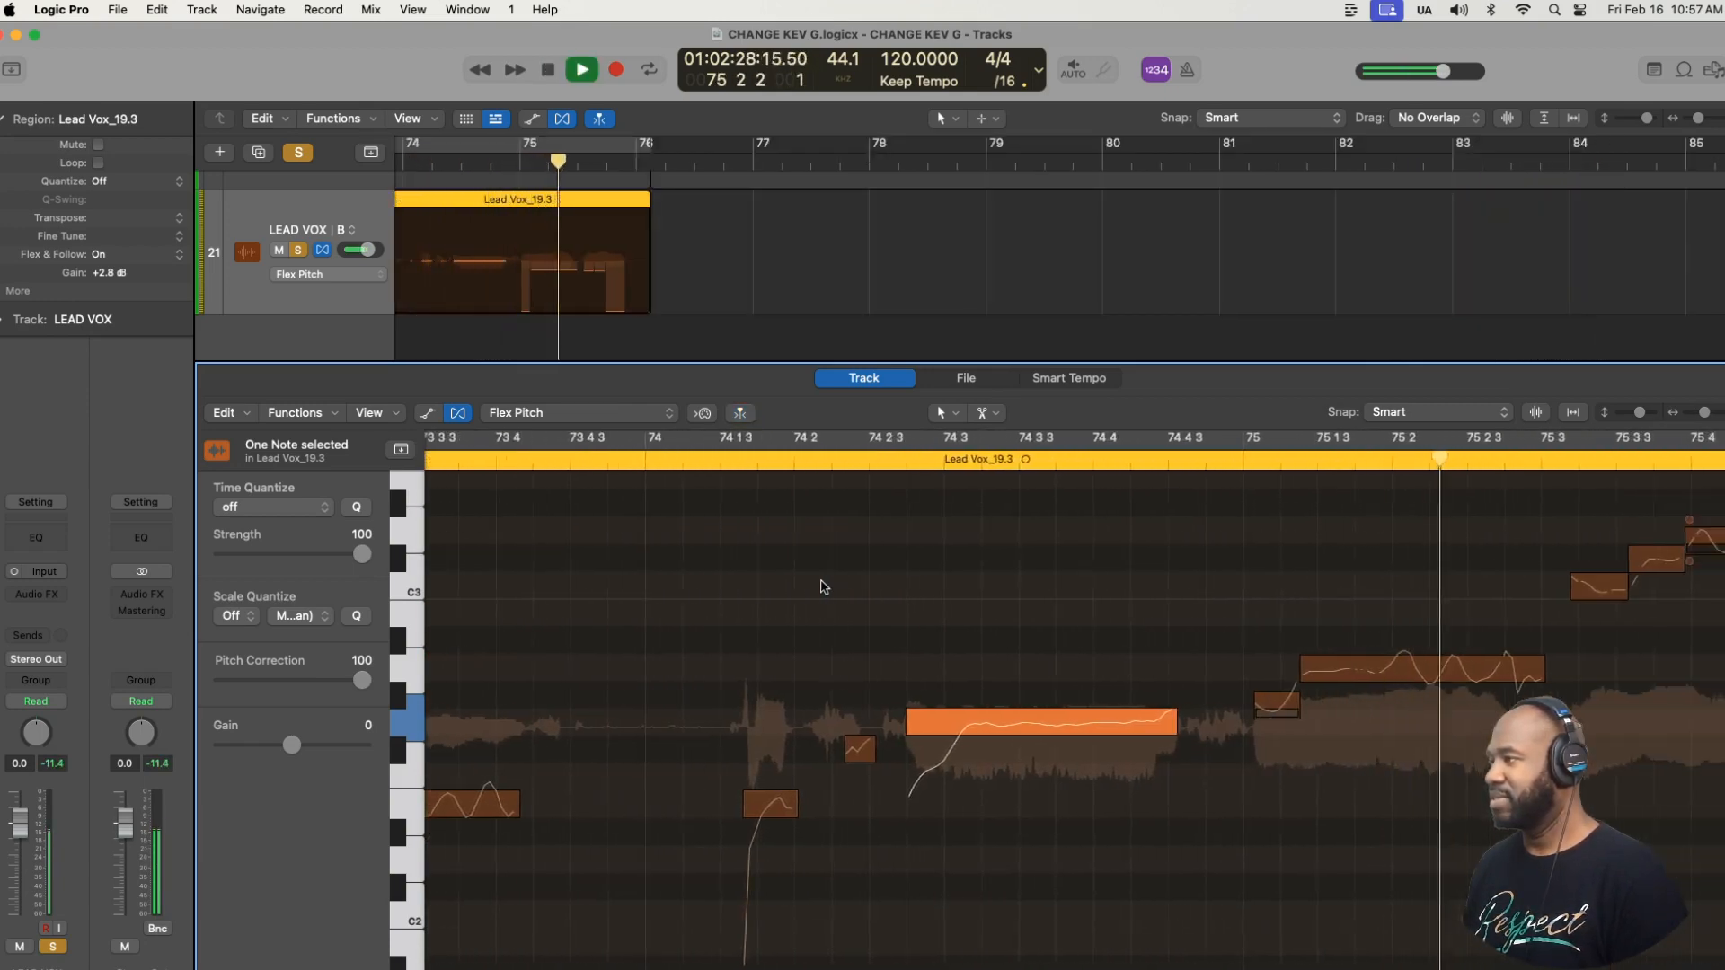
key(space)
- Snap the long note in bar 75 to perfect pitch and play the phrase from bar 74 to the region's end
click(1204, 668)
key(space)
key(space)
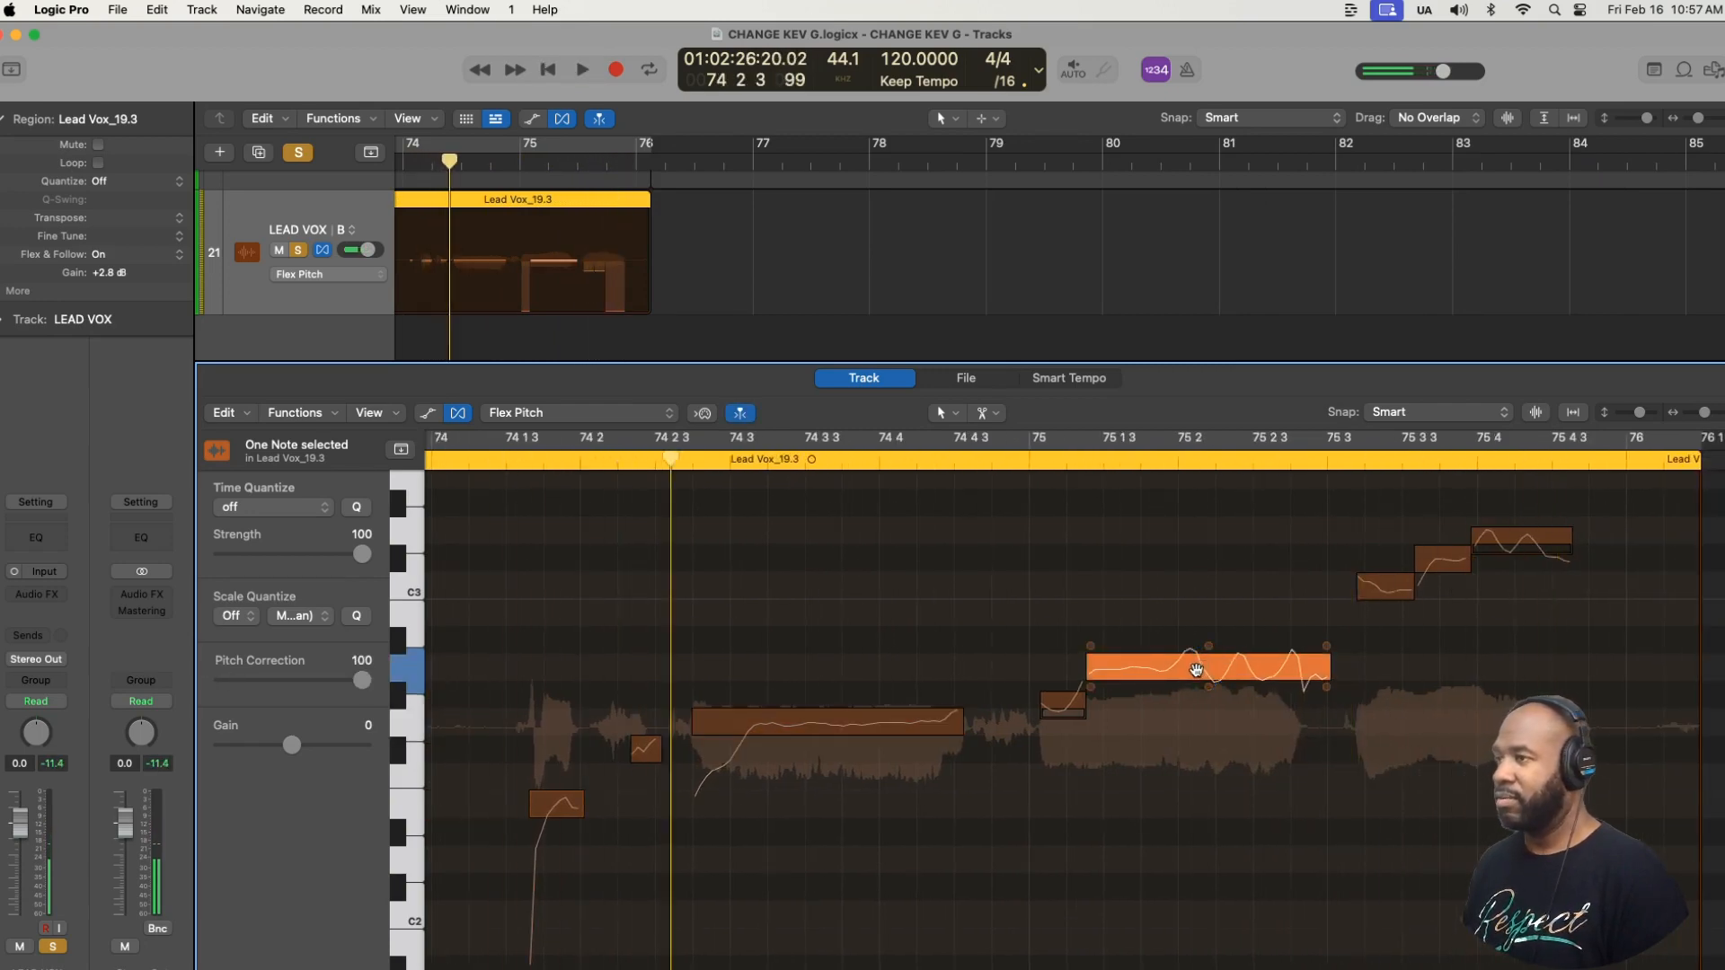
key(space)
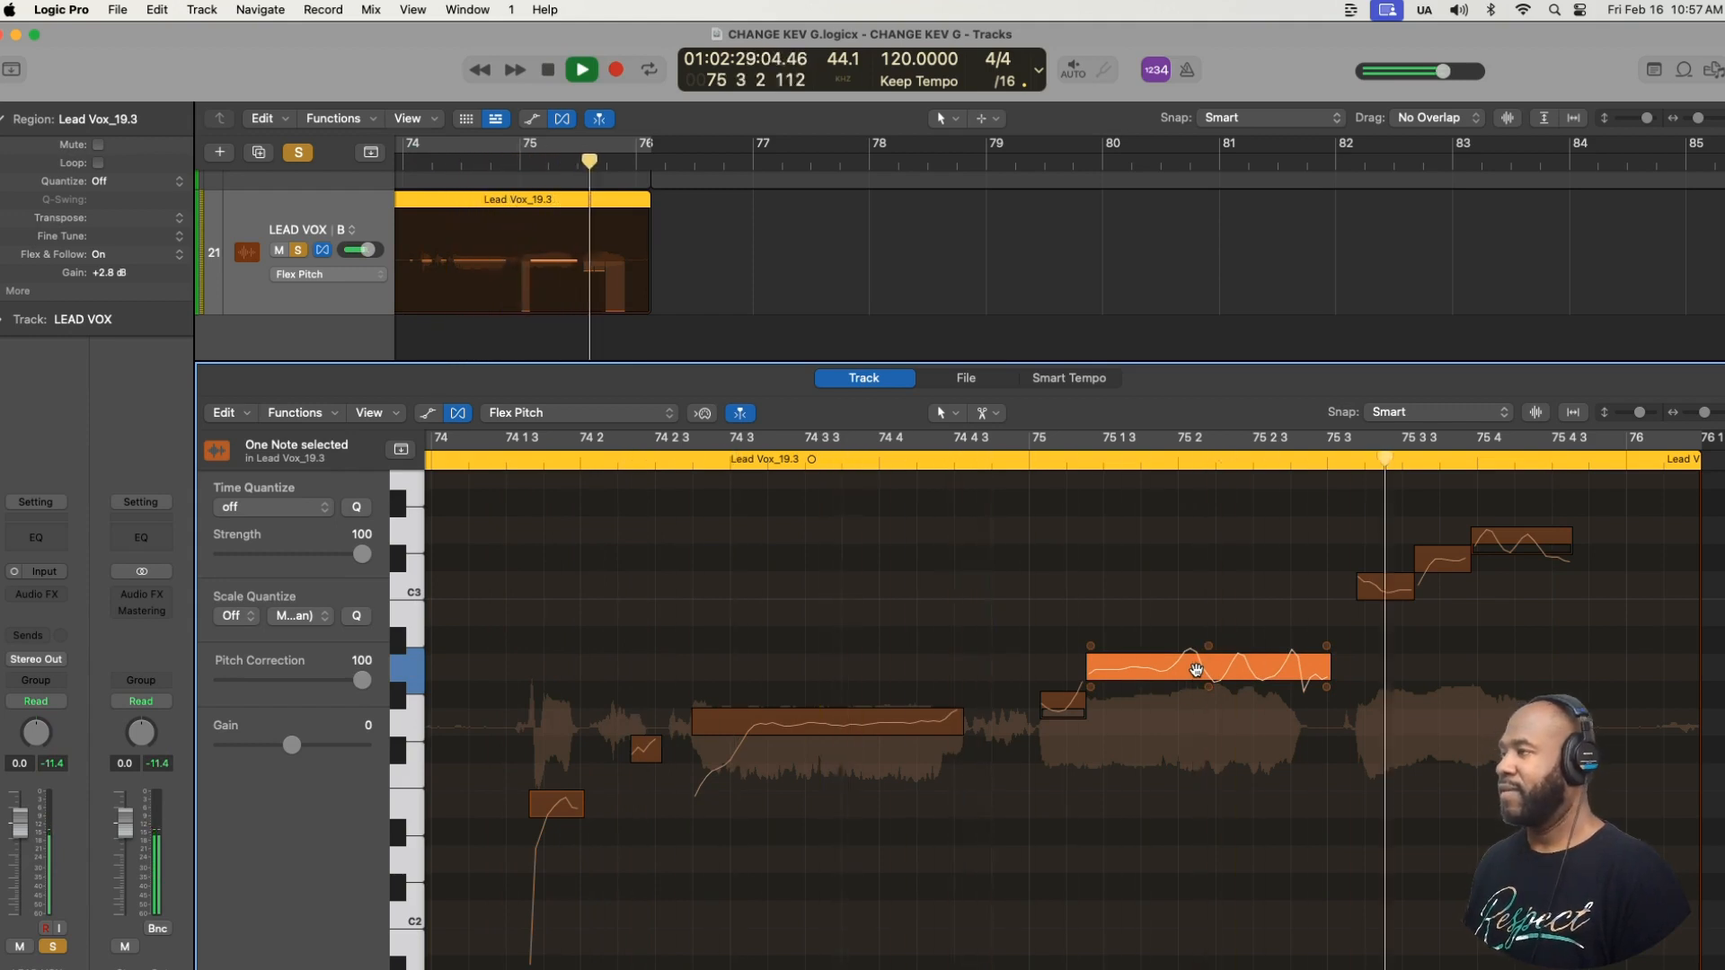
key(space)
- Lower the last note of bar 75 to C#3 and snap it and the note just before it to perfect pitch
scroll(926, 581, left, 4)
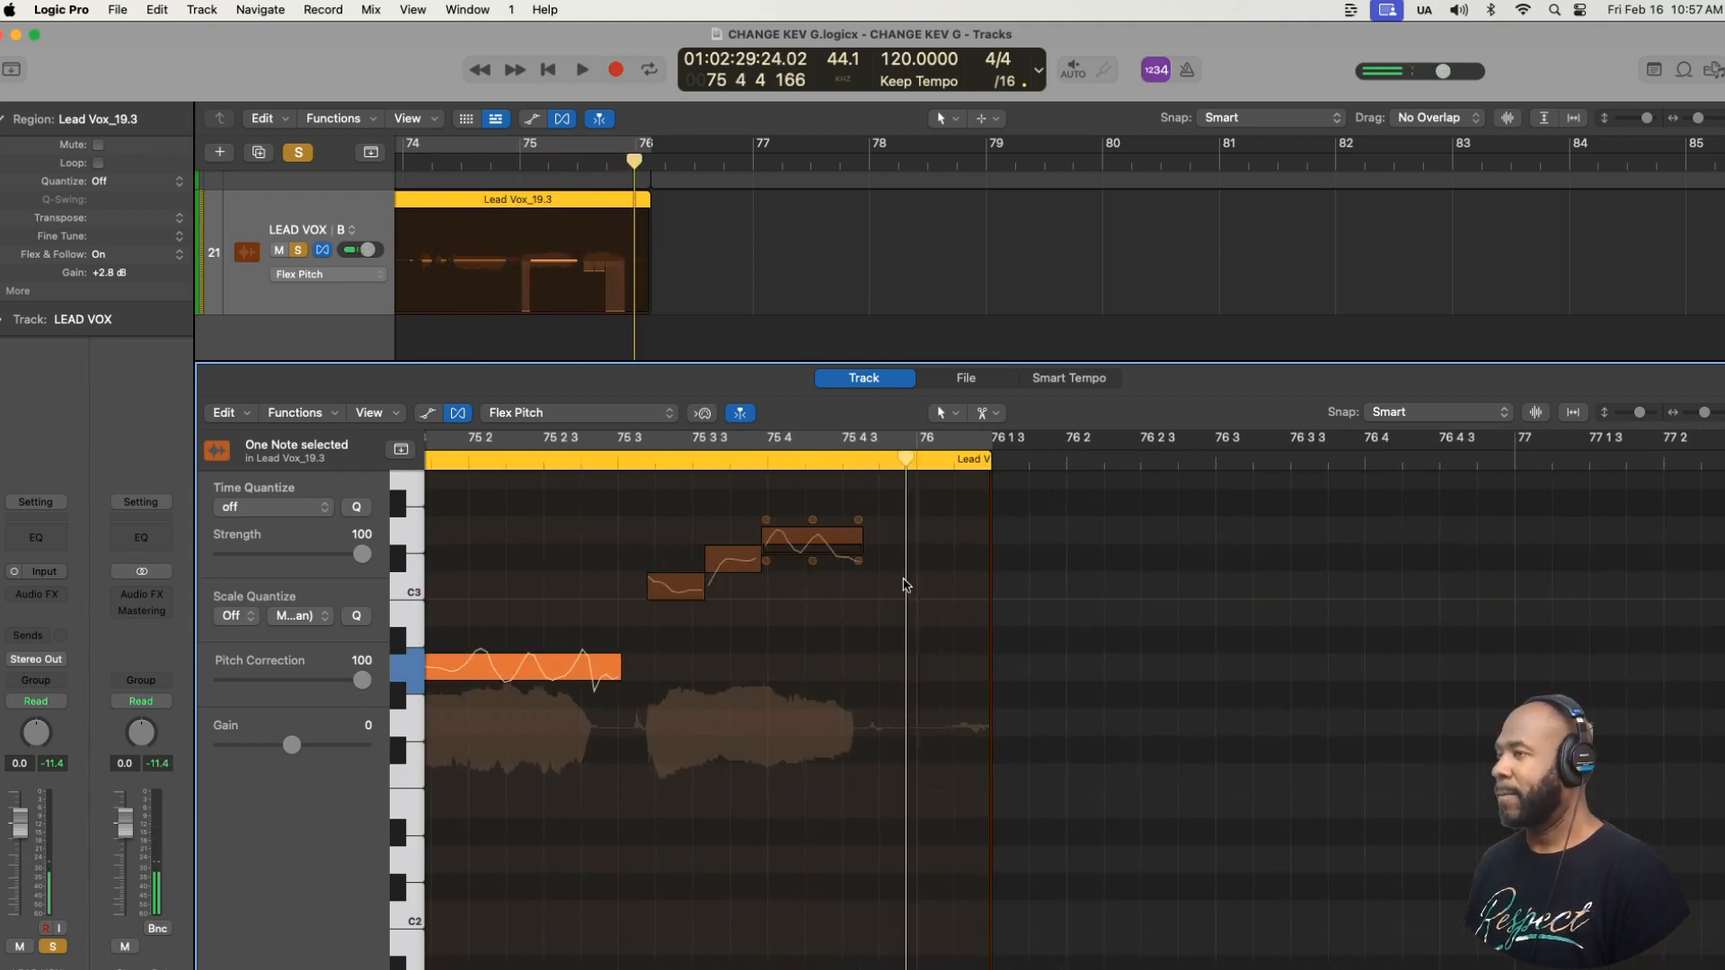
scroll(490, 570, left, 3)
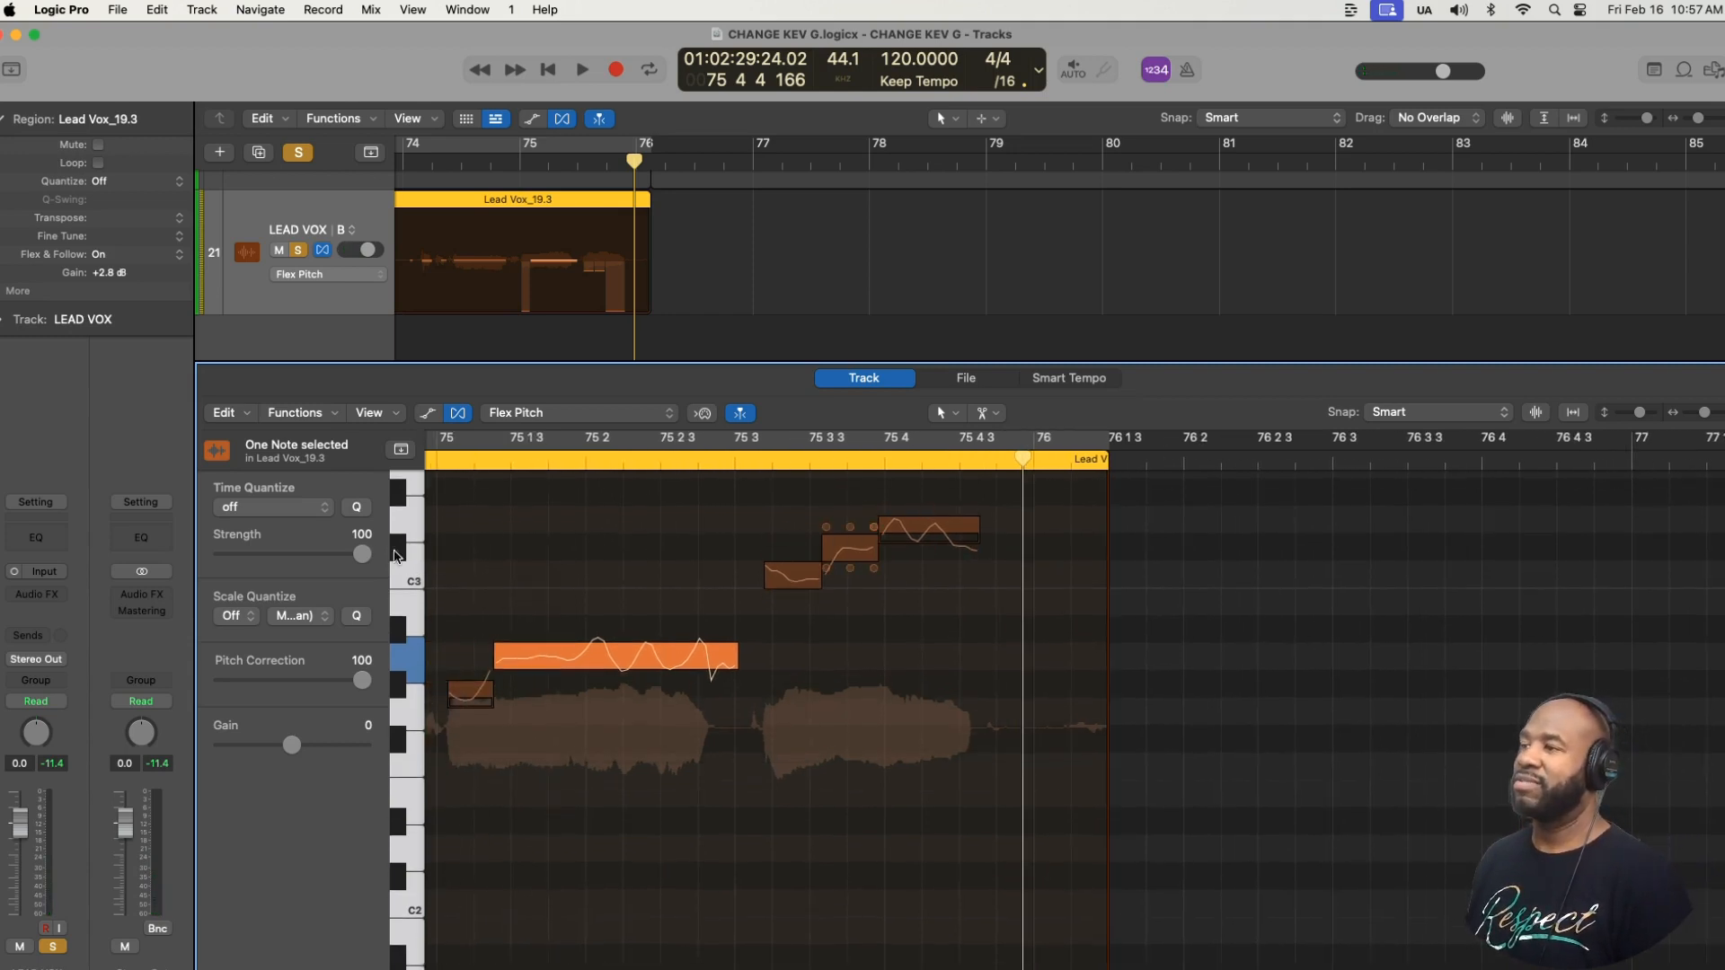
click(928, 529)
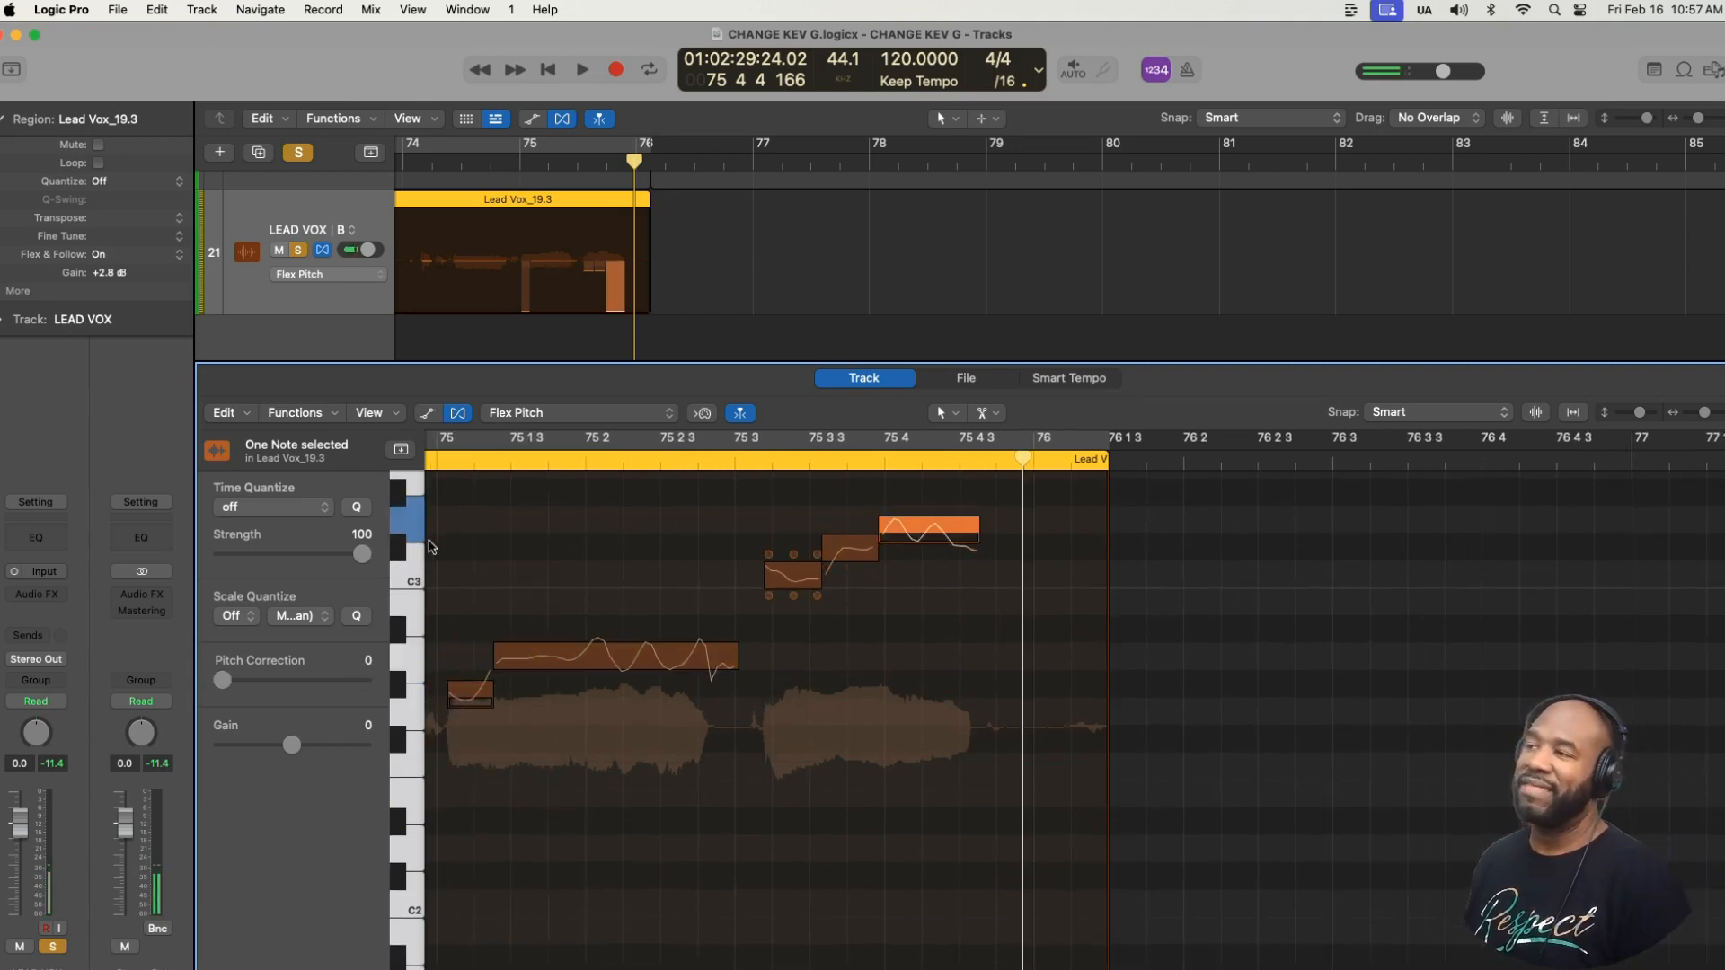
drag(901, 522, 912, 546)
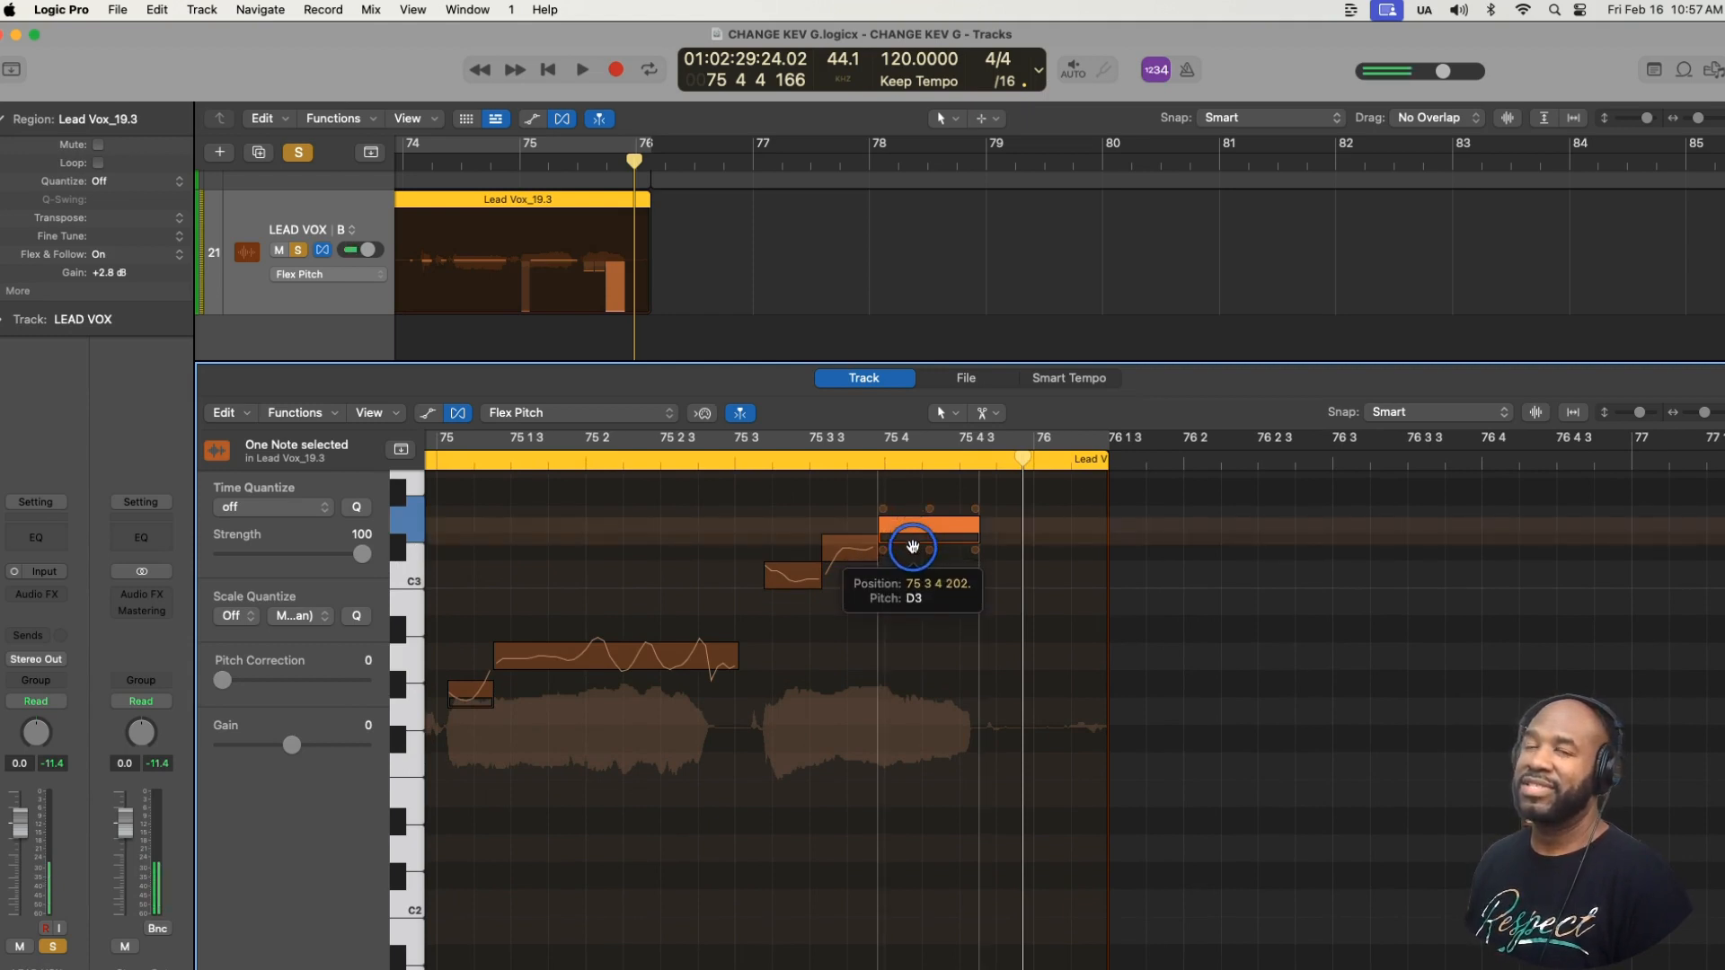
drag(912, 549, 910, 564)
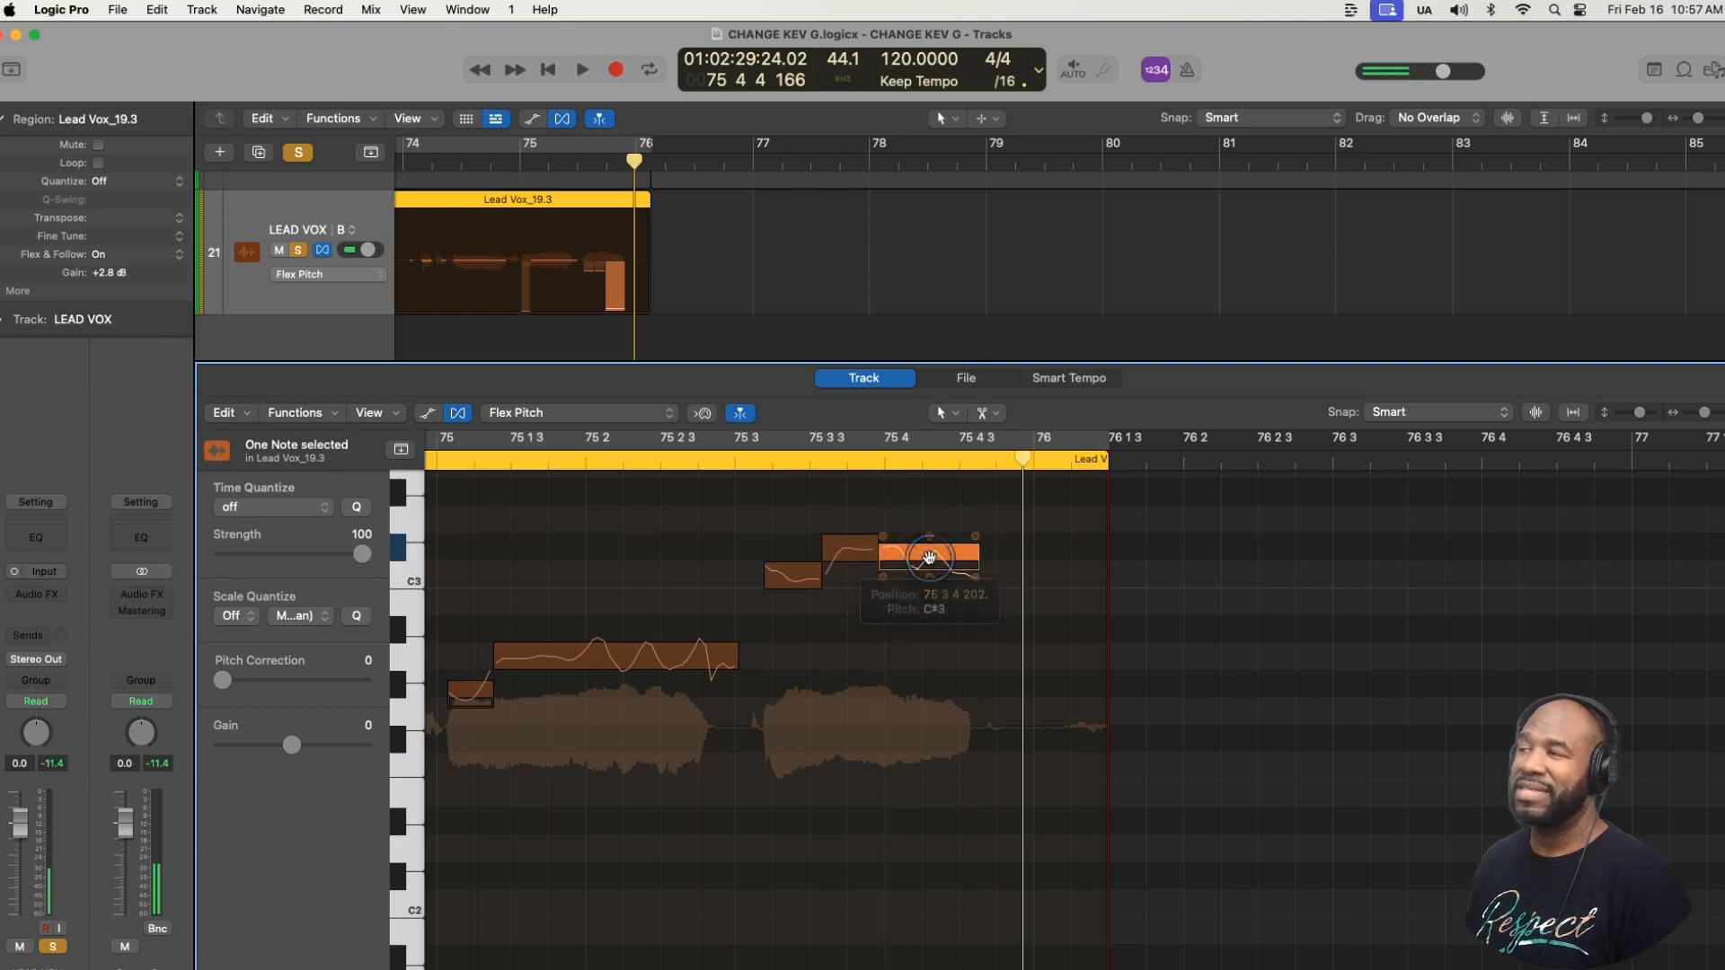
double_click(930, 557)
click(853, 551)
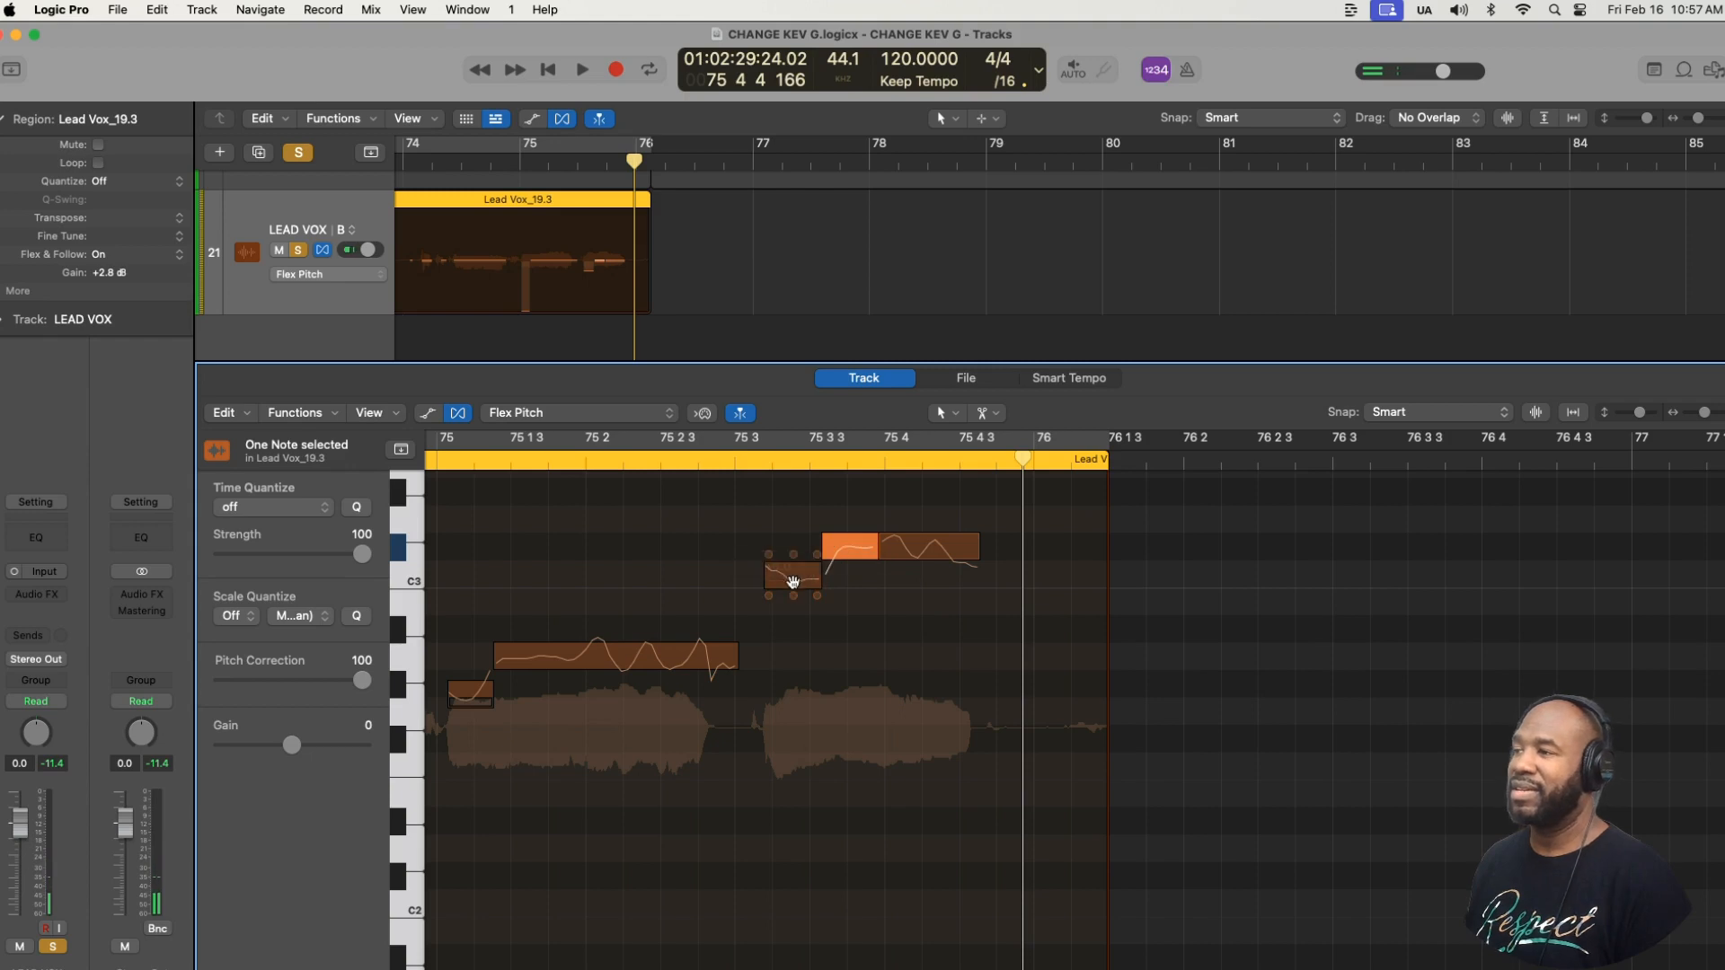
- Lower the short note at 75 3 to B2 and play bar 75 to check the corrected phrase ending
click(793, 583)
drag(792, 583, 787, 616)
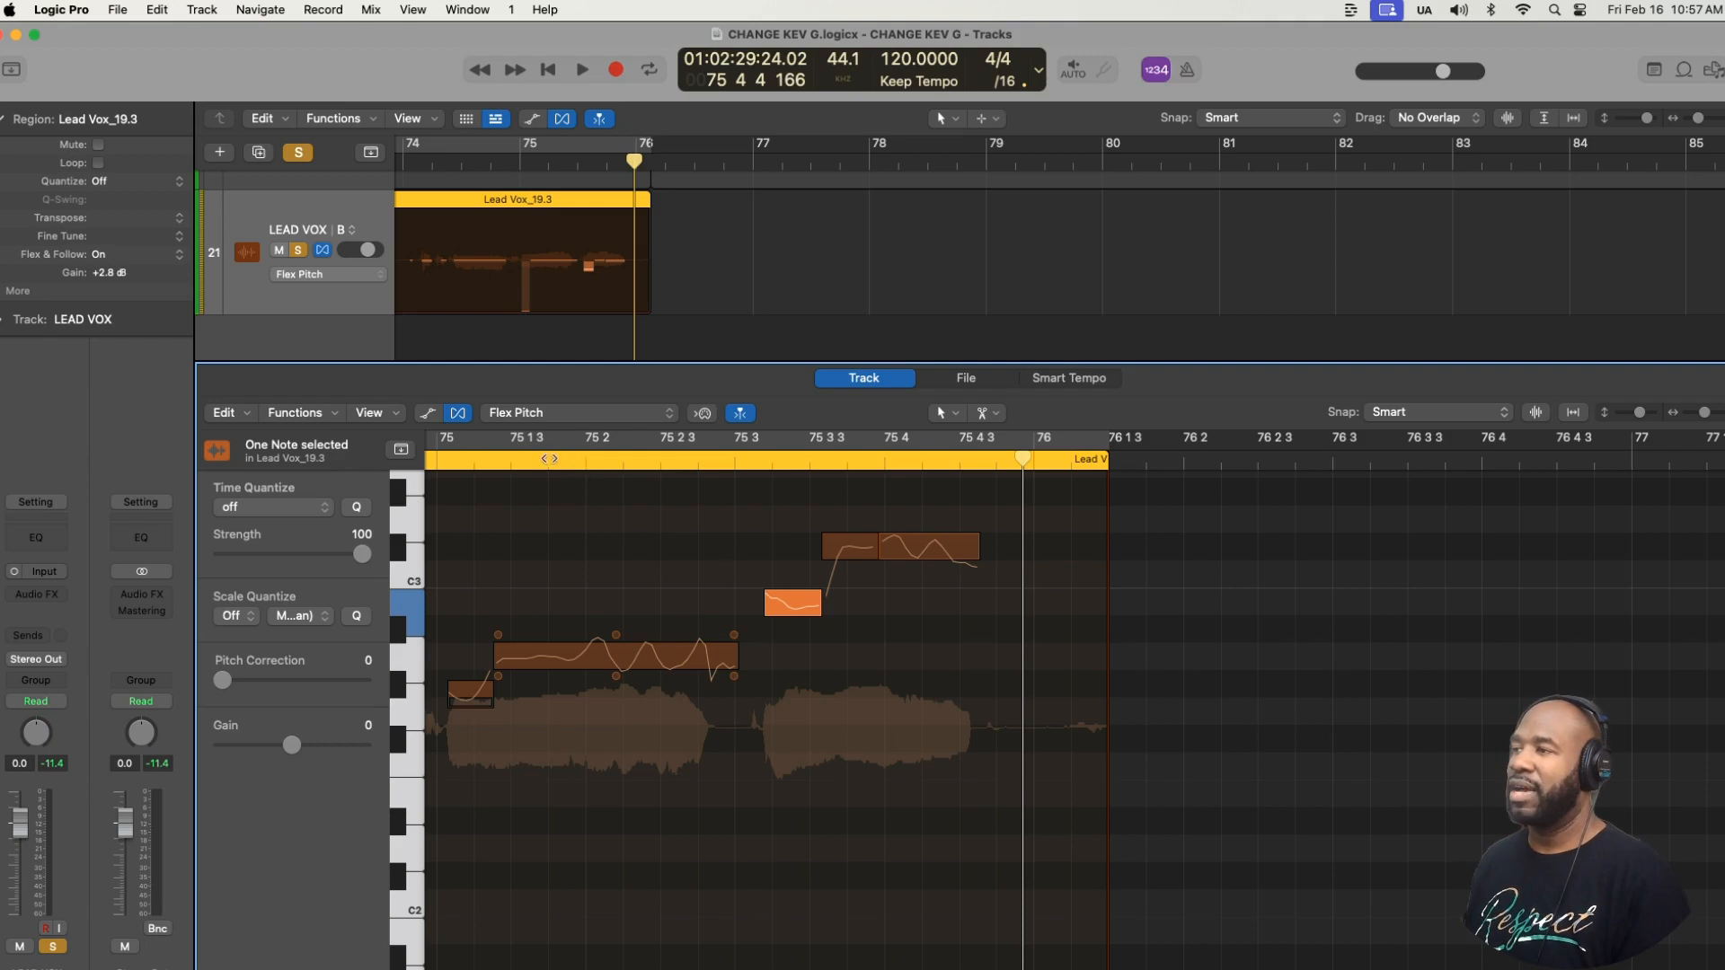
key(space)
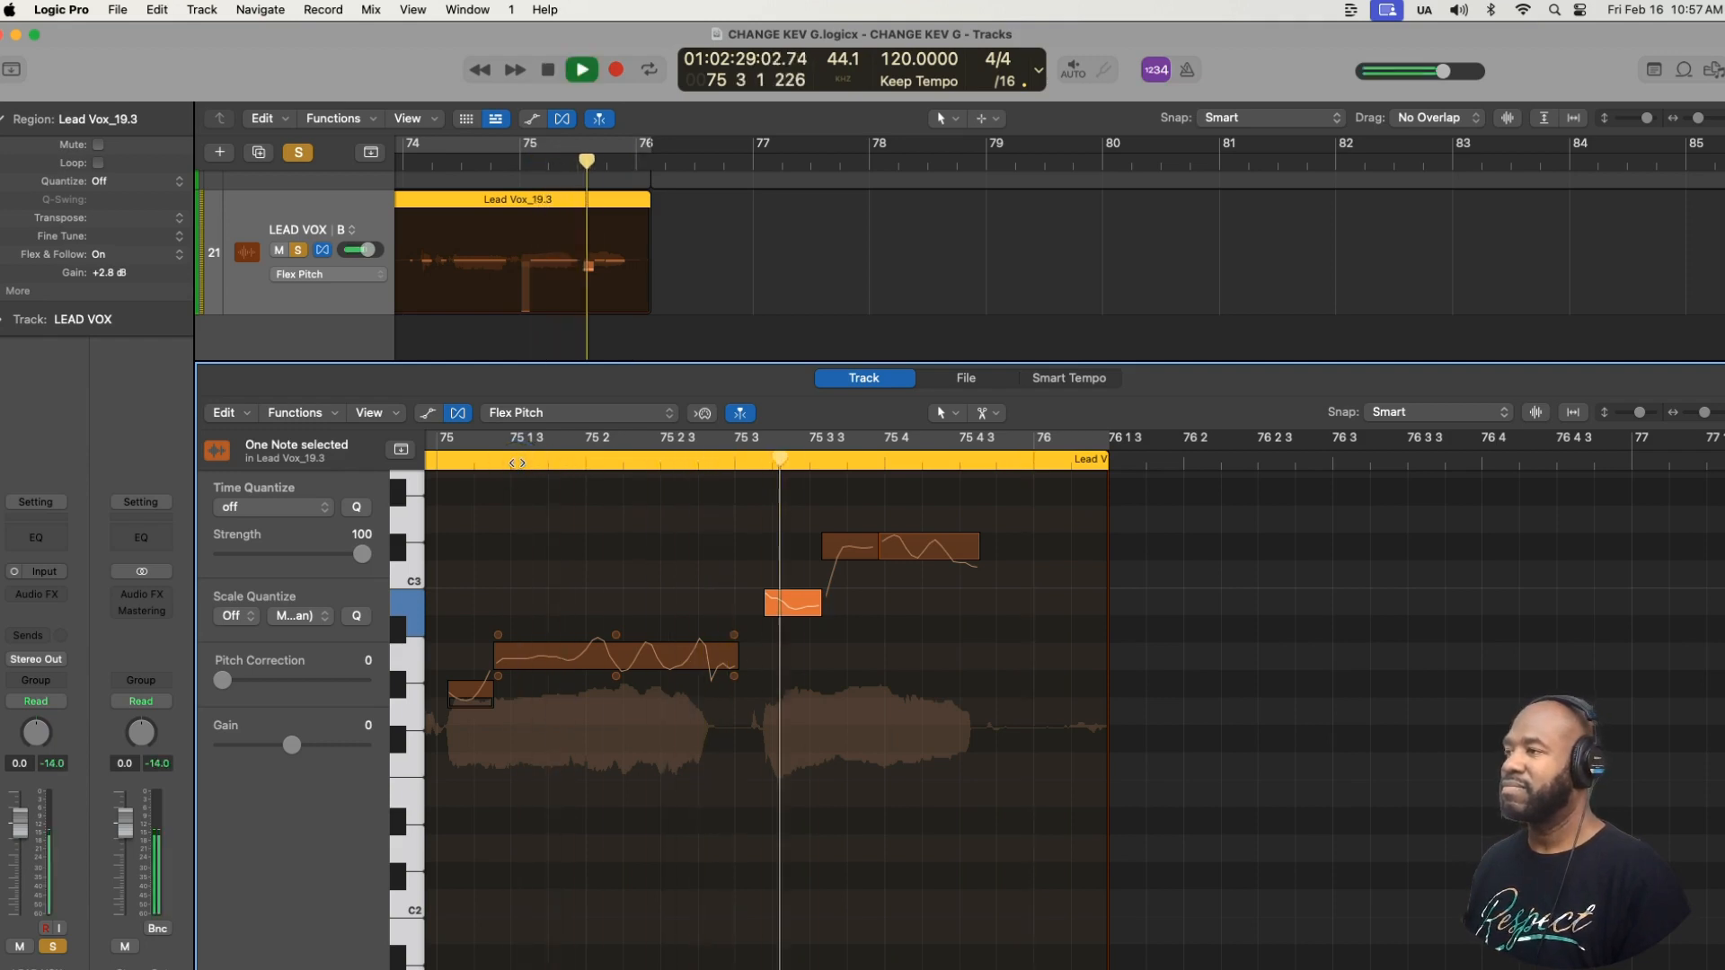
key(space)
- Turn on a cycle range over the Lead Vox_19.3 vocal phrase, ending with the region
alt+scroll(631, 538, down, 5)
scroll(631, 537, left, 3)
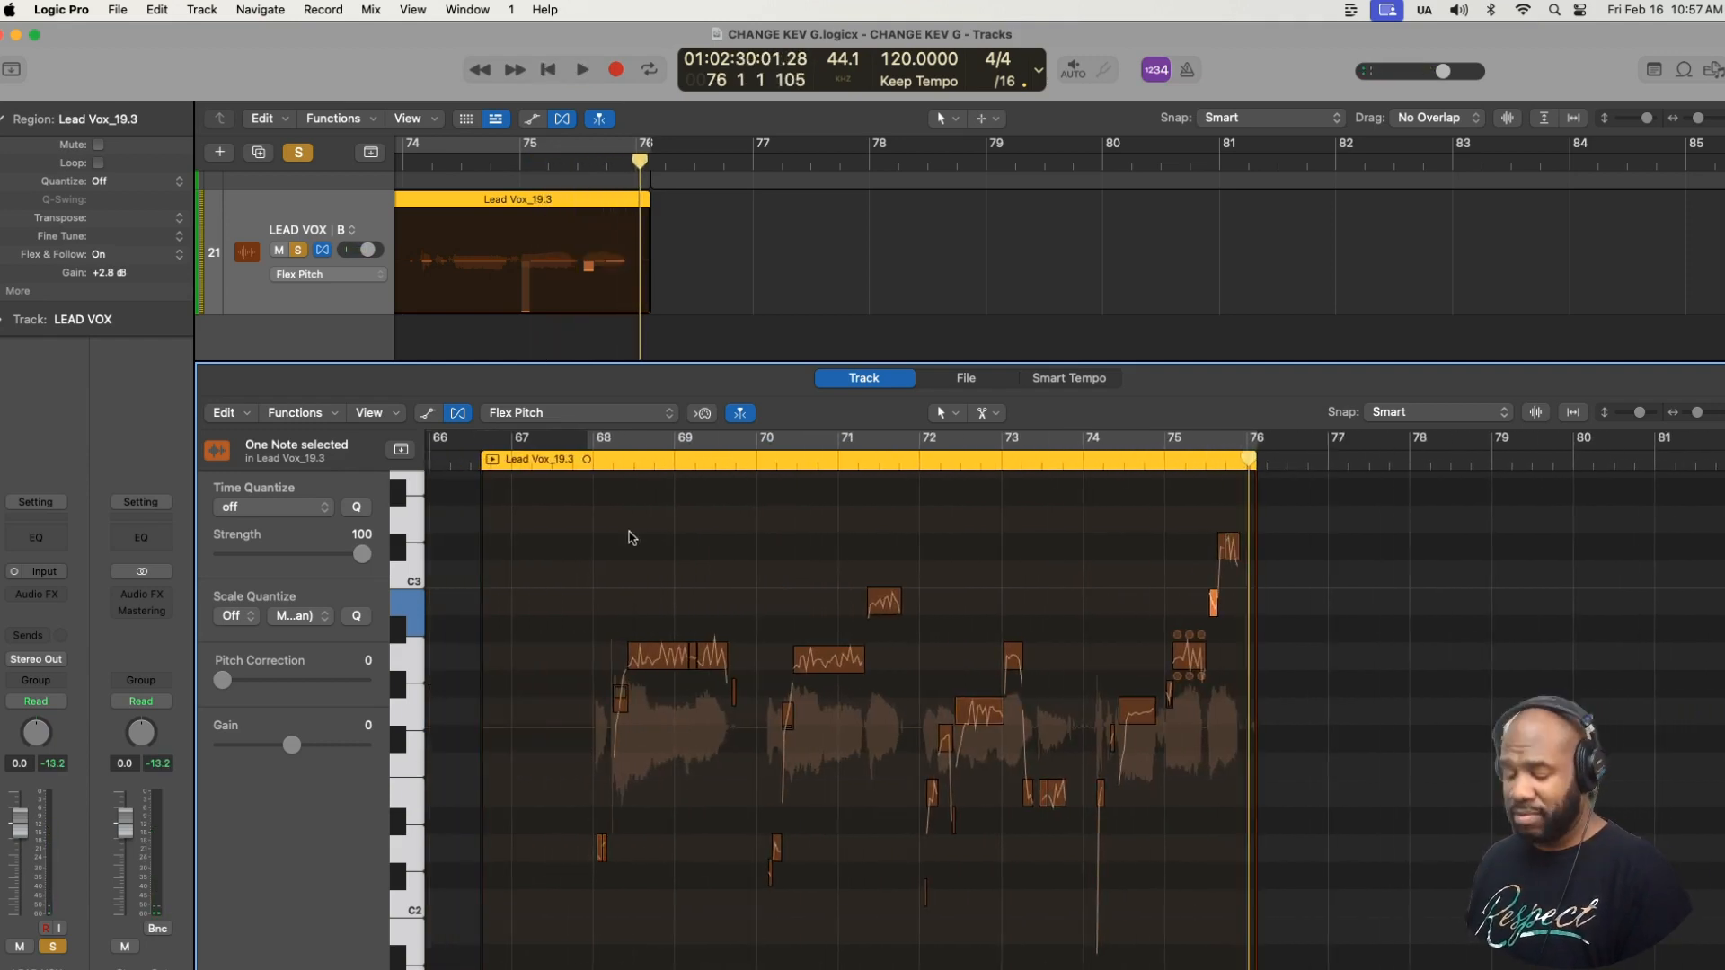
key(super+u)
key(super+Right)
key(super+Right)
key(super+Right)
key(super+Right)
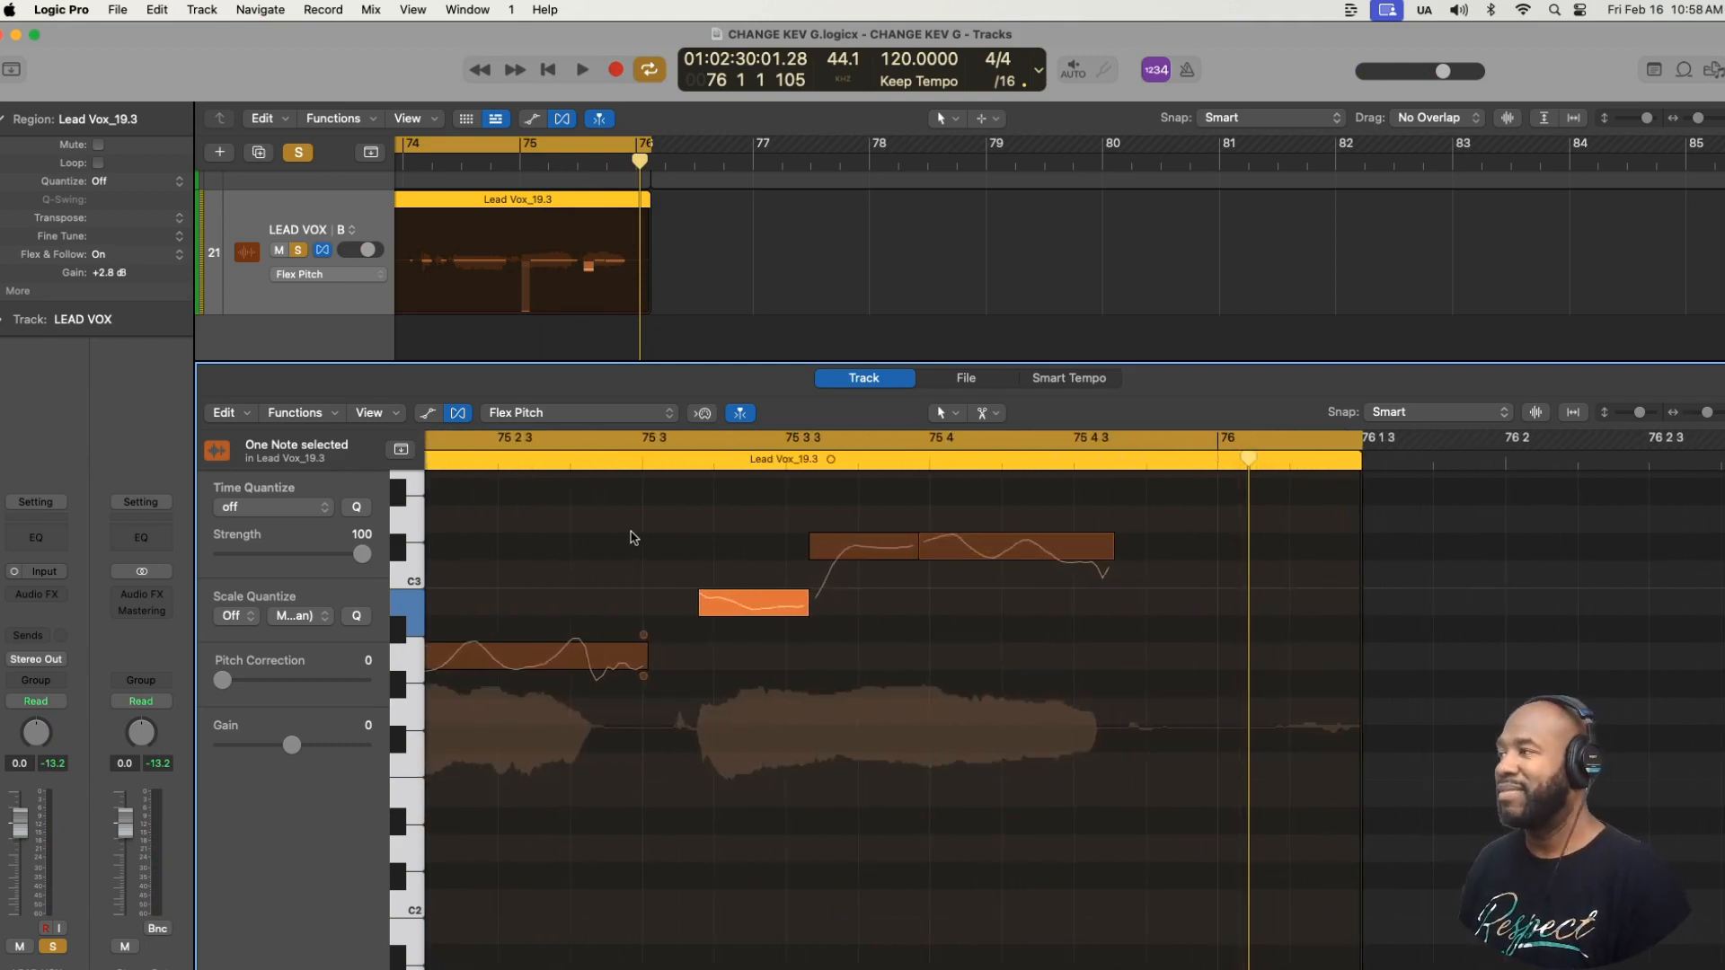
- Play the cycled phrase untuned and switch Flex back on for the LEAD VOX B track to compare it with the tuned version
key(space)
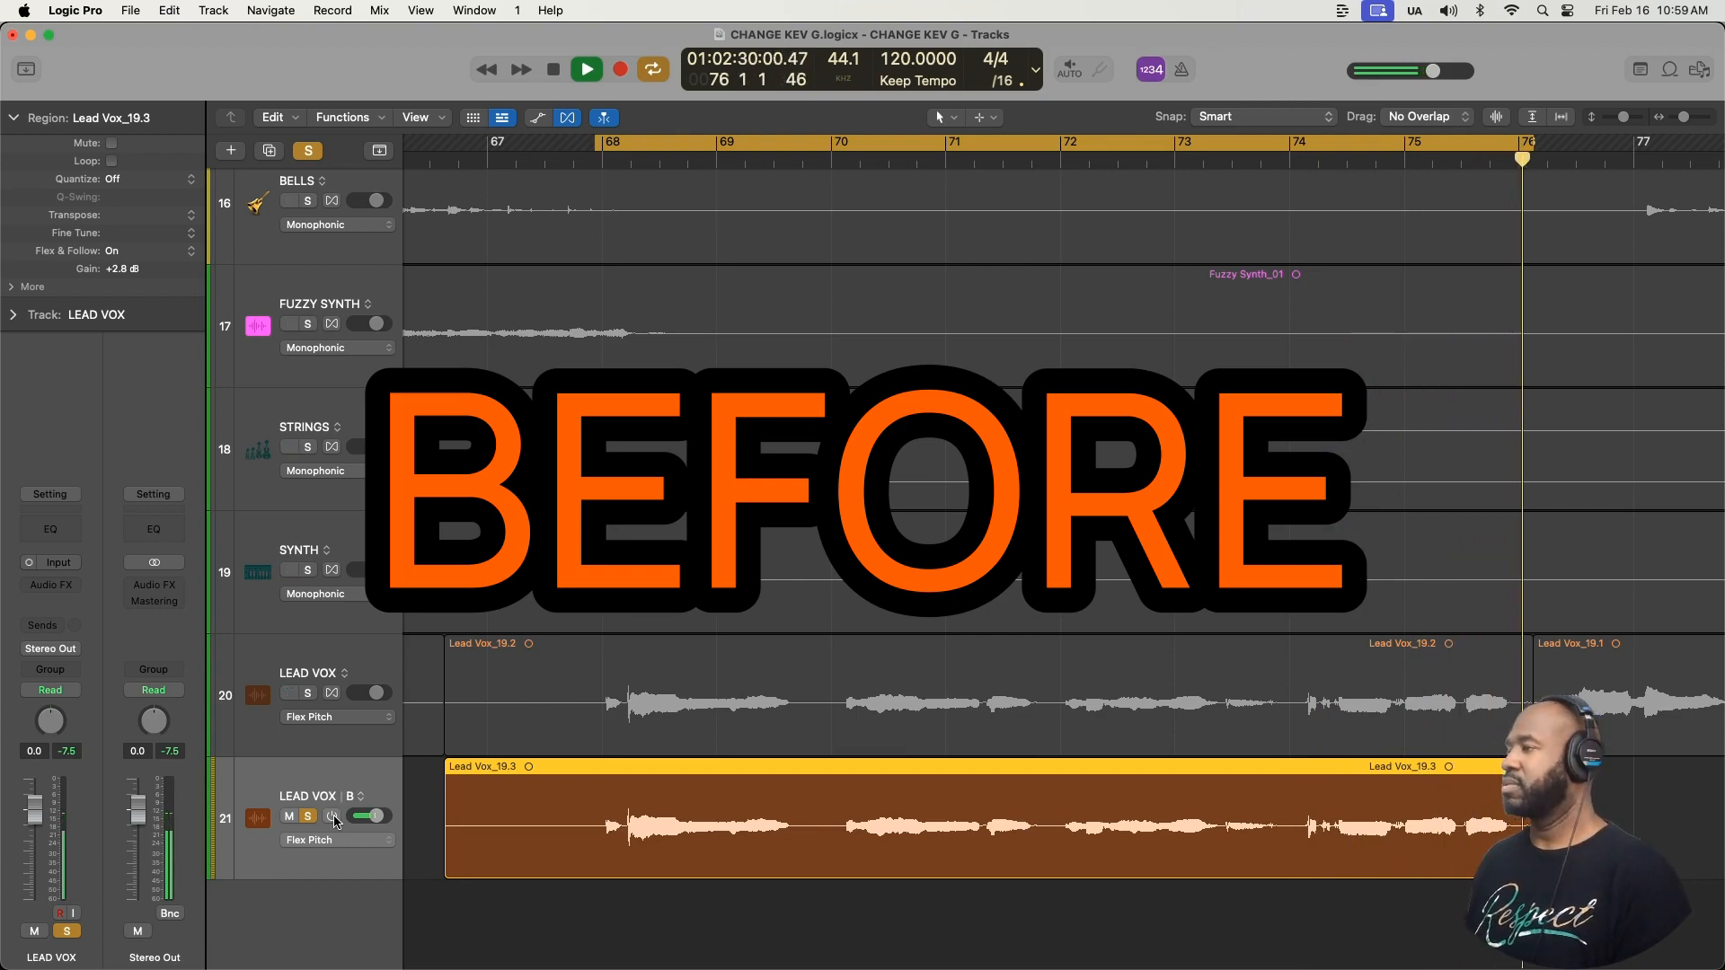
click(333, 818)
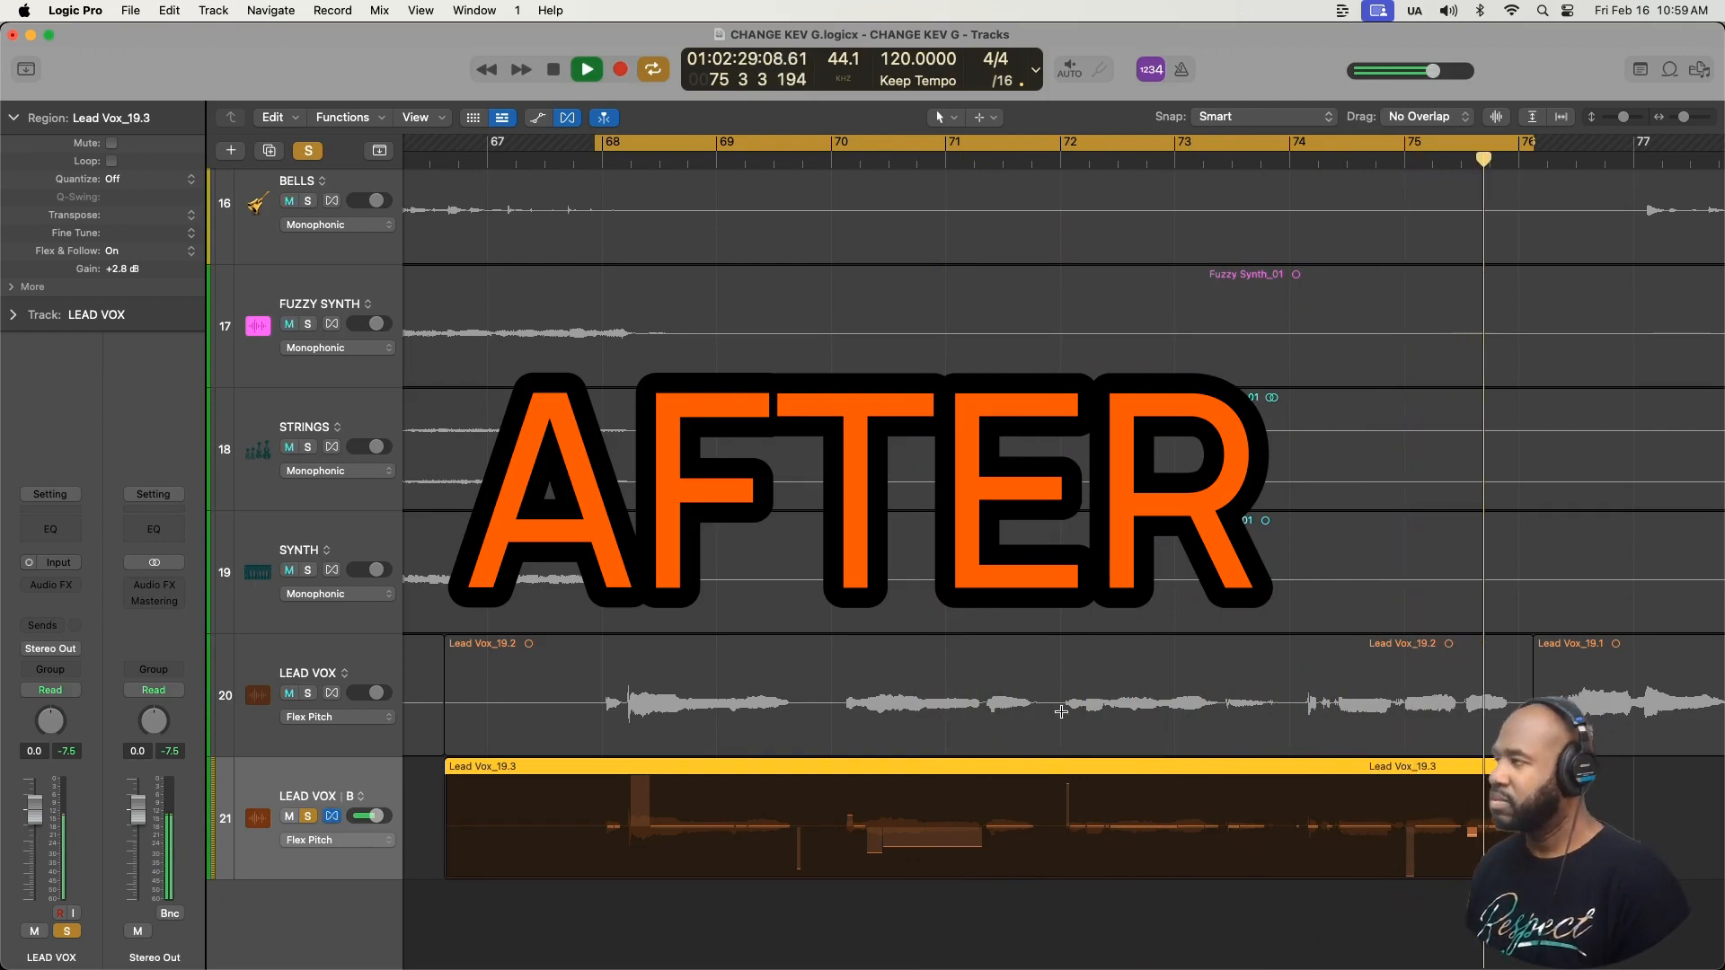
key(space)
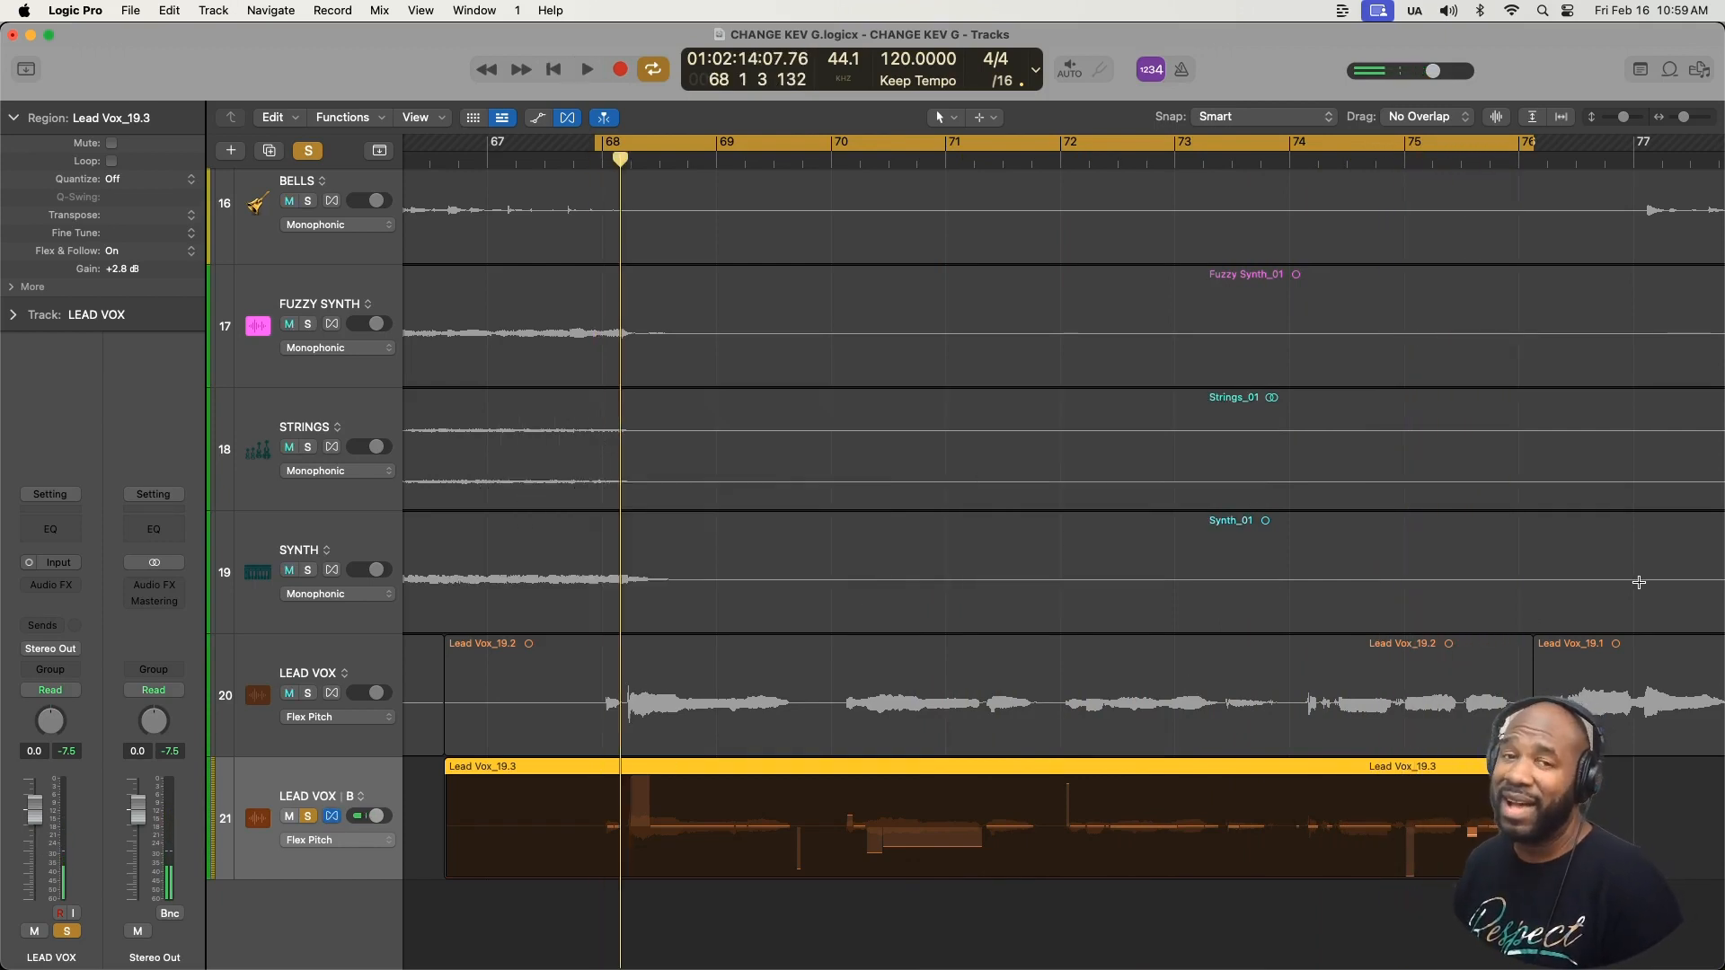